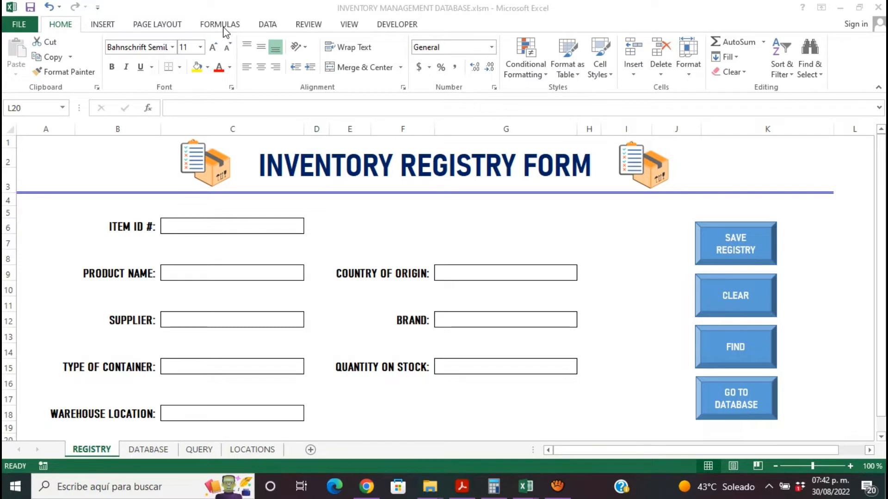
- Check in the ribbon customization options that the Developer tab is enabled among the main tabs, and accept the settings
right_click(633, 91)
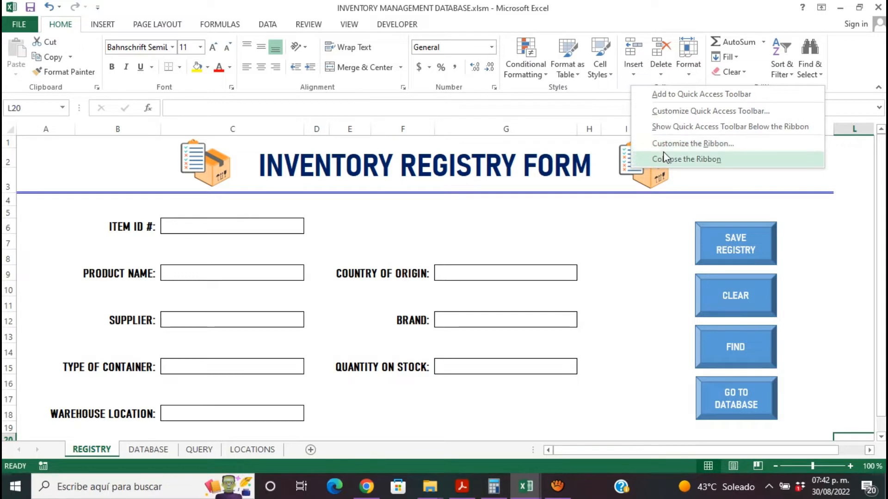
click(701, 149)
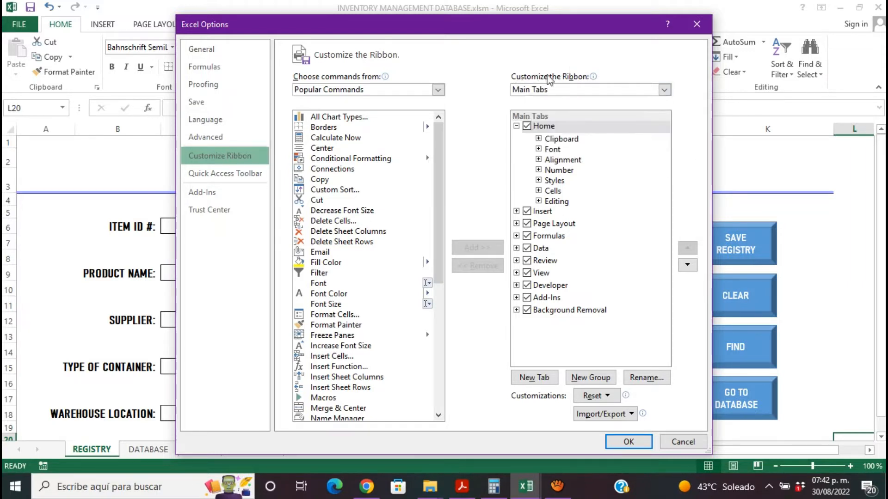
click(665, 91)
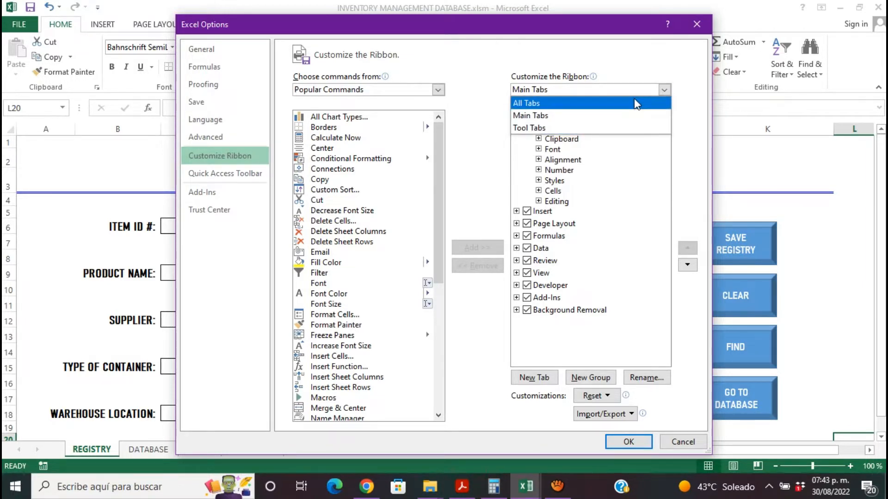
click(628, 70)
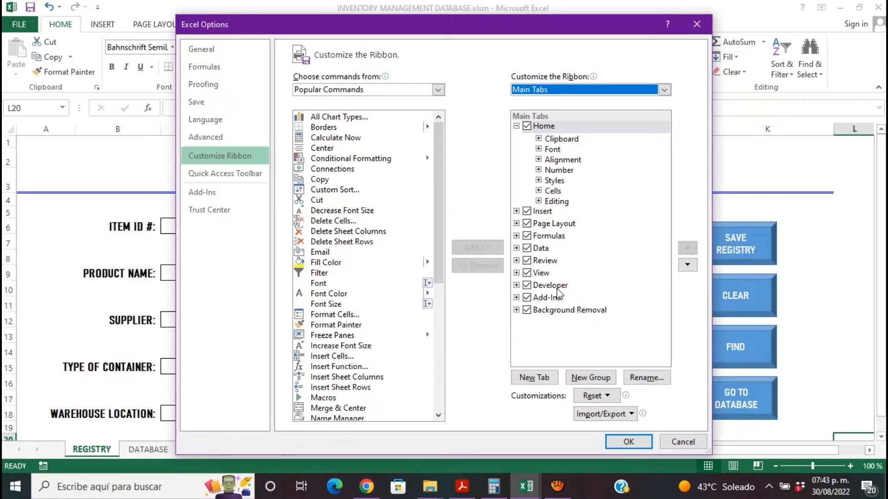
click(517, 285)
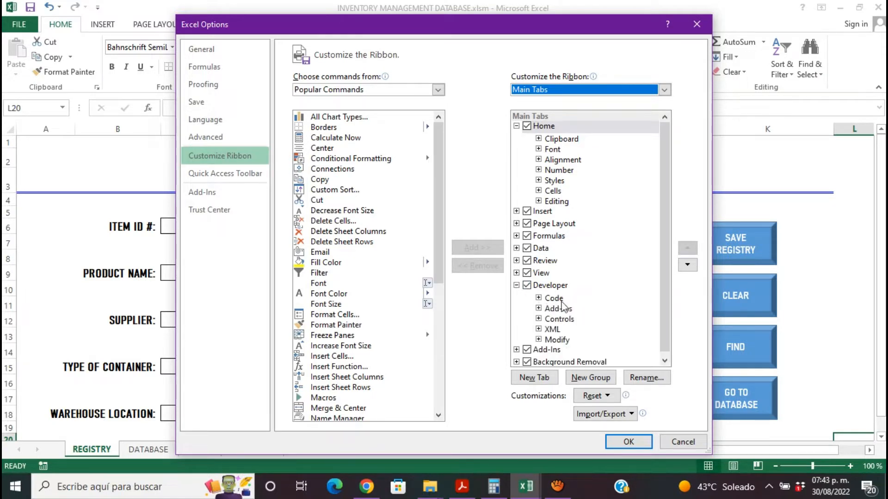
click(516, 286)
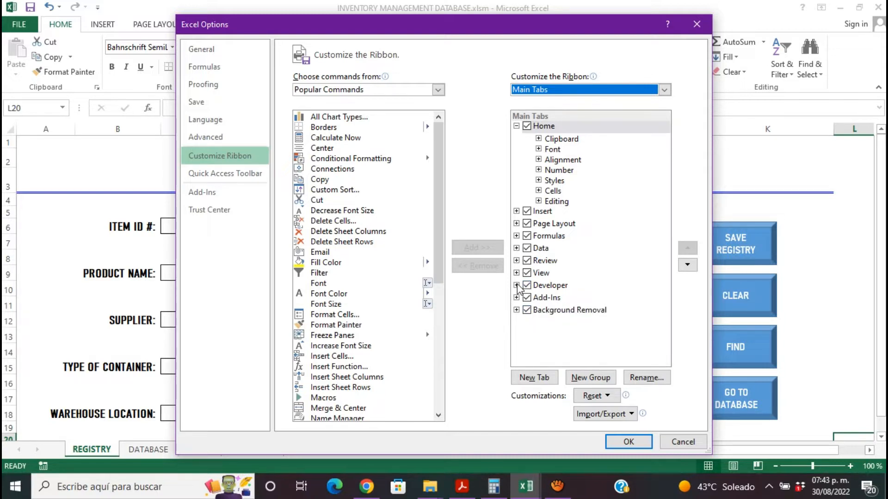
click(628, 442)
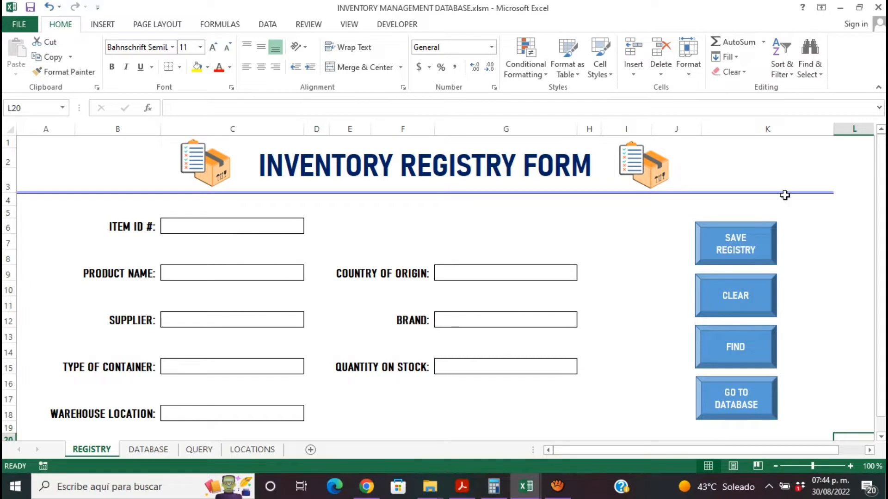
- Examine the layout of the DATABASE, QUERY and LOCATIONS sheets, and return to the REGISTRY form
click(158, 452)
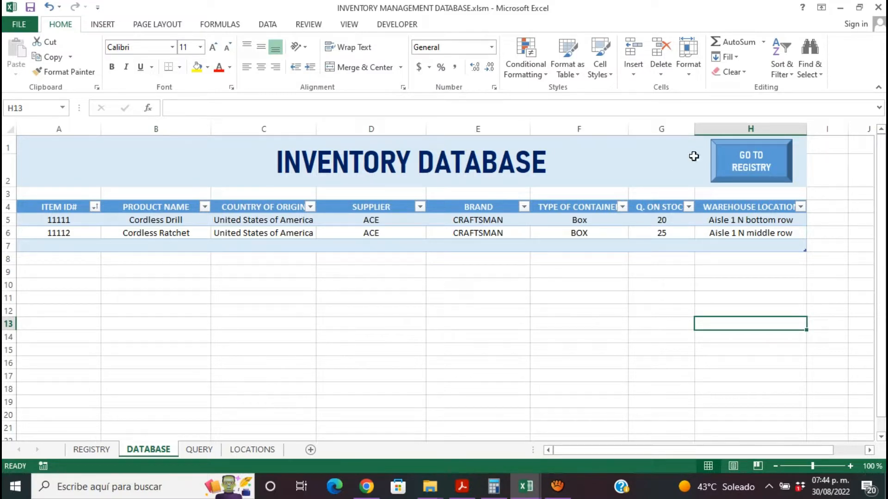
click(204, 451)
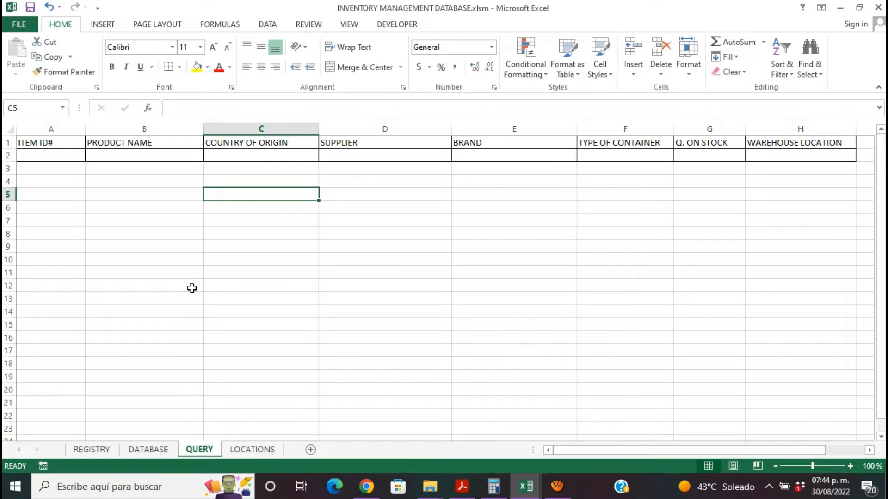
click(243, 455)
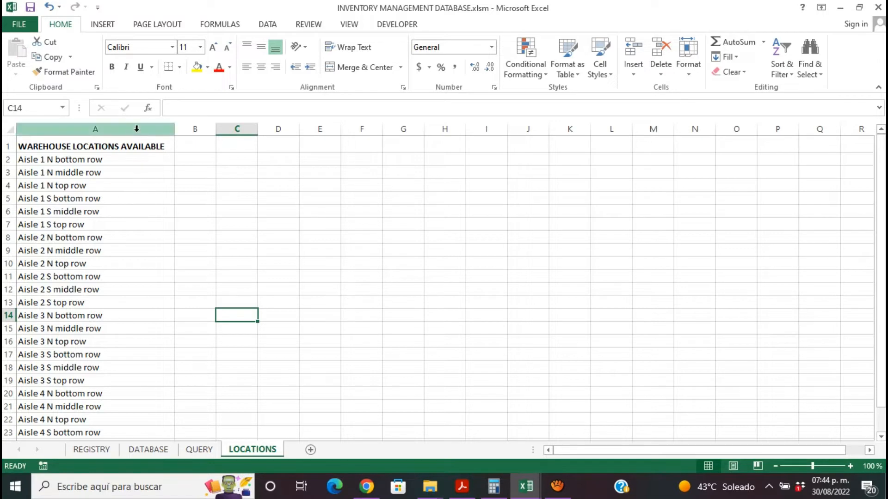
scroll(882, 278, down, 1)
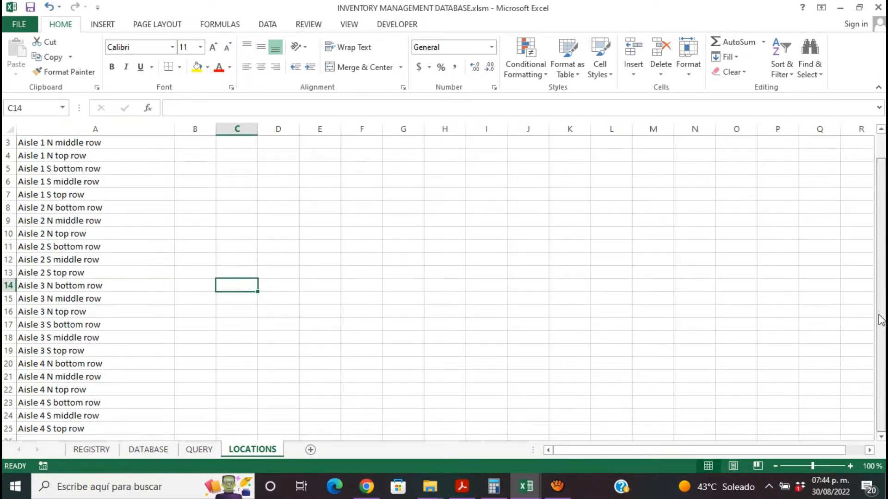
scroll(879, 296, up, 1)
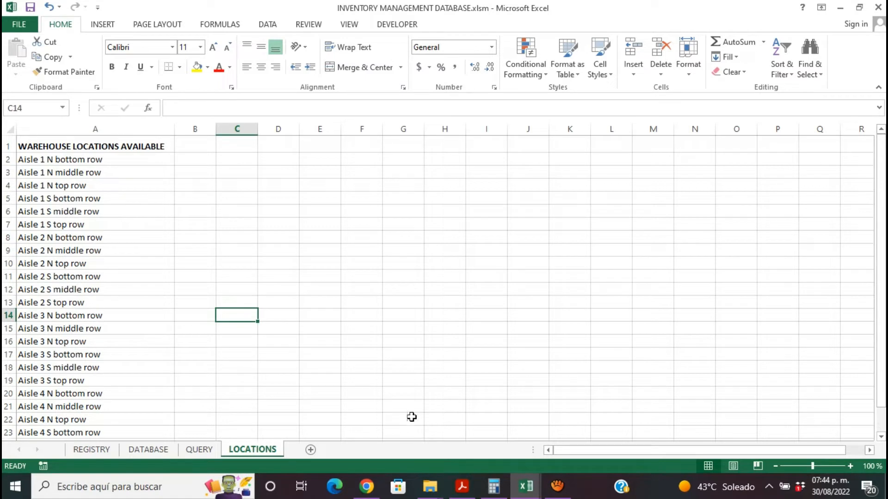
click(85, 451)
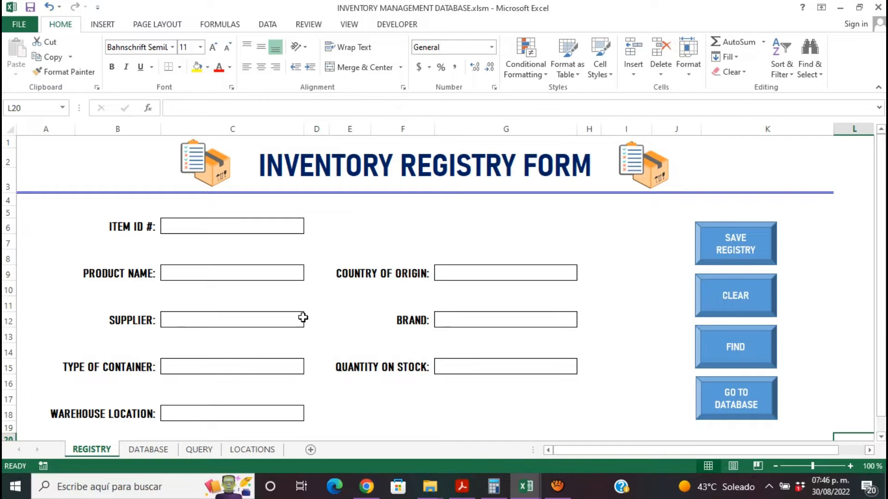
click(164, 447)
click(91, 451)
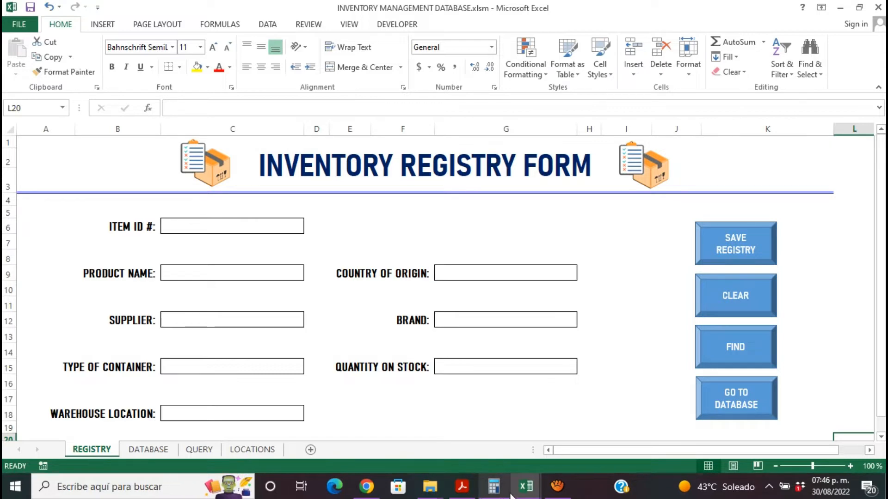
- Switch to the blank Book1 workbook and widen columns B, C, E and F for the form layout
mouse_move(526, 484)
click(646, 428)
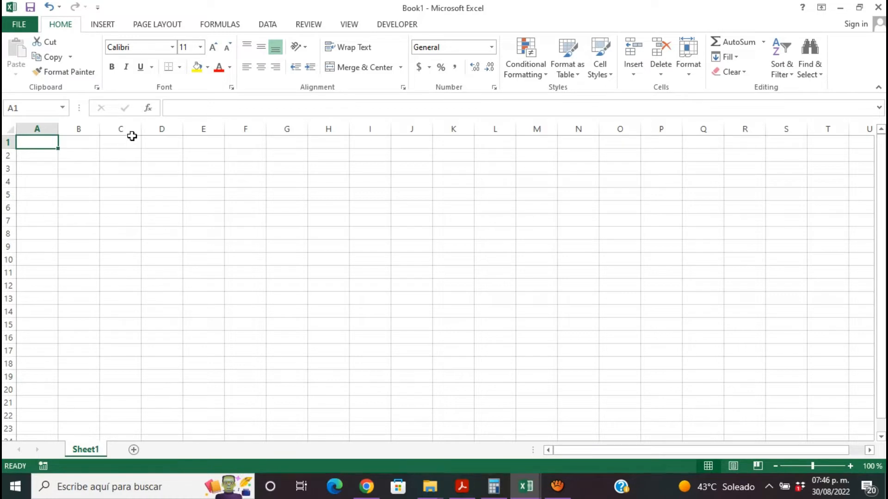
drag(141, 130, 241, 145)
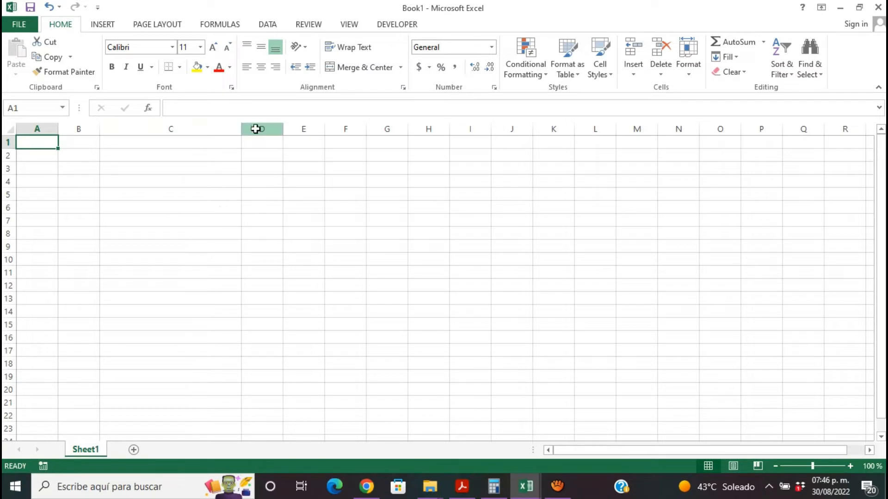
drag(241, 128, 286, 128)
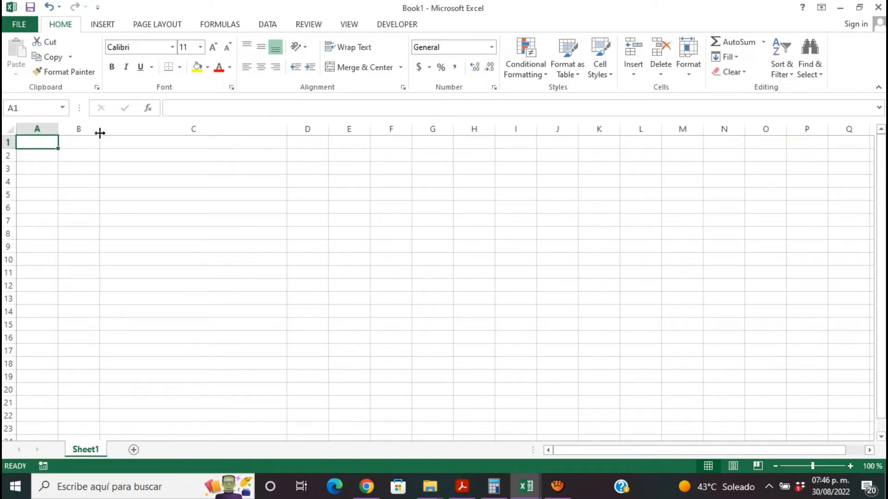
drag(99, 132, 140, 132)
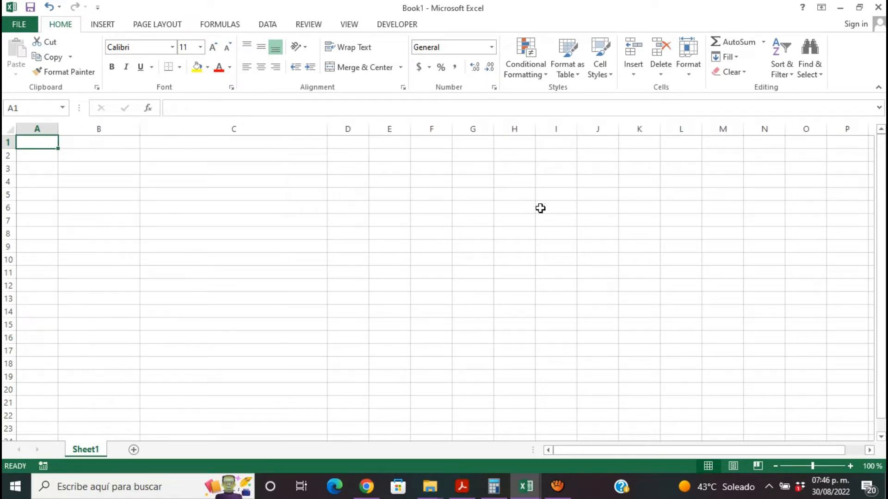
drag(410, 132, 458, 133)
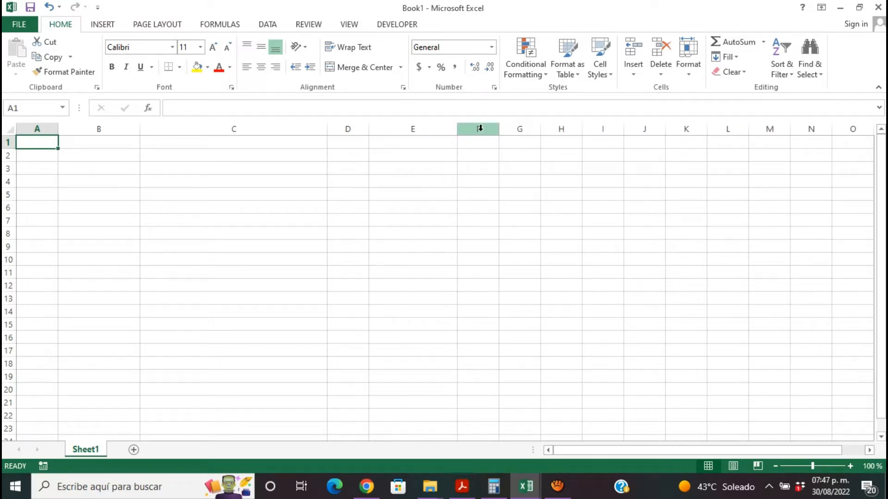
drag(455, 132, 654, 135)
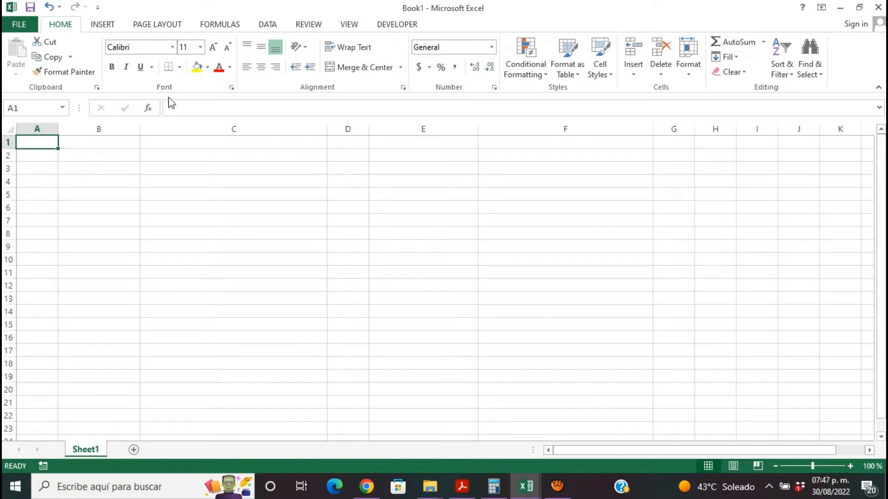
- Enter the label "ITEM ID #" in cell B5 and preview the finished registry form for reference
click(93, 197)
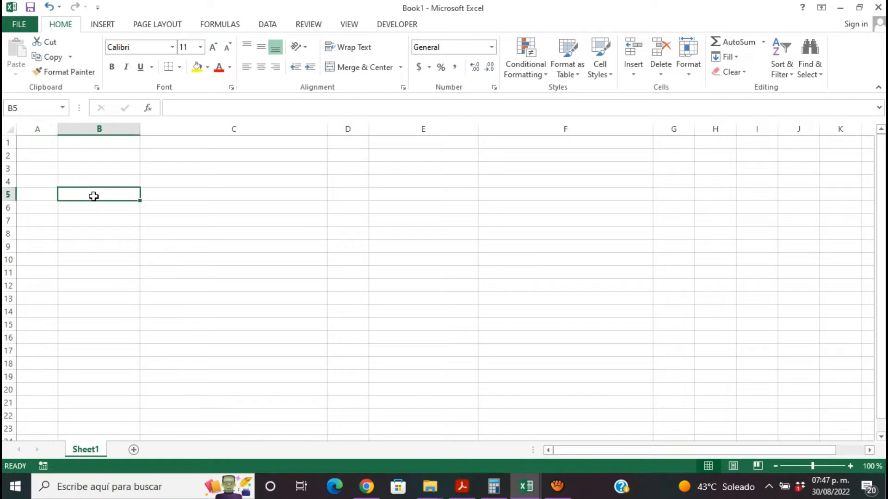
text(IR)
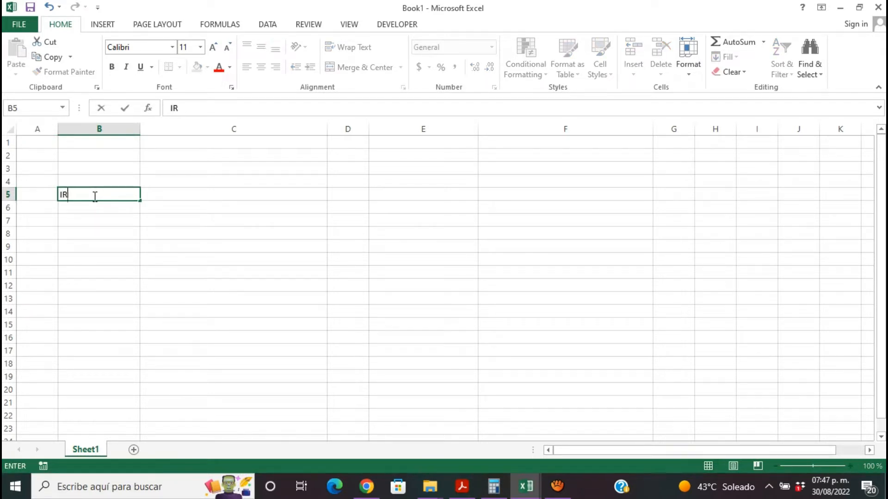
key(BackSpace)
key(BackSpace)
text(ITEM ID #)
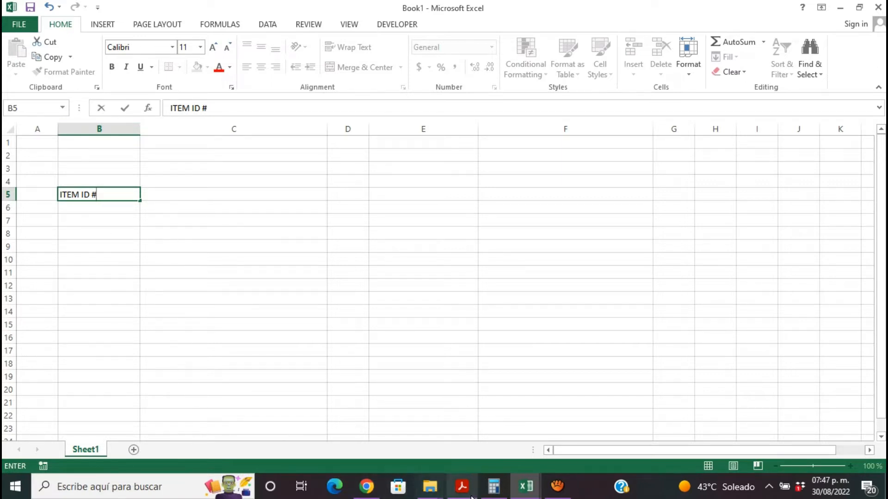
mouse_move(523, 489)
mouse_move(402, 441)
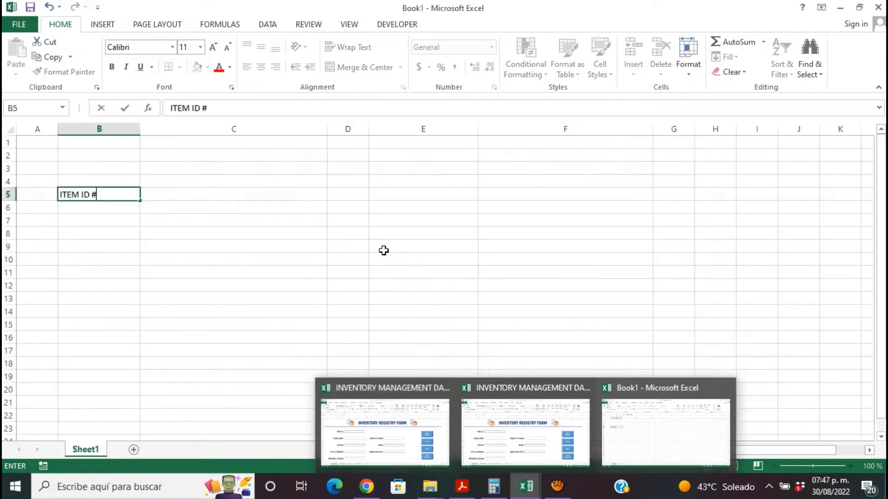
- Enter the label "PRODUCT NAME" in cell B8
click(95, 235)
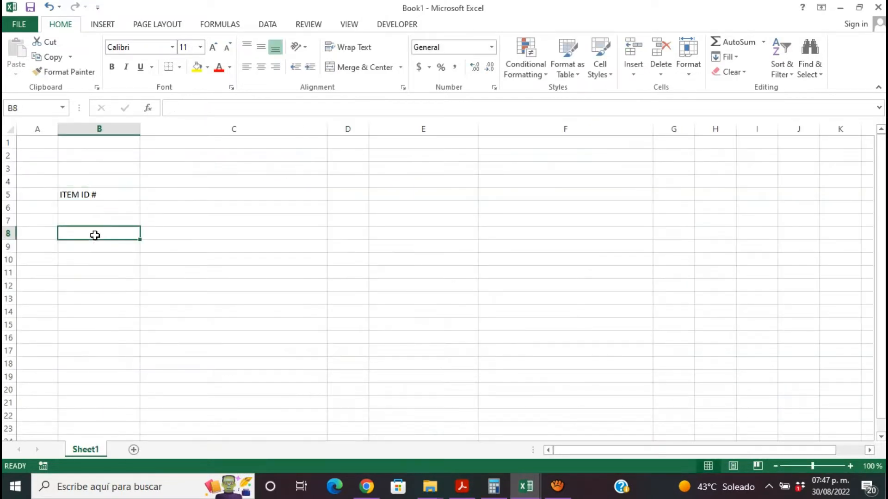
text(Pro)
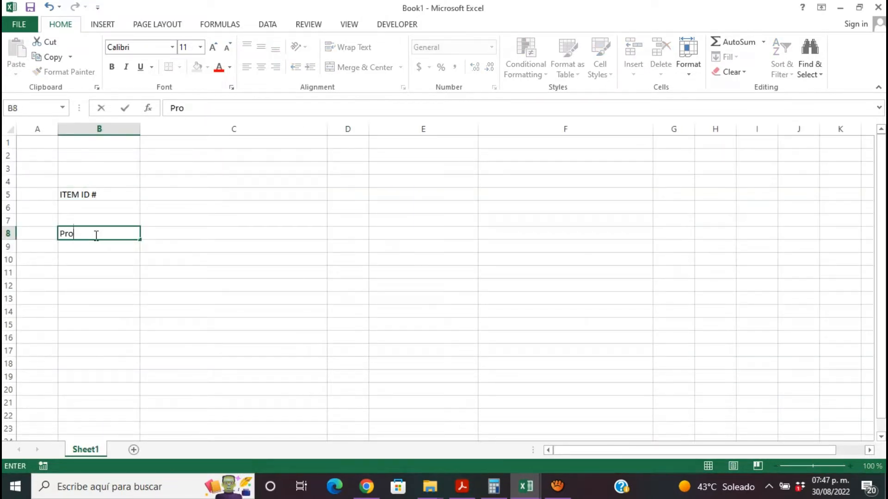
key(BackSpace)
key(BackSpace)
text(RODUCT NAME)
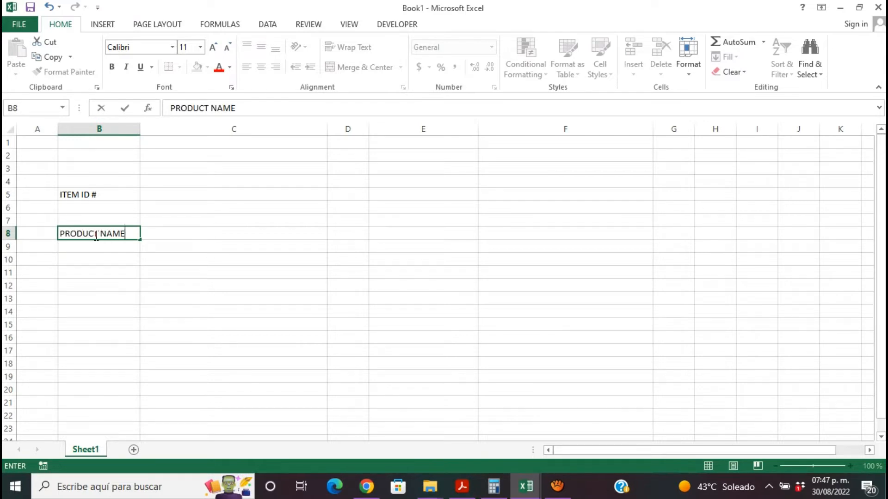
- Enter the label "SUPPLIER" in cell B11
click(95, 272)
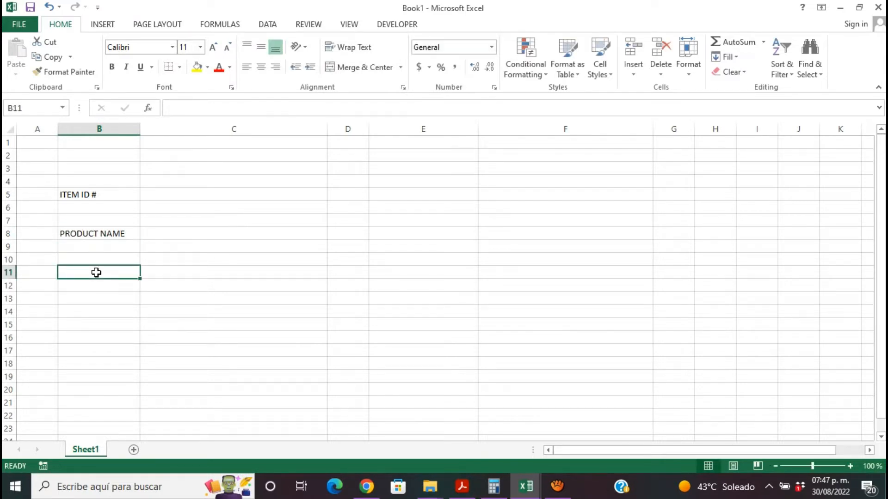
text(Sup)
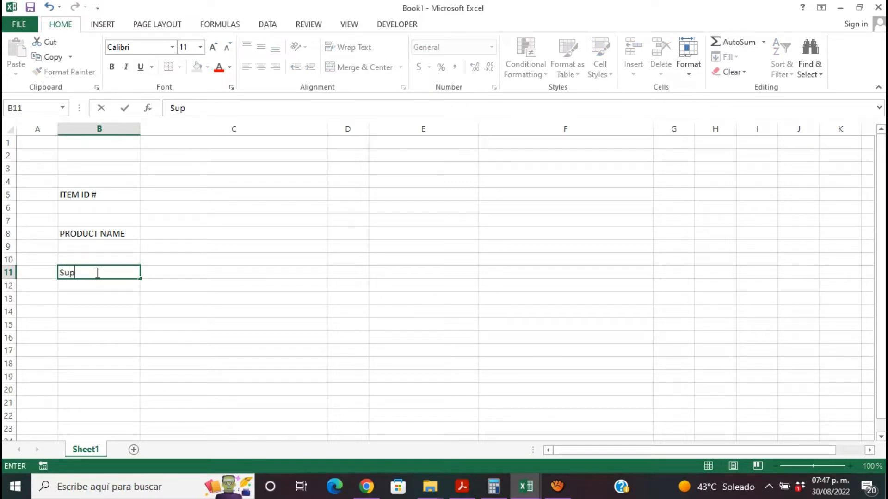
key(BackSpace)
key(BackSpace)
text(UPPLIER)
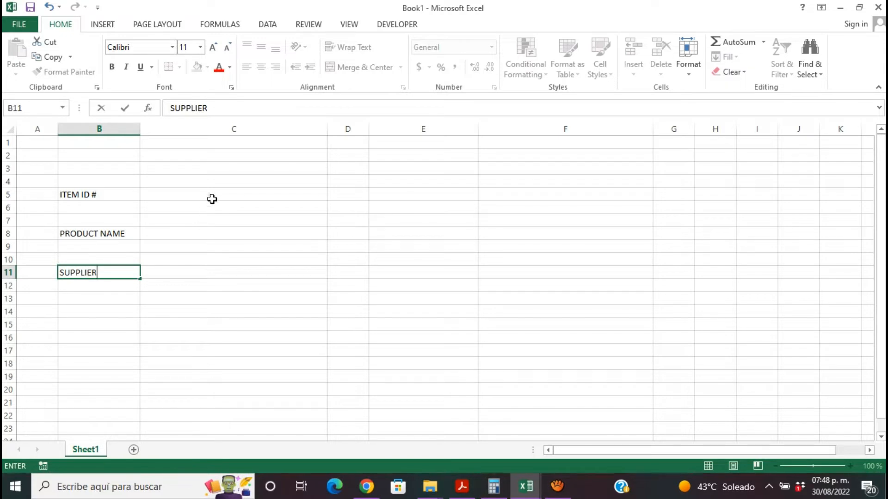
- Apply outside borders to the input cells C5, C8 and C11 beside the three labels
click(178, 194)
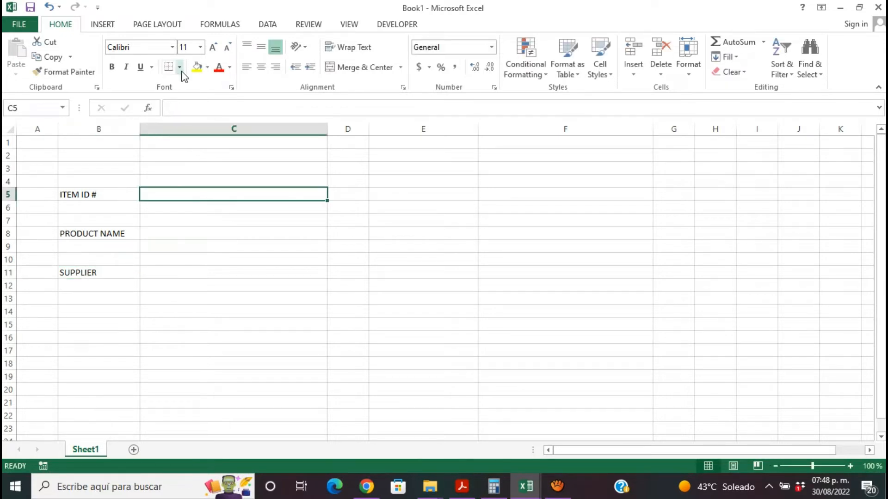
click(180, 70)
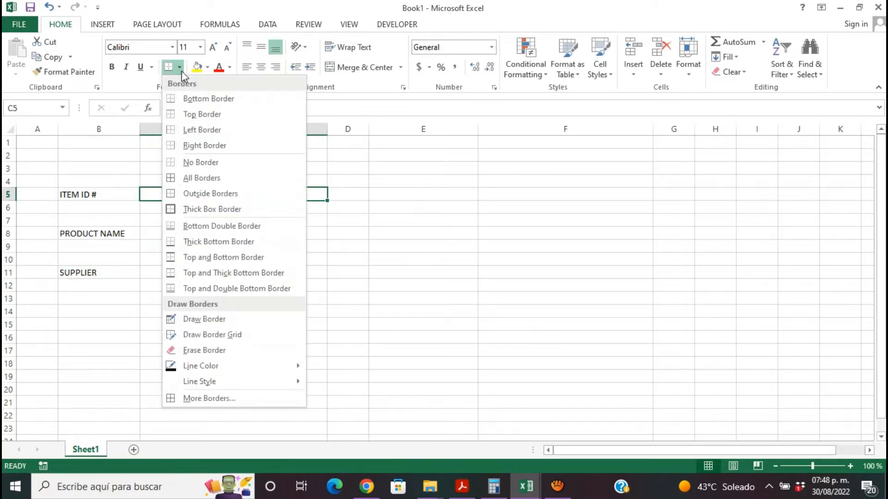
click(205, 194)
click(196, 232)
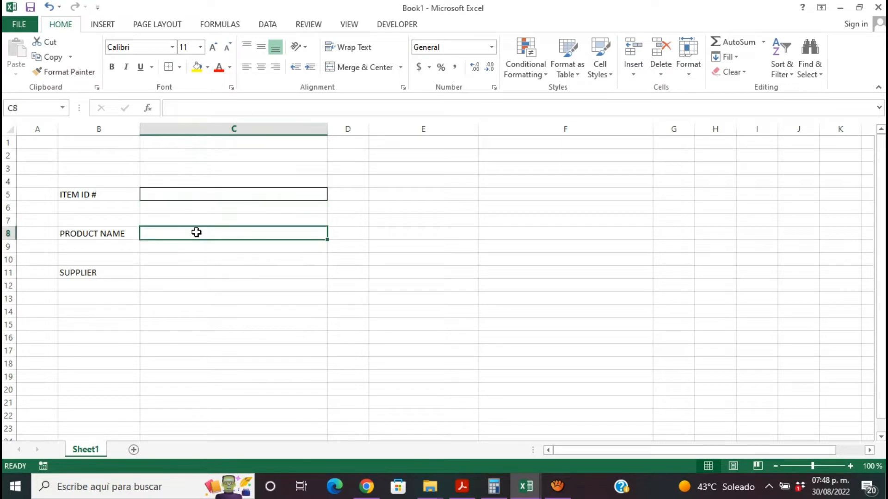
click(169, 67)
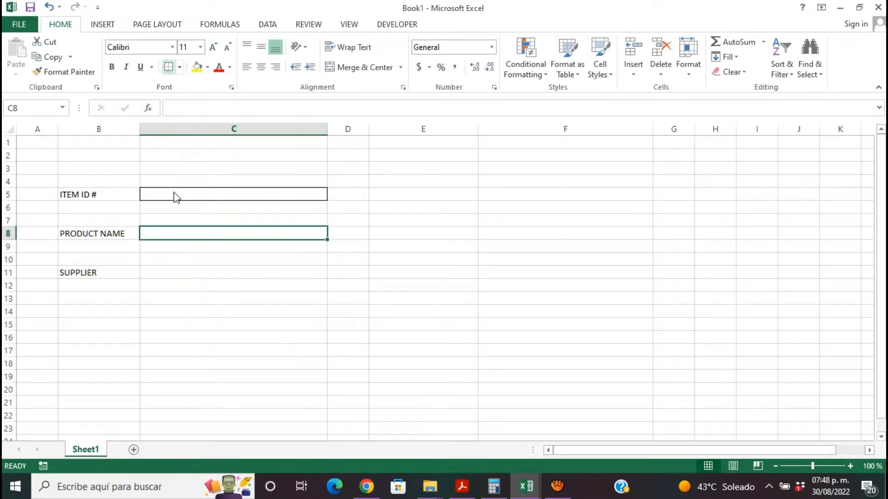
click(189, 274)
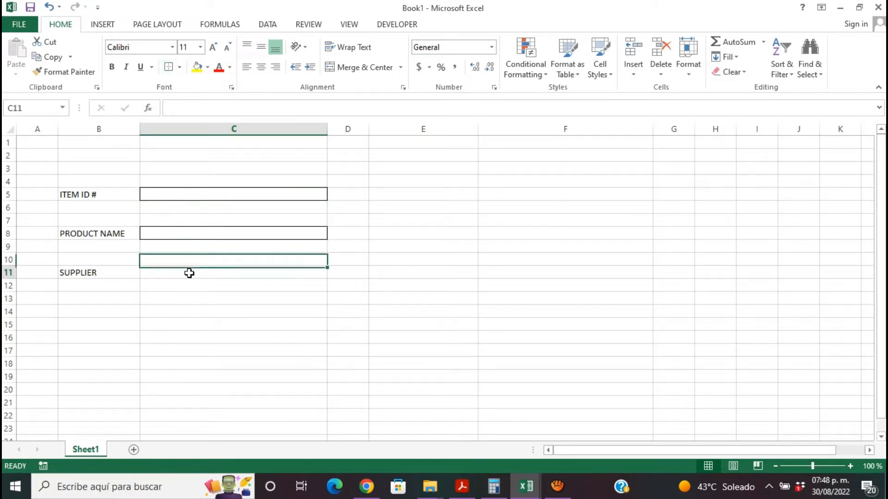
click(169, 67)
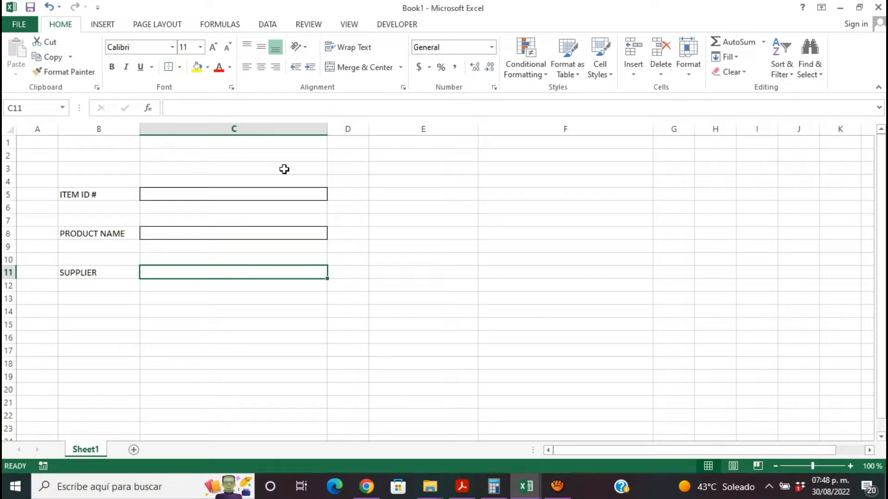
click(342, 249)
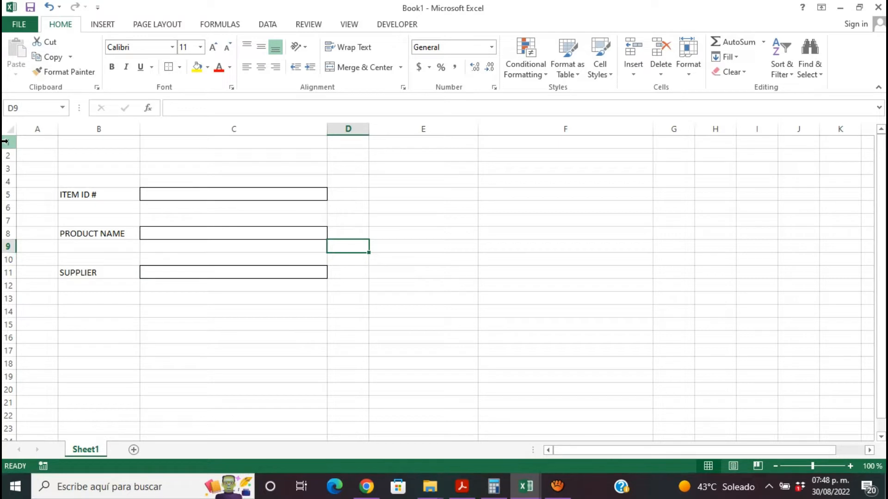
- Check the title area of the finished registry form in the INVENTORY MANAGEMENT DATABASE workbook, and return to Book1
drag(5, 141, 8, 155)
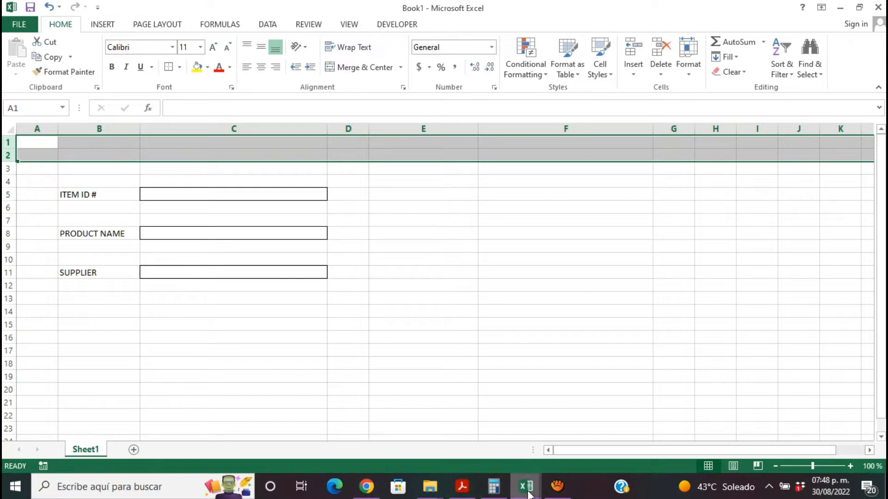
click(431, 454)
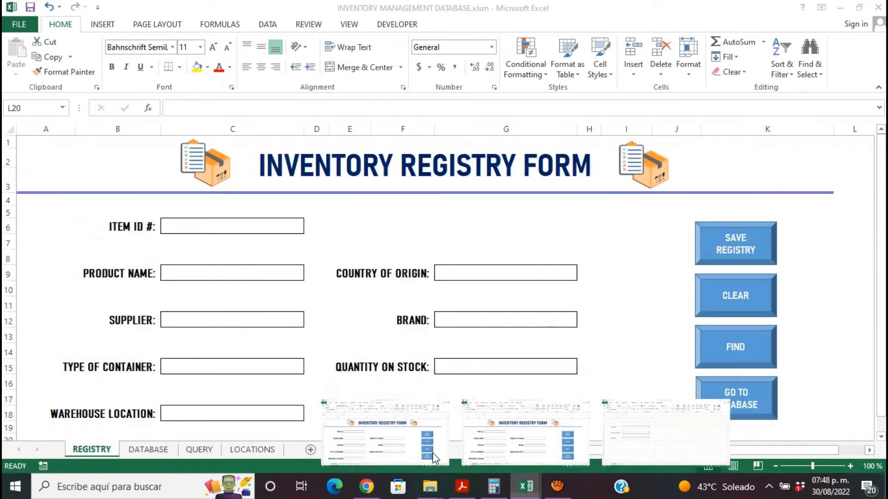
click(48, 157)
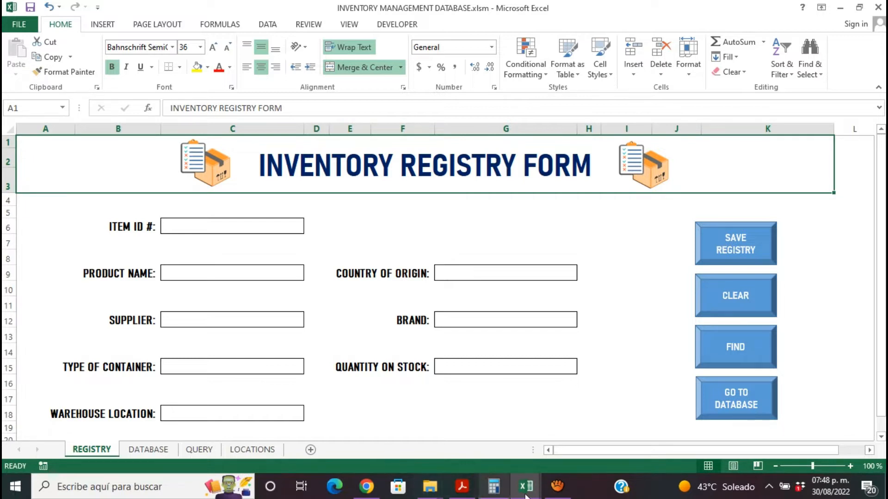
mouse_move(536, 493)
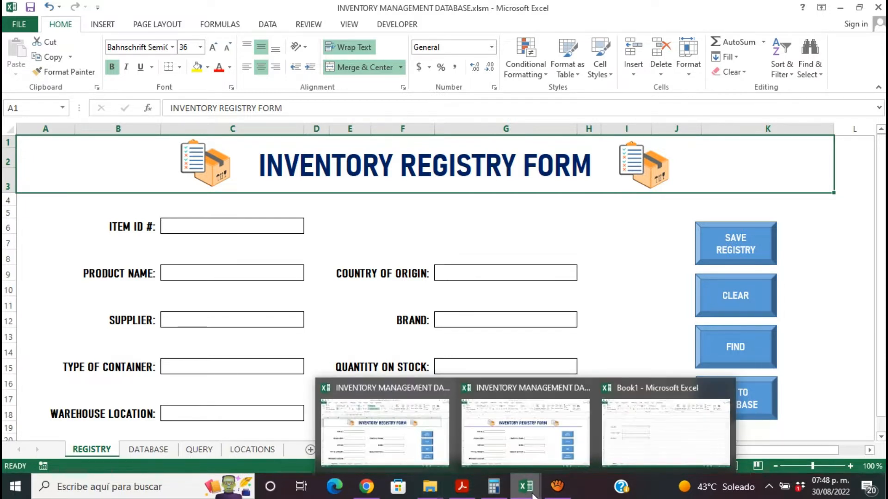
click(644, 445)
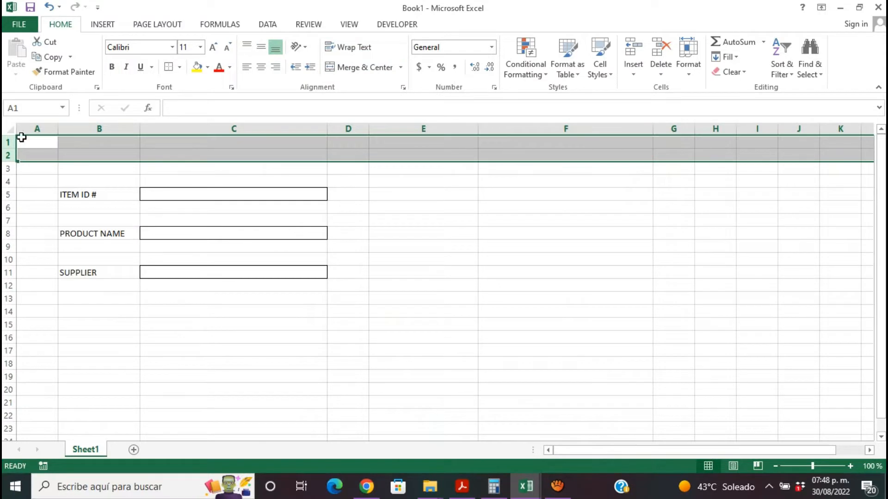
- Merge and center cells A1:I3 and enter the title "INVENTORY REGISTRY FORM" in the merged cell
drag(8, 142, 775, 171)
click(365, 68)
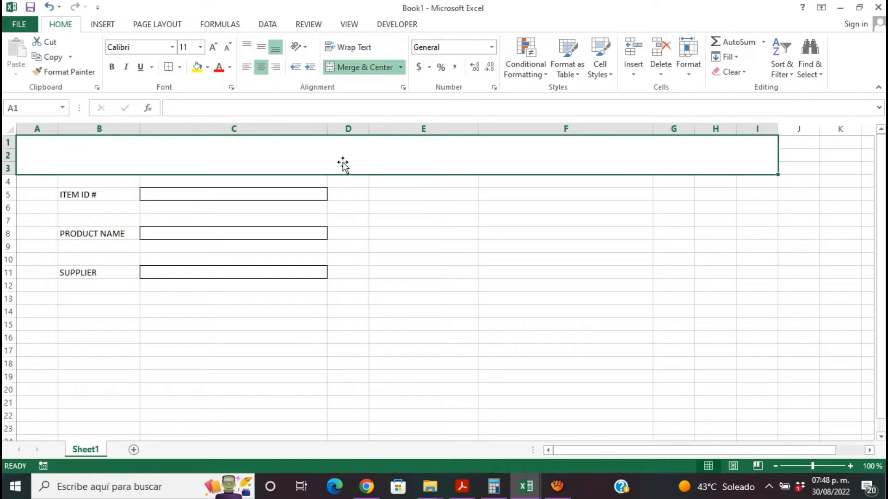
text(I)
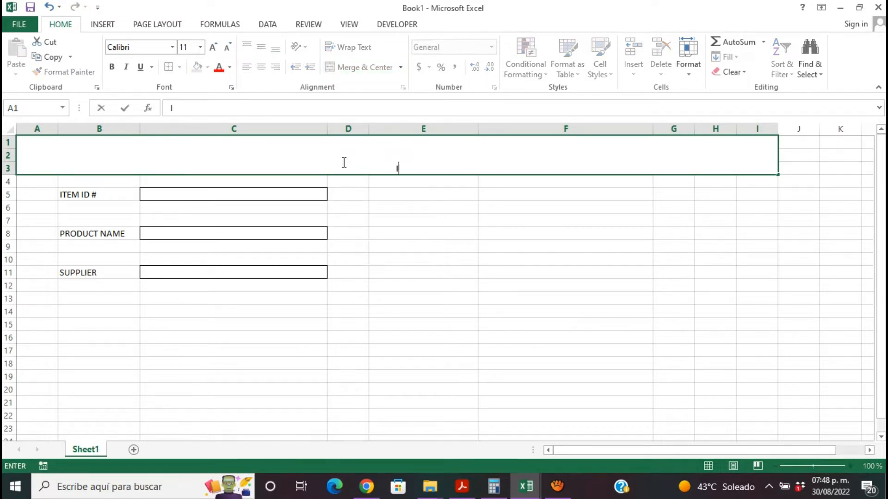
text(NVENTORY)
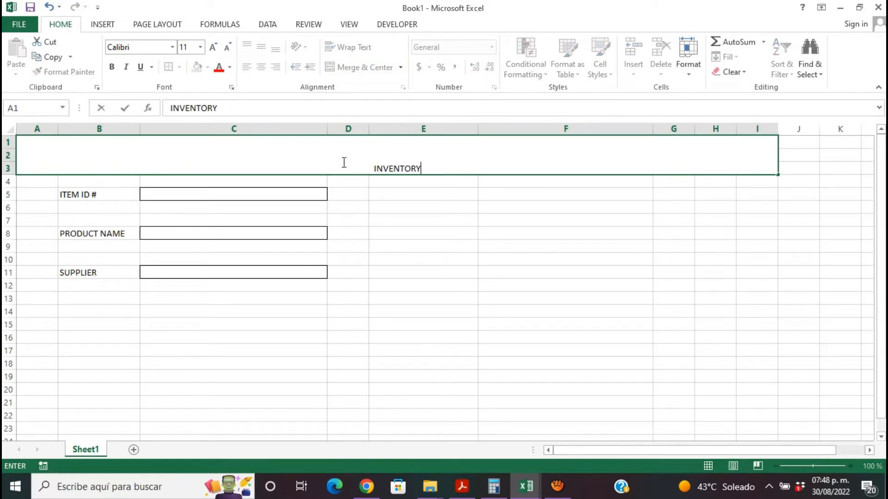
text( REGISTER FO)
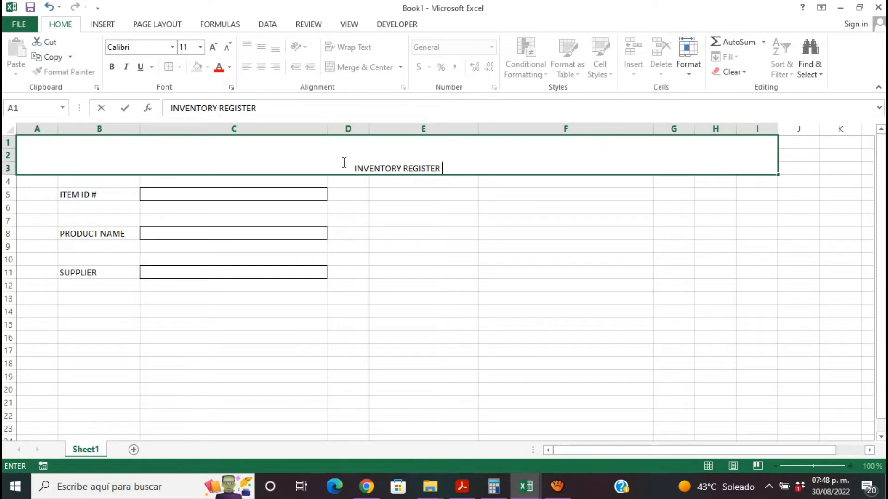
key(BackSpace)
key(BackSpace)
key(BackSpace)
key(BackSpace)
key(BackSpace)
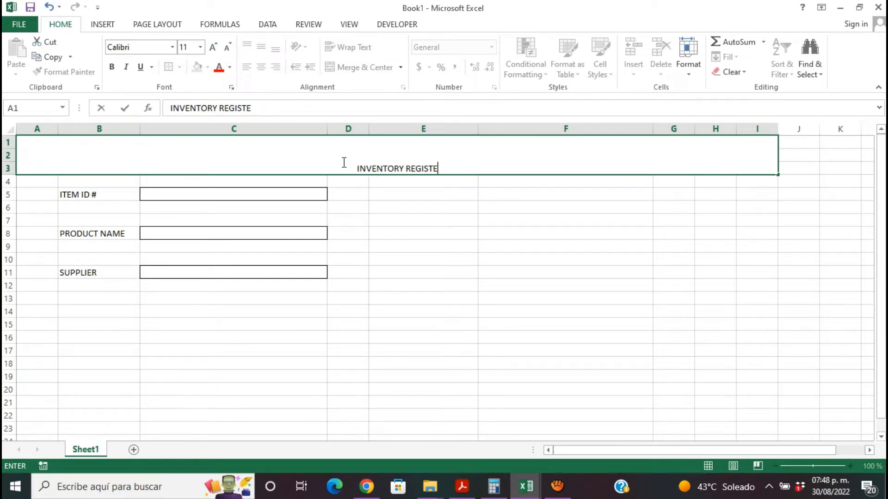
text(RY FORM)
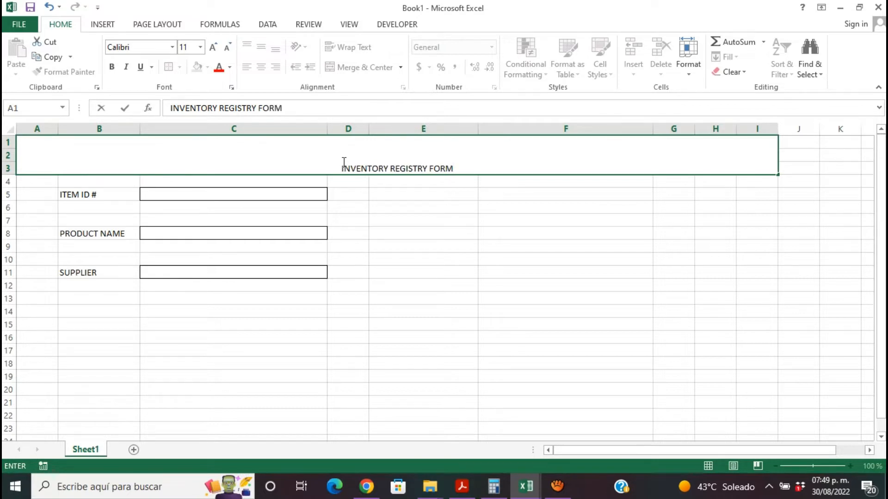
key(F2)
key(Home)
click(428, 234)
- Turn on text wrapping for the merged title cell and align its text vertically to the middle
click(422, 162)
click(354, 48)
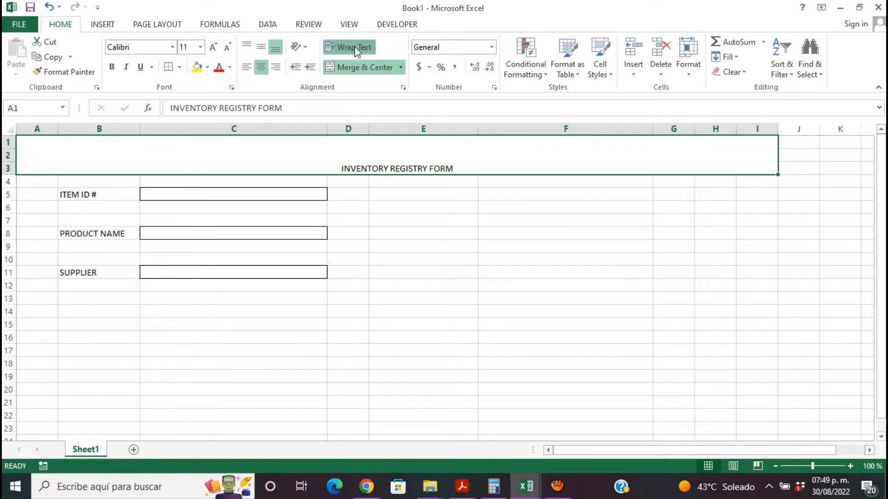
click(261, 47)
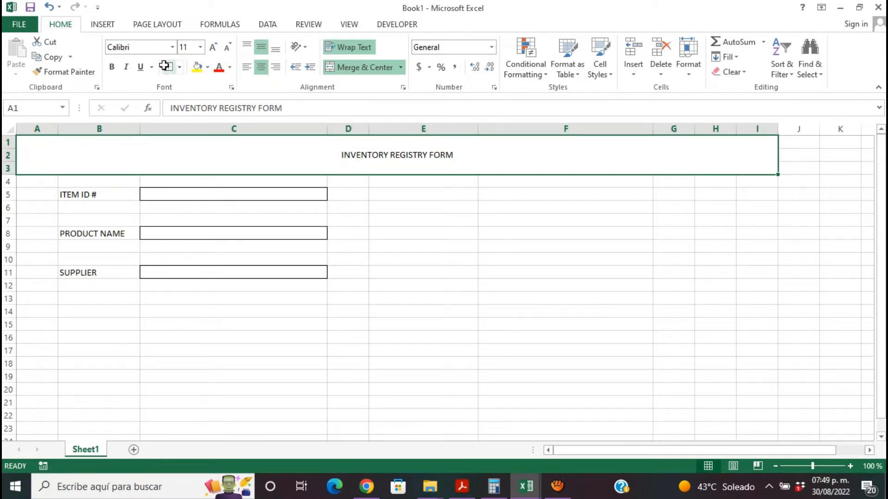
click(174, 47)
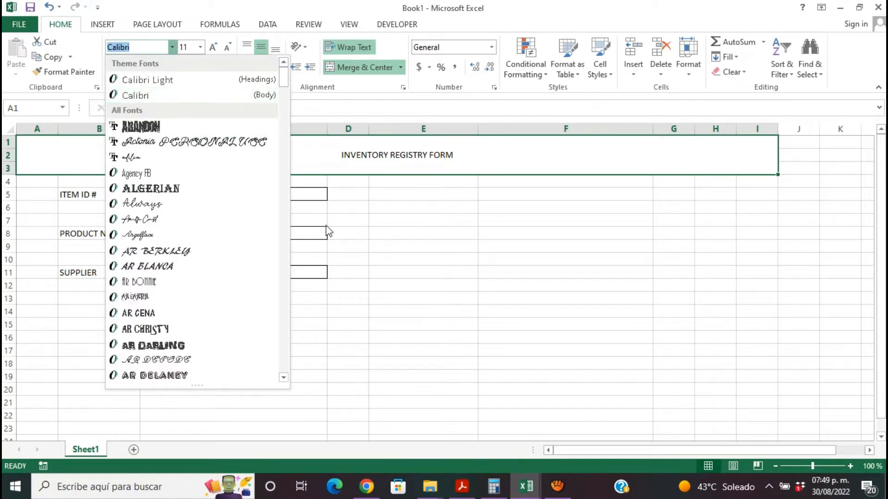
click(439, 249)
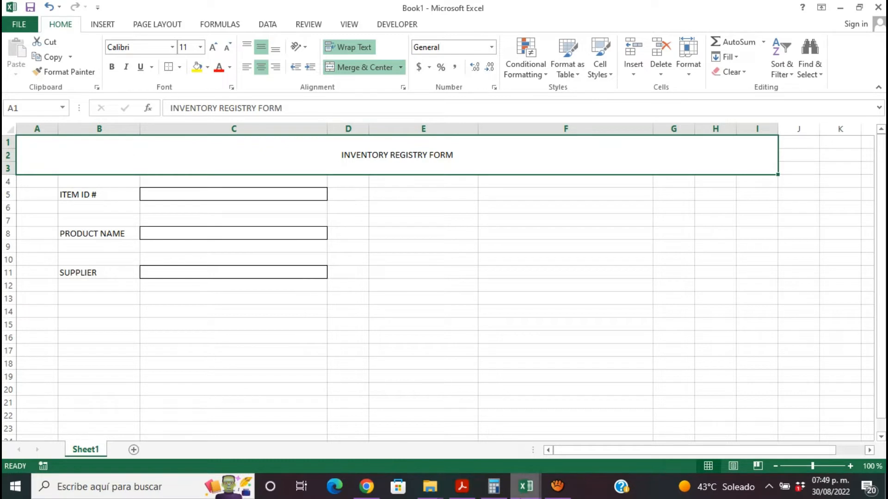
- Examine the sheet background of the finished registry form in the INVENTORY MANAGEMENT DATABASE workbook, and return to Book1
mouse_move(526, 486)
click(396, 441)
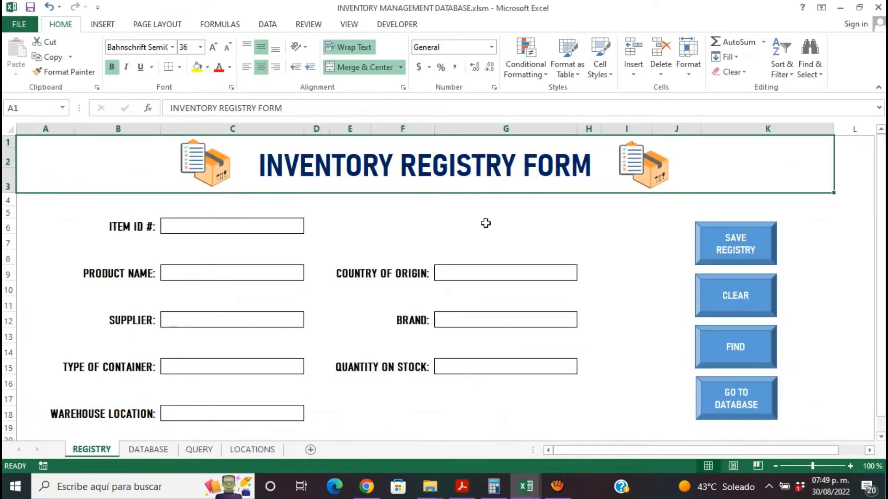
click(504, 230)
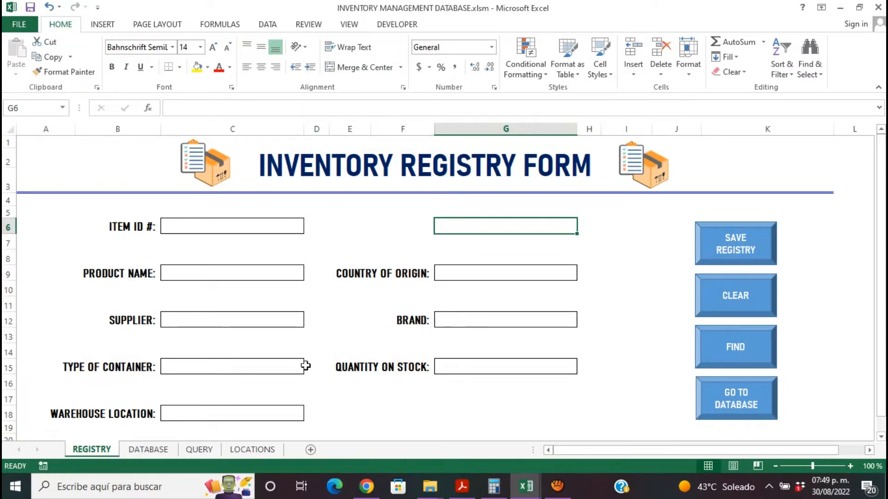
mouse_move(522, 490)
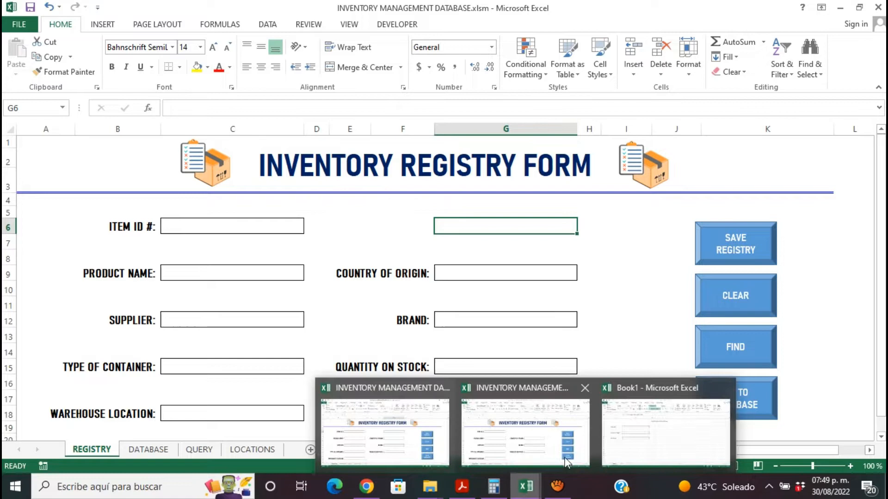
click(639, 443)
- Fill the entire worksheet with white to hide the gridlines
click(11, 129)
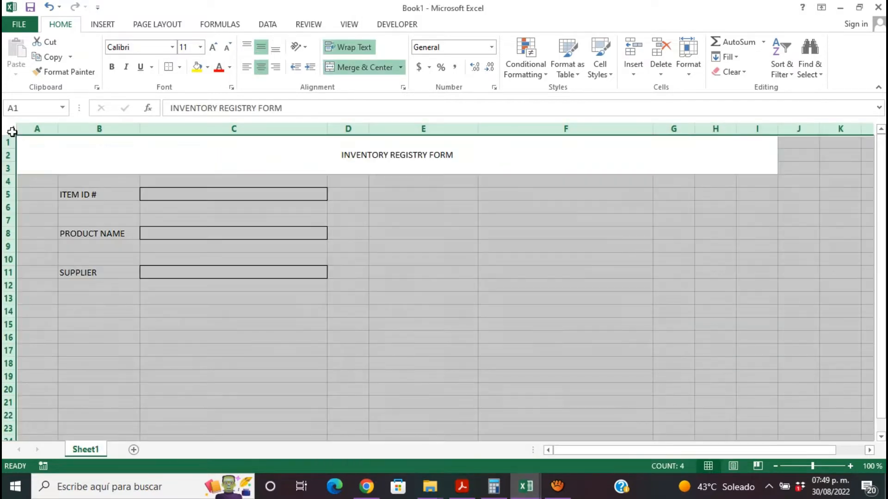
click(631, 275)
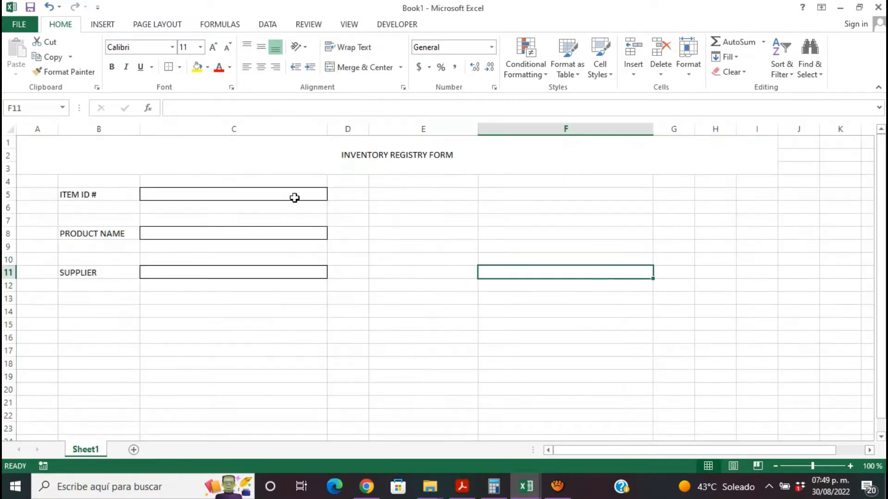
click(11, 128)
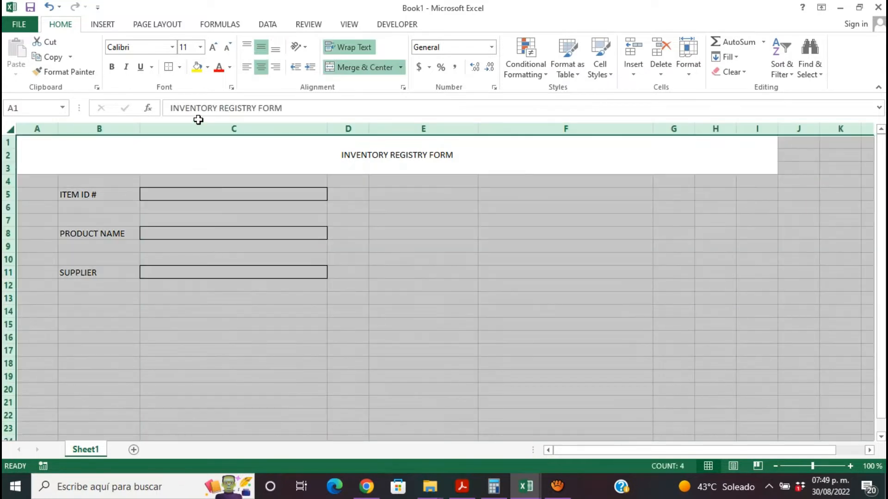
click(207, 70)
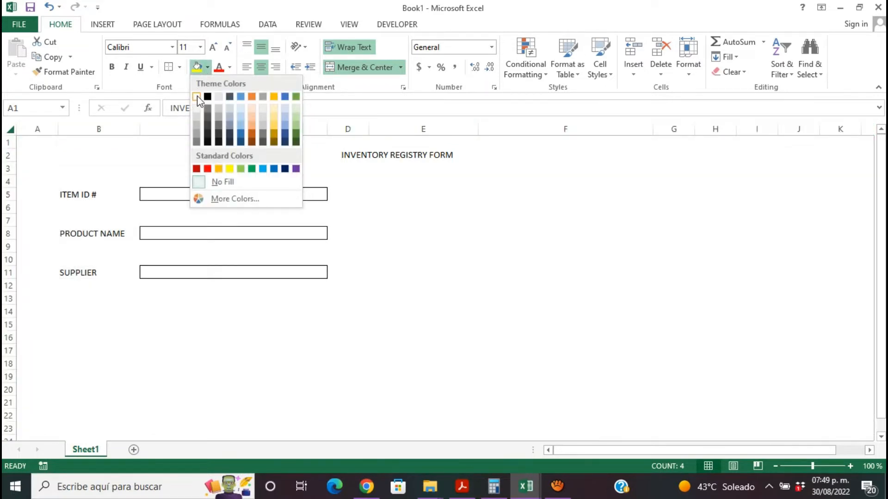
click(198, 96)
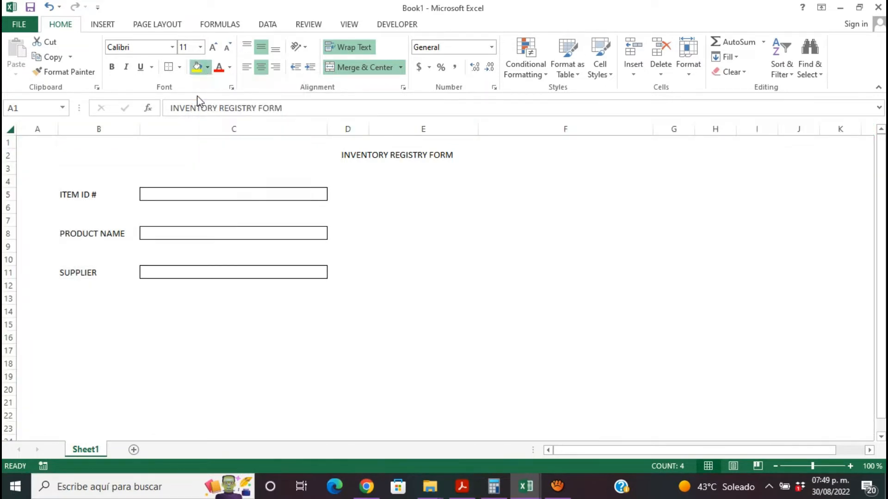
click(412, 297)
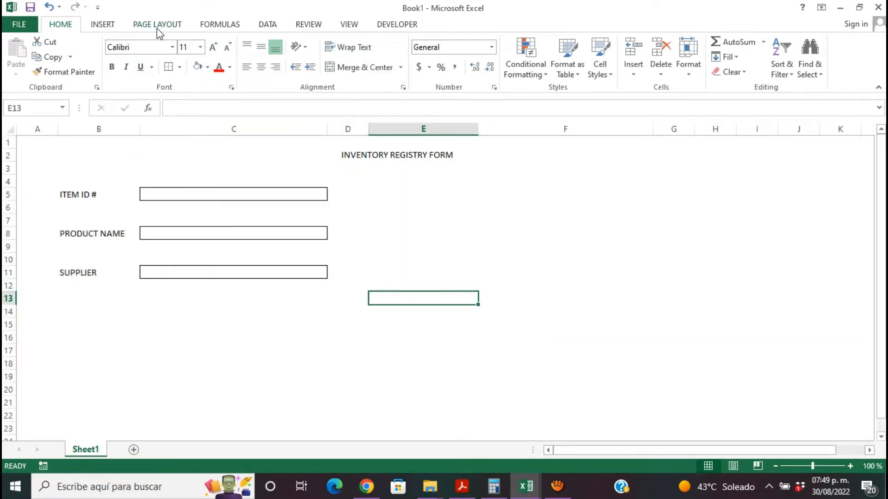
- Draw a Bevel shape about 1.7 cm high and 3.4 cm wide over columns G to I, beginning at row 5
click(113, 28)
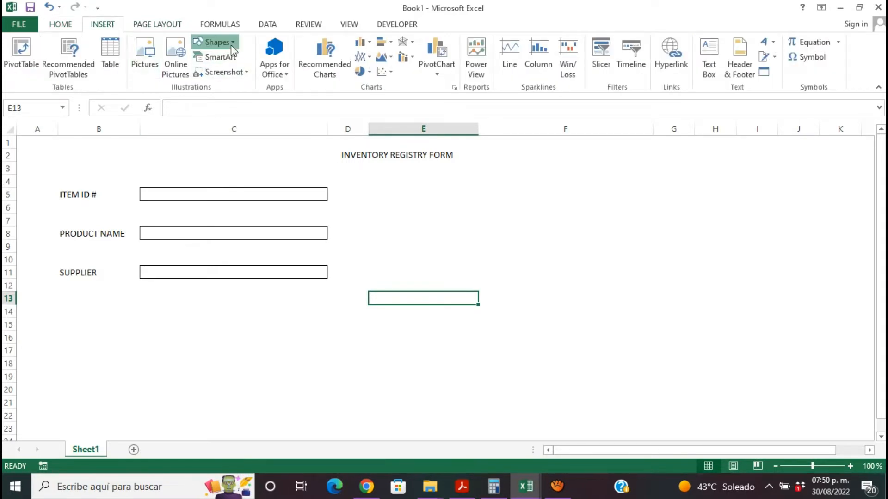
click(216, 42)
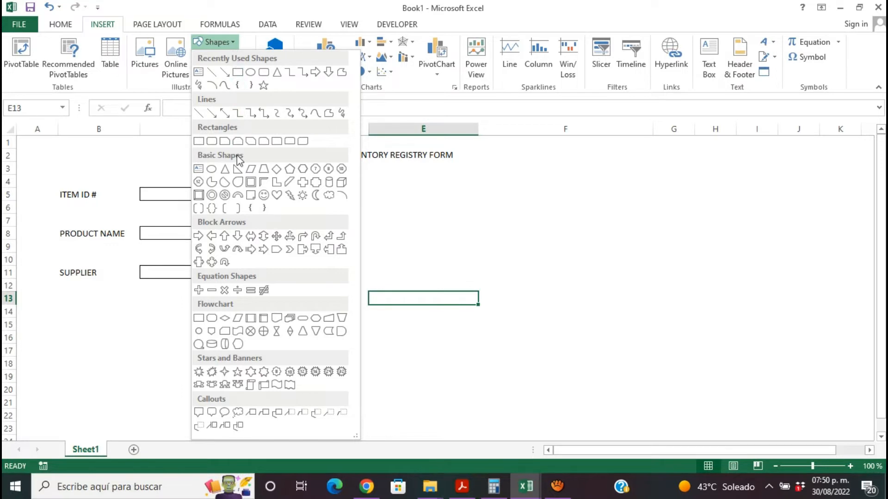
click(199, 195)
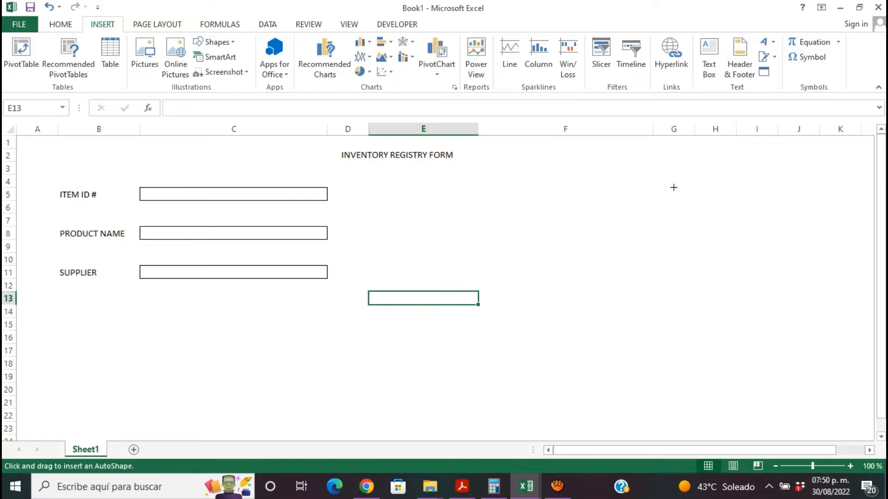
mouse_move(674, 187)
mouse_down()
mouse_move(723, 230)
mouse_move(756, 229)
mouse_up()
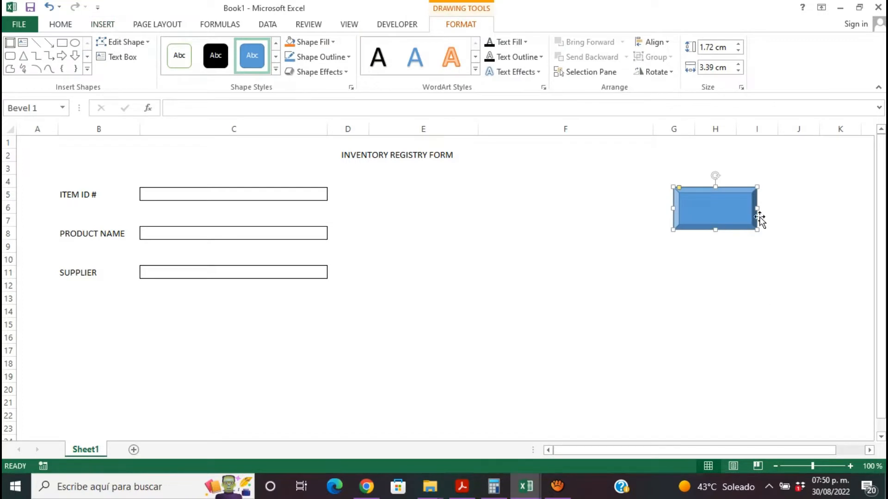
click(275, 70)
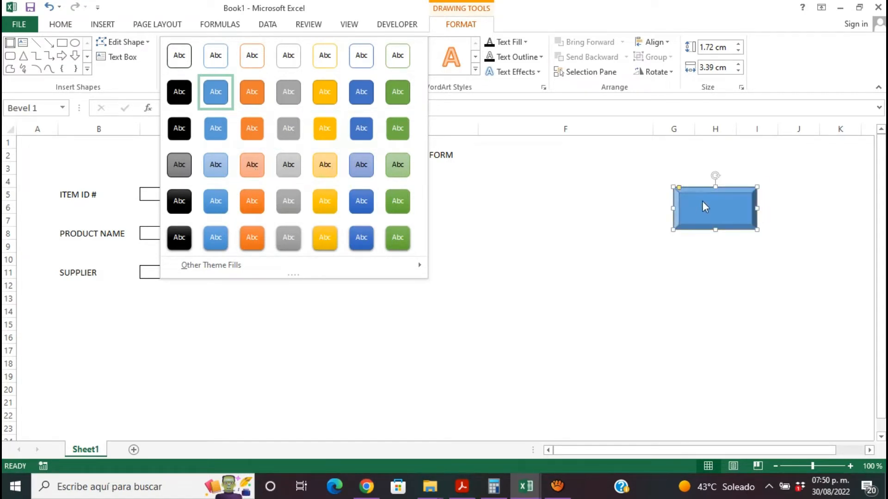
click(717, 215)
- Add the text "FIND" to the bevel shape
right_click(717, 216)
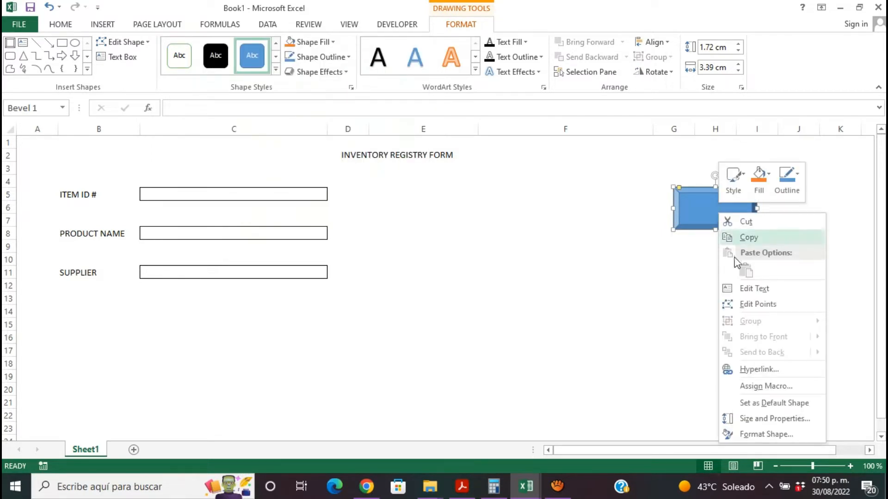
click(756, 289)
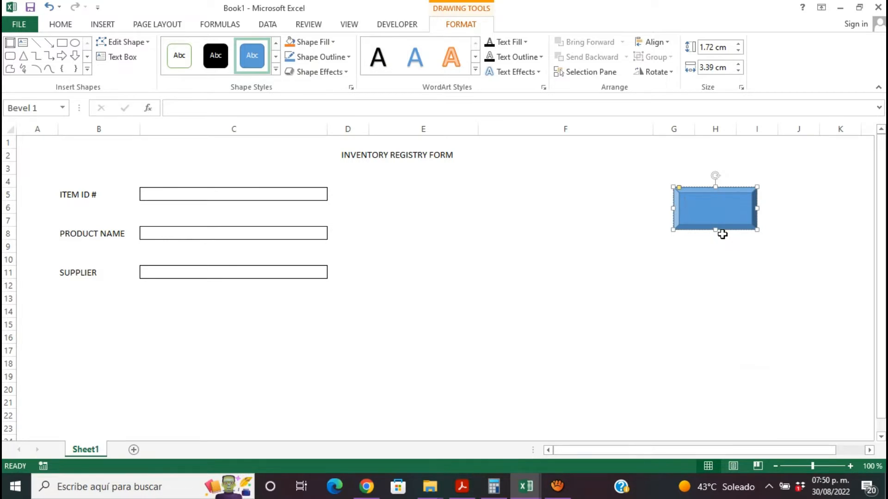
text(FIND)
right_click(704, 203)
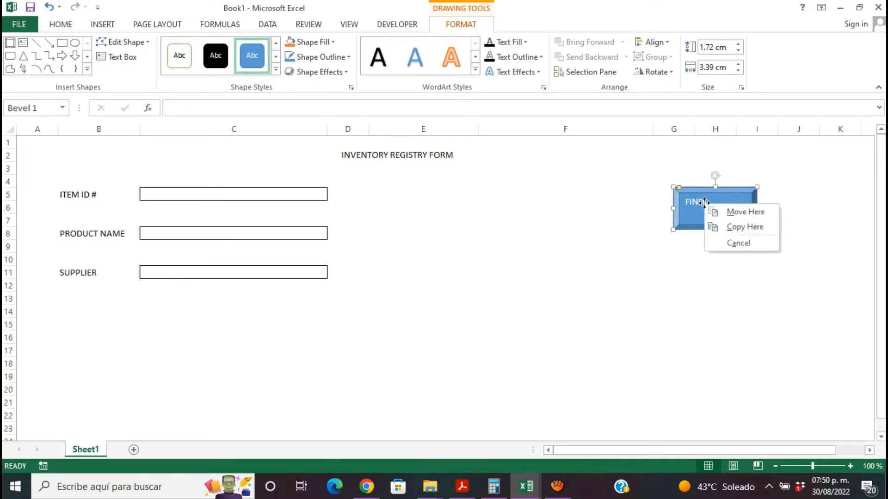
- Make the FIND text in the bevel shape bold and center it horizontally
click(701, 202)
drag(702, 202, 674, 202)
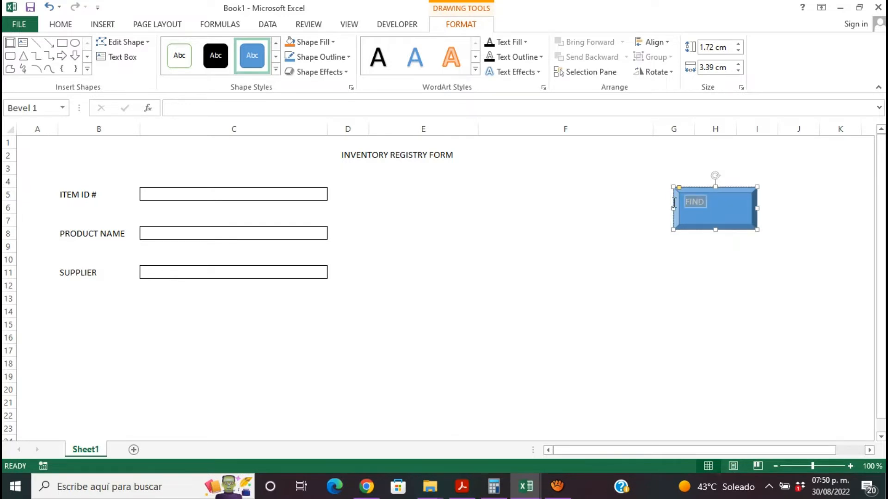
right_click(673, 202)
click(62, 27)
click(62, 27)
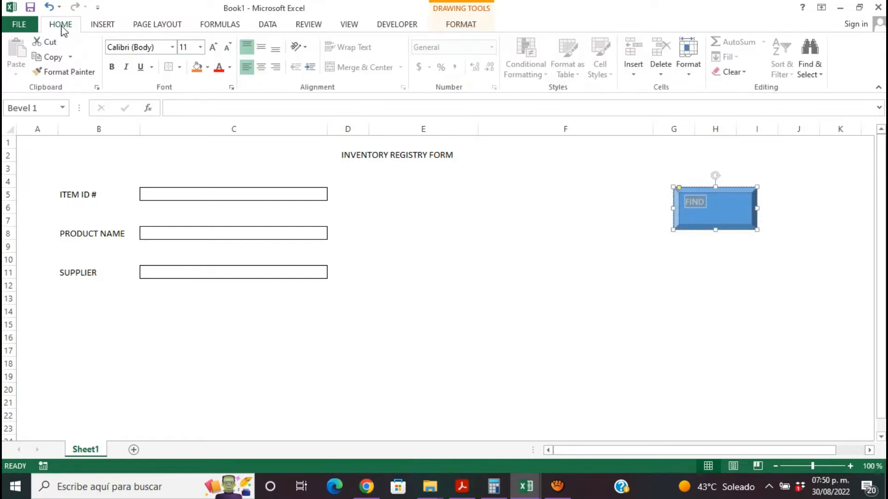
click(140, 67)
click(111, 67)
click(262, 63)
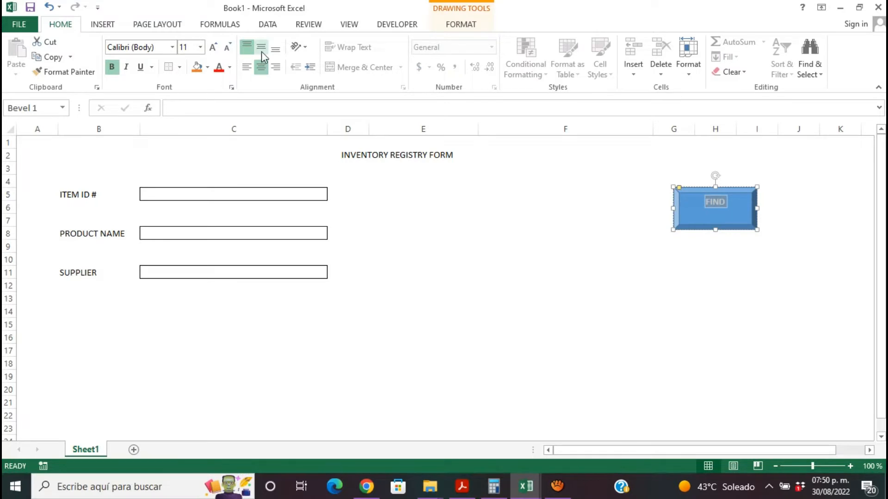
- Center the FIND text vertically in the bevel shape and set its font to Agency FB
click(261, 51)
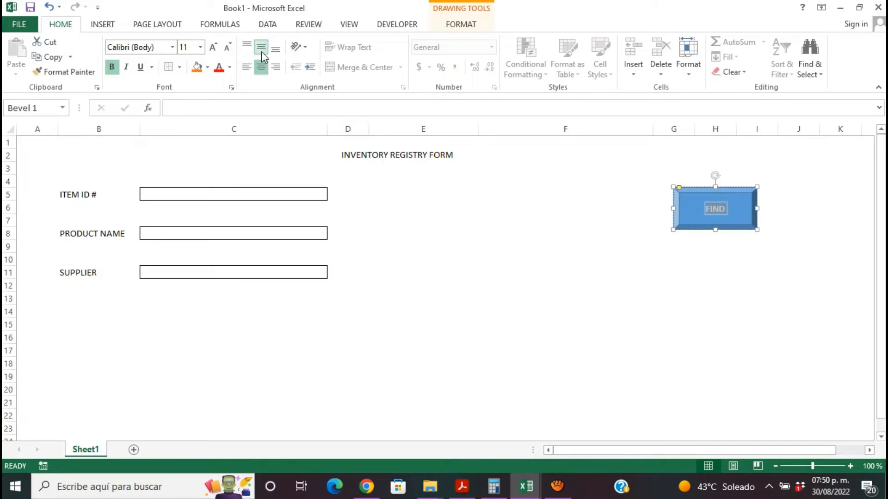
click(172, 49)
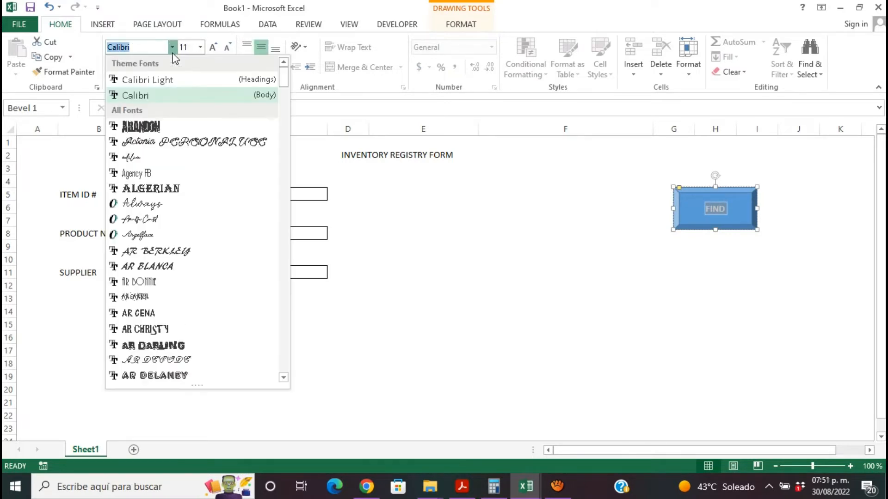
click(159, 175)
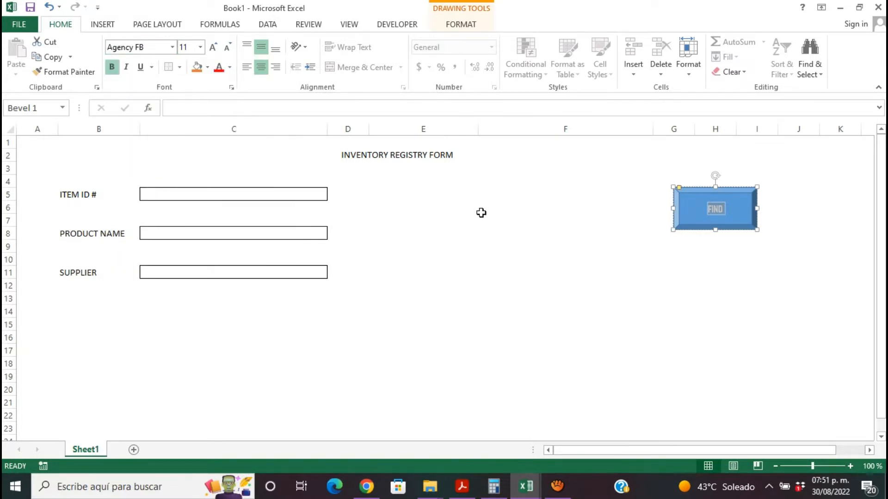
click(468, 151)
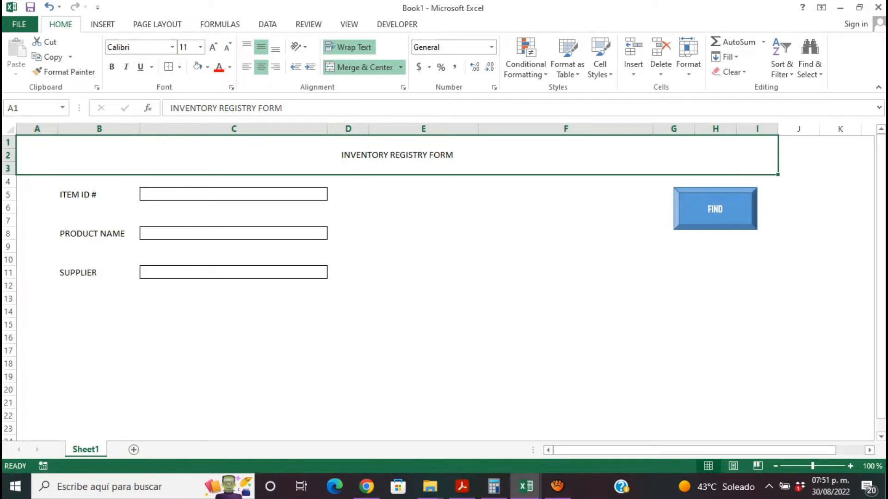
- Switch to the INVENTORY MANAGEMENT DATABASE - DEMO workbook
mouse_move(526, 486)
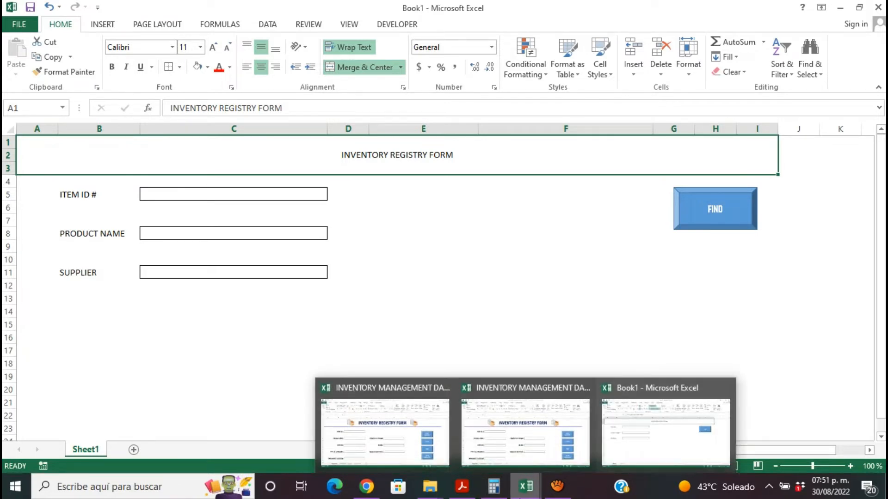
click(407, 439)
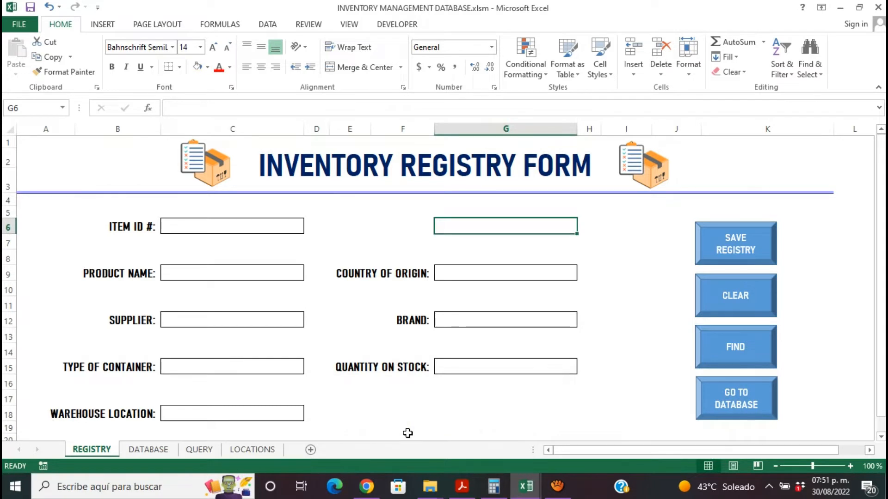
mouse_move(526, 487)
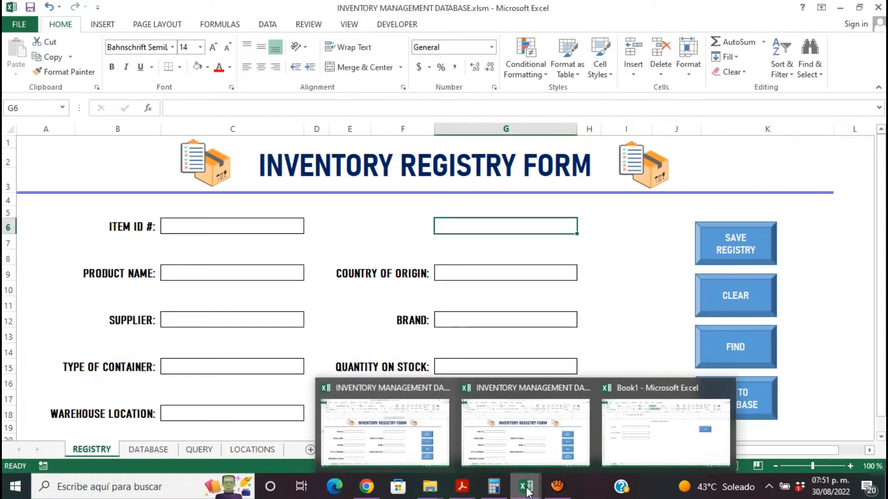
click(518, 438)
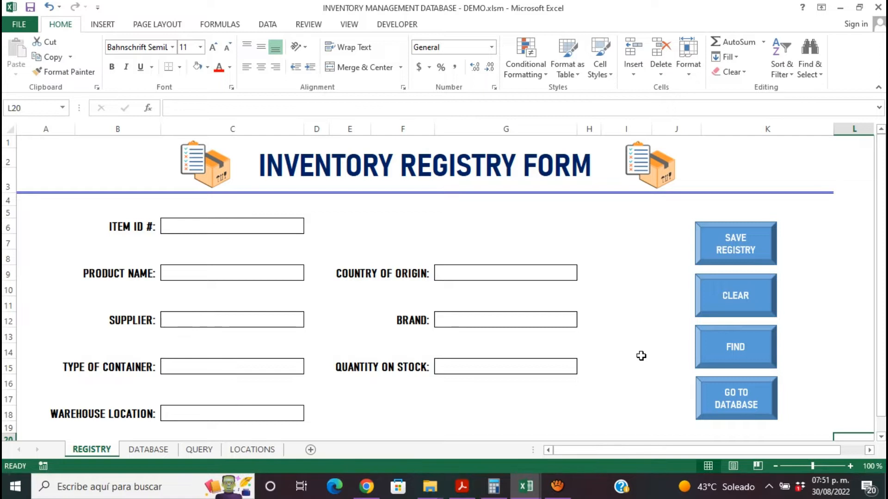
- Examine the field labels of the registry form, from the item ID down to the warehouse location
click(123, 227)
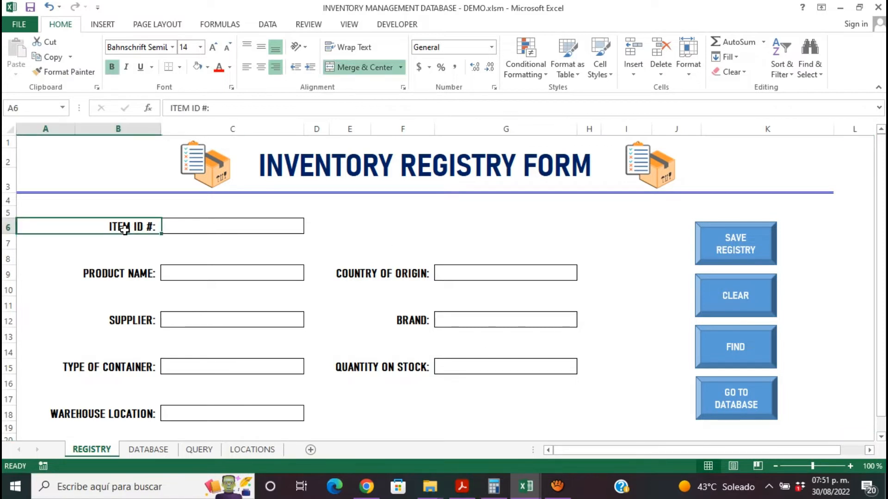
click(140, 284)
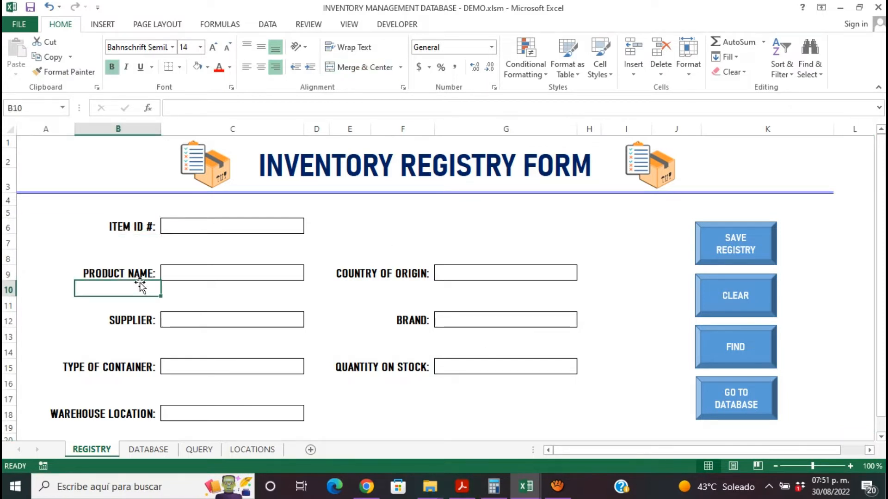
click(401, 272)
click(130, 322)
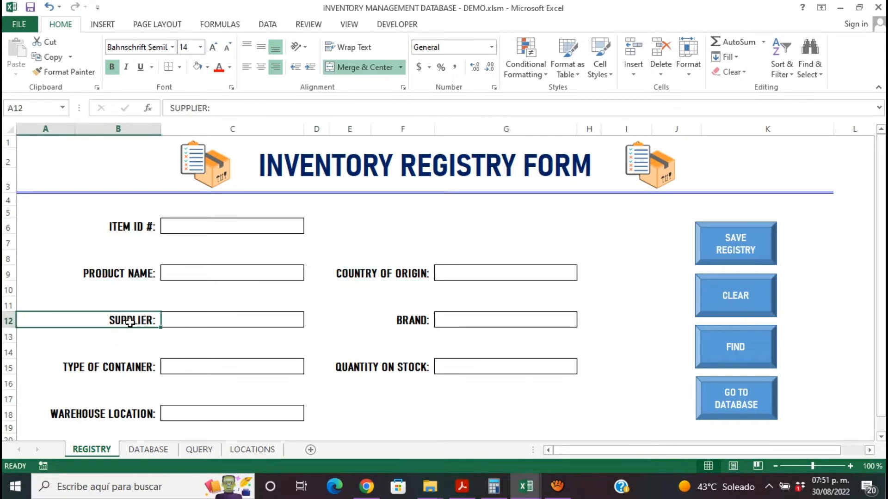
click(419, 321)
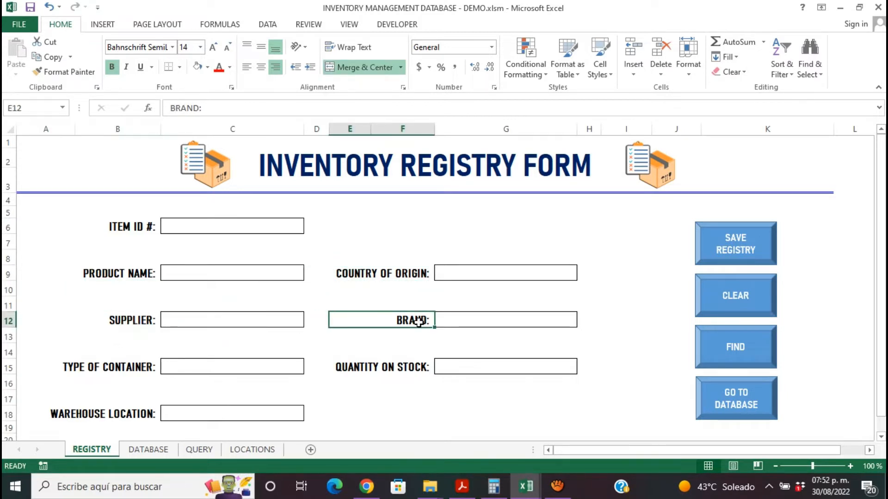
click(124, 368)
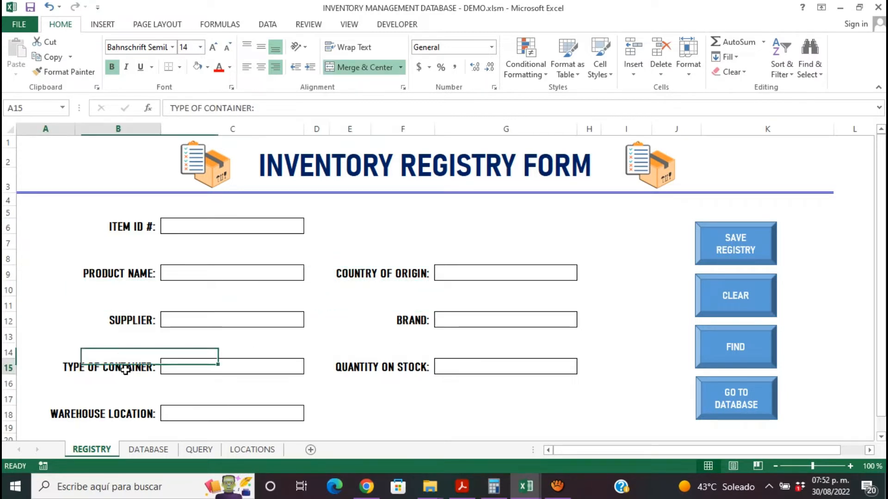
click(387, 367)
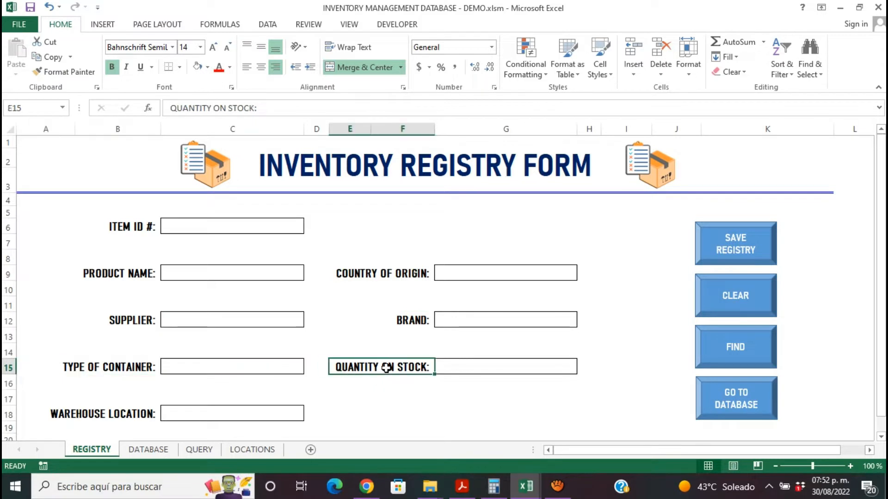
click(114, 415)
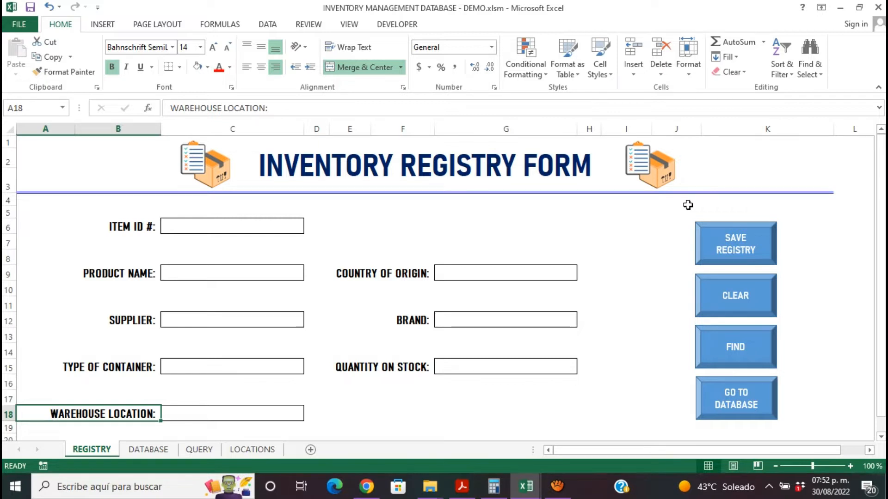
- Examine the title and the row 4 column headers on the DATABASE sheet
click(140, 453)
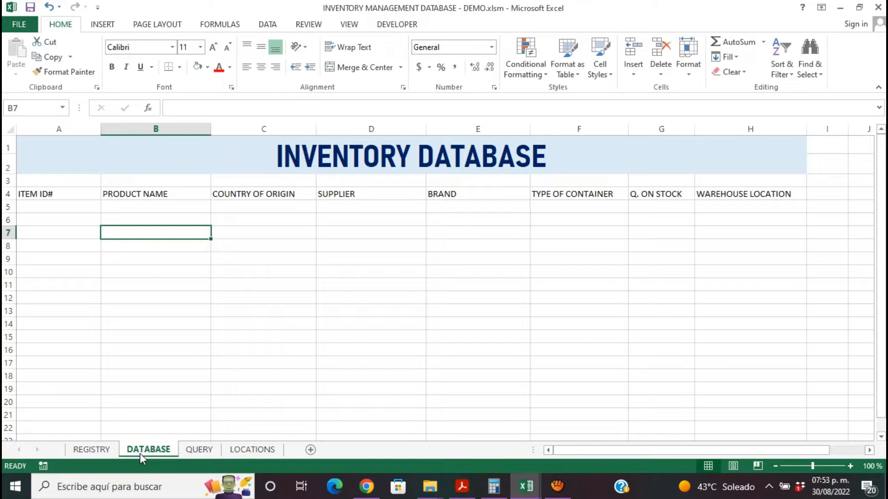
click(382, 164)
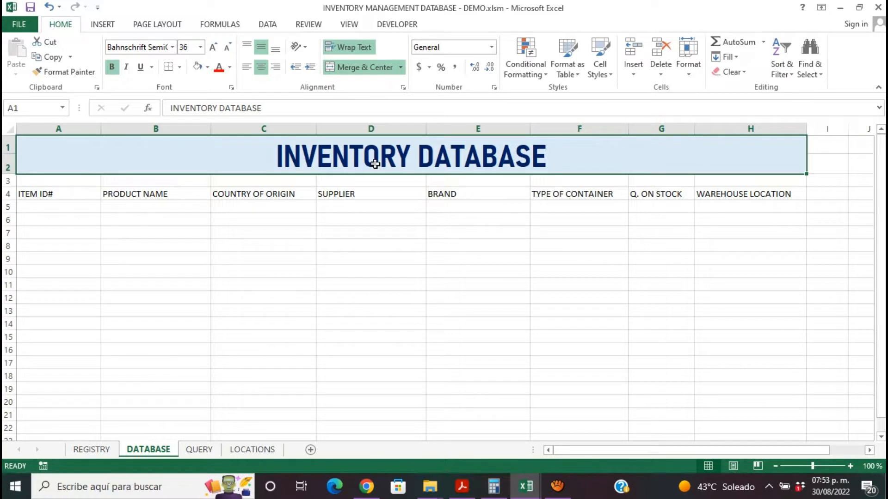
click(48, 195)
click(138, 196)
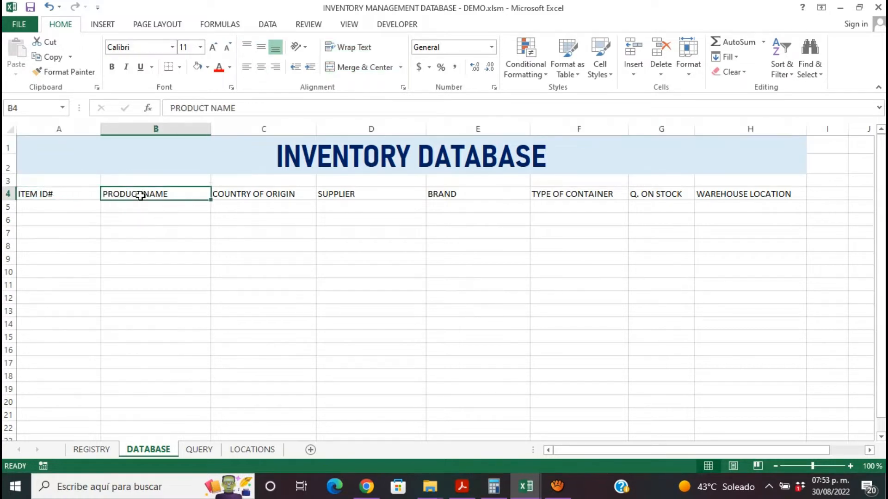
click(256, 190)
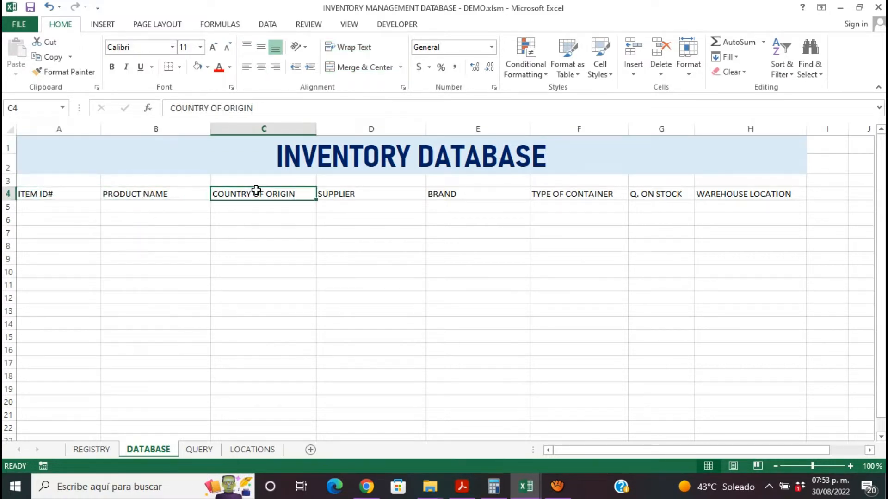
click(362, 194)
click(450, 197)
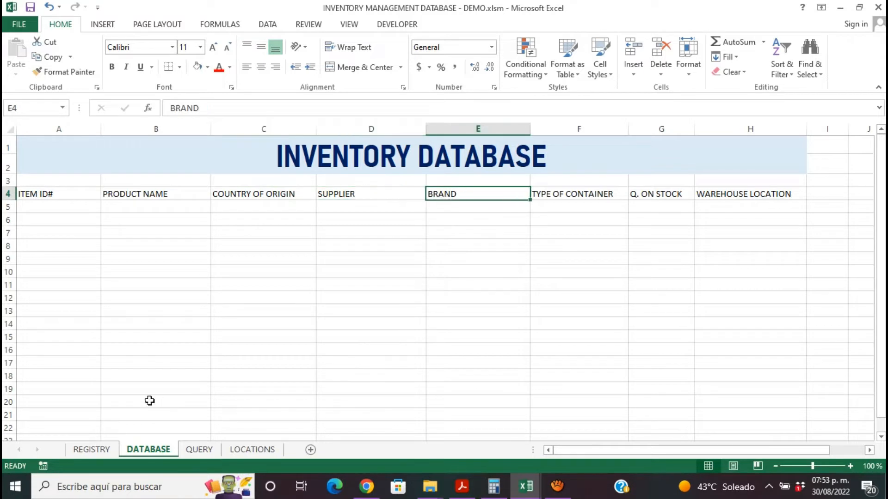
- Compare the DATABASE sheet's column headers with the field labels on the REGISTRY form
click(91, 450)
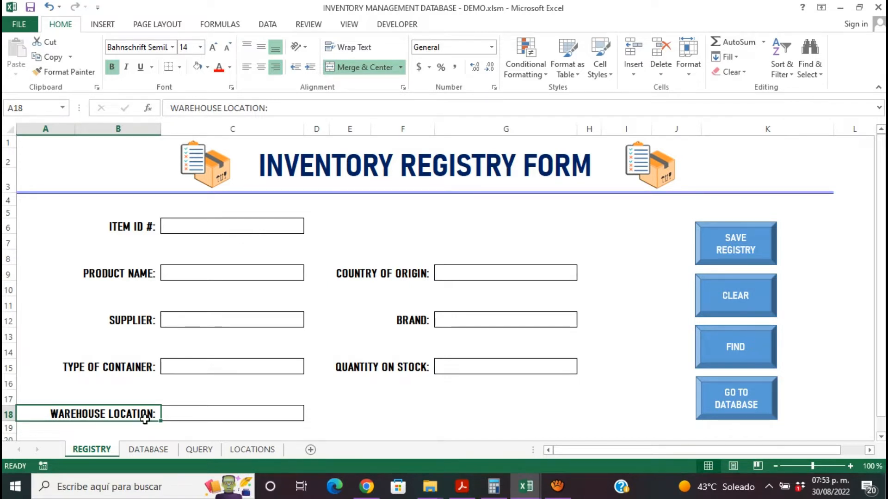
click(148, 449)
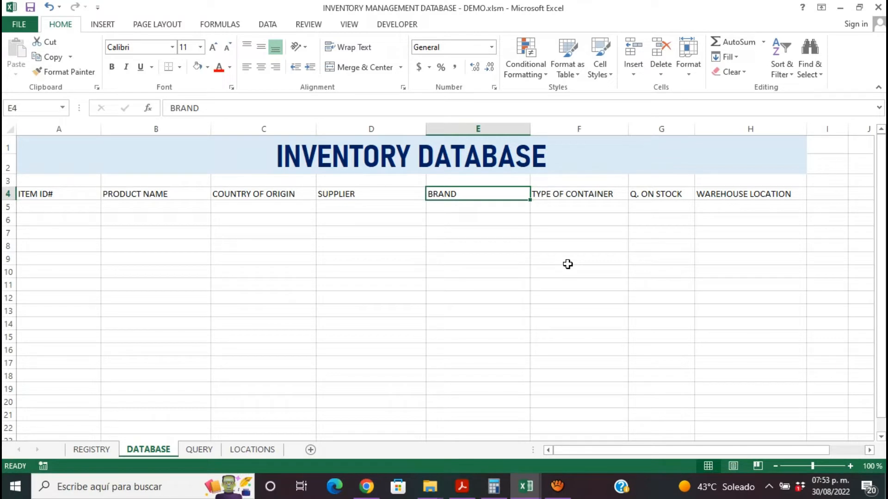
click(67, 192)
click(130, 186)
click(133, 194)
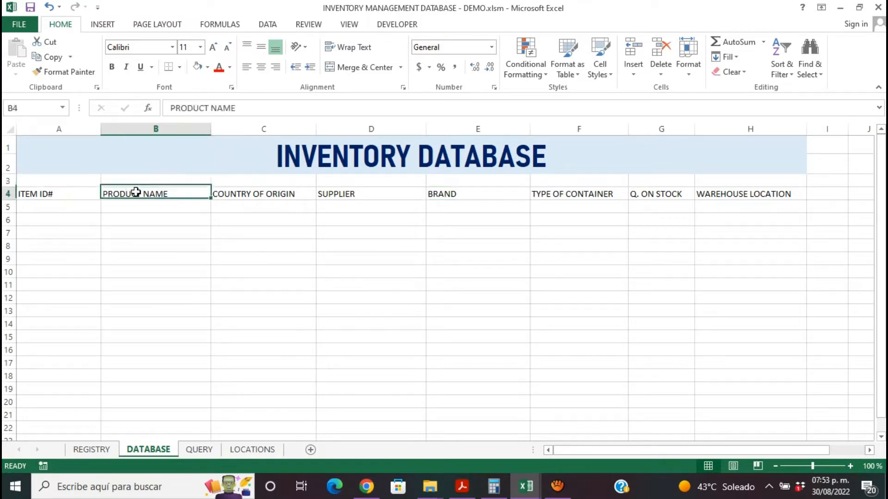
click(236, 203)
click(308, 194)
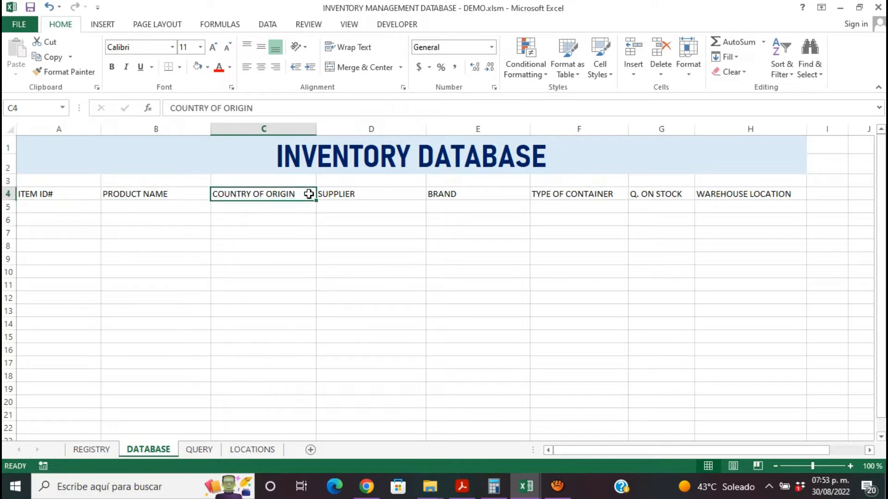
click(349, 192)
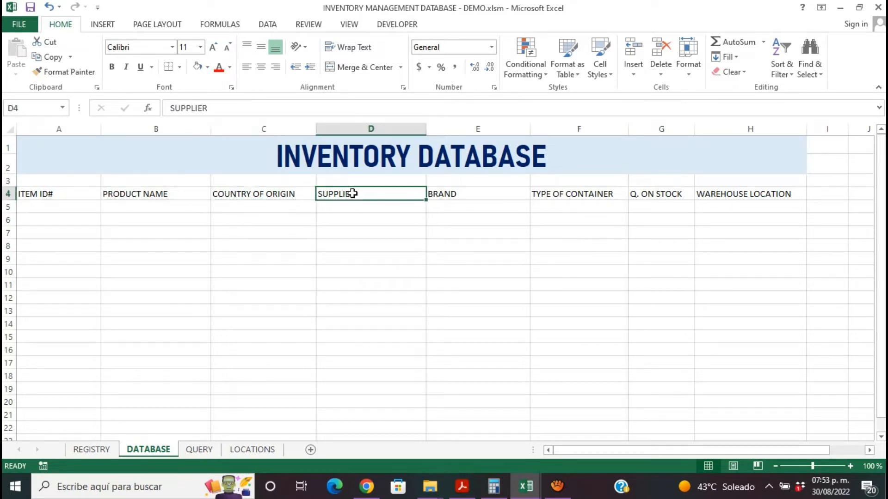
click(452, 197)
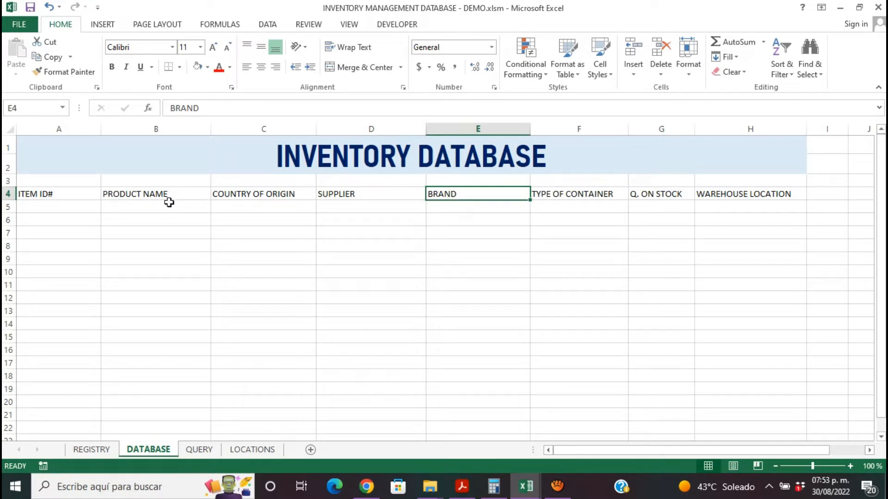
click(642, 192)
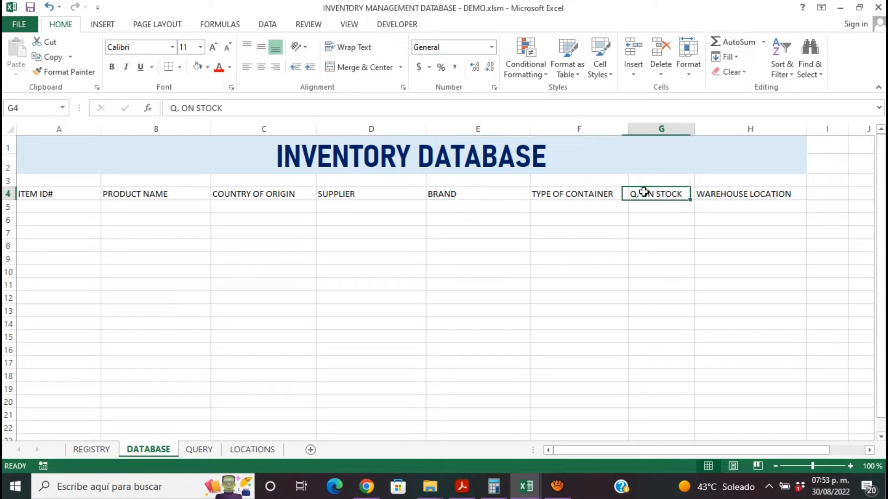
click(94, 449)
click(344, 370)
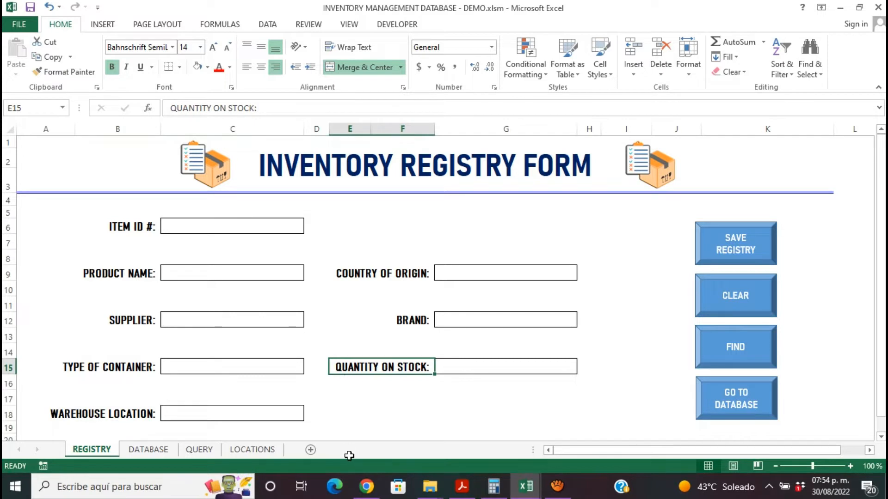
- Convert range A4:H5 on the DATABASE sheet into a table that uses row 4 as headers
click(148, 449)
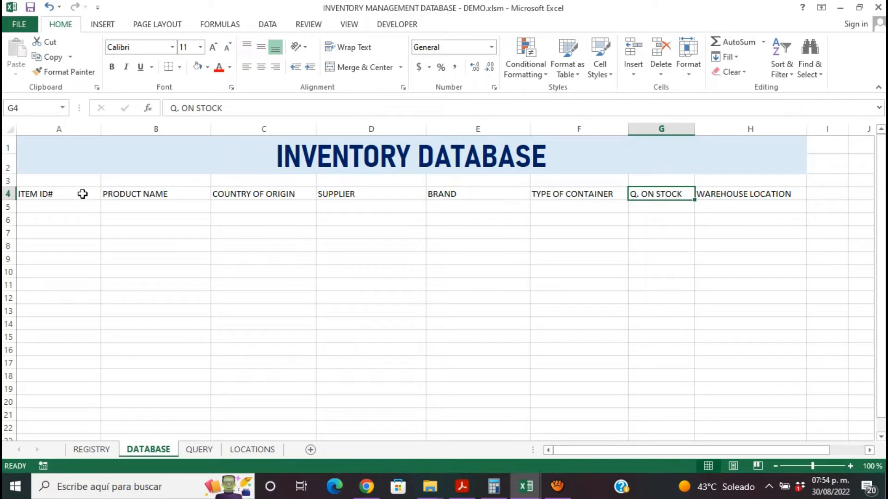
drag(79, 192, 735, 206)
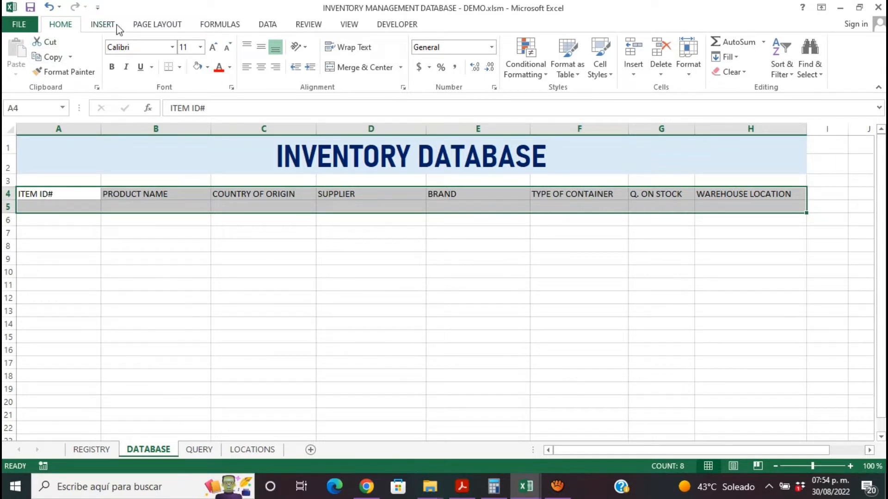
click(103, 24)
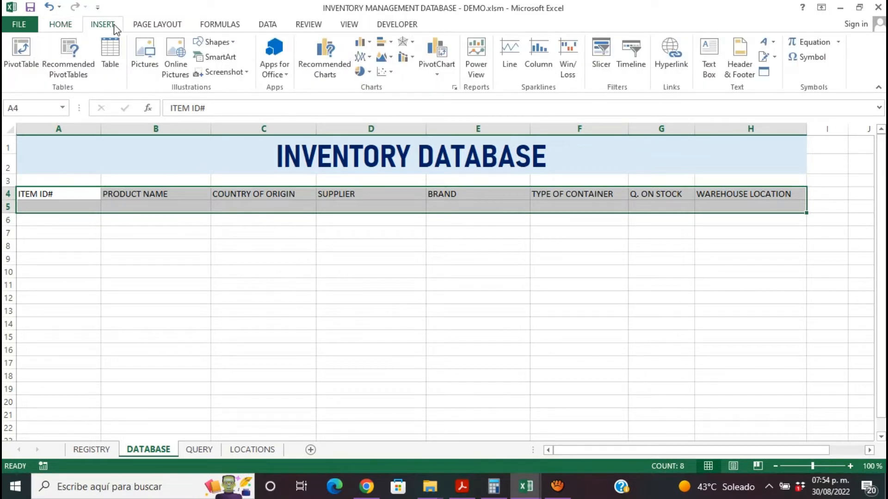
click(117, 61)
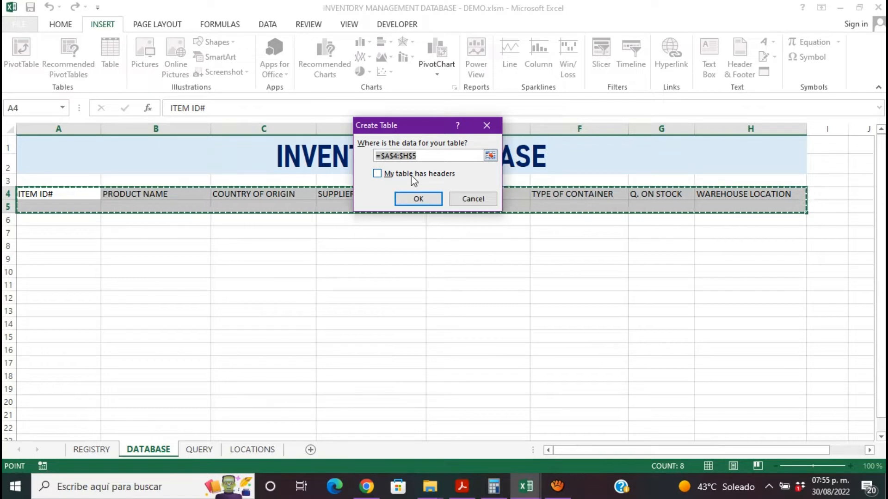
click(376, 174)
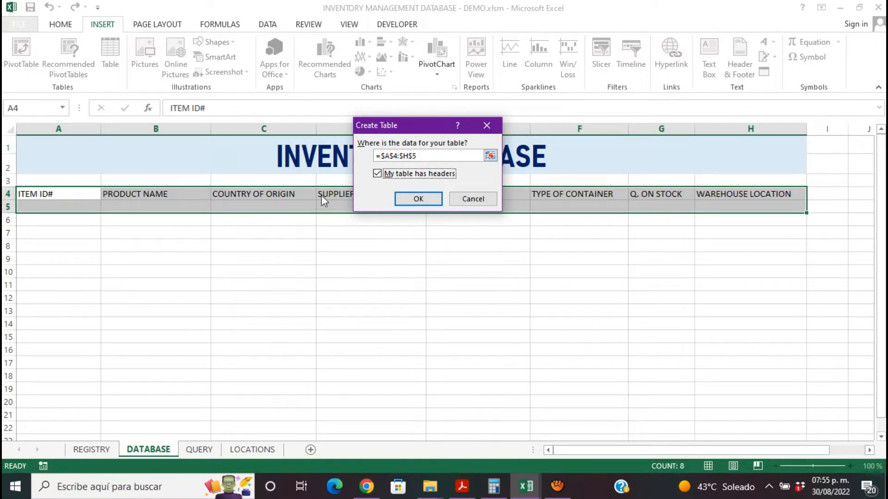
click(419, 199)
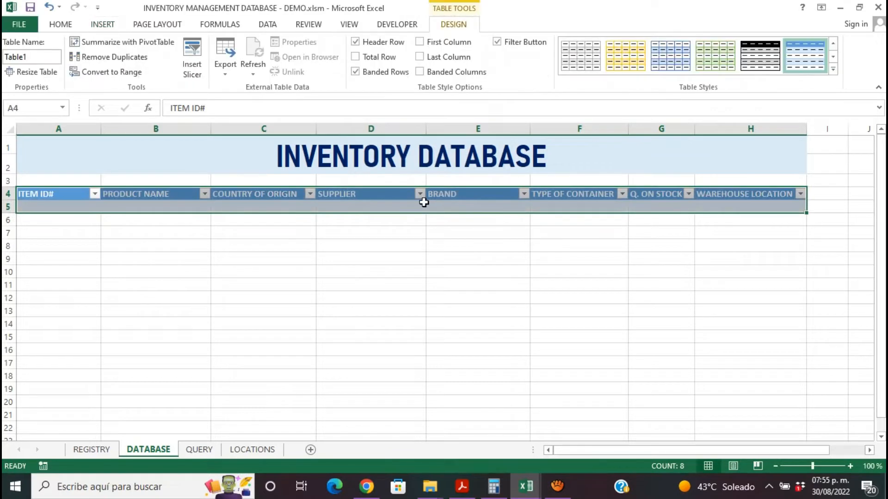
click(430, 245)
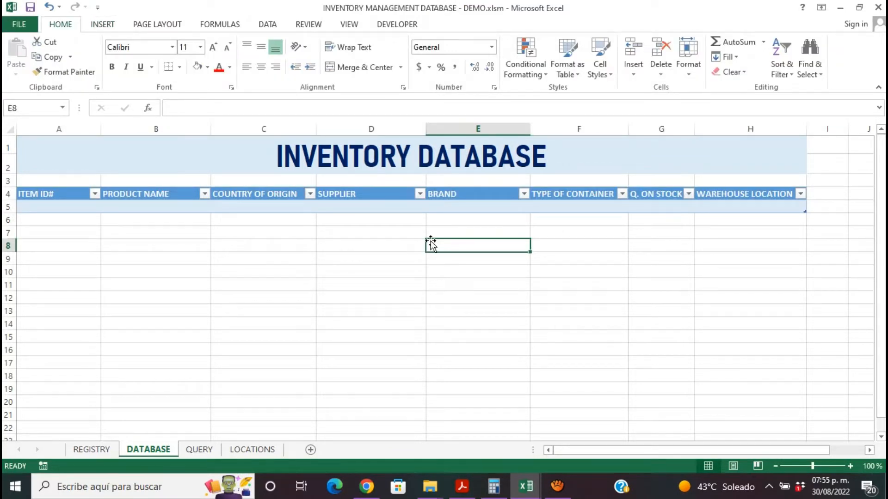
- Browse the available table styles for the table on the DATABASE sheet
click(402, 196)
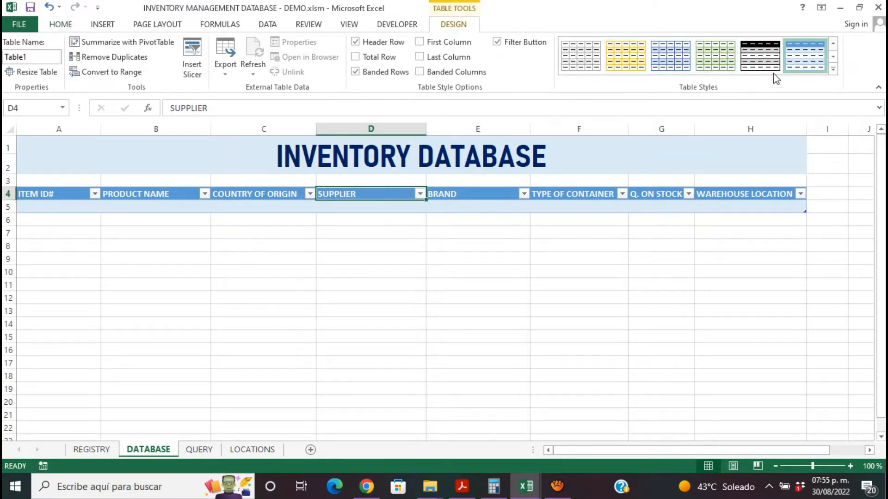
click(833, 69)
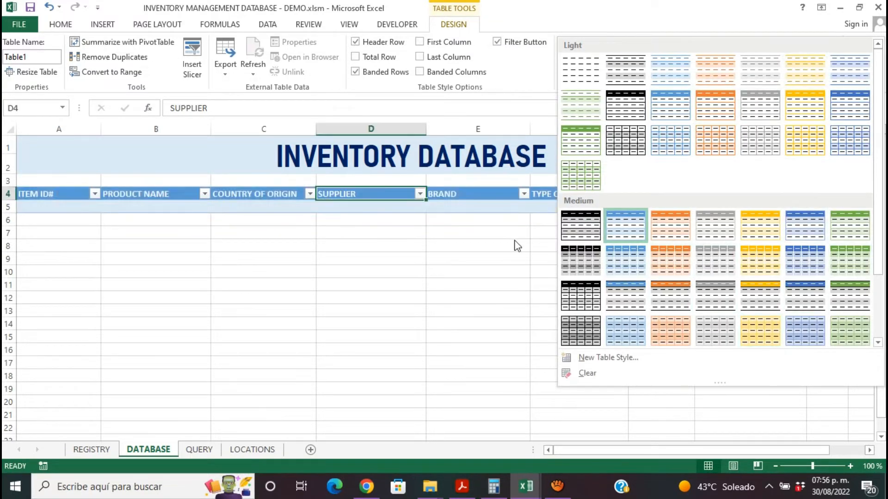
click(488, 200)
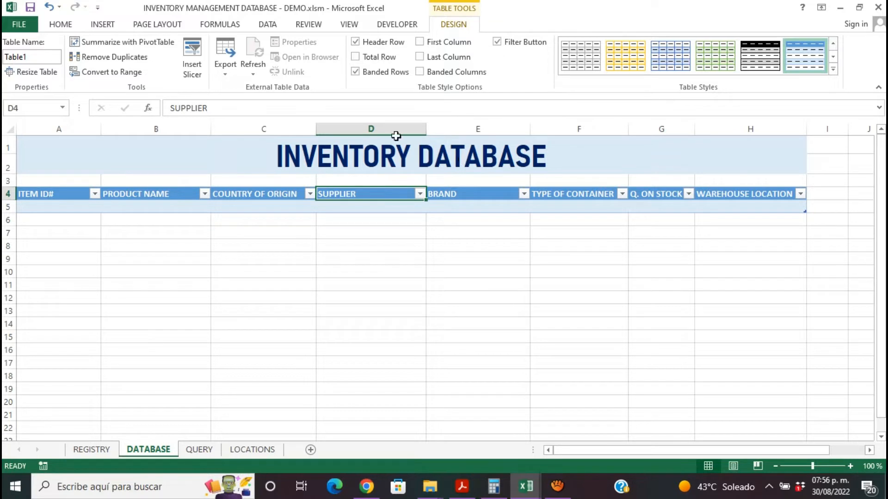
- Rename the table on the DATABASE sheet as INVENTORY
drag(33, 58, 4, 58)
click(34, 58)
text(INVENTORY)
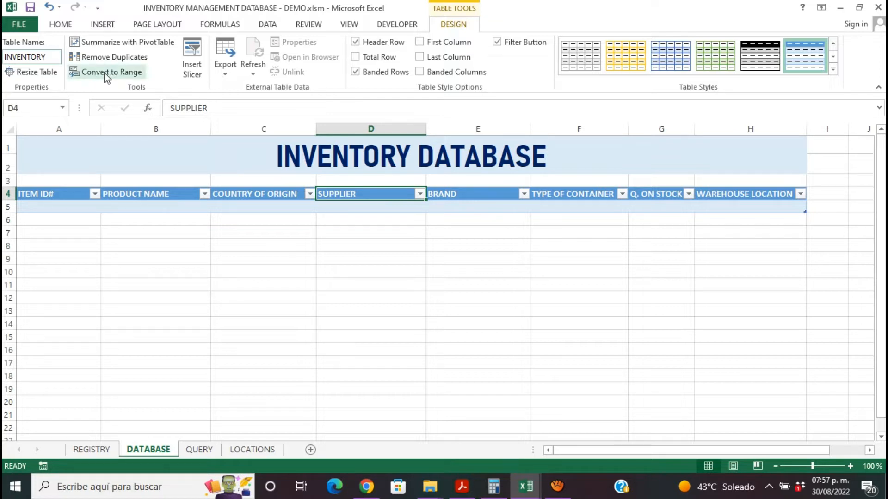
- Try to sort the data from an empty cell below the table
click(268, 25)
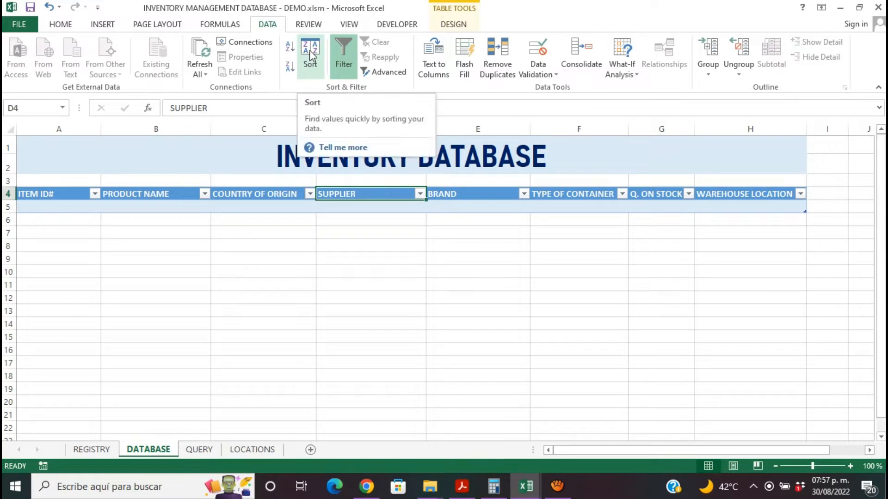
click(277, 245)
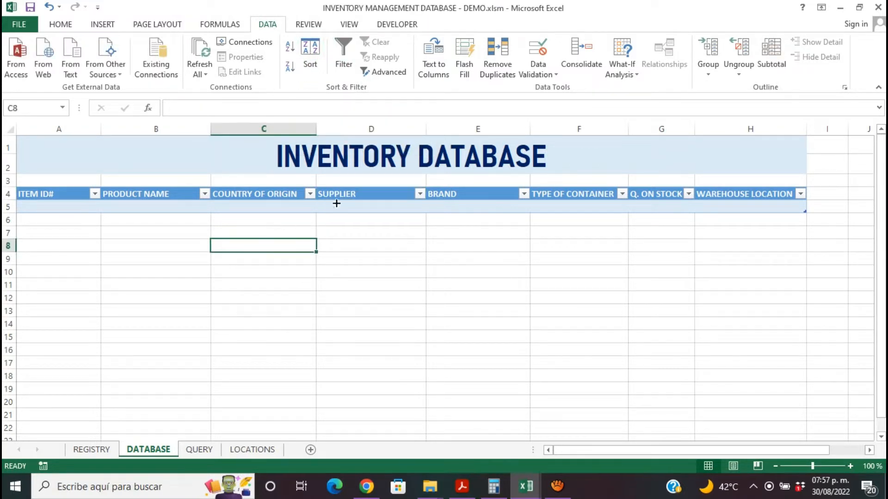
click(373, 234)
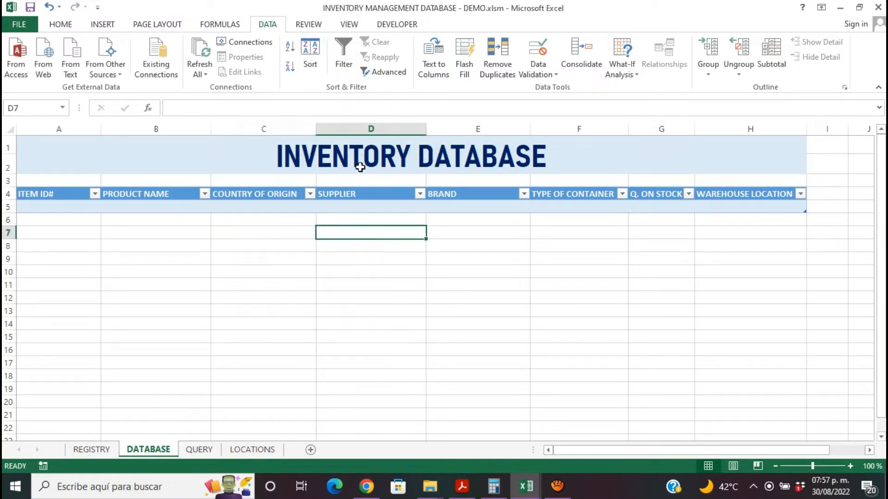
click(317, 53)
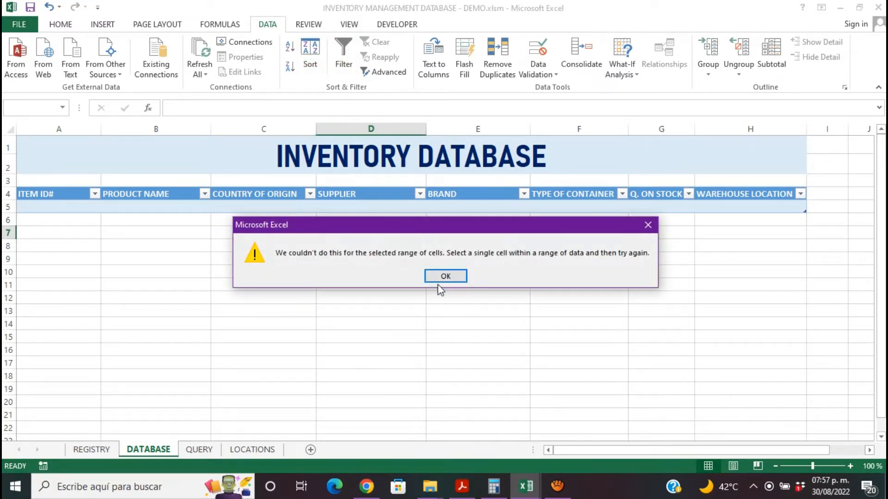
click(653, 221)
- Sort the whole inventory table by ITEM ID# on values, in A to Z order
drag(55, 192, 278, 180)
drag(356, 206, 737, 204)
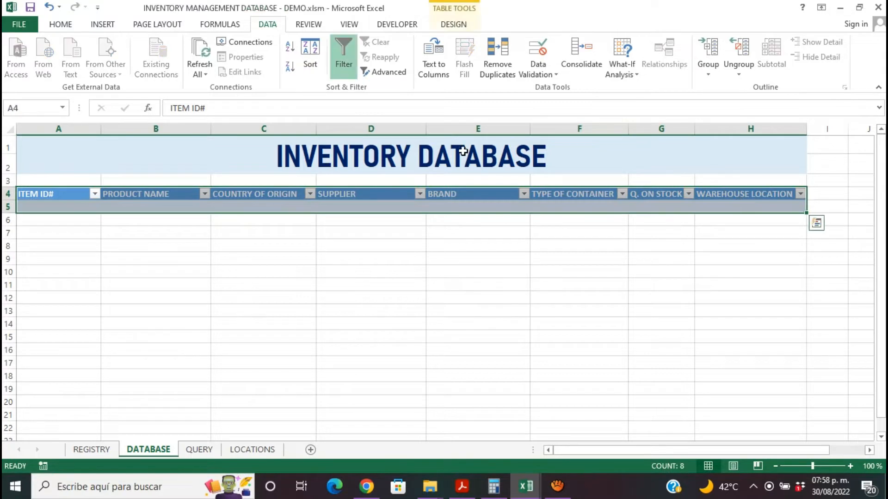
click(309, 62)
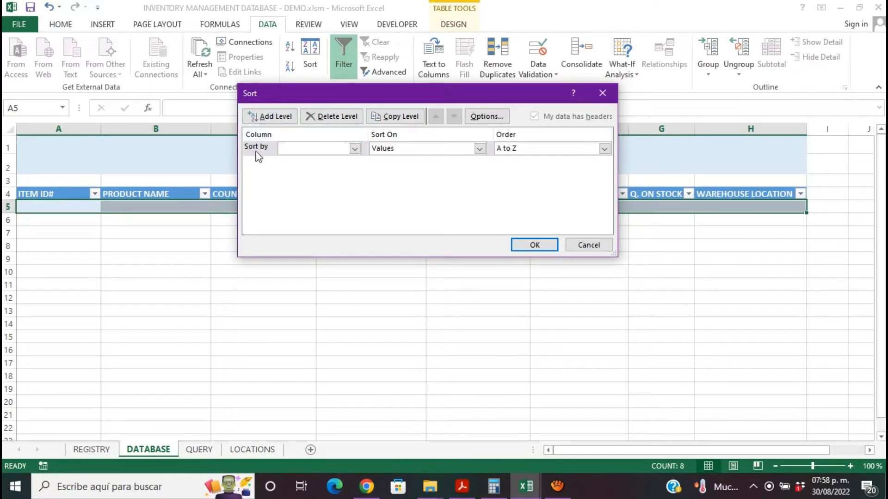
click(355, 149)
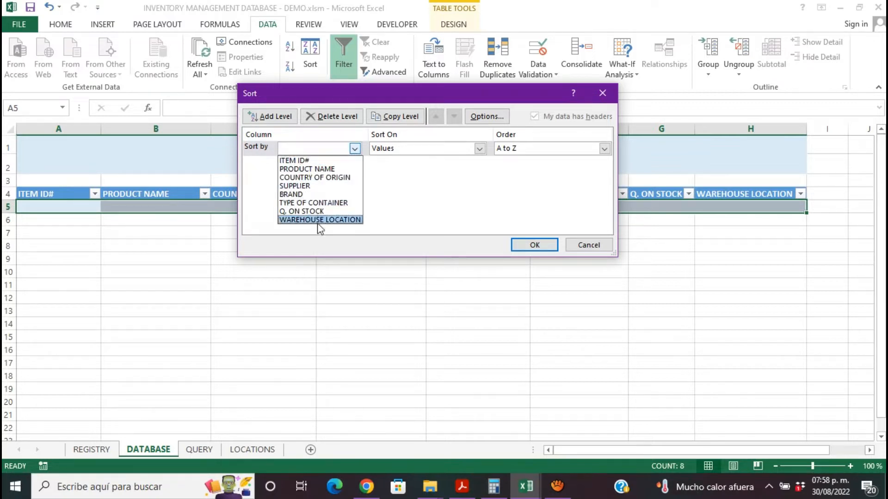
click(307, 160)
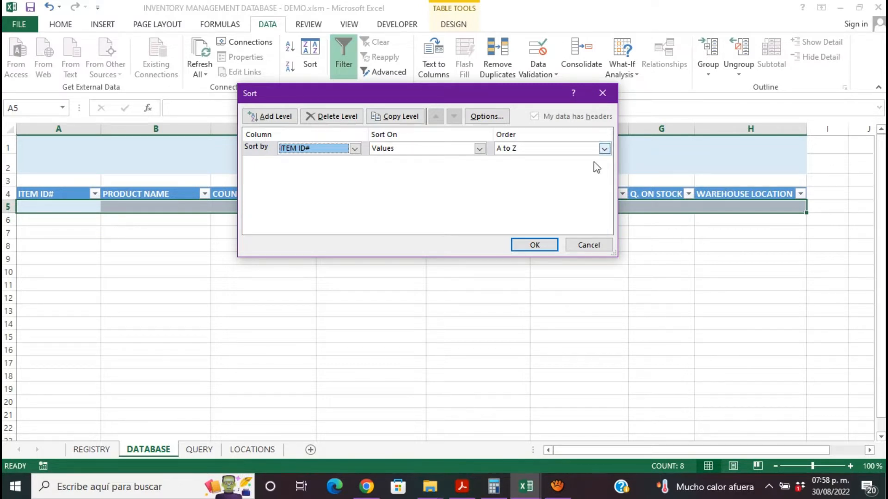
click(547, 245)
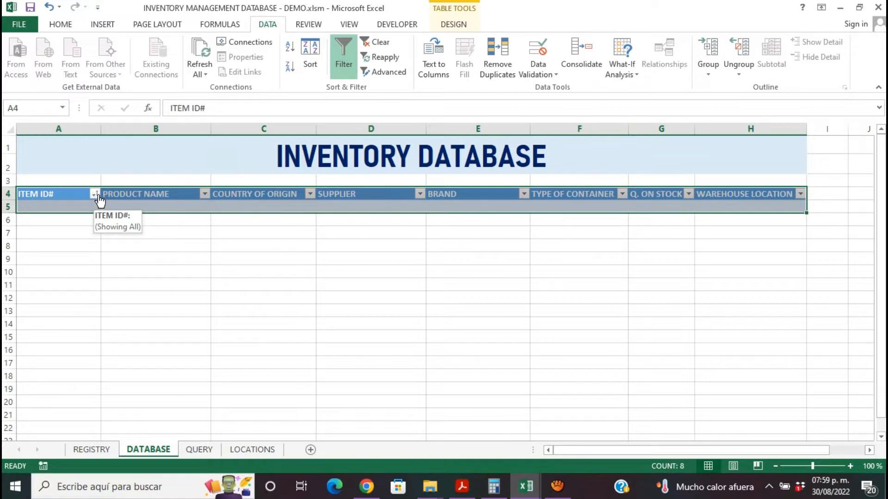
click(283, 311)
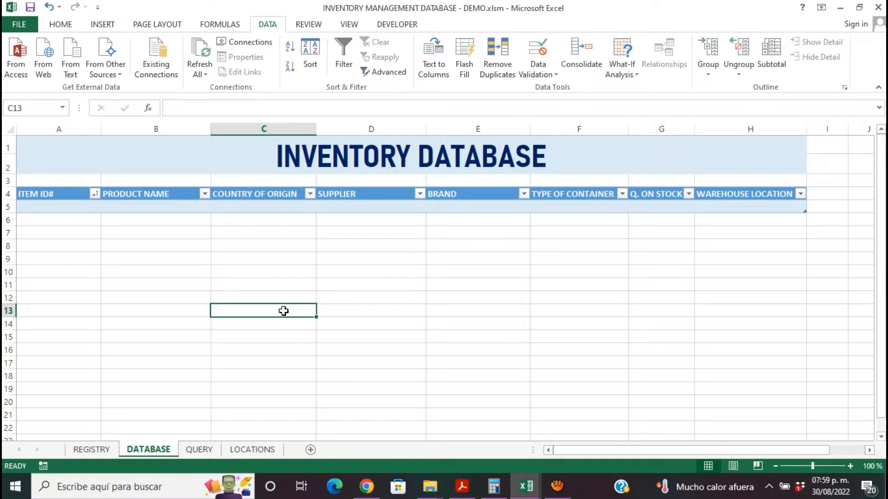
- Draw a bevel shape about 2.51 cm wide and 1.32 cm high over column H in the title banner
click(104, 26)
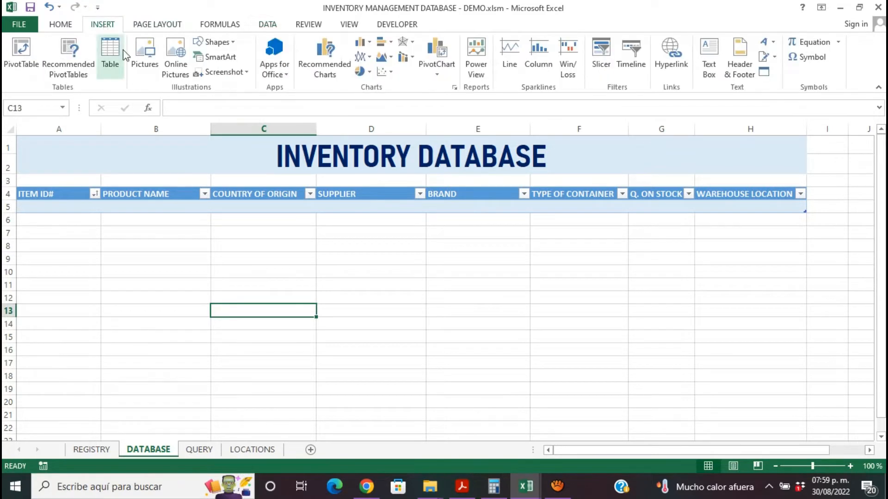
click(222, 45)
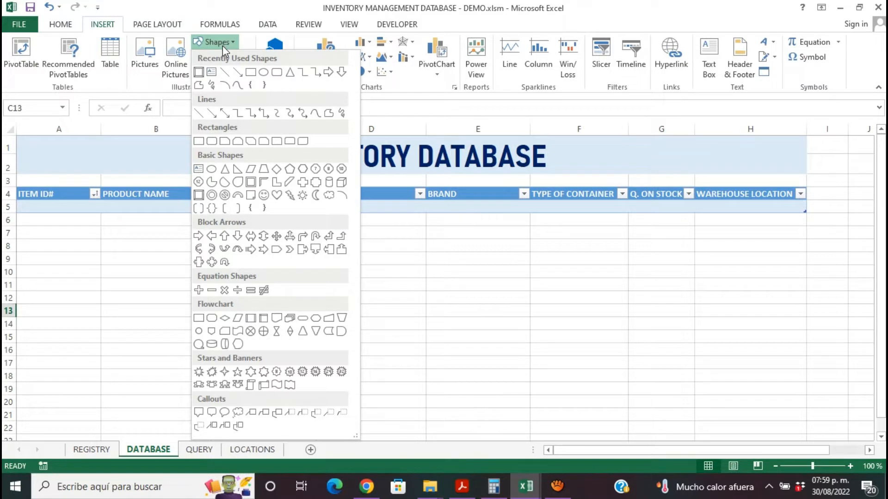
click(200, 72)
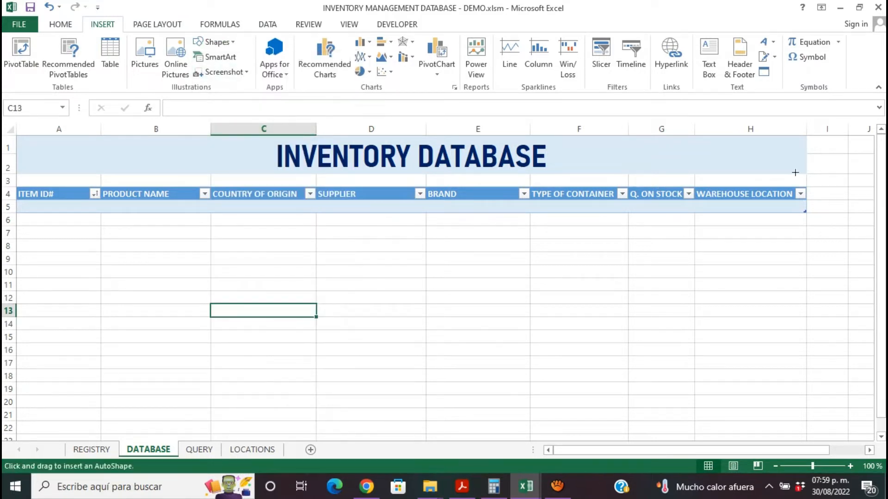
mouse_move(701, 141)
mouse_down()
mouse_move(763, 173)
mouse_move(759, 160)
mouse_up()
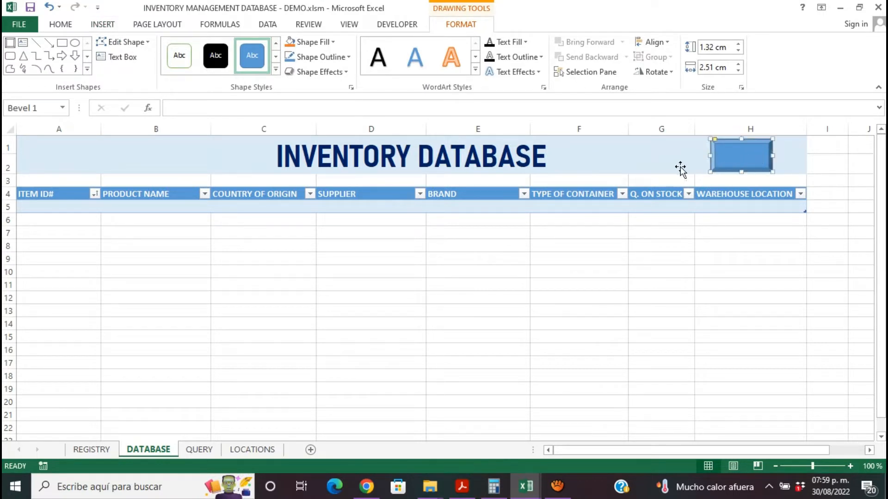
- Label the bevel shape in the title banner GO BACK TO REGISTRY
right_click(734, 160)
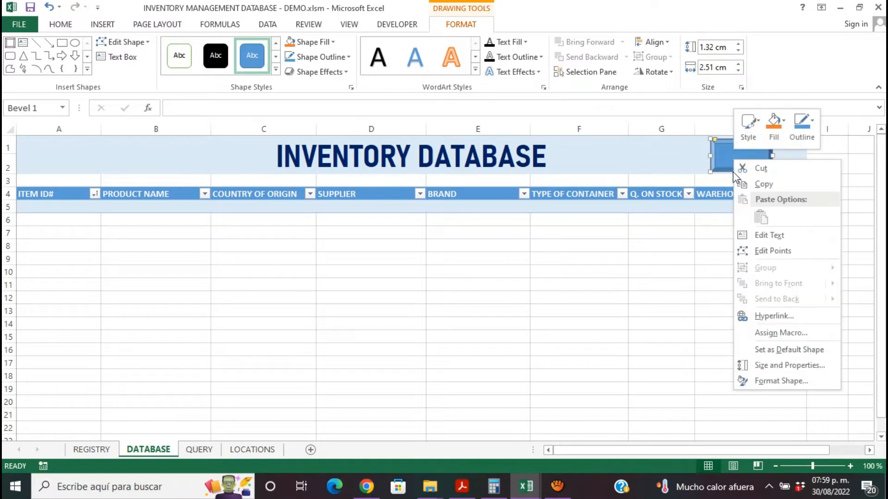
click(751, 234)
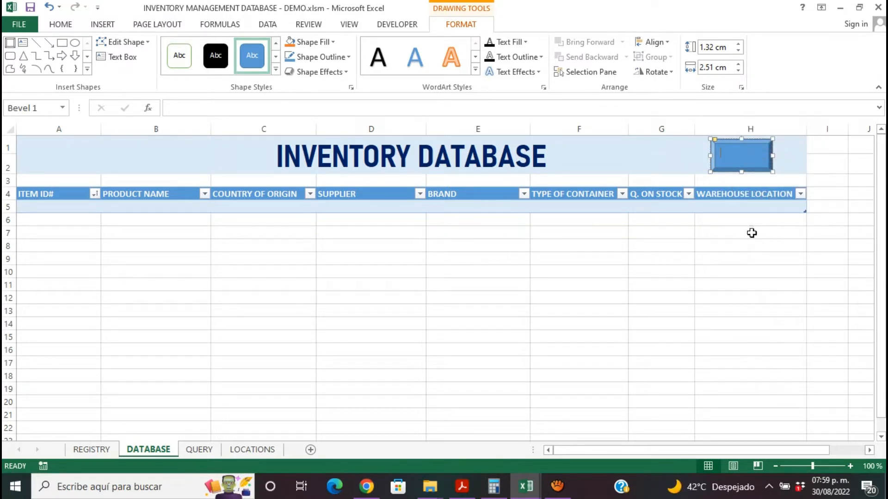
text(GO BACK TO REGISTRY)
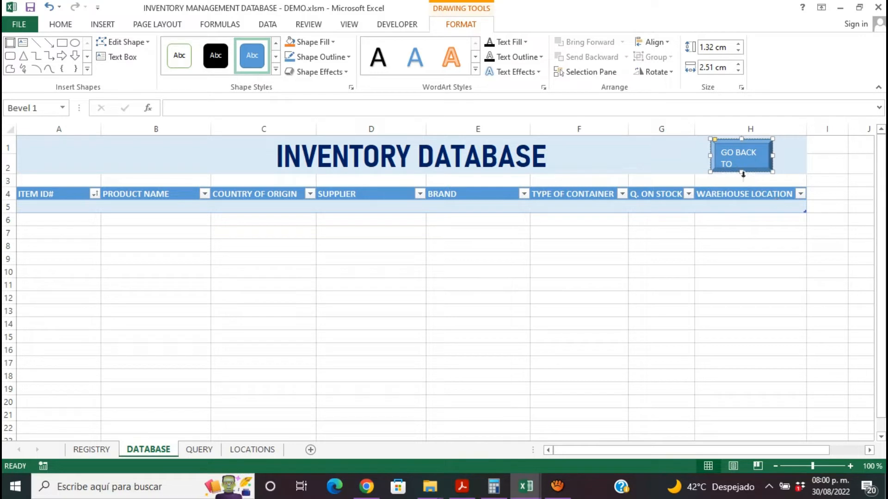
- Check the font of the INVENTORY DATABASE title as a reference for the button's label
drag(721, 149, 762, 184)
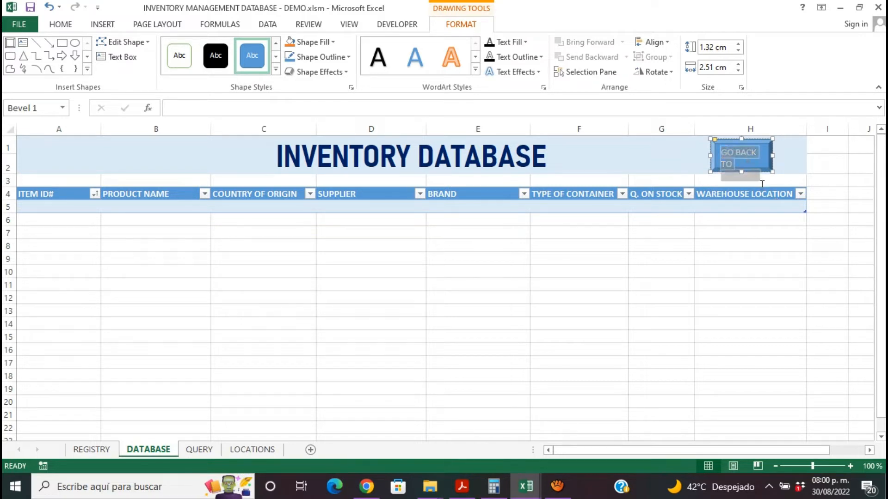
click(67, 26)
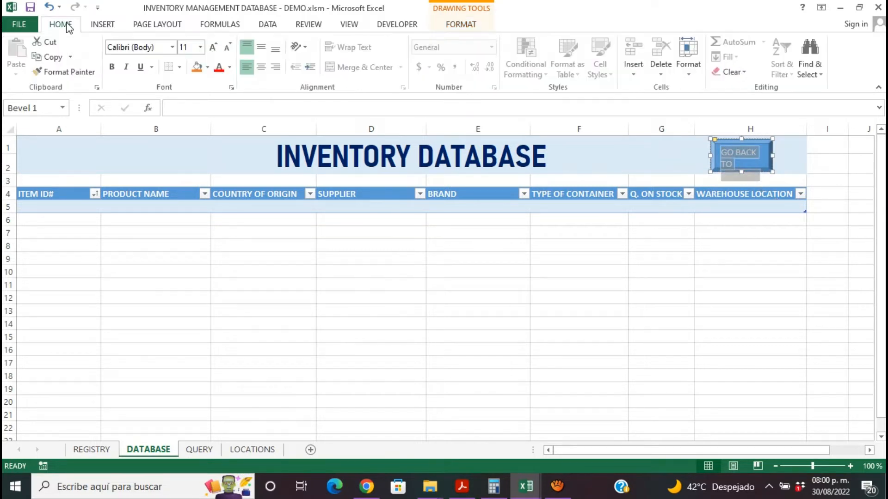
click(172, 47)
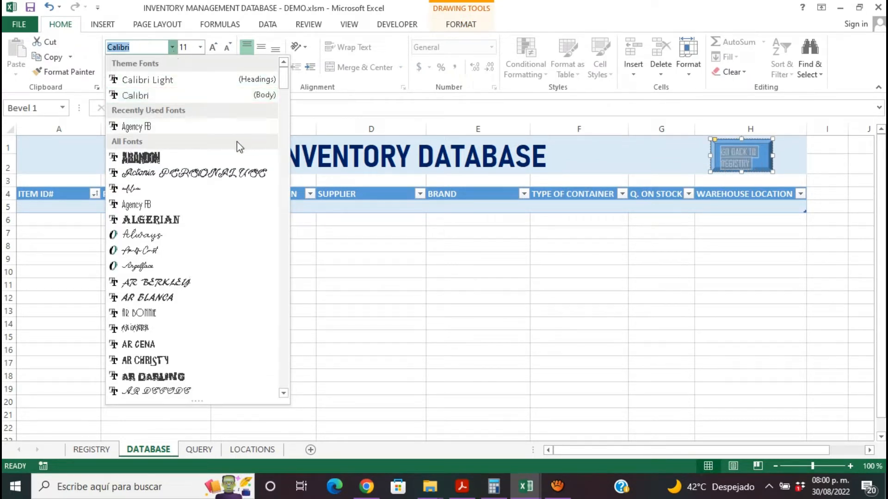
click(387, 178)
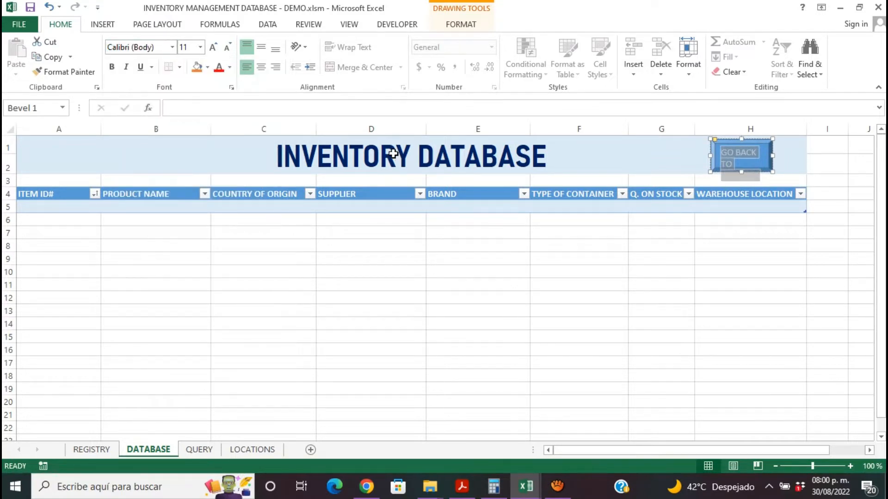
click(393, 154)
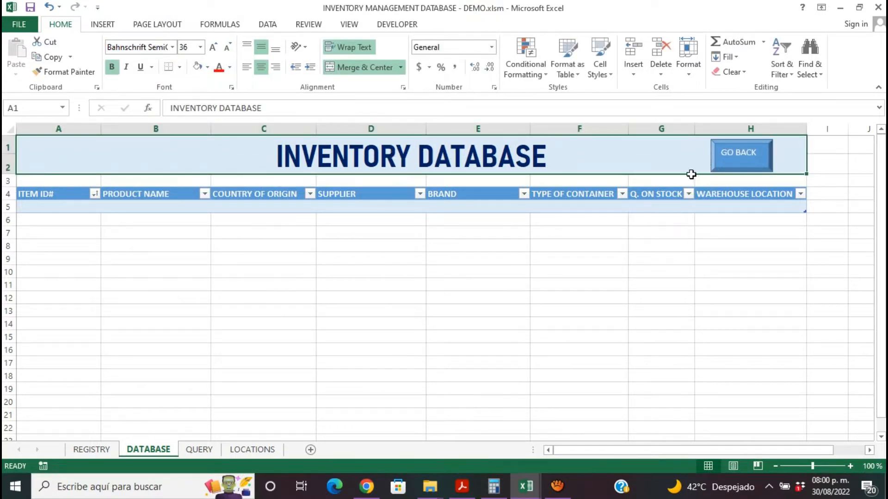
- Format the button's label in Bahnschrift SemiLight Condensed, centered and bold
double_click(738, 165)
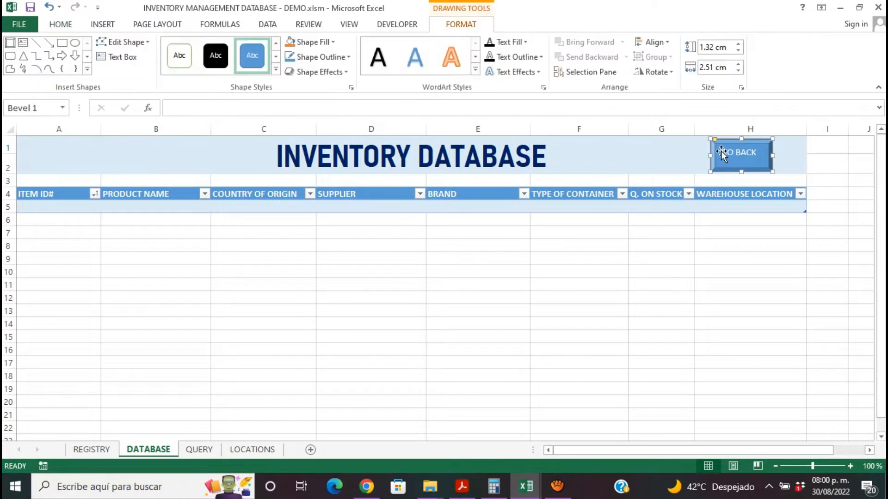
drag(721, 151, 754, 190)
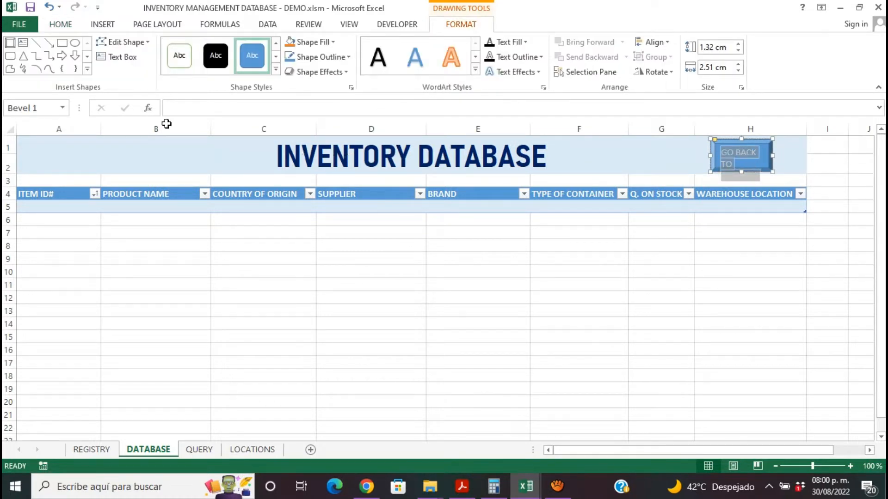
click(60, 24)
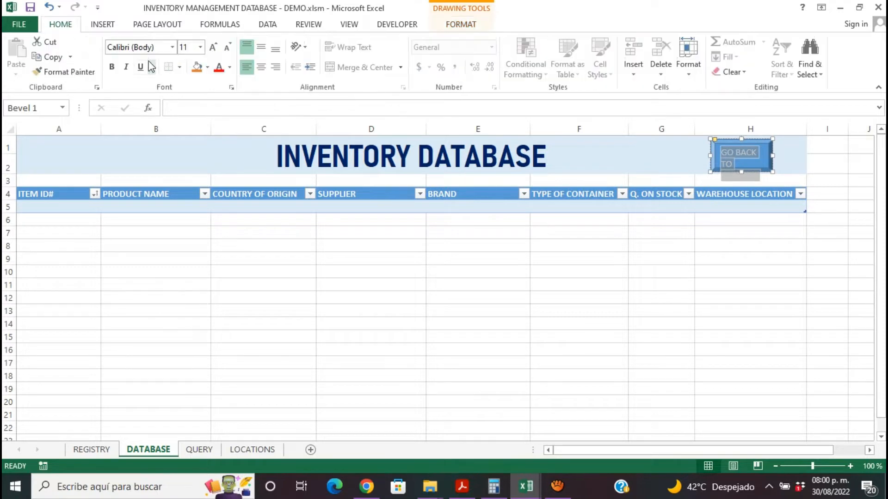
click(172, 47)
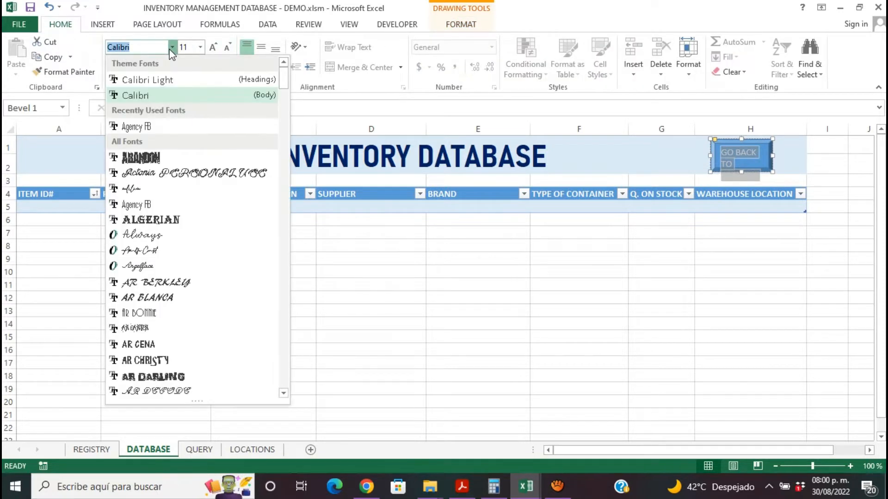
drag(283, 88, 284, 118)
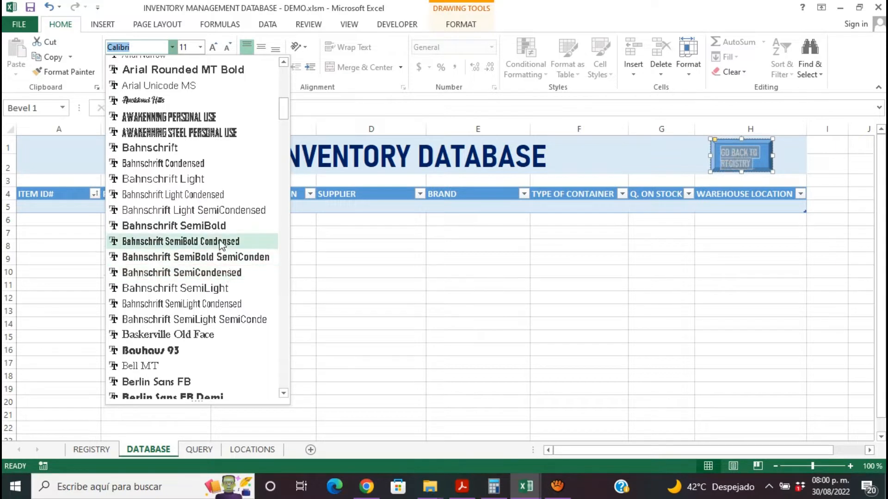
click(223, 305)
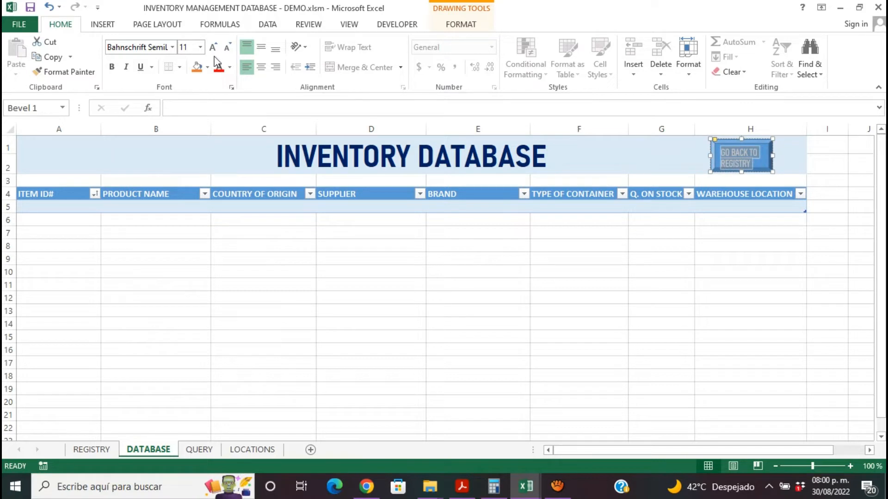
click(266, 68)
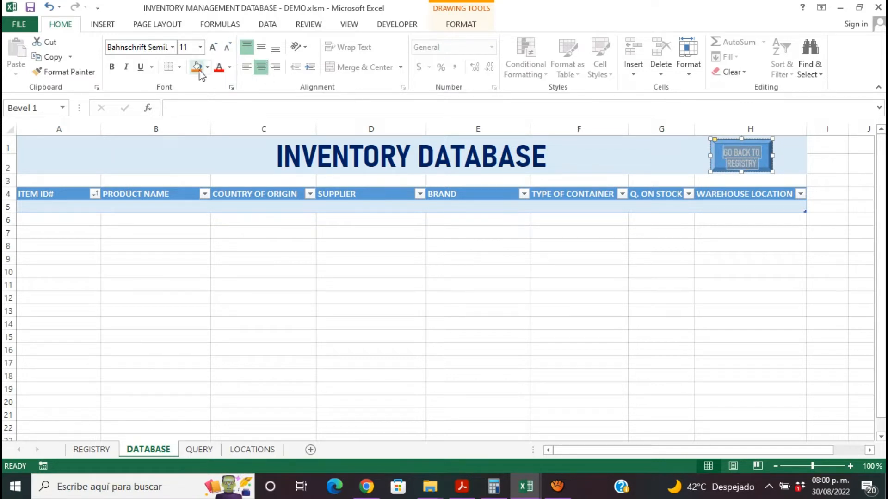
click(112, 68)
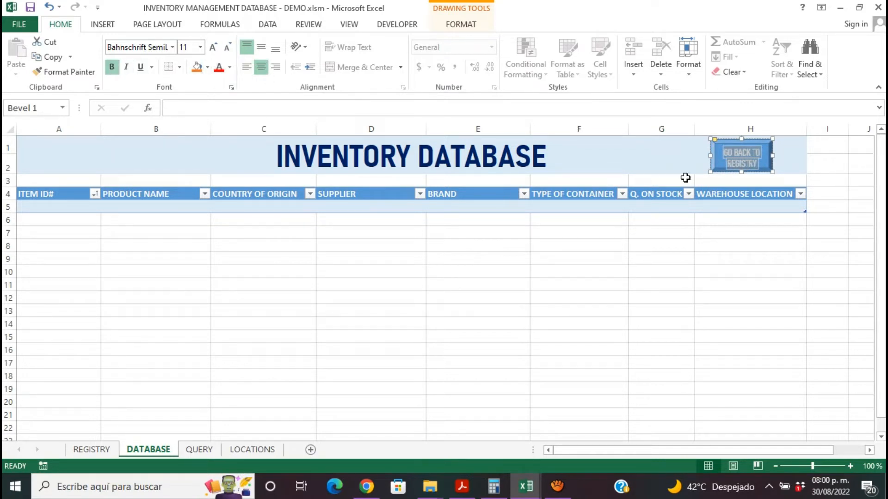
- Enlarge the GO BACK TO REGISTRY button so its full label fits and move it up within the title banner
drag(710, 172, 706, 176)
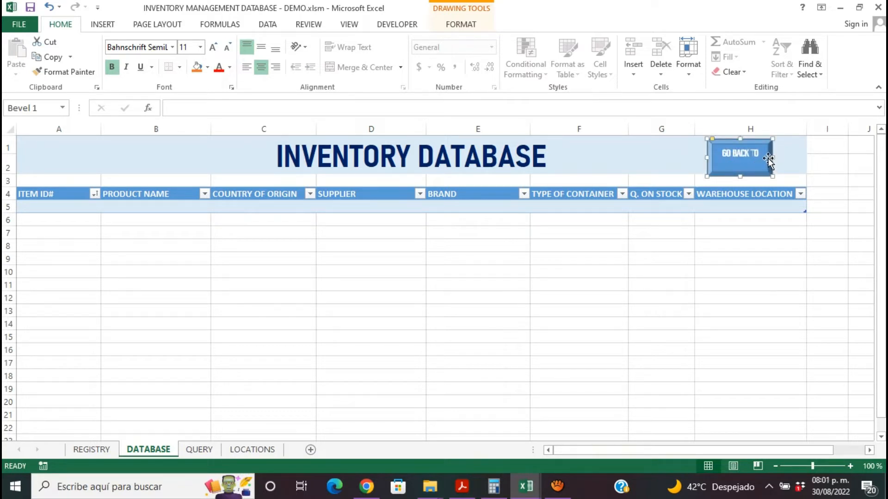
drag(772, 157, 743, 180)
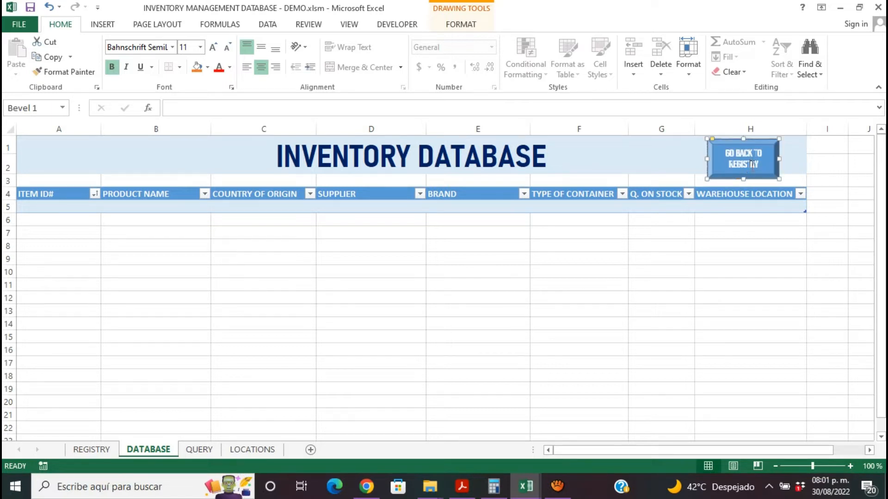
drag(775, 154, 776, 151)
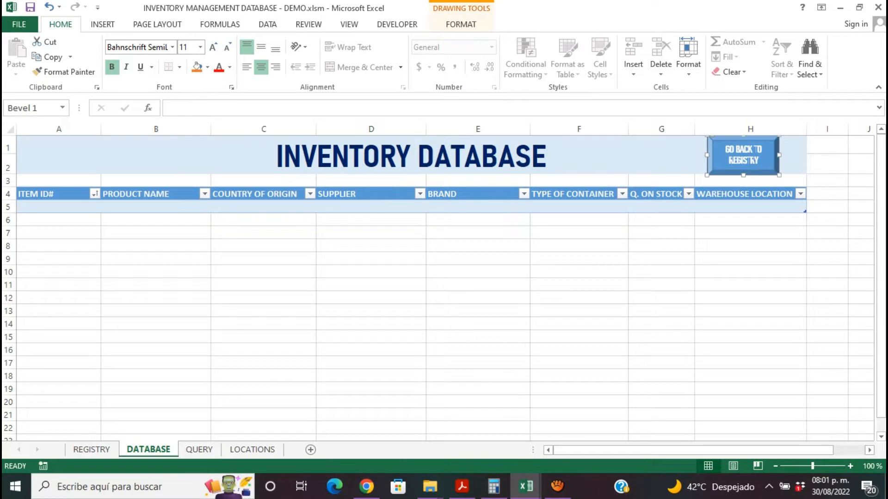
click(633, 302)
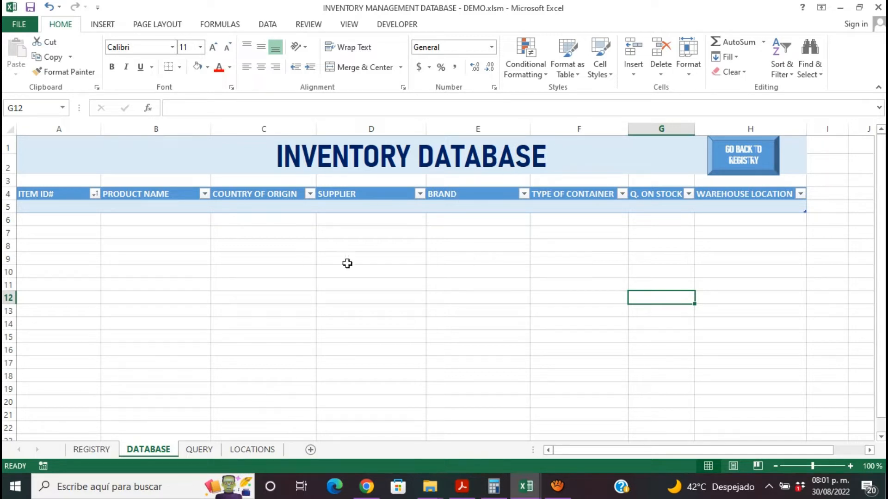
- Record a macro named GOTODATA, stored in this workbook, that goes from the REGISTRY sheet to the DATABASE sheet
click(95, 449)
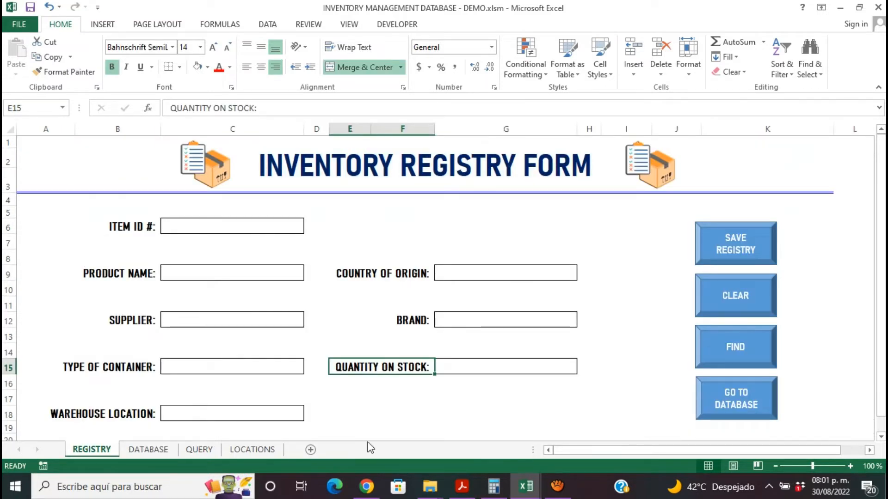
click(375, 415)
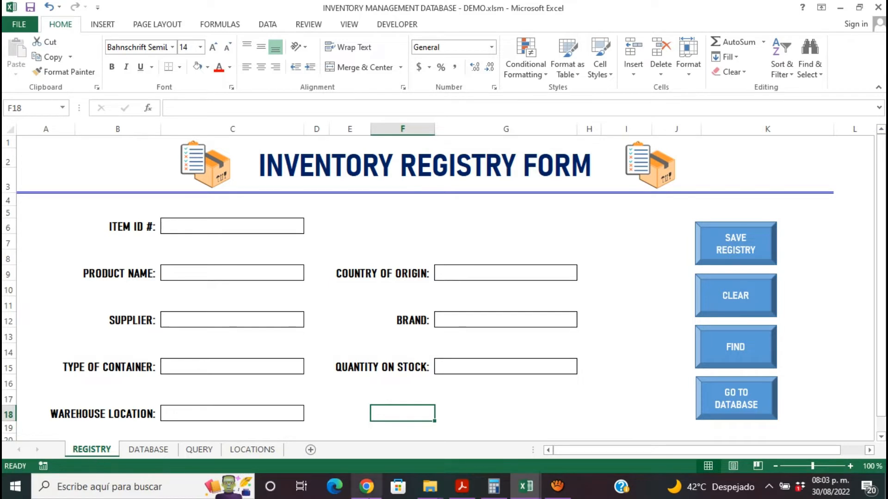
ctrl+click(734, 413)
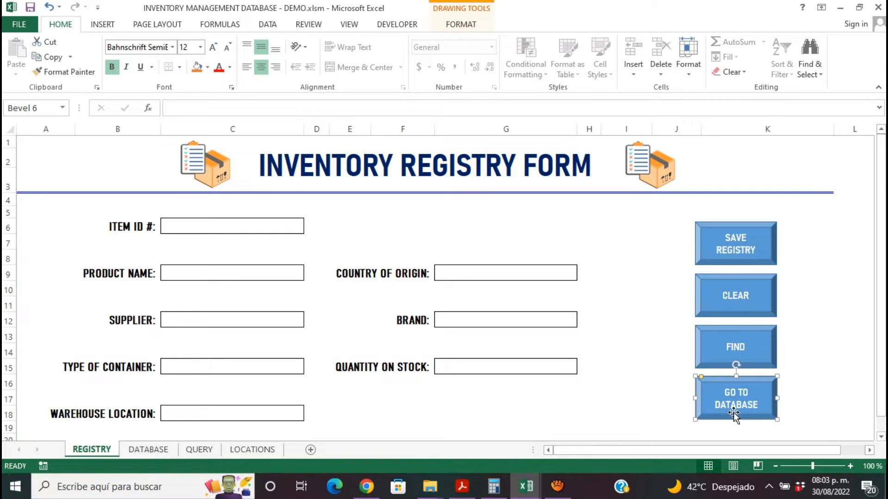
click(416, 26)
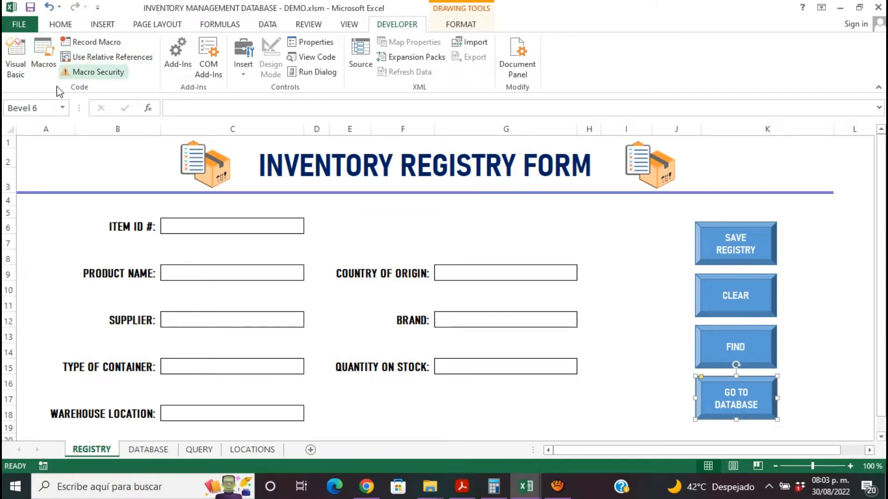
click(97, 48)
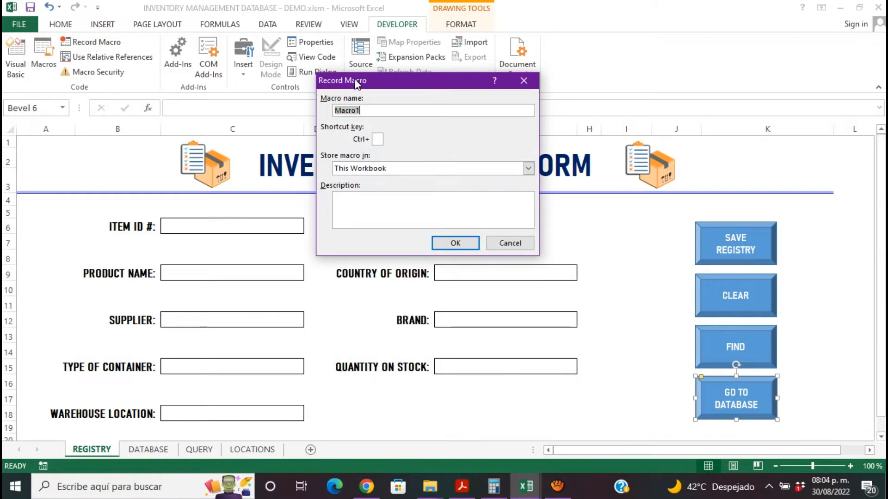
drag(377, 87, 378, 100)
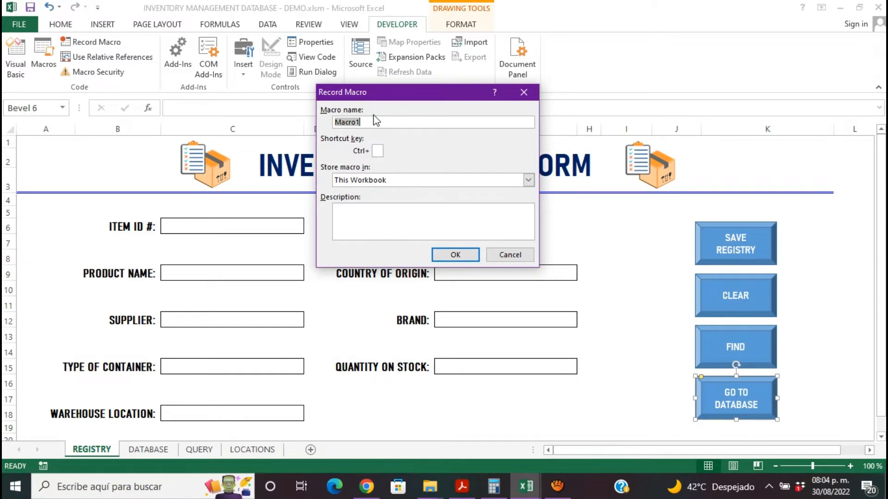
text(GOTOD)
text(ART)
key(BackSpace)
key(BackSpace)
text(TA)
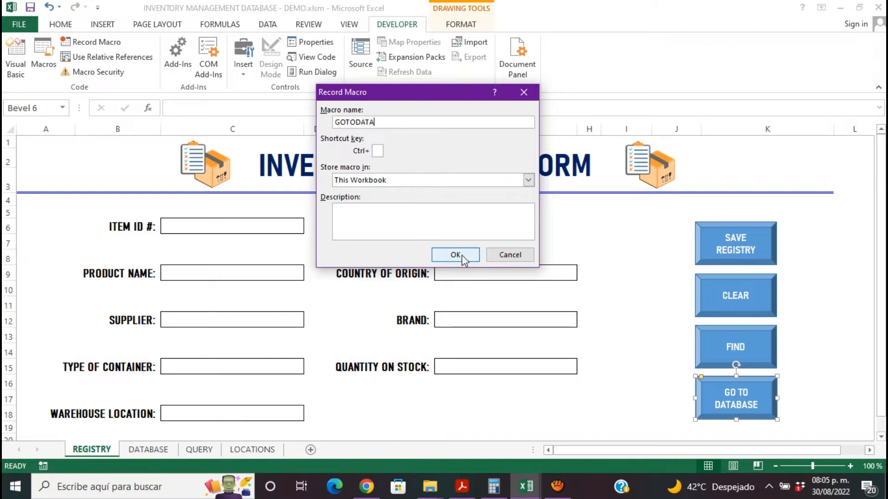
click(455, 255)
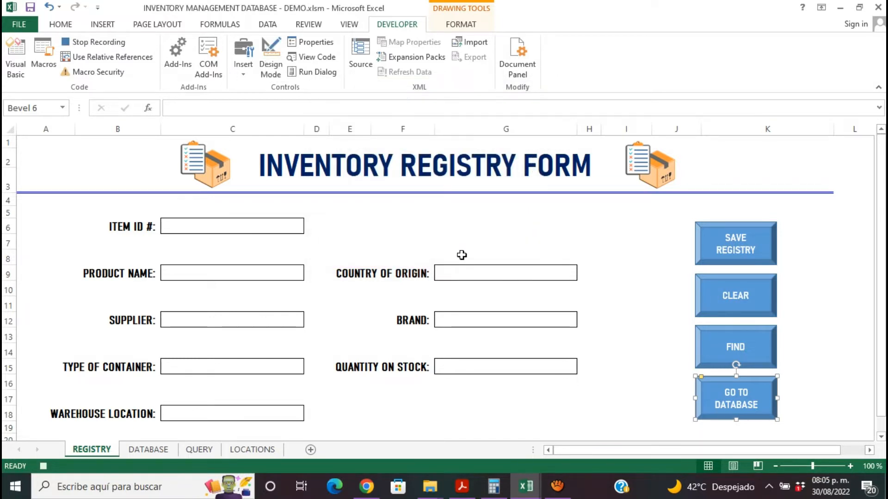
click(166, 450)
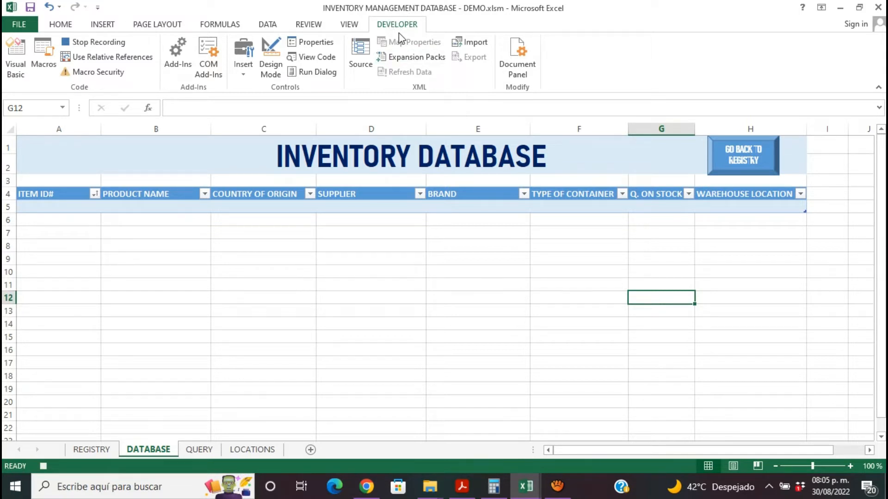
click(94, 46)
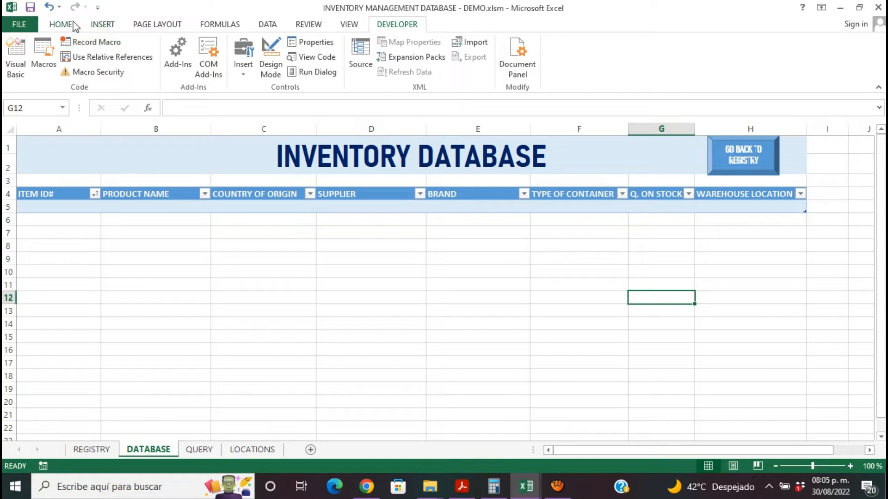
- Assign this workbook's GOTODATA macro to the GO TO DATABASE button on the REGISTRY sheet
click(99, 450)
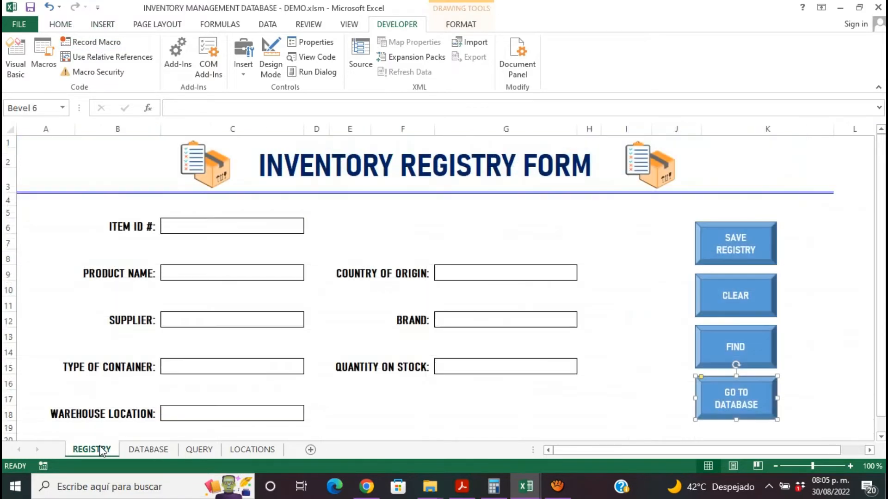
right_click(732, 395)
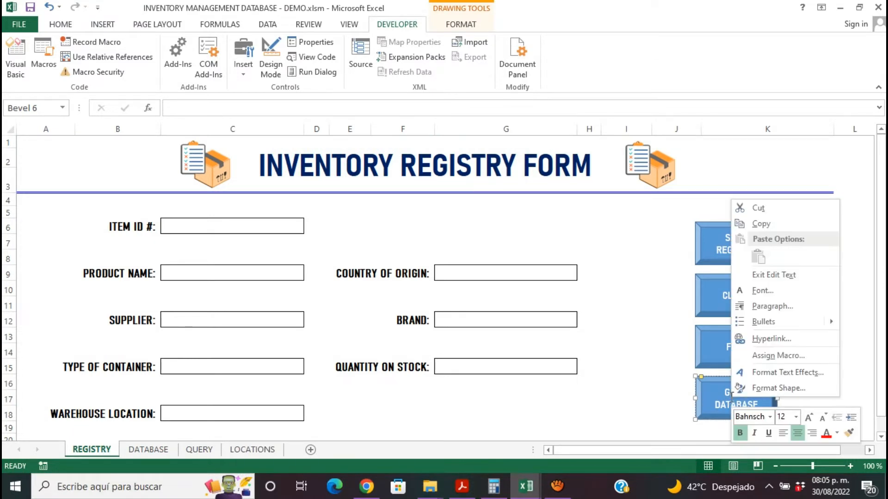
click(766, 356)
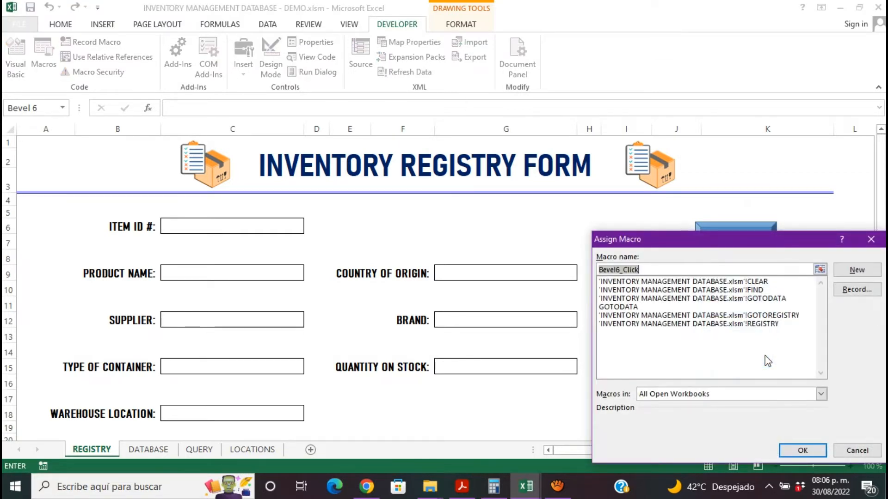
click(634, 307)
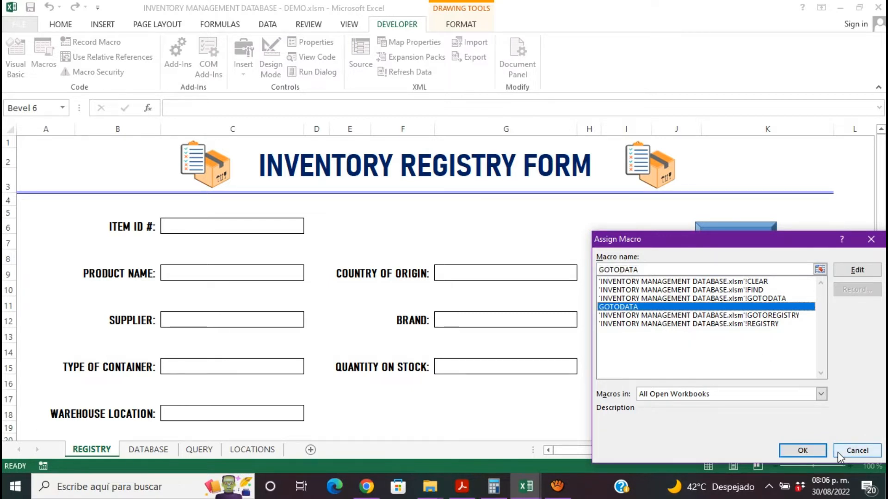
click(815, 450)
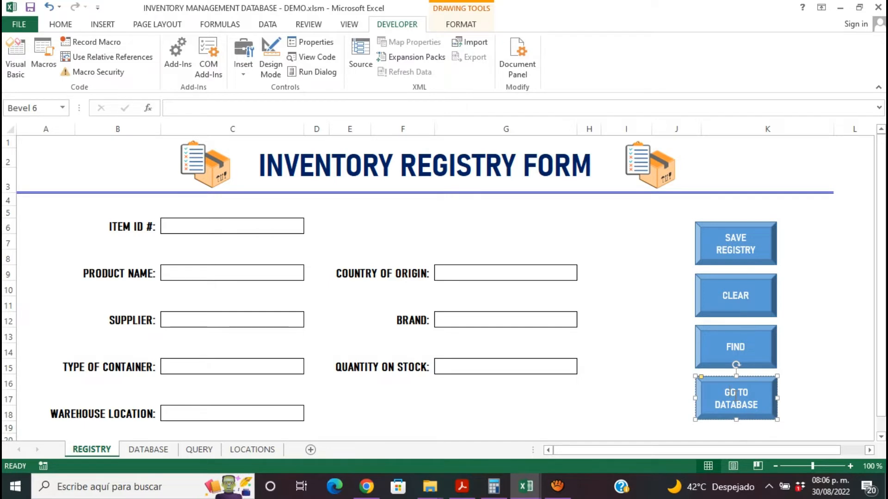
- Test the GO TO DATABASE button and return to the REGISTRY sheet
click(655, 362)
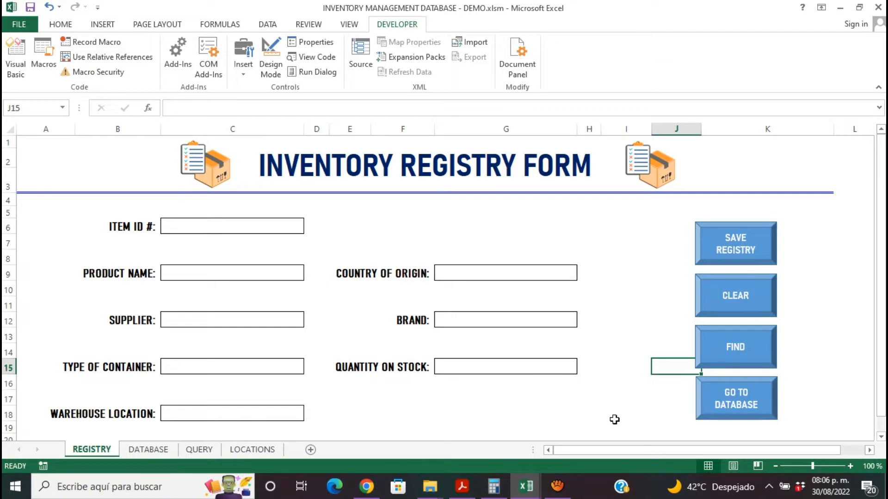
click(727, 405)
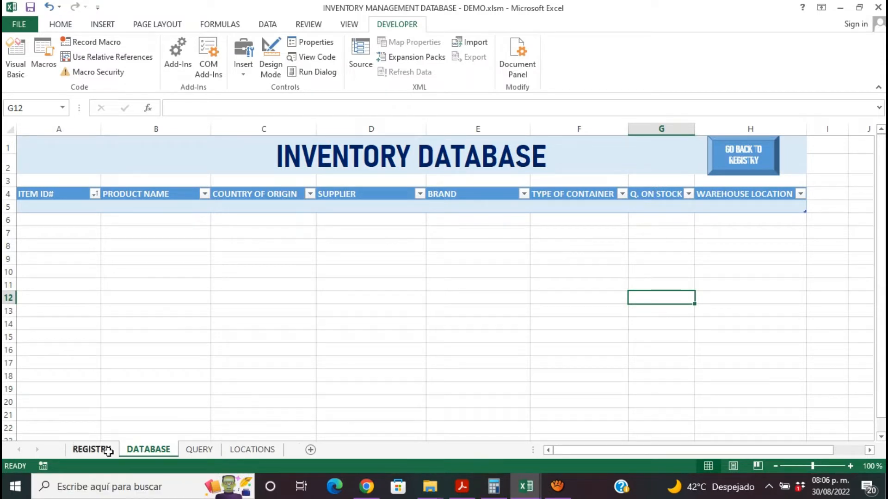
click(91, 449)
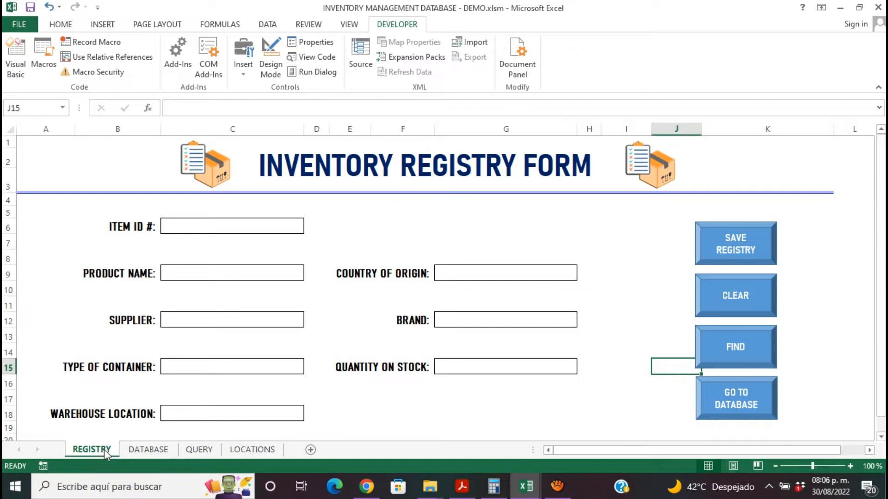
- Record a macro named GOTOREGISTRY, stored in this workbook, that goes from the DATABASE sheet to the REGISTRY sheet
click(150, 450)
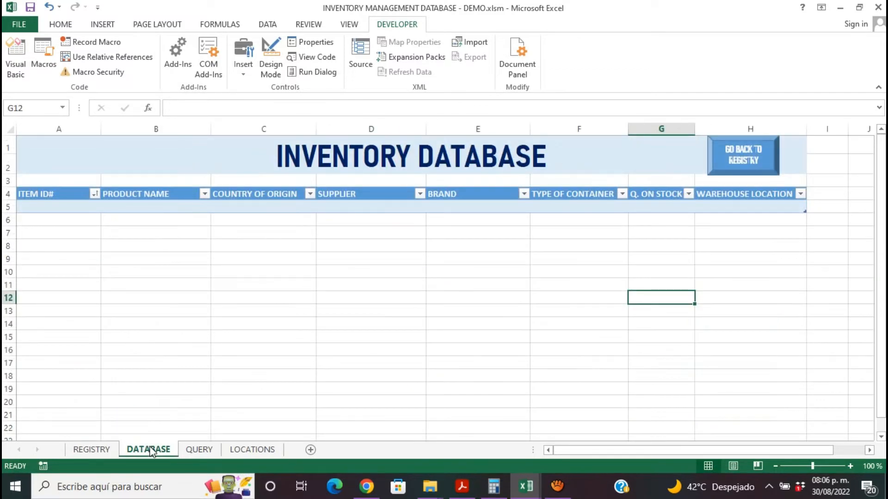
click(726, 167)
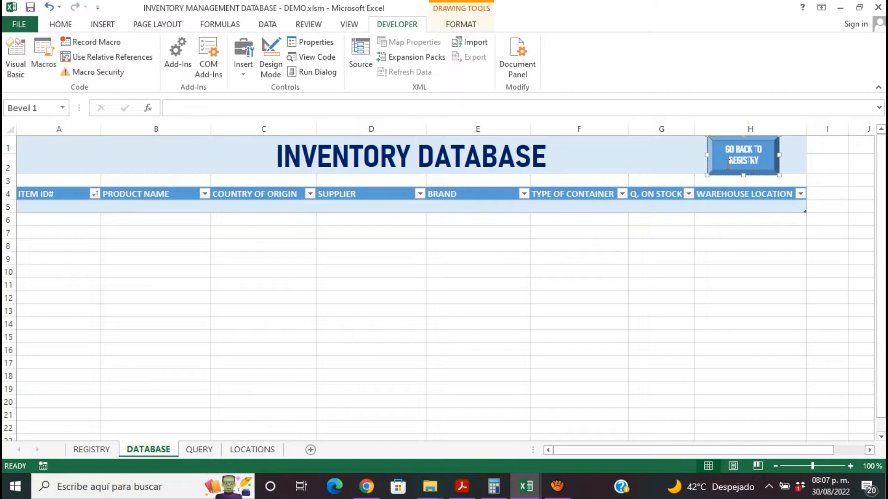
click(92, 42)
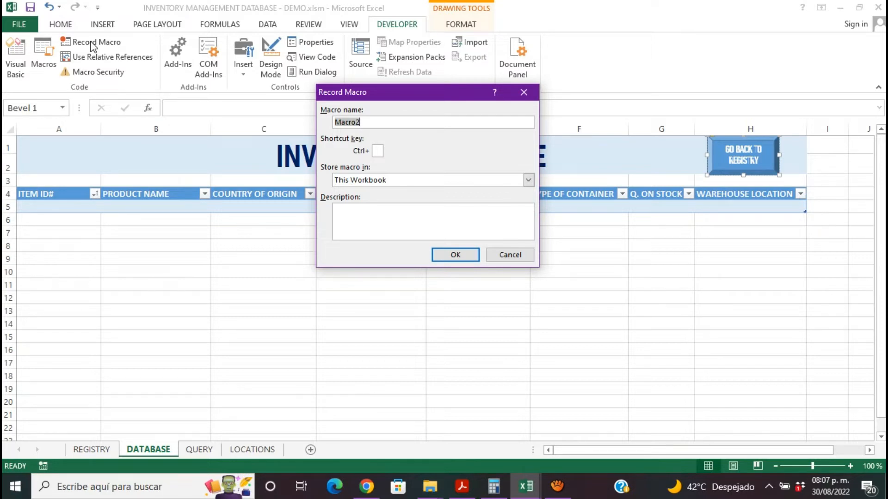
text(GOTOREGISTRY)
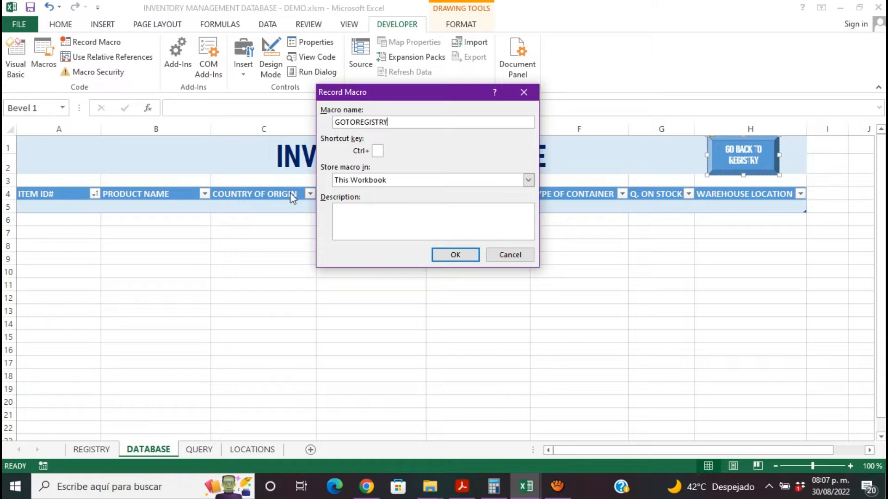
click(459, 255)
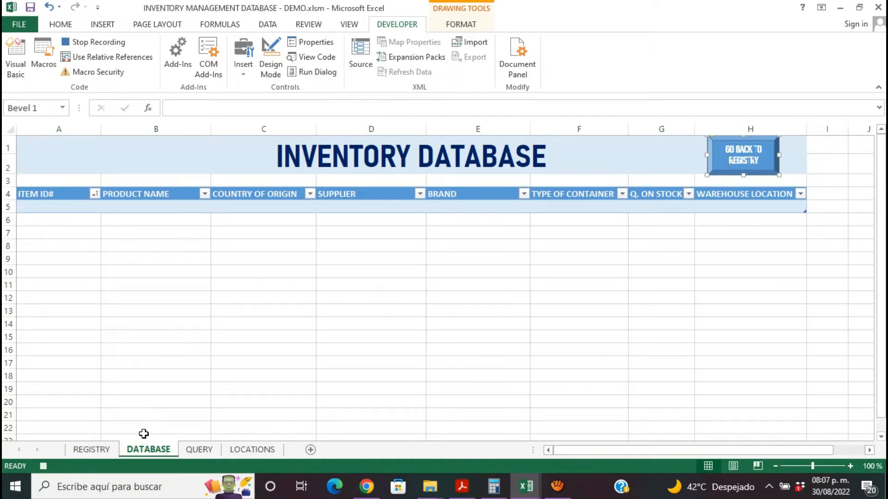
click(87, 449)
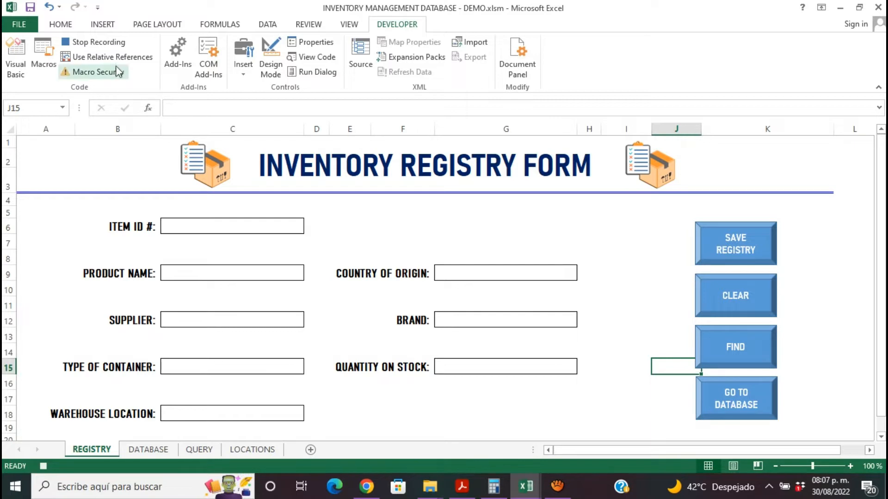
click(115, 43)
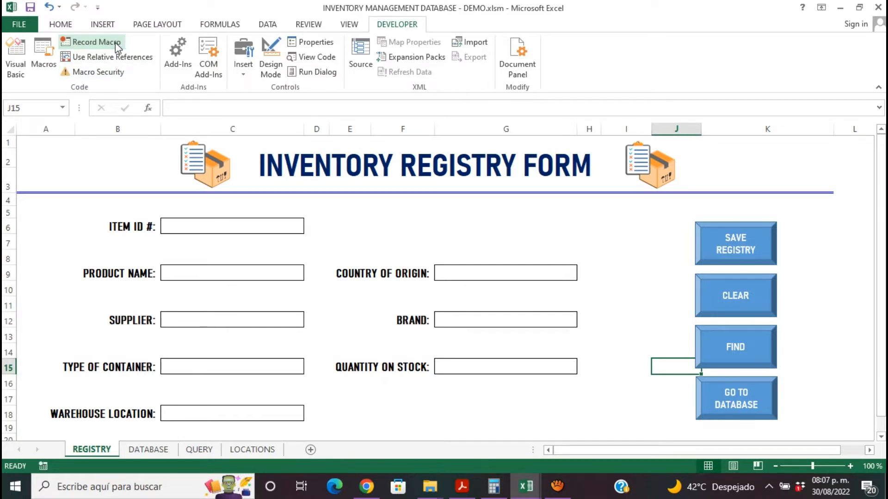
- Assign this workbook's GOTOREGISTRY macro to the GO BACK TO REGISTRY button on the DATABASE sheet and test it
click(160, 451)
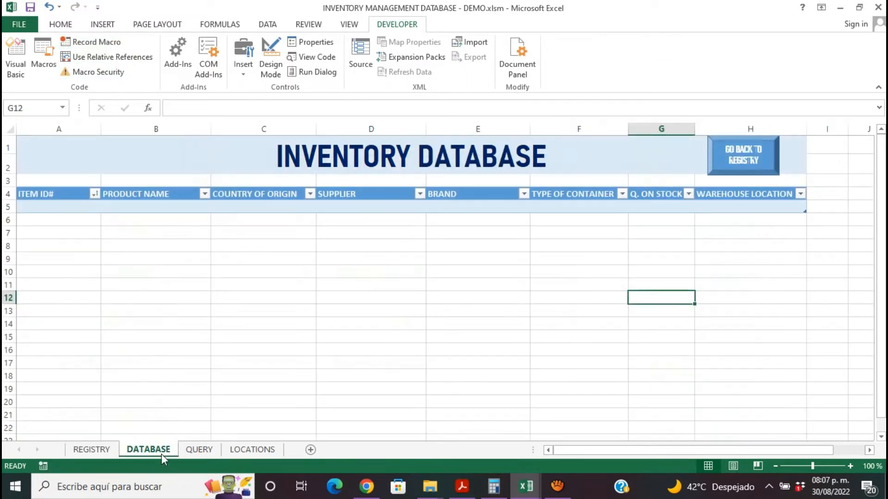
right_click(749, 166)
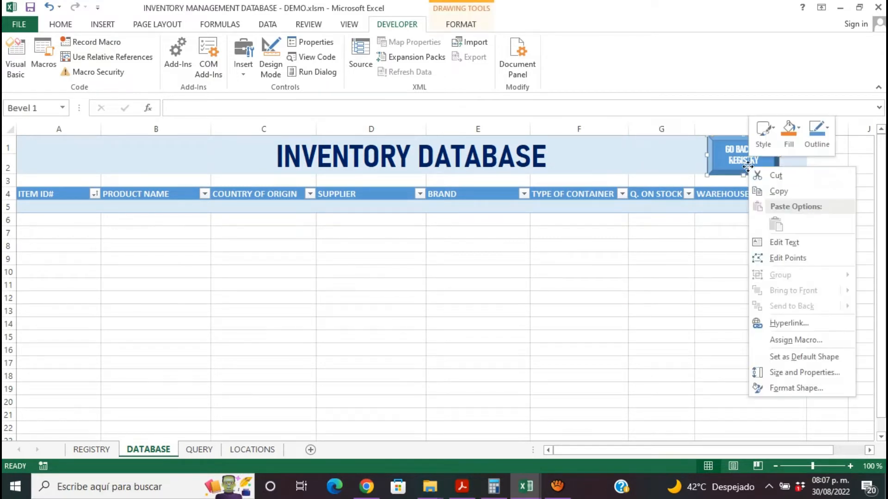
click(818, 340)
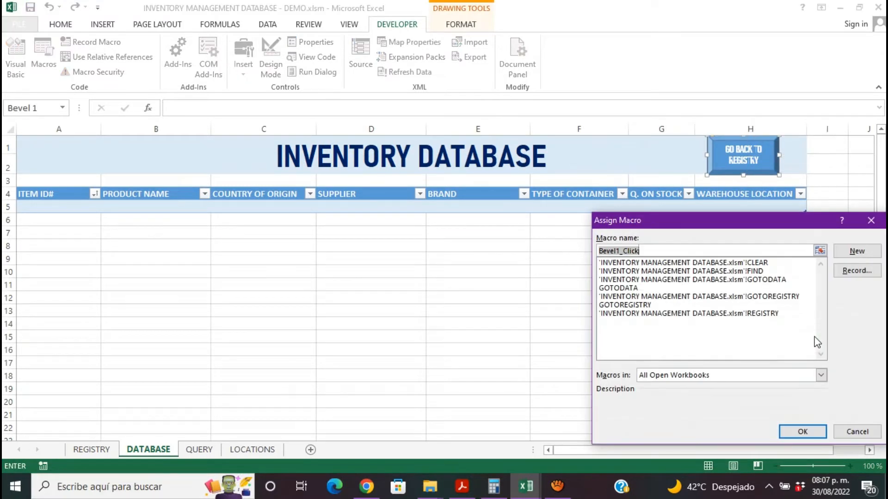
click(641, 305)
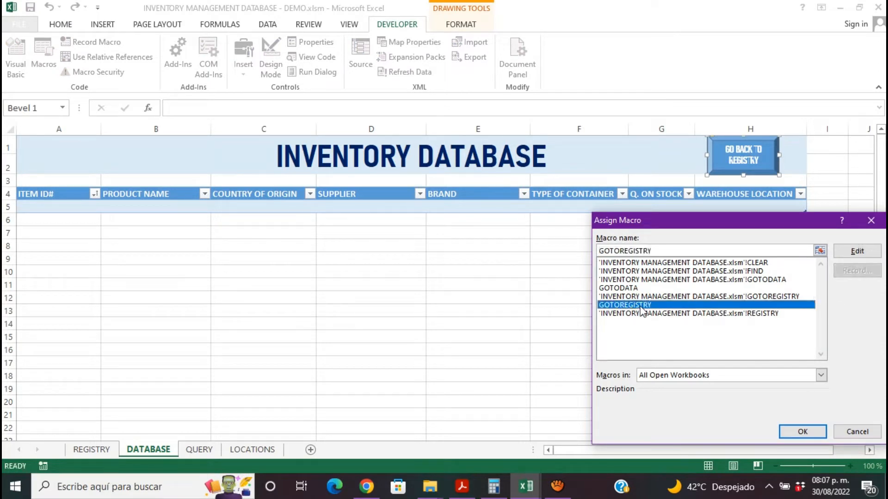
click(806, 432)
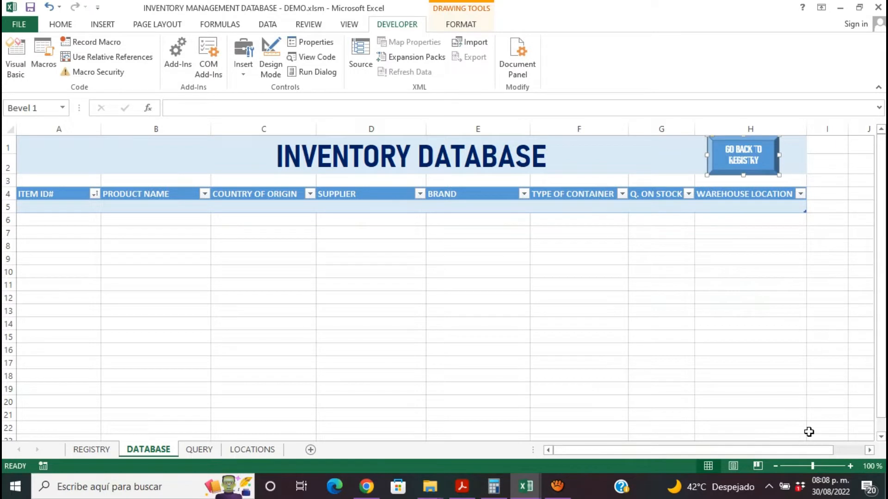
click(686, 360)
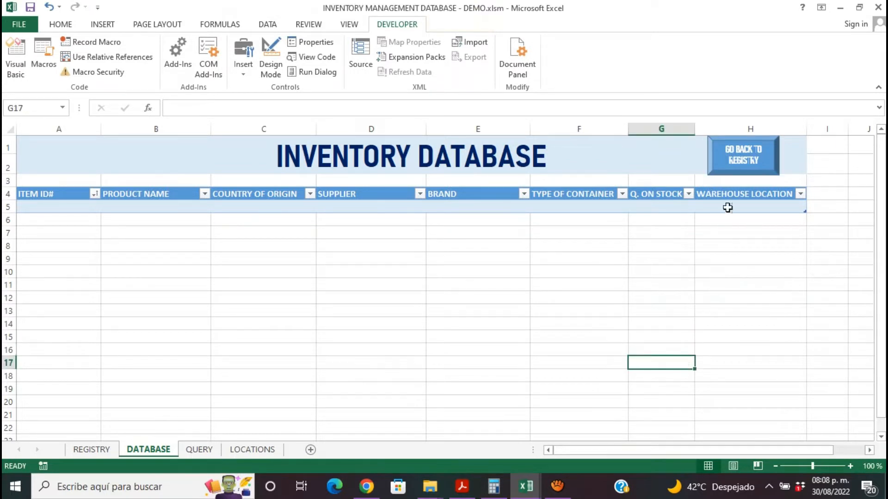
click(746, 166)
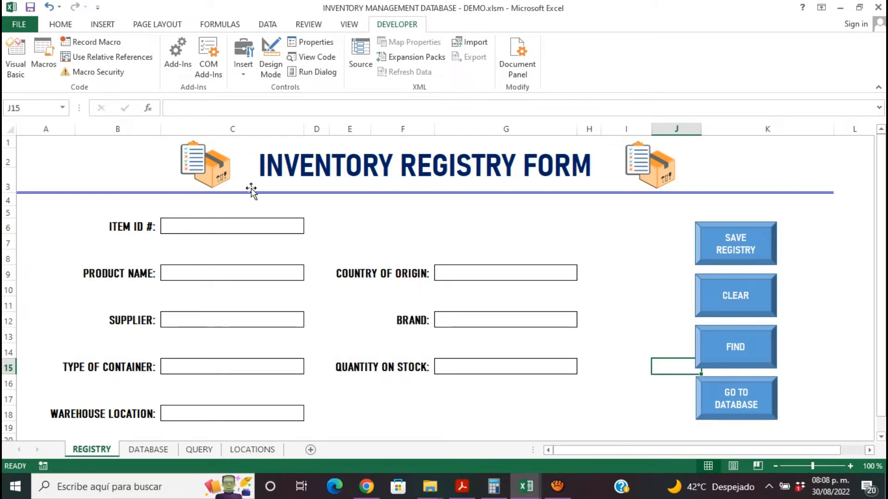
- Enter 11111 as the item ID and CORDLESS DRILL as the product name in the registry form
click(237, 228)
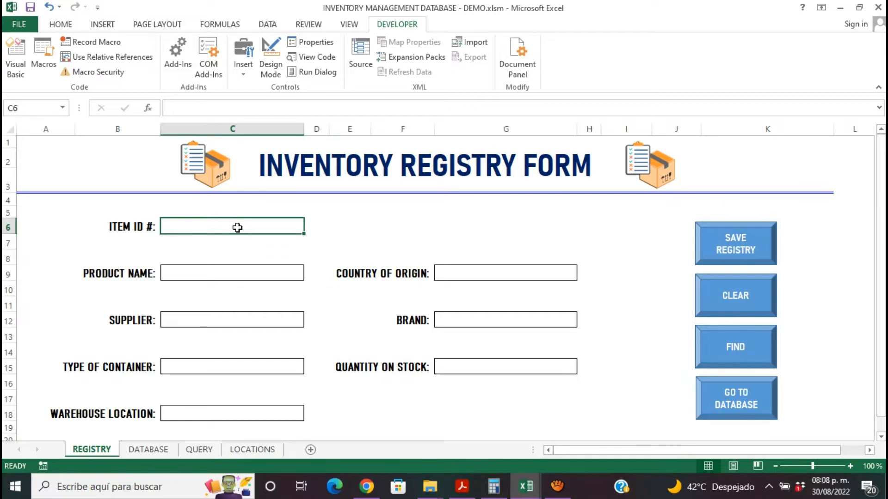
text(11111)
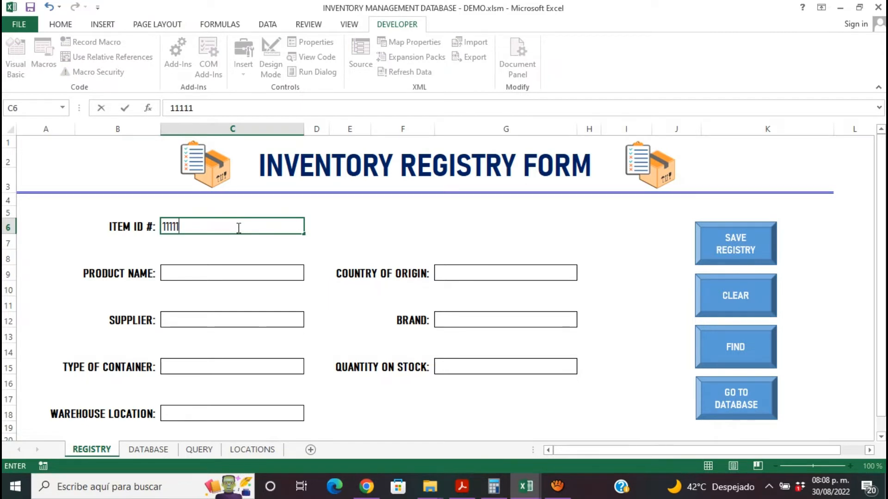
click(254, 277)
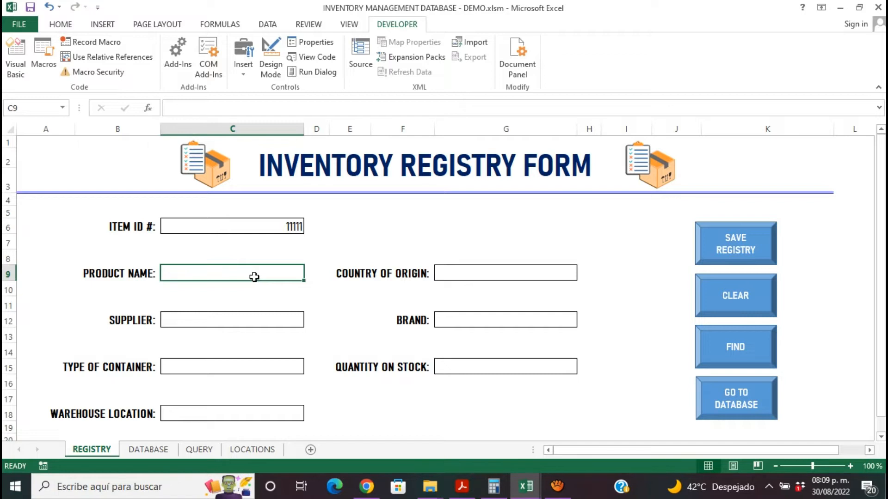
text(COR)
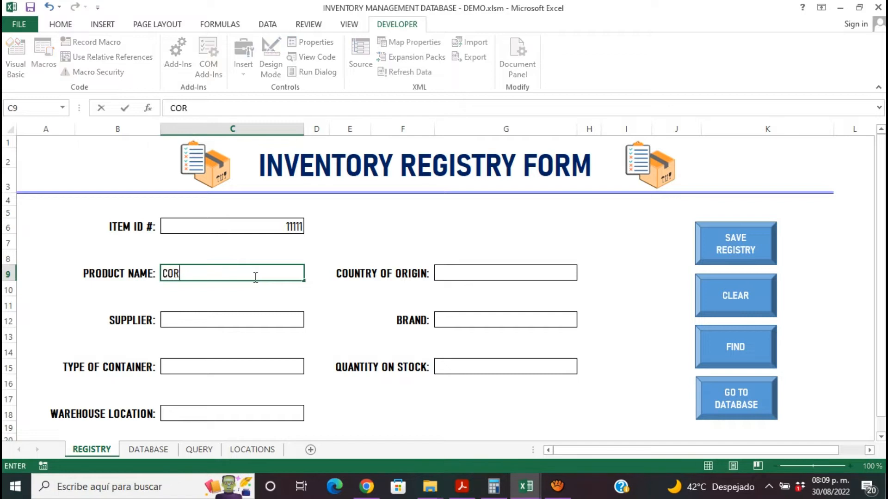
text(DLESS )
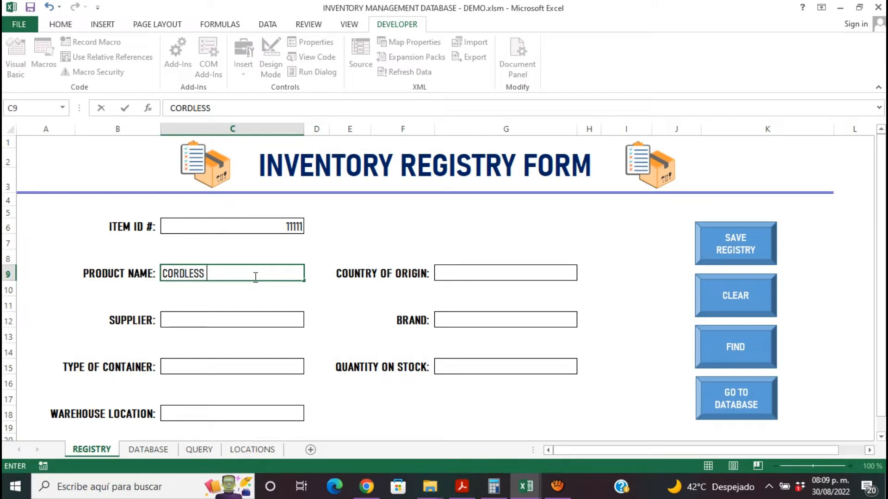
text(DRILL)
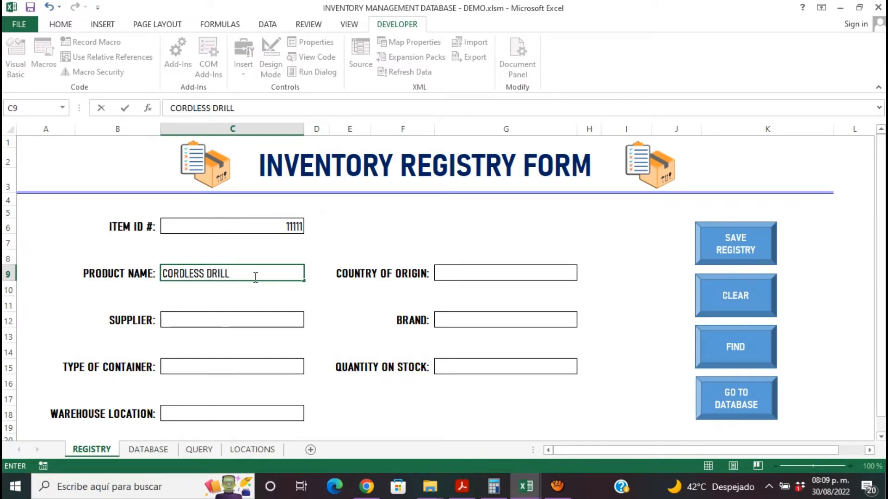
- Fill in UNITED STATES as the country of origin in the registry form
click(475, 272)
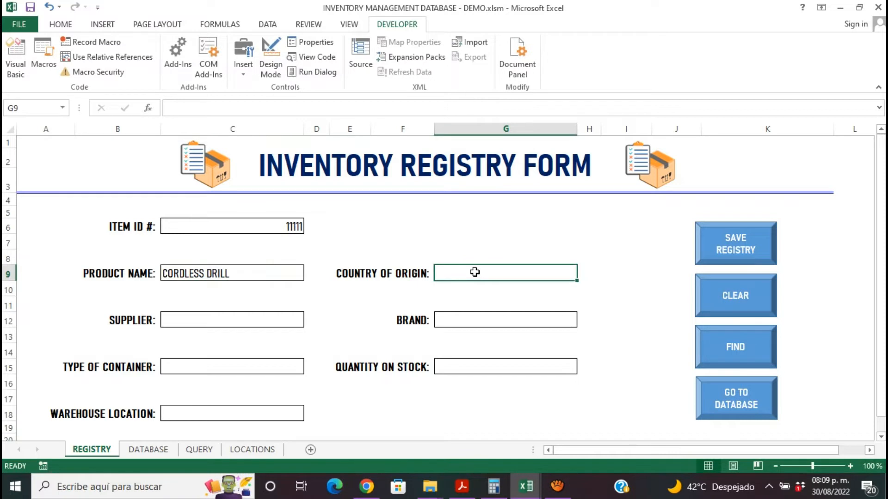
text(UNIRE)
key(BackSpace)
key(BackSpace)
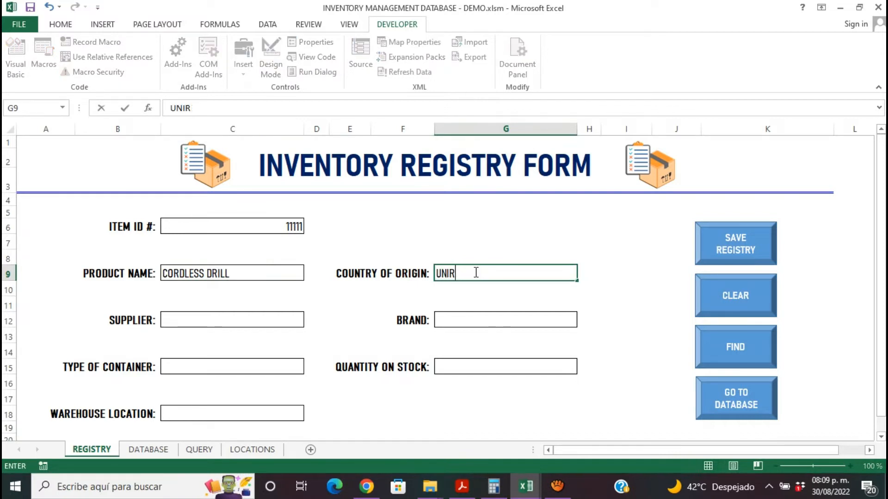
text(TED STATES)
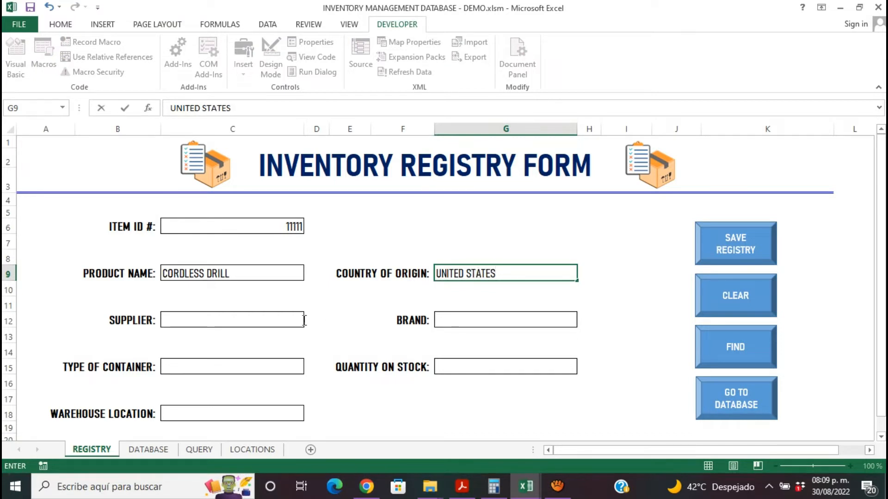
- Enter ACE as the supplier and CRAFTSMAN as the brand in the registry form
click(276, 322)
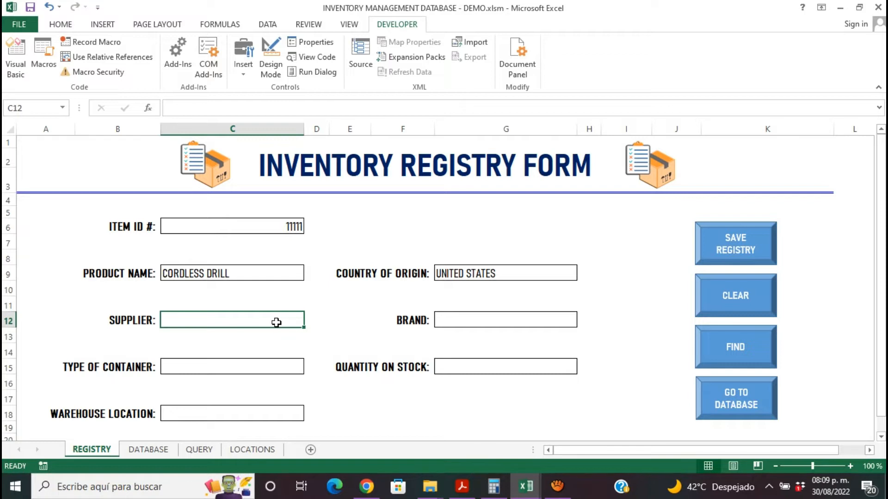
text(ACE)
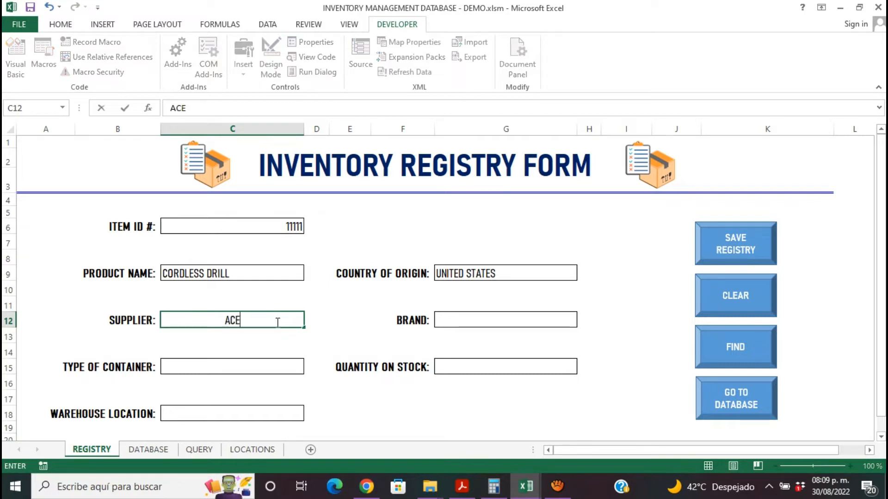
click(512, 323)
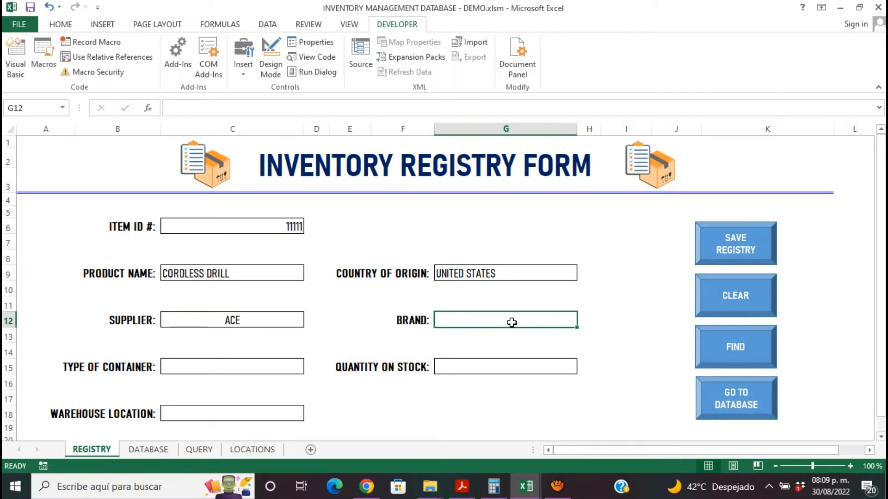
text(CRAF)
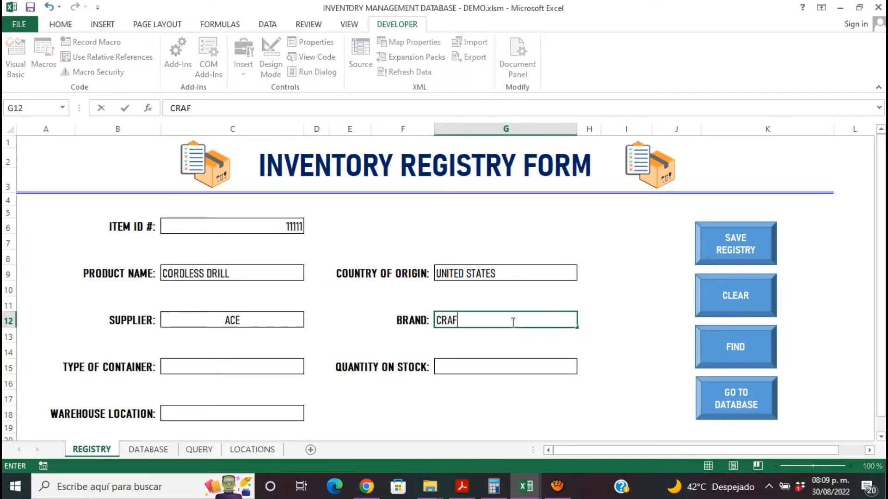
text(TSMAN)
- Set the type of container to BOX and the quantity on stock to 20 in the registry form
click(191, 377)
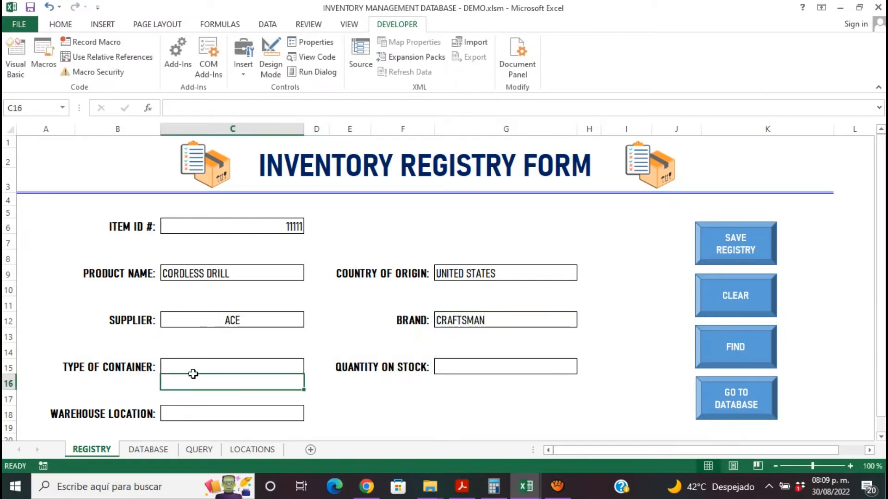
click(200, 368)
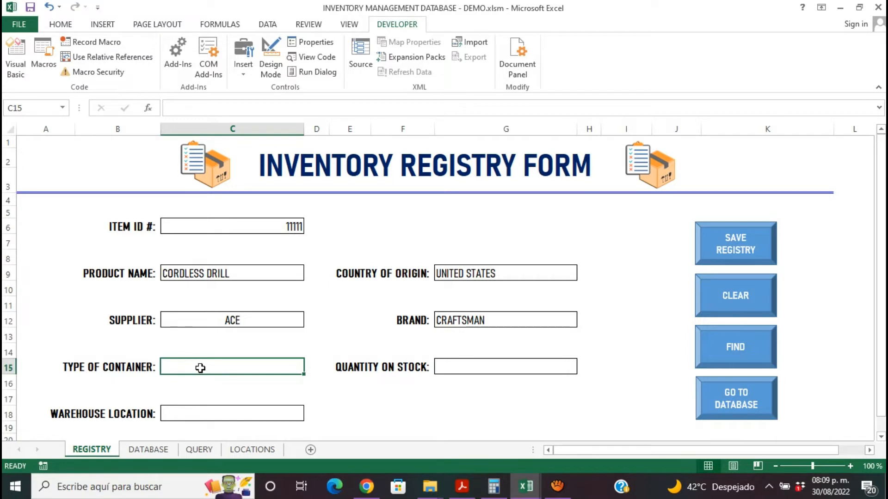
text(BOX)
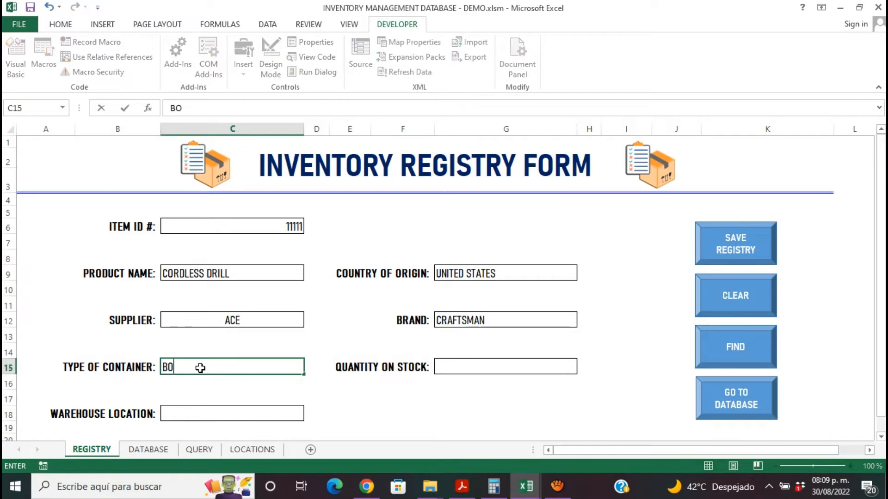
click(492, 373)
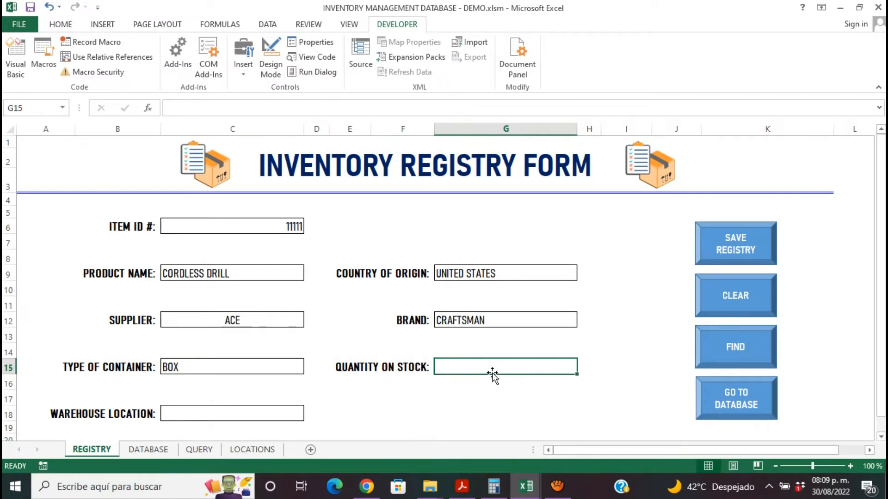
text(20)
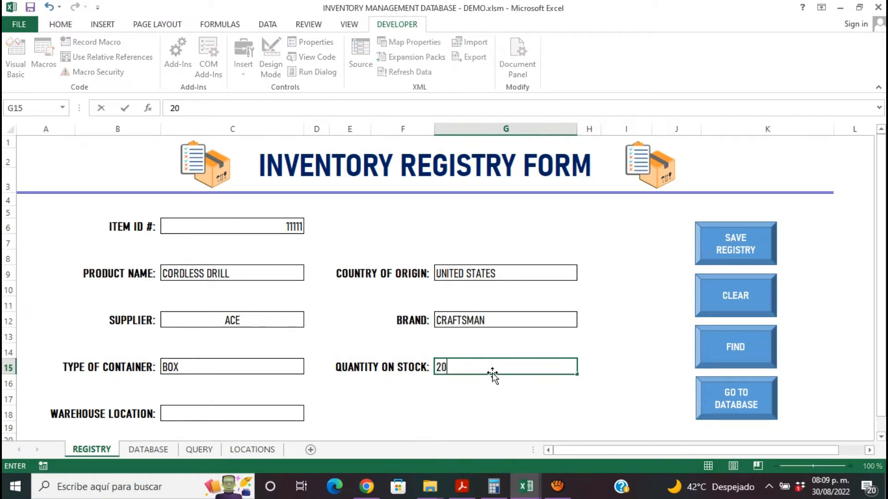
- Review the full list of available warehouse locations in column A of the LOCATIONS sheet
click(275, 416)
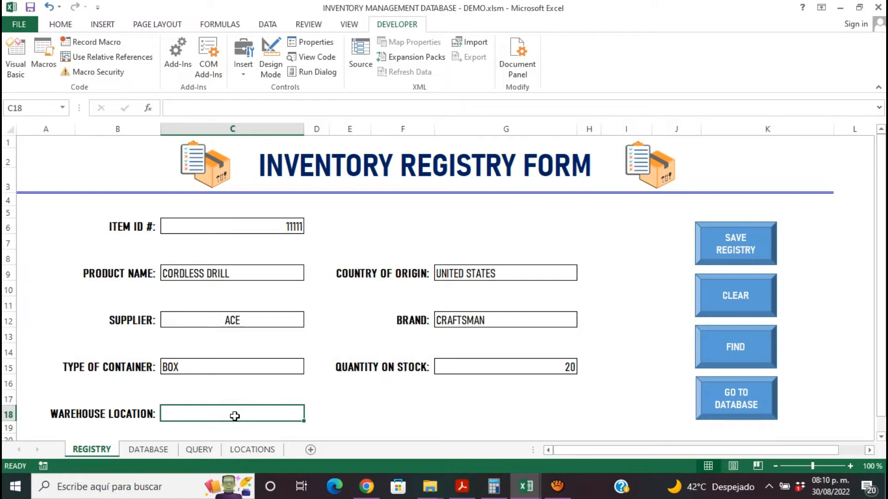
click(259, 449)
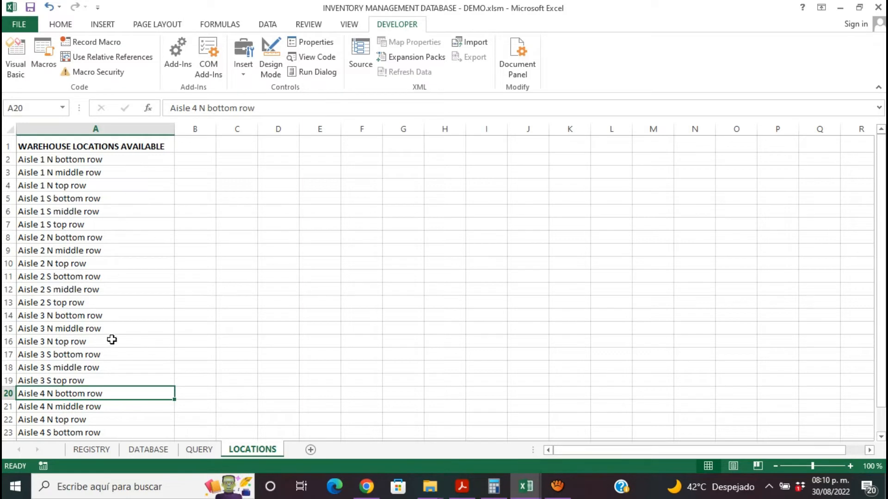
click(125, 146)
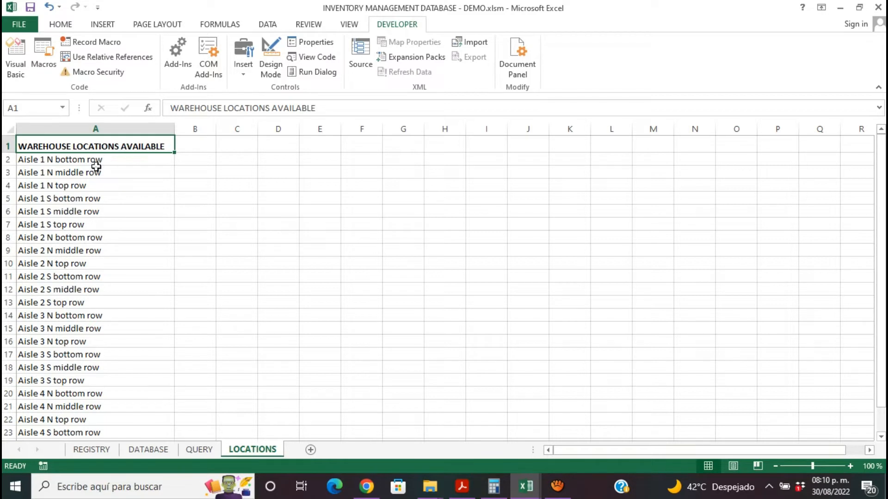
drag(99, 160, 112, 412)
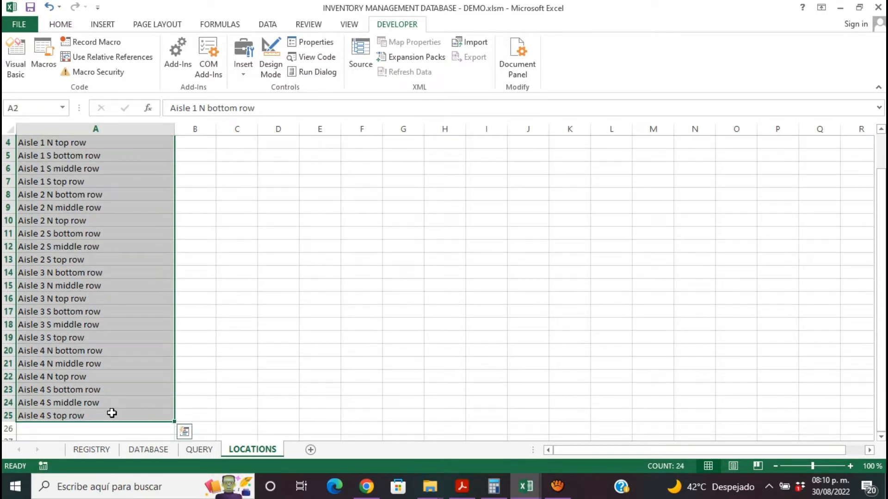
click(205, 353)
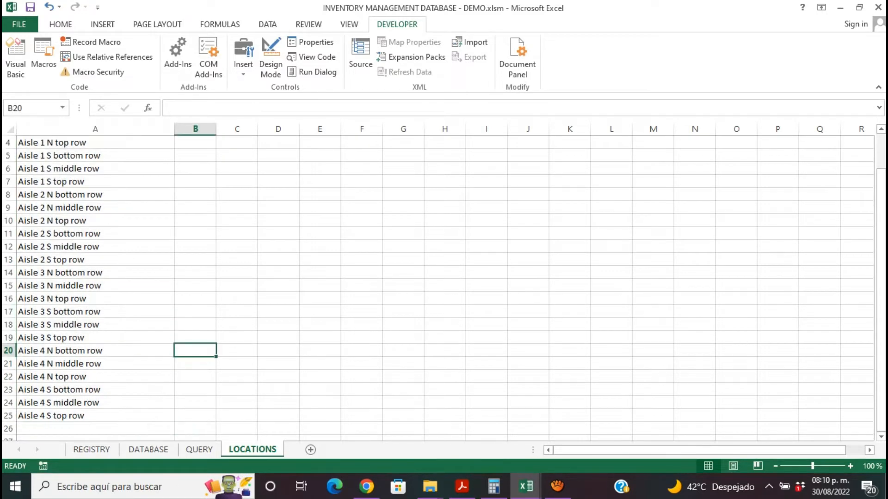
drag(881, 338, 879, 272)
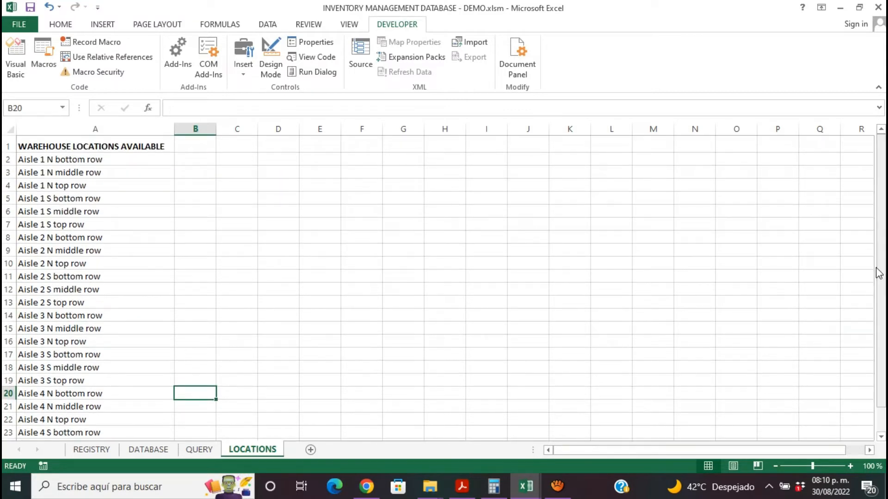
- Examine the warehouse location drop-down list in the INVENTORY MANAGEMENT DATABASE.xlsm workbook and return to the DEMO workbook
mouse_move(516, 493)
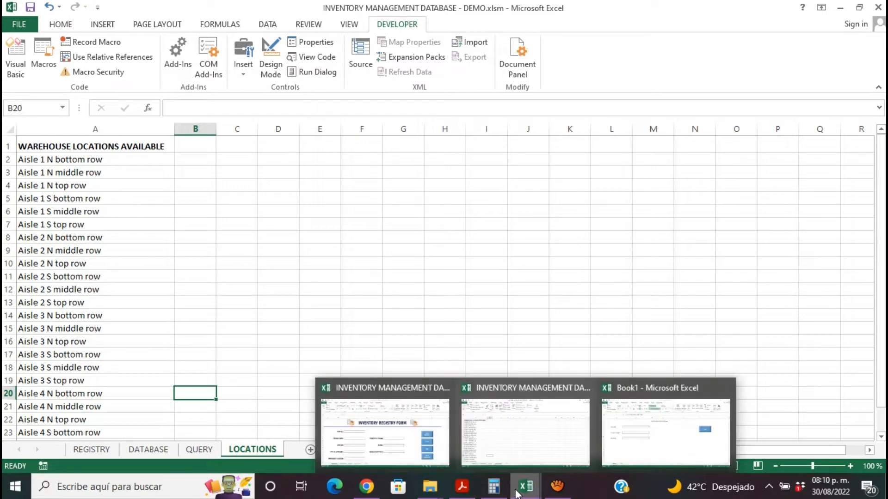
click(396, 450)
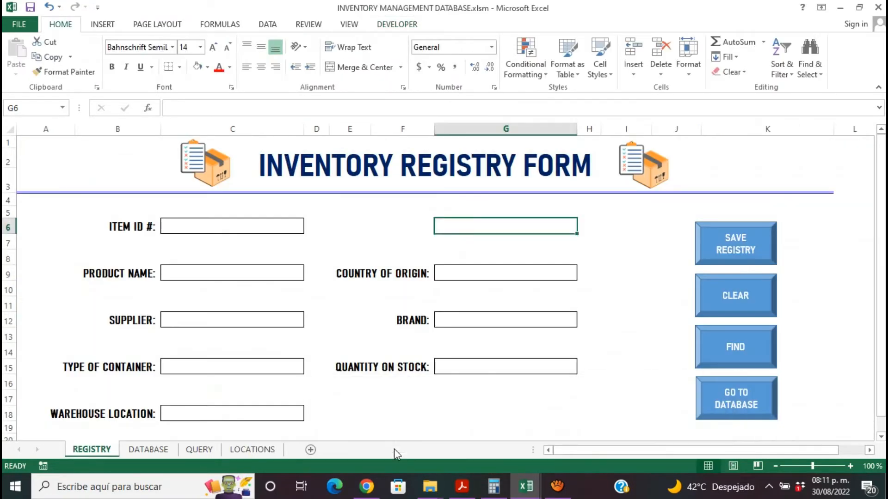
click(247, 417)
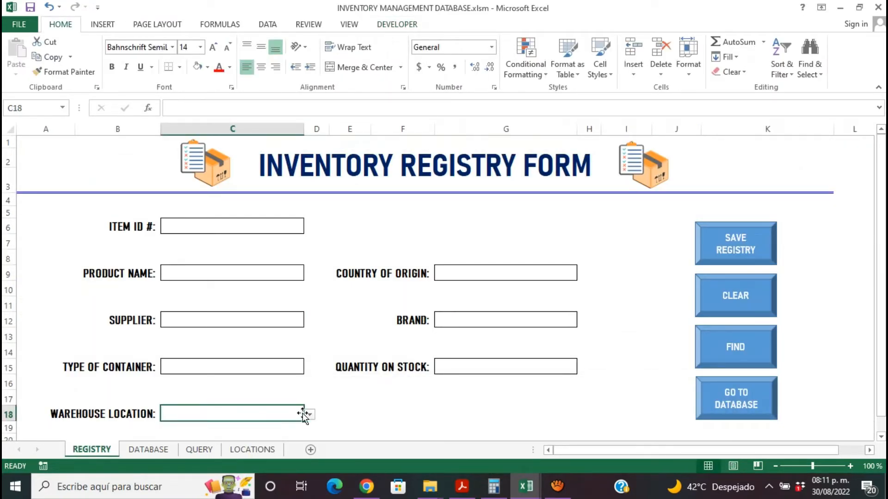
click(310, 416)
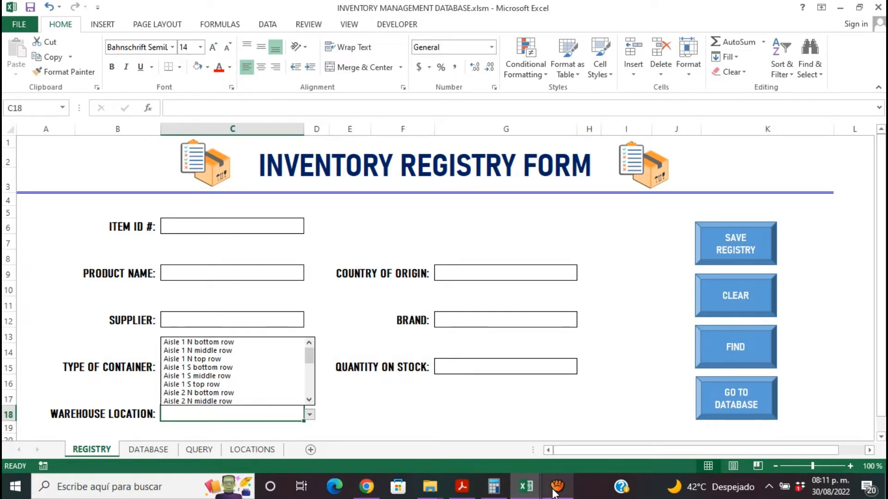
mouse_move(529, 489)
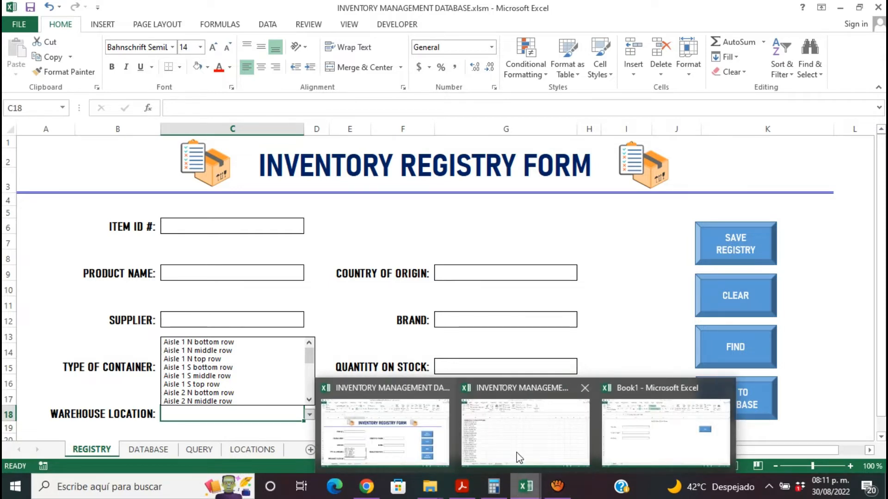
click(525, 432)
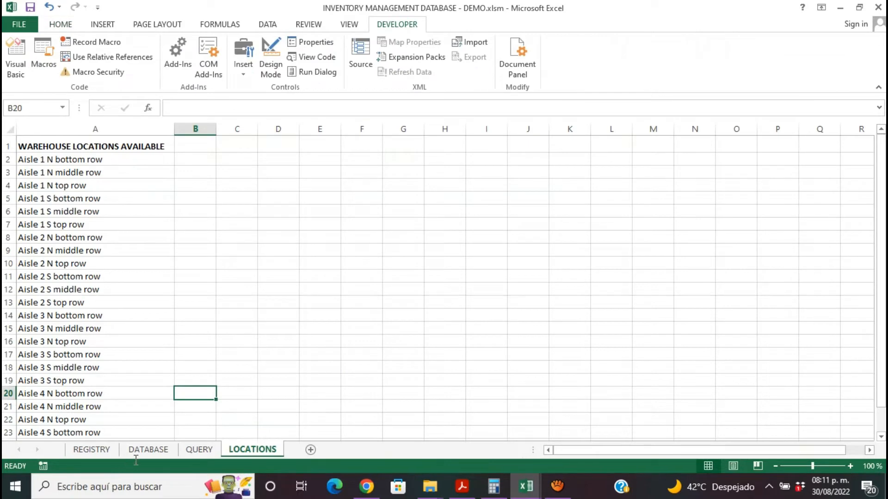
- Set the data validation of the warehouse location cell C18 on the REGISTRY sheet to allow a List
click(106, 452)
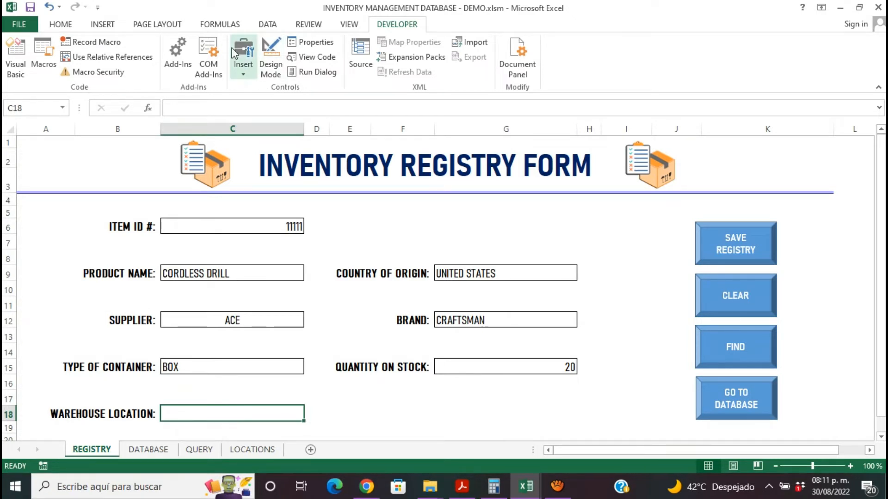
click(303, 29)
click(274, 28)
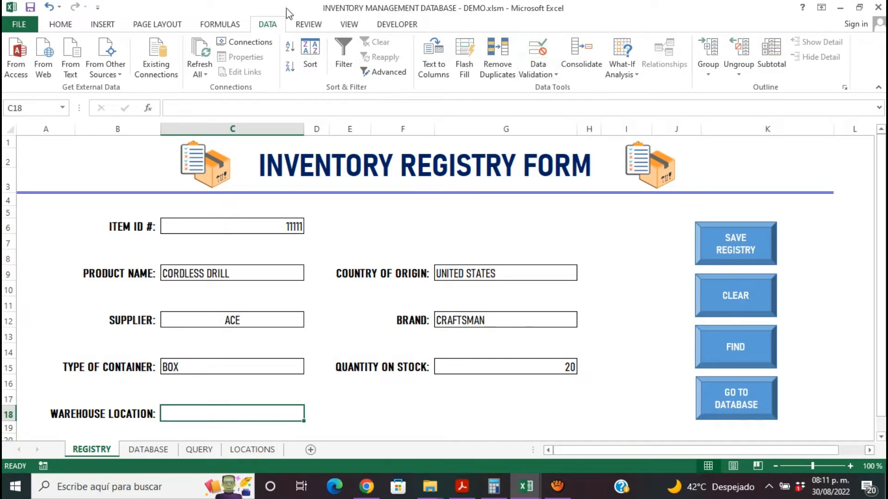
click(555, 76)
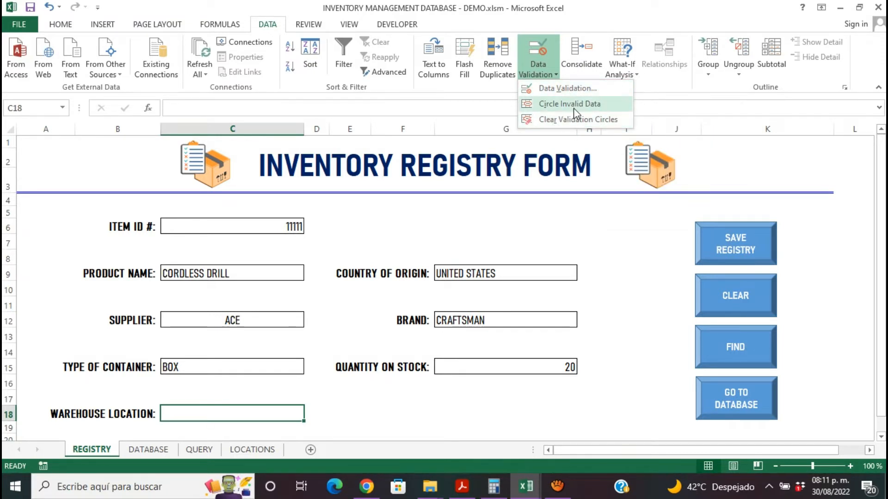
click(553, 87)
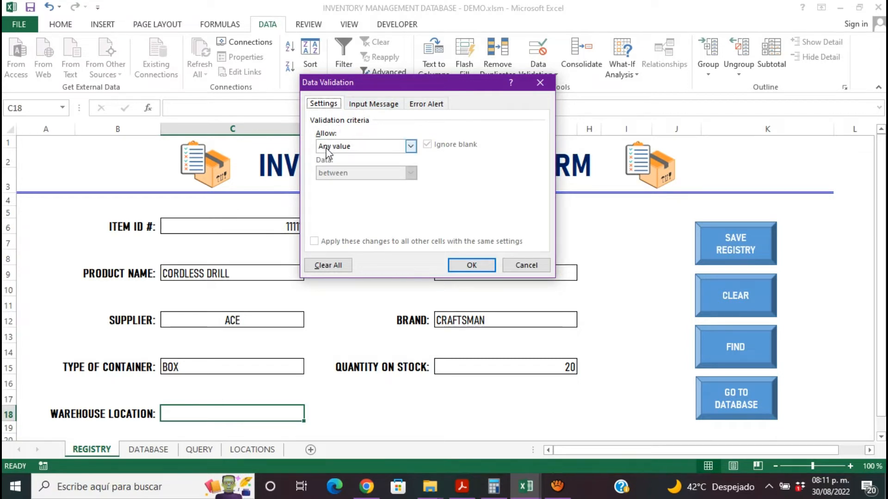
click(416, 149)
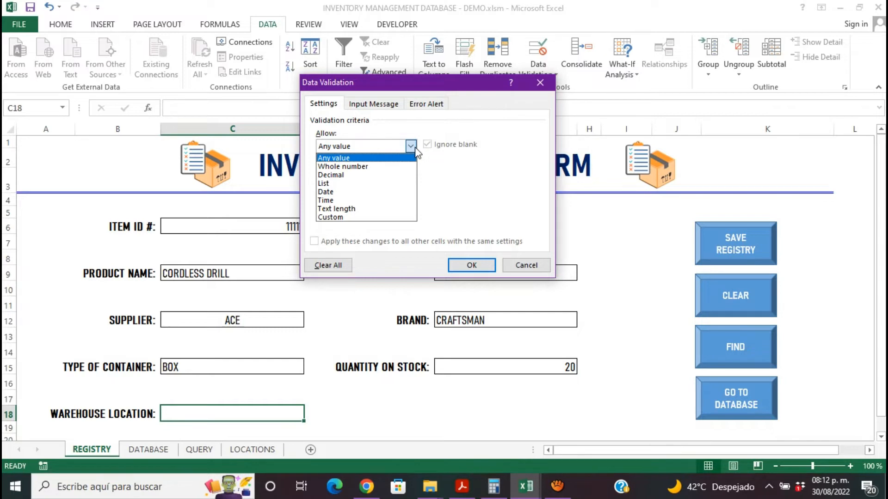
click(398, 184)
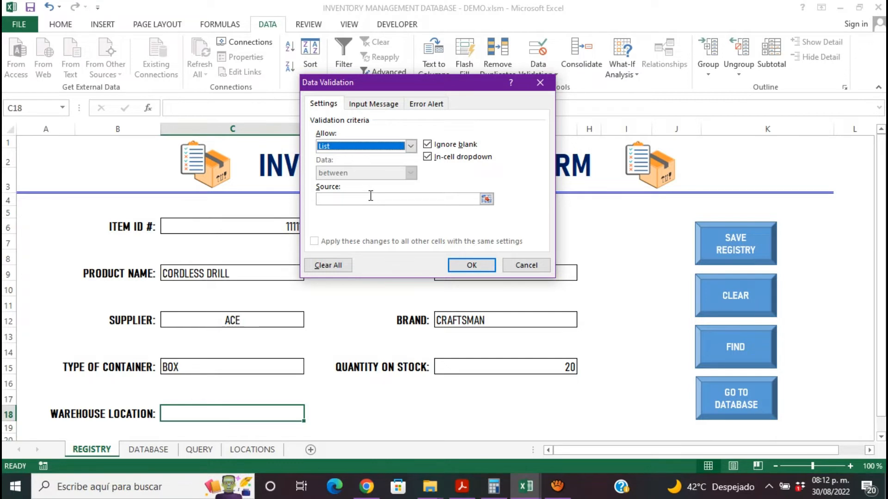
- Set the validation list source to =LOCATIONS!$A$2:$A$25 and apply the data validation
click(487, 199)
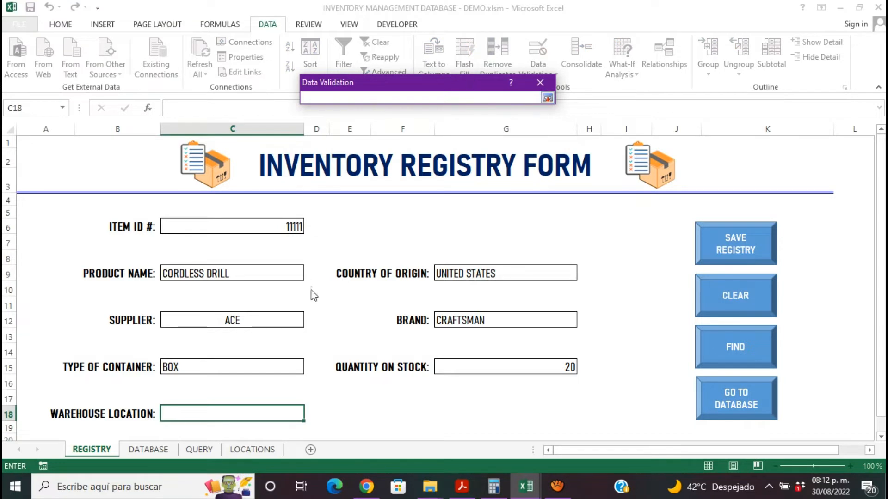
click(240, 448)
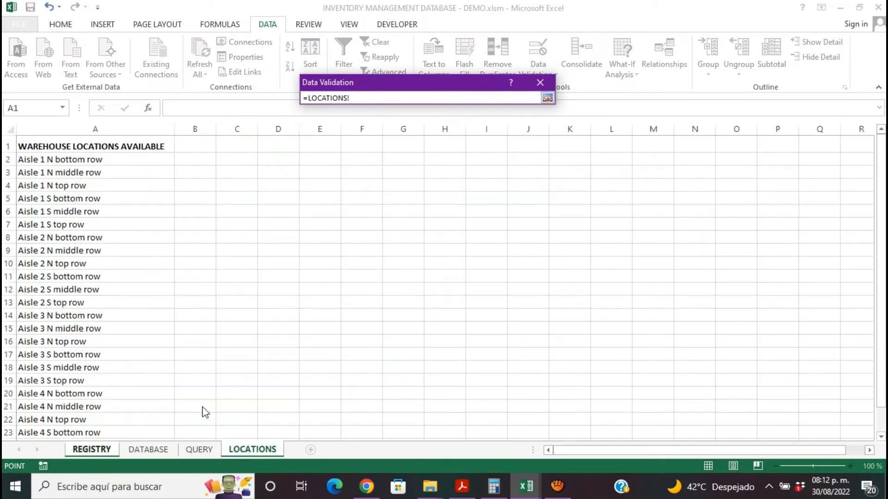
drag(88, 157, 74, 429)
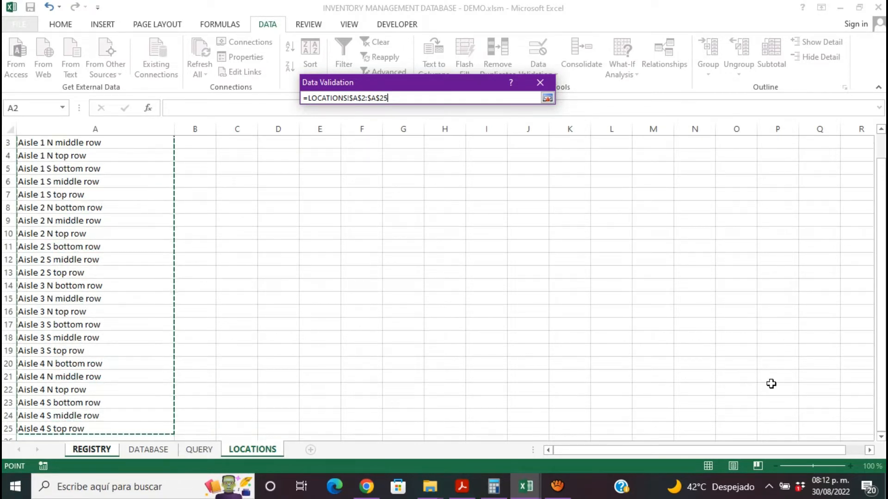
drag(880, 286, 880, 234)
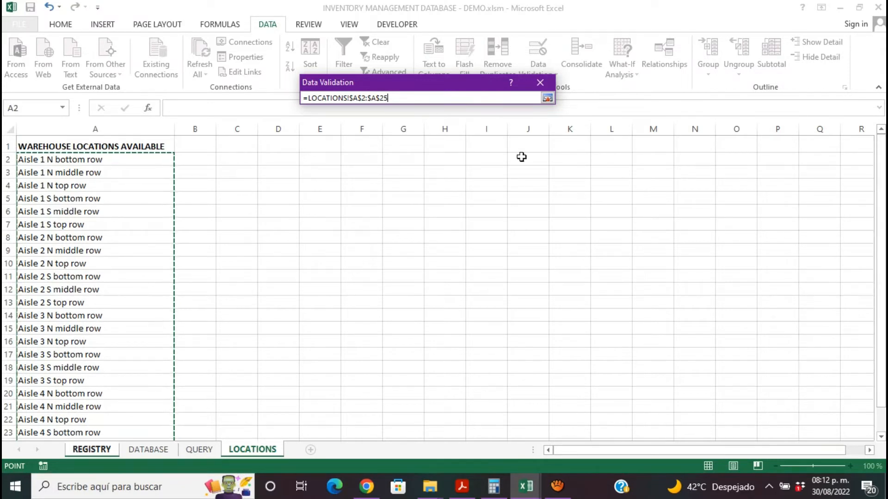
click(547, 98)
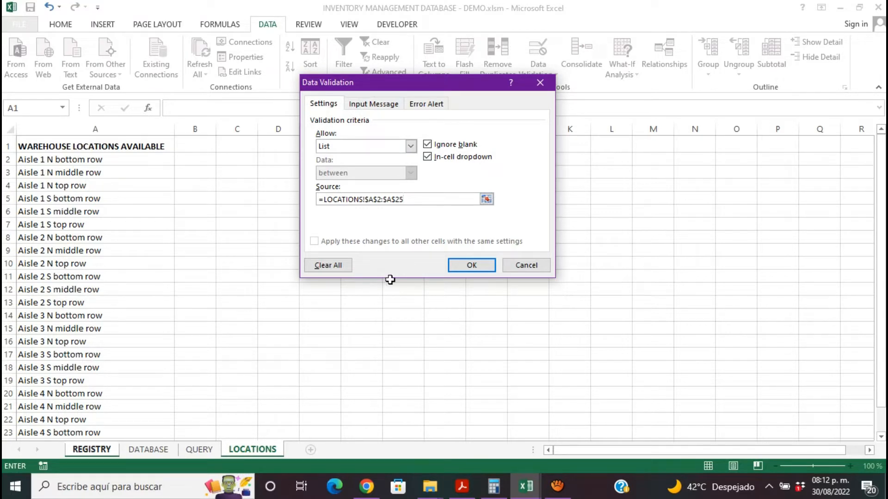
click(488, 269)
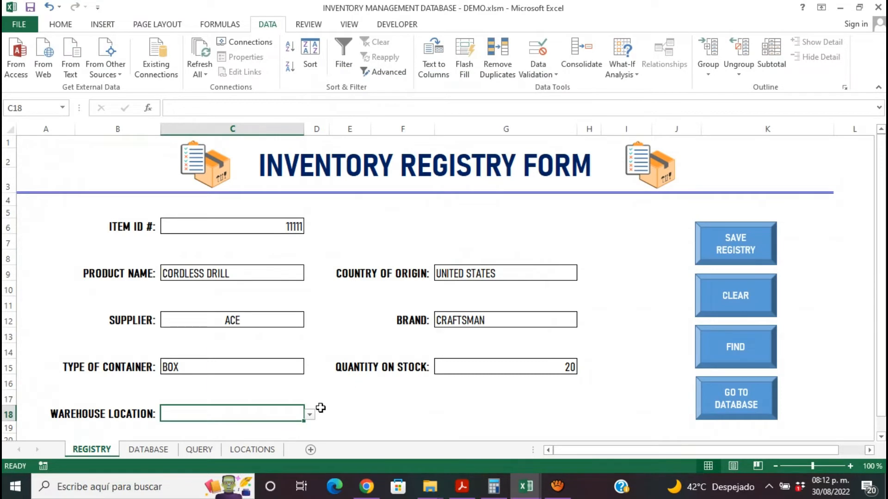
- Choose Aisle 1 N bottom row as the warehouse location in the registry form
click(309, 415)
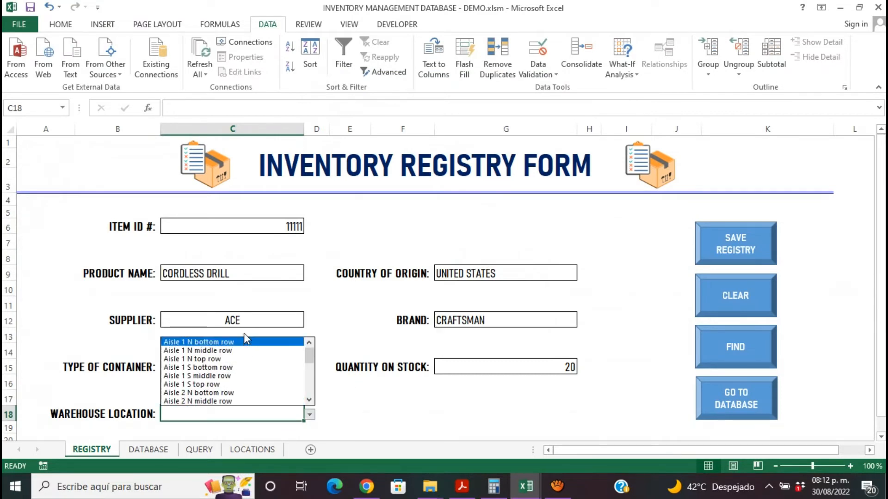
mouse_move(310, 355)
mouse_down()
mouse_move(311, 391)
mouse_move(311, 342)
mouse_up()
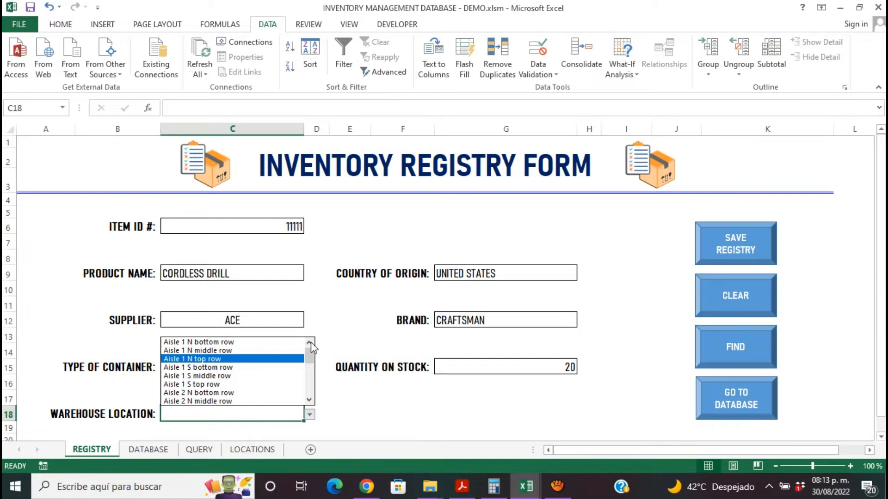
click(267, 343)
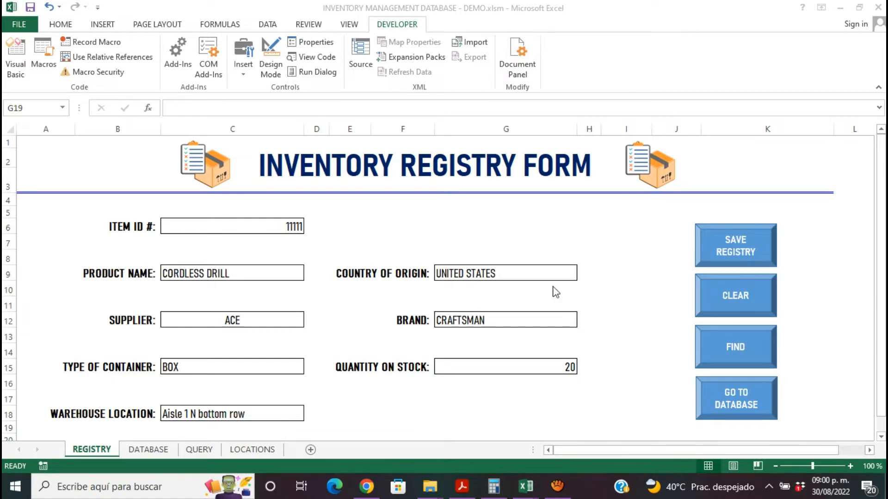
- Check the DATABASE sheet, return to the REGISTRY sheet and start recording a macro named REGISTRY in this workbook
click(147, 448)
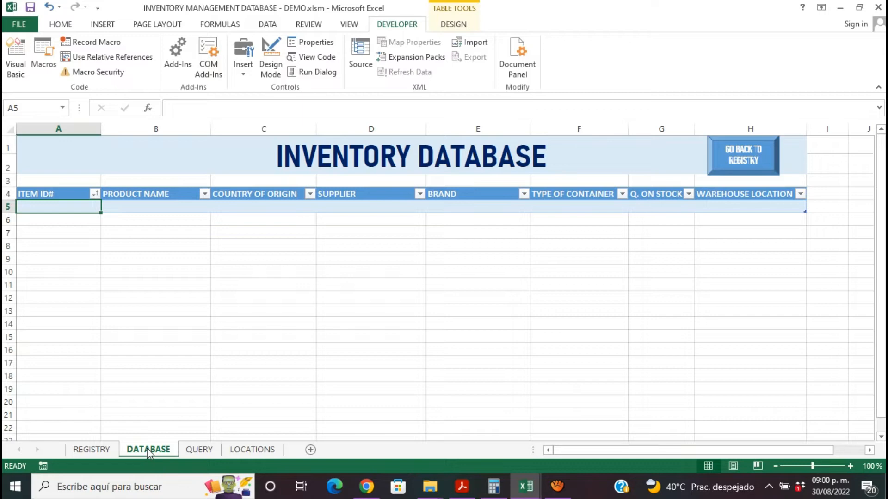
click(99, 447)
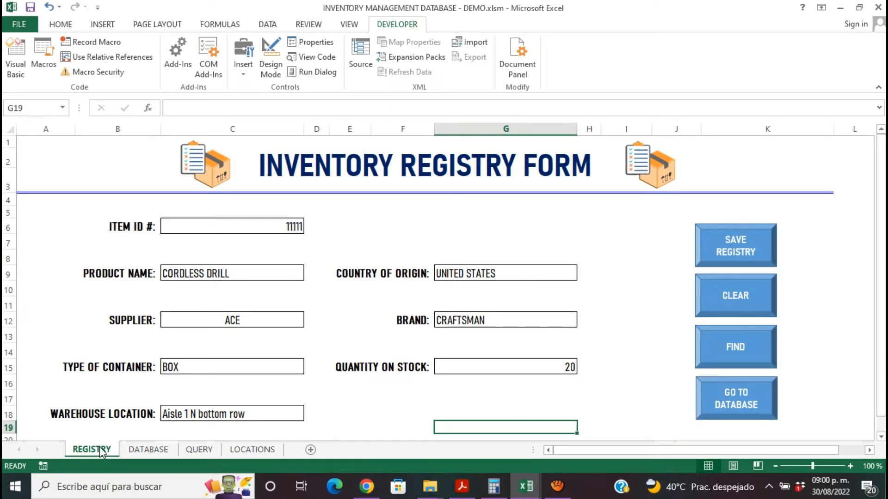
click(116, 45)
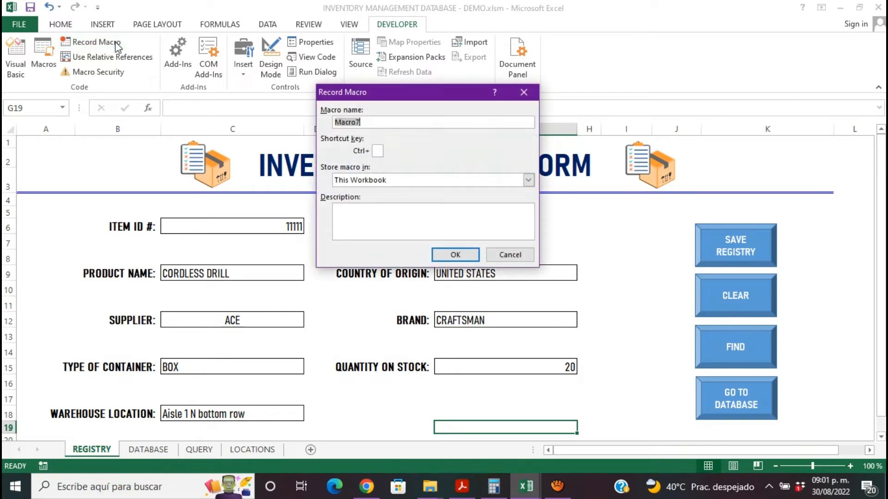
text(REGISTRY)
click(468, 260)
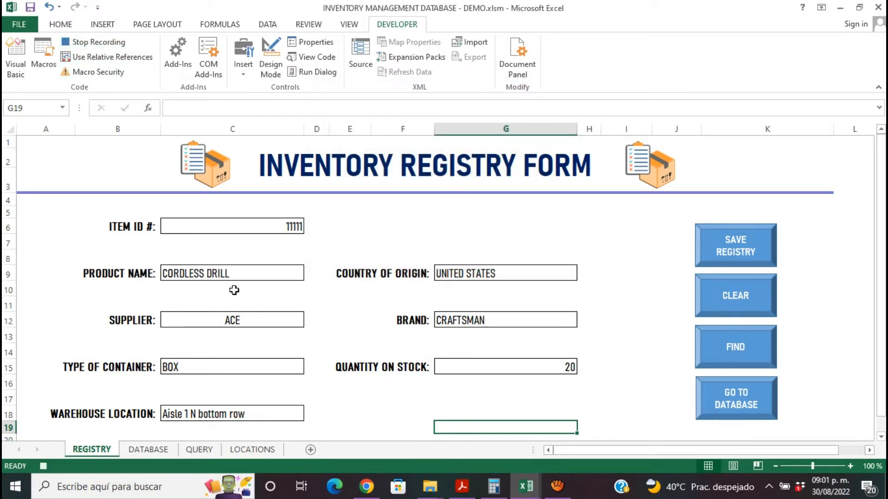
- Insert a new row at row 5 of the inventory table on the DATABASE sheet
click(160, 450)
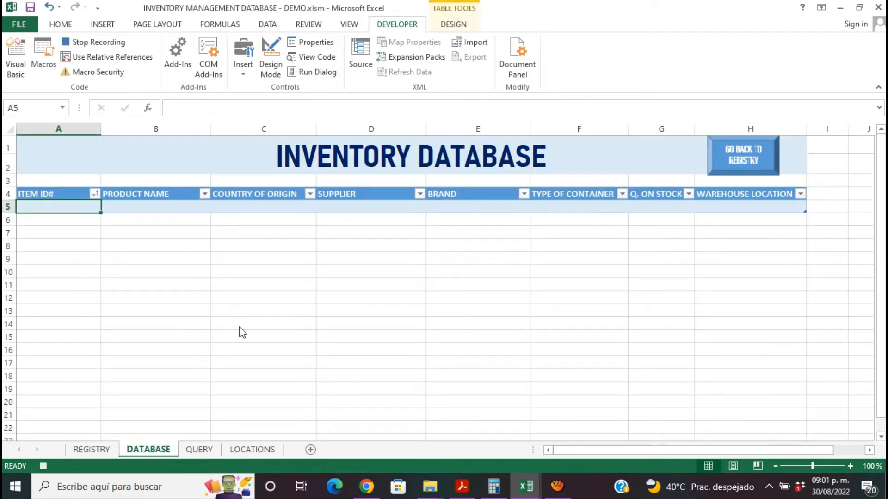
click(7, 206)
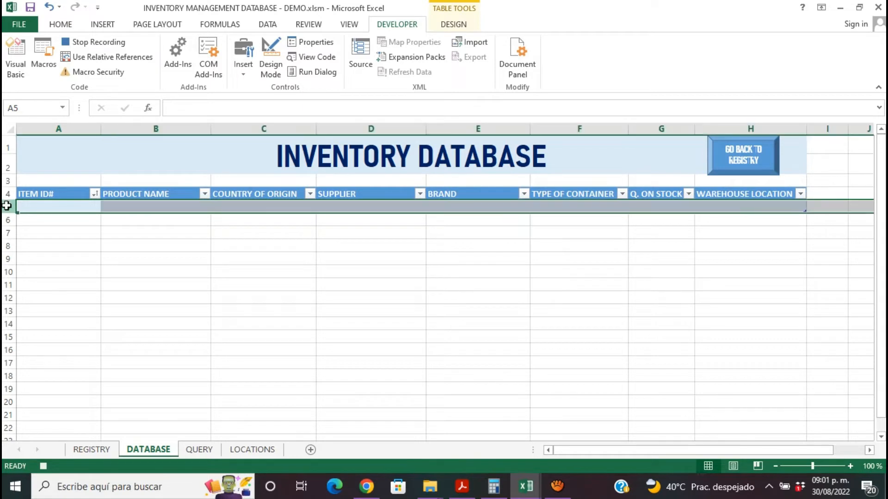
right_click(7, 206)
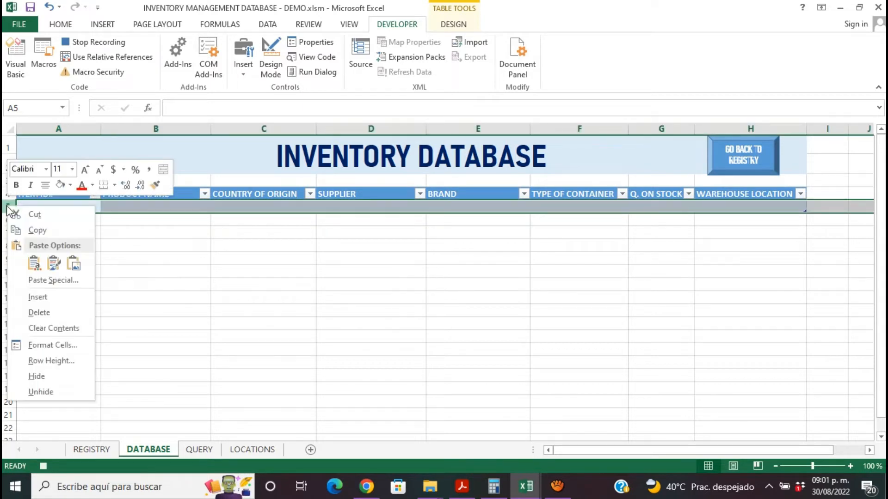
click(42, 298)
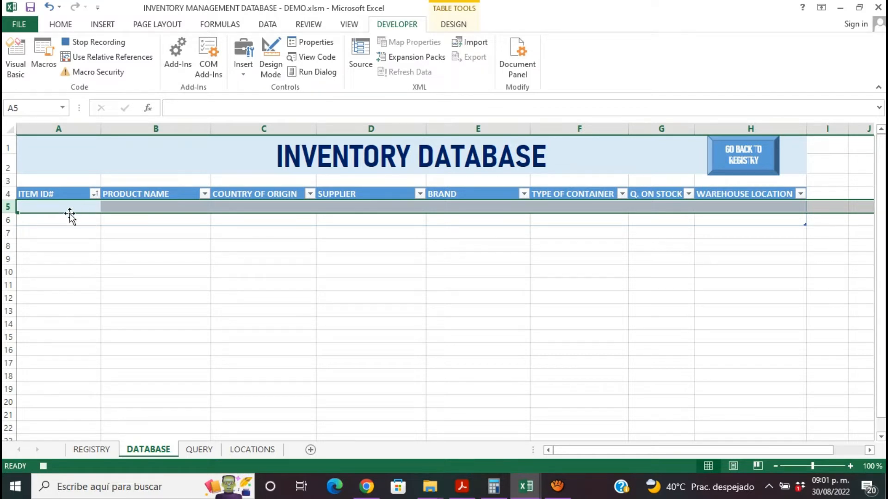
- Copy the item ID from the registry form and paste it as values into cell A5 of the DATABASE sheet
click(99, 449)
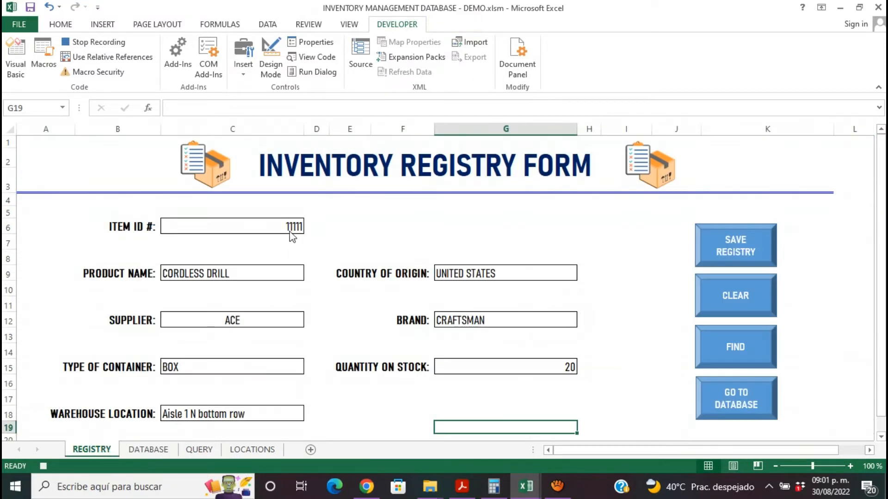
click(287, 228)
key(ctrl+c)
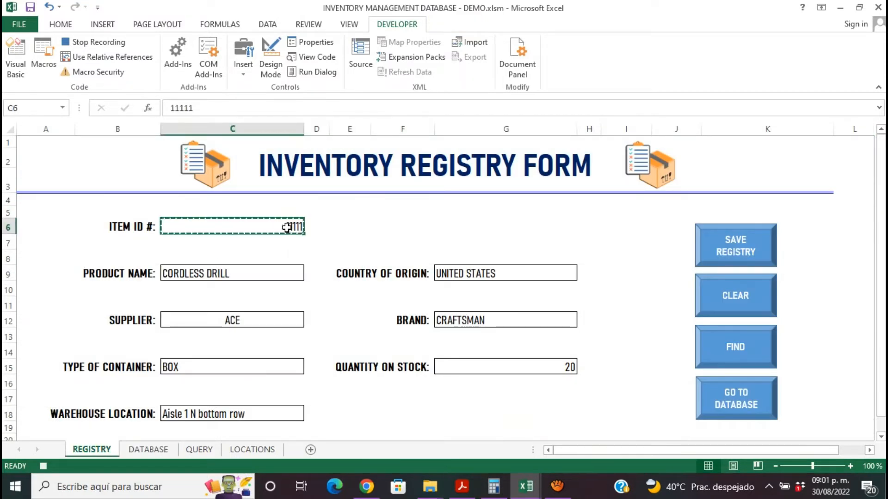
click(159, 451)
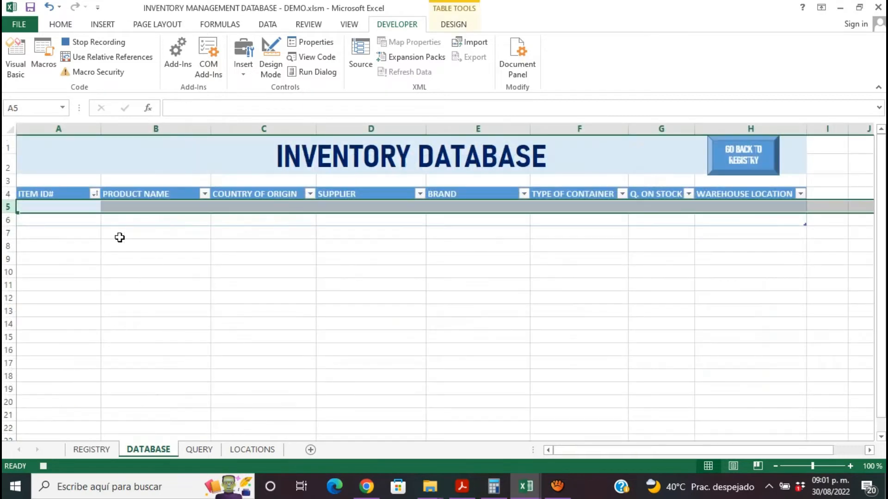
click(77, 207)
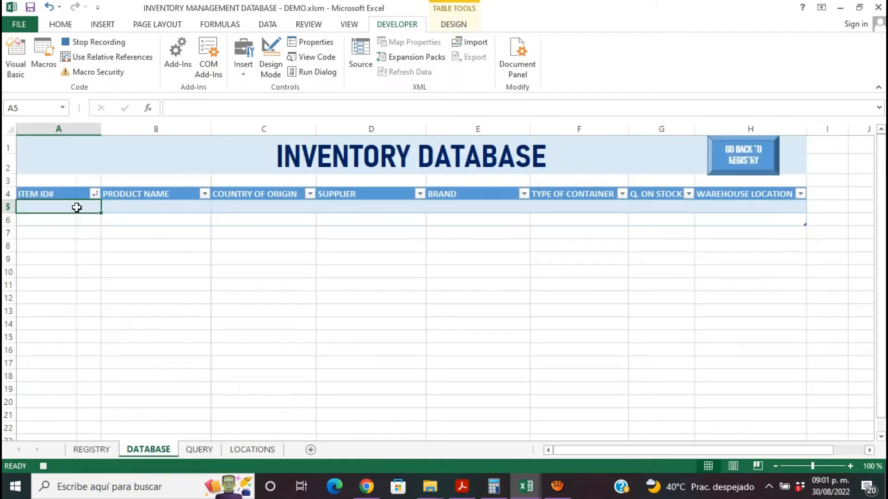
right_click(76, 207)
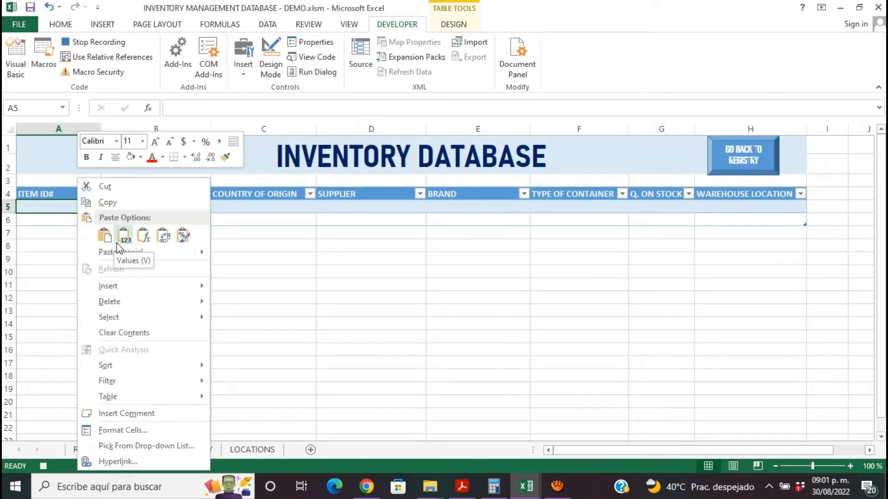
click(123, 238)
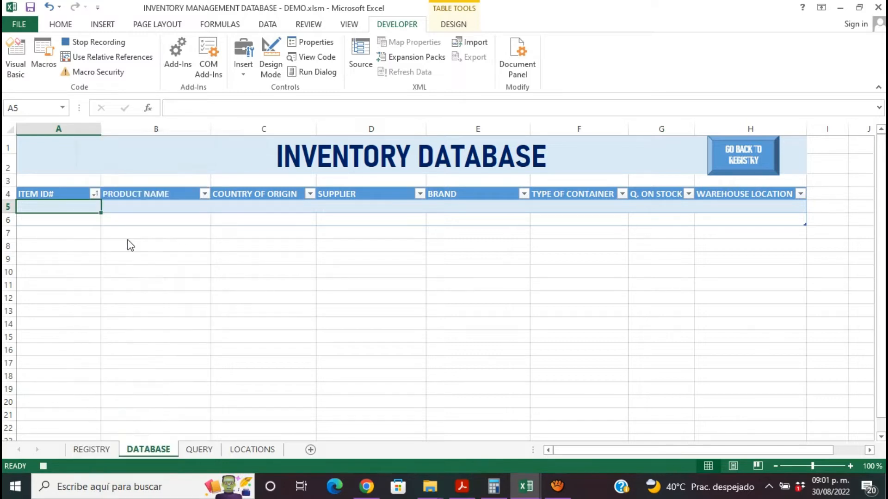
- Copy the product name from the registry form and paste it as values into cell B5 of the DATABASE sheet
click(114, 451)
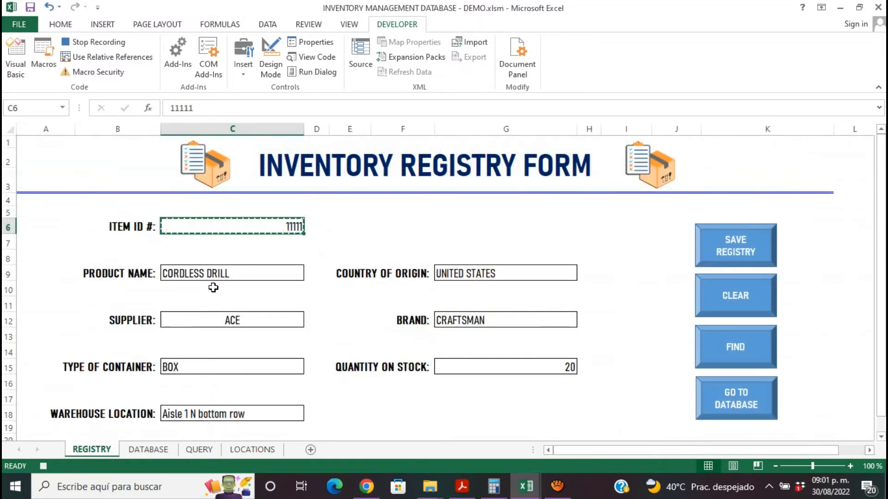
click(226, 274)
key(ctrl+c)
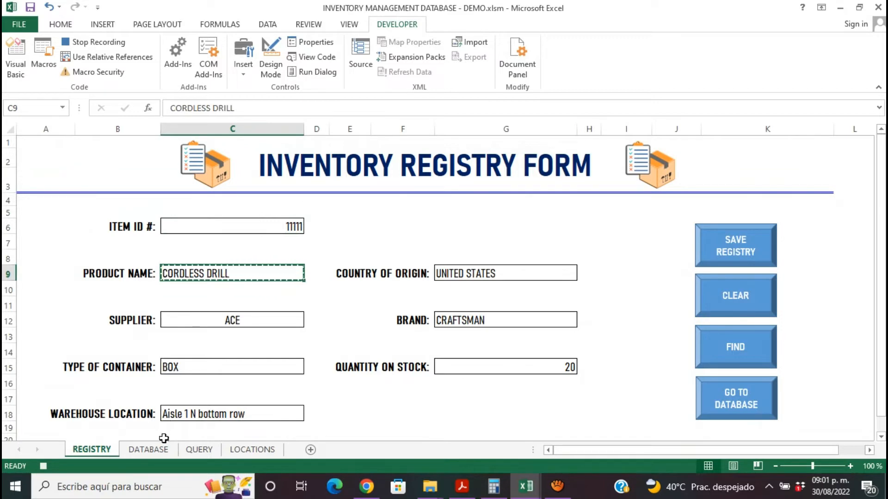
click(148, 451)
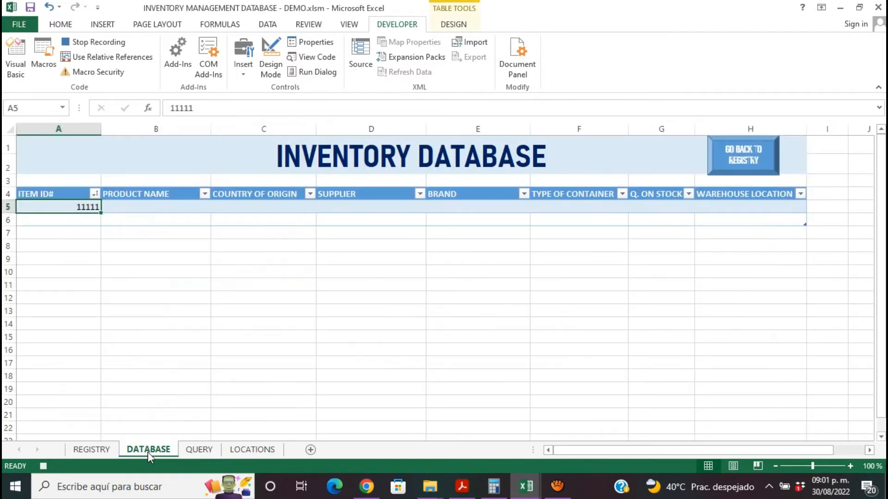
click(163, 205)
right_click(163, 206)
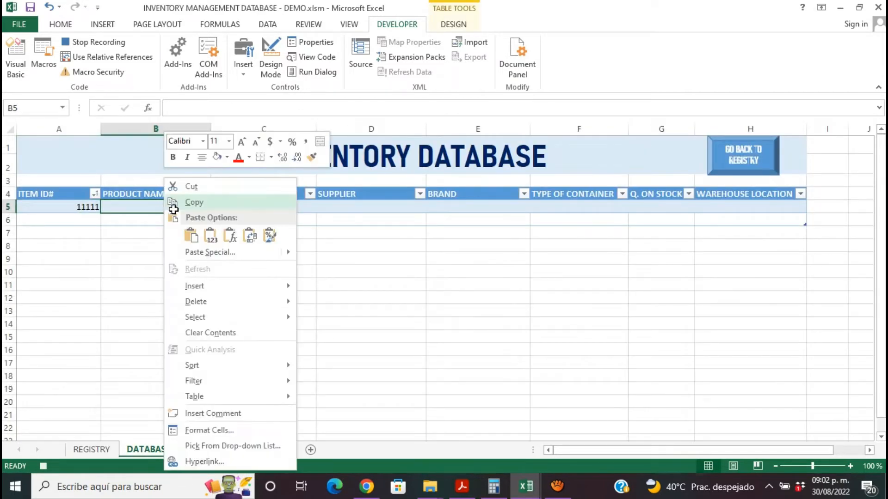
click(211, 237)
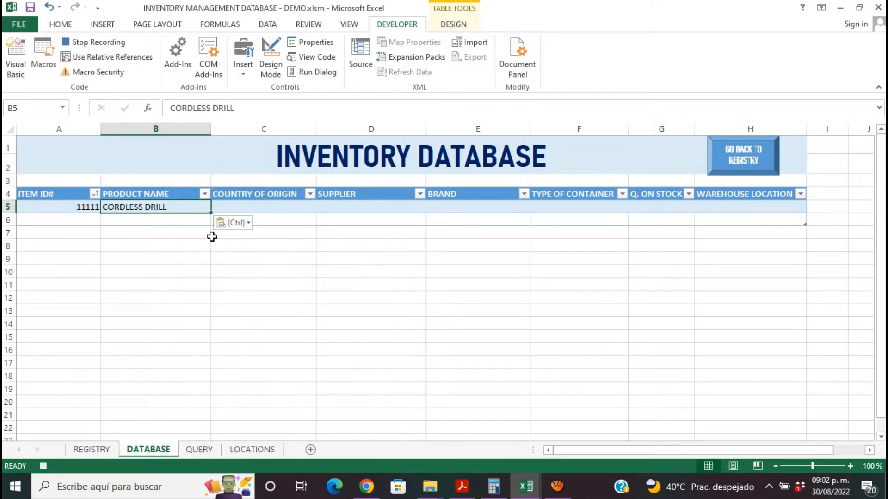
- Copy the country of origin from the registry form and paste it as values into cell C5 of the DATABASE sheet
click(262, 206)
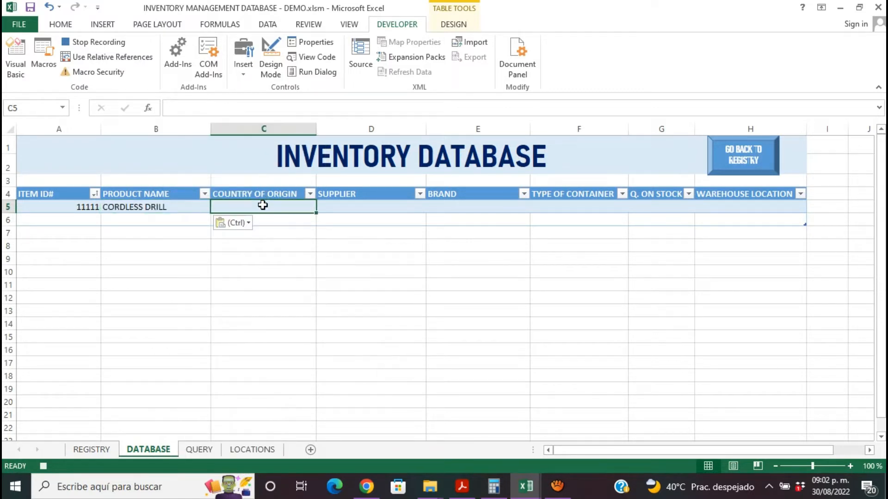
click(102, 451)
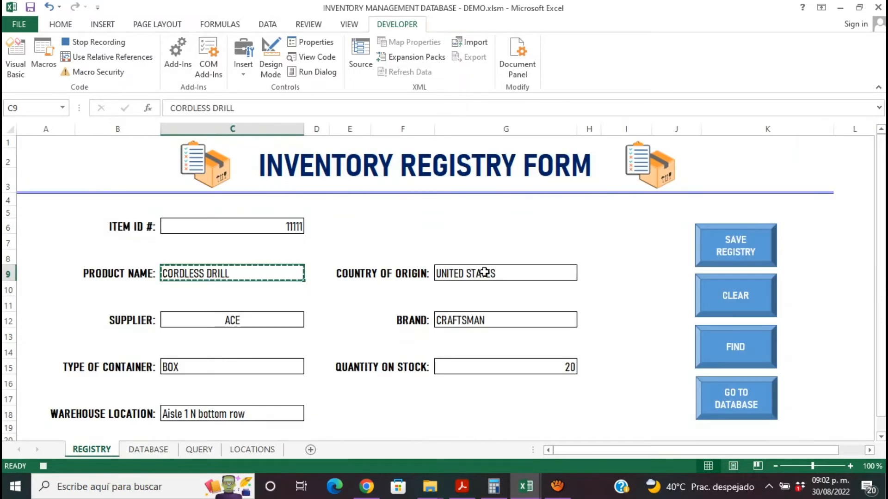
click(484, 273)
key(ctrl+c)
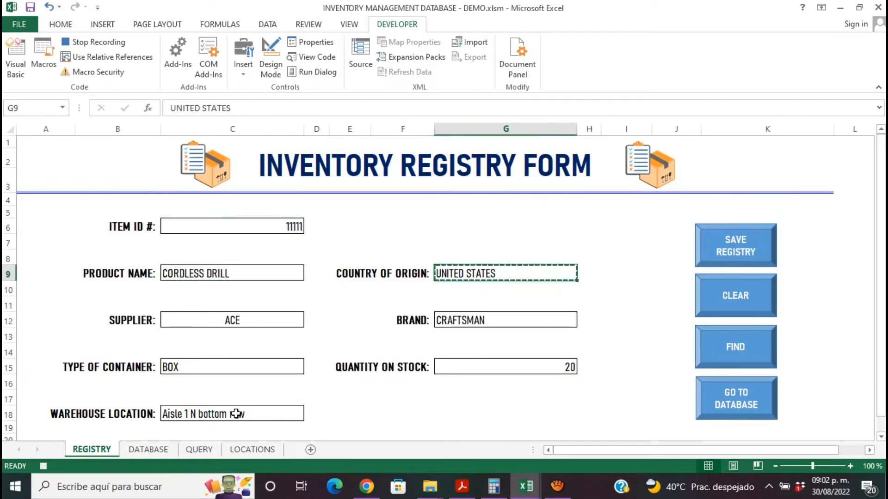
click(164, 456)
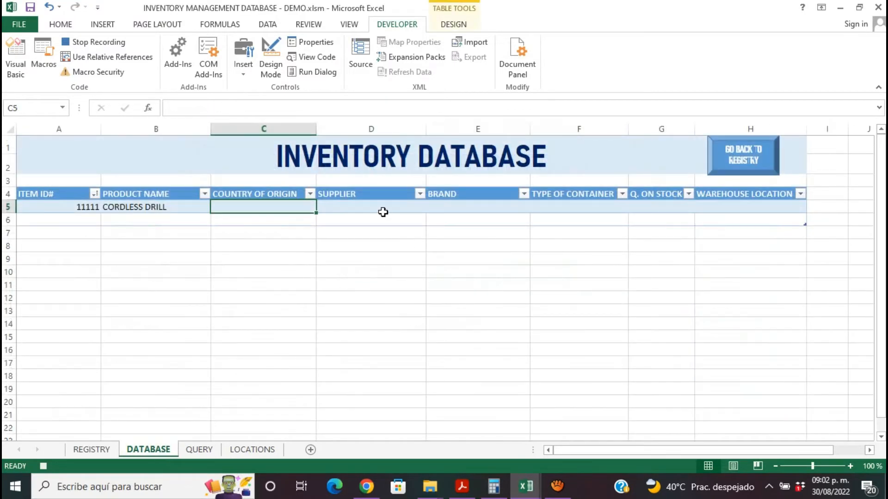
click(382, 209)
click(287, 211)
right_click(291, 204)
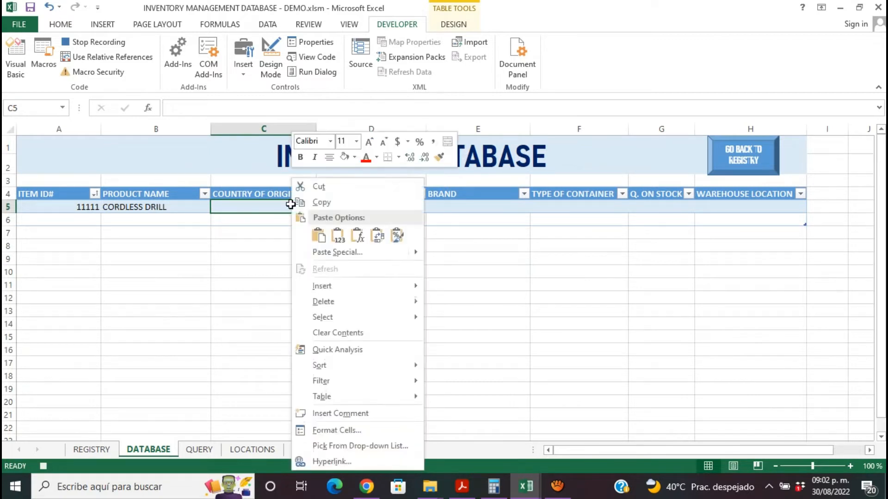
click(346, 239)
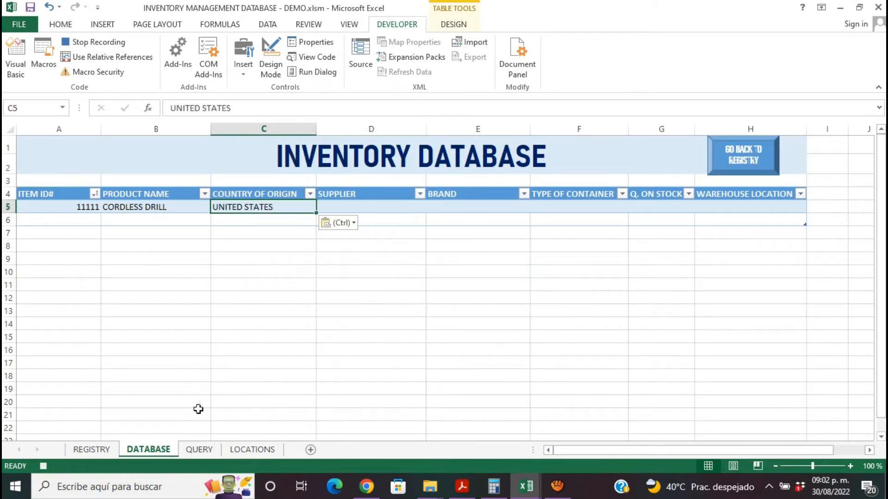
- Copy the supplier from the registry form and paste it as values into cell D5 of the DATABASE sheet
click(92, 450)
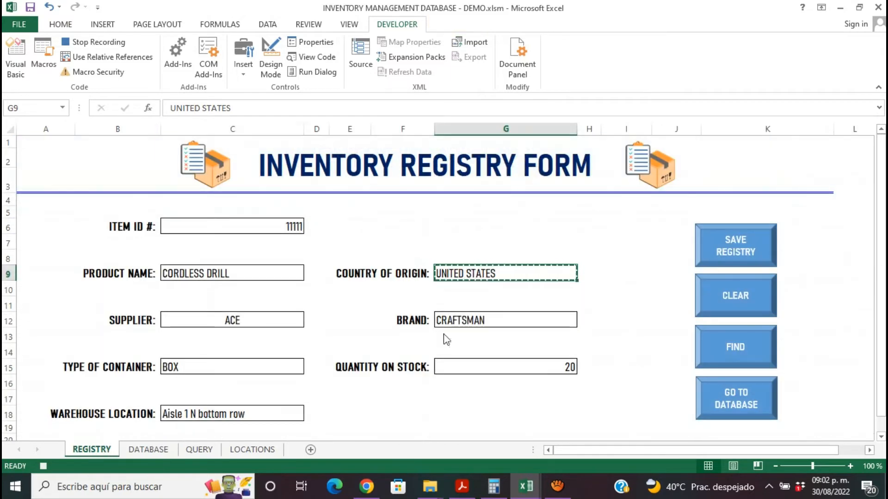
click(285, 321)
key(ctrl+c)
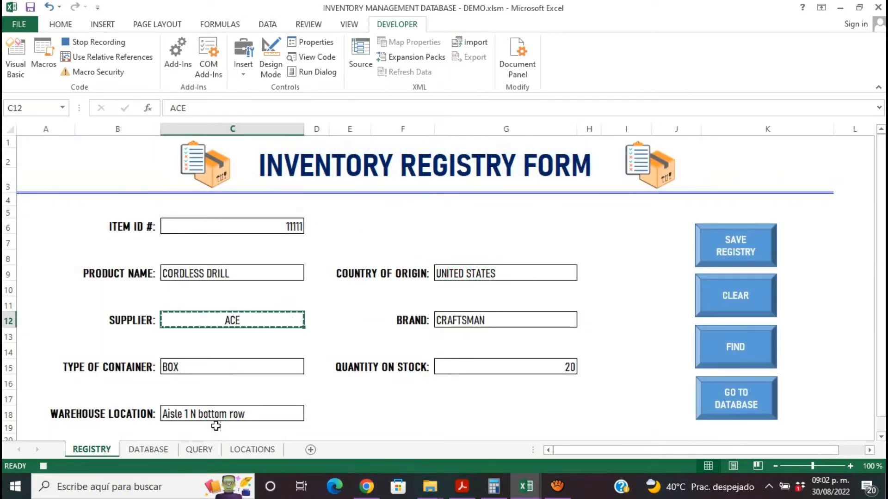
click(170, 447)
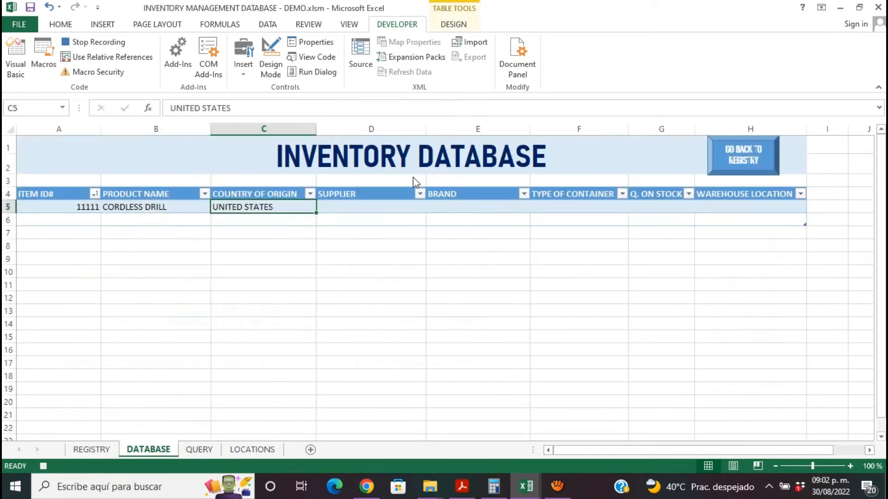
click(386, 206)
right_click(386, 205)
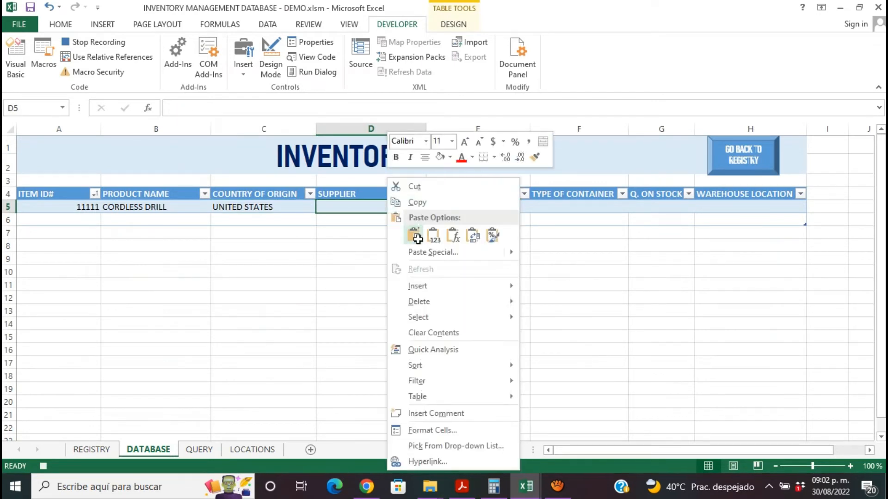
click(434, 236)
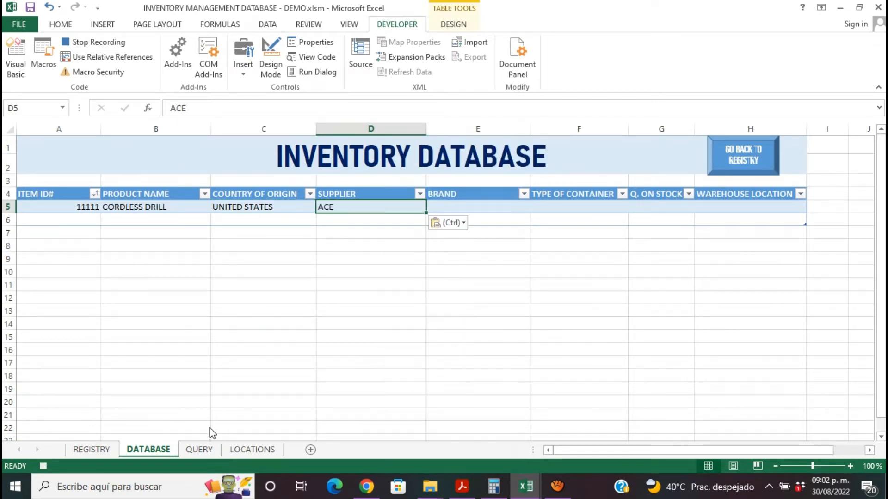
- Copy the brand from the registry form and paste it as values into cell E5 of the DATABASE sheet
click(96, 448)
click(460, 319)
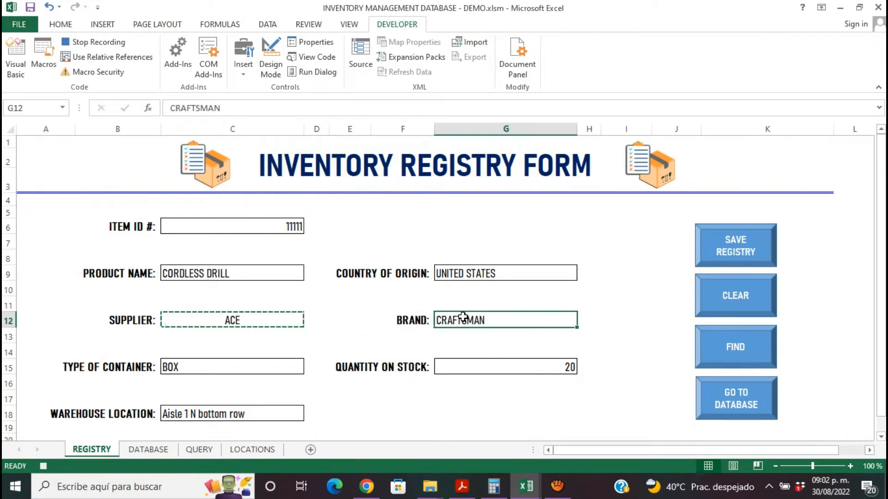
key(ctrl+c)
click(163, 448)
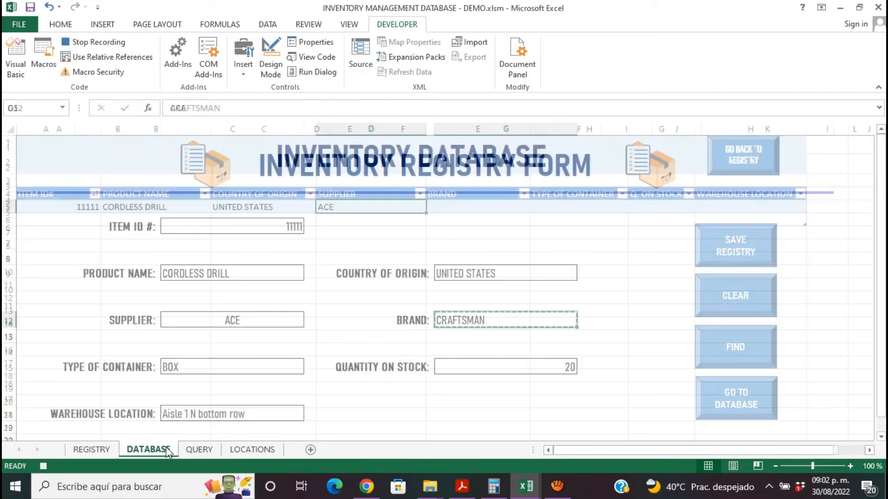
click(488, 211)
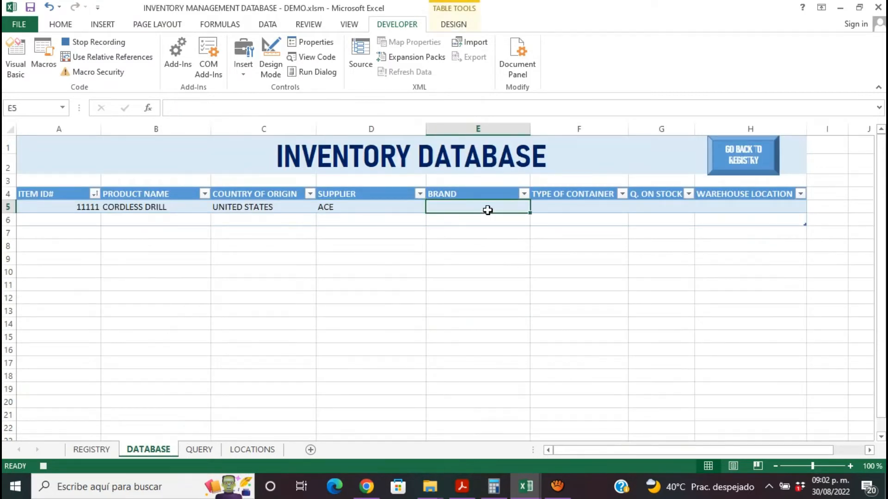
right_click(488, 211)
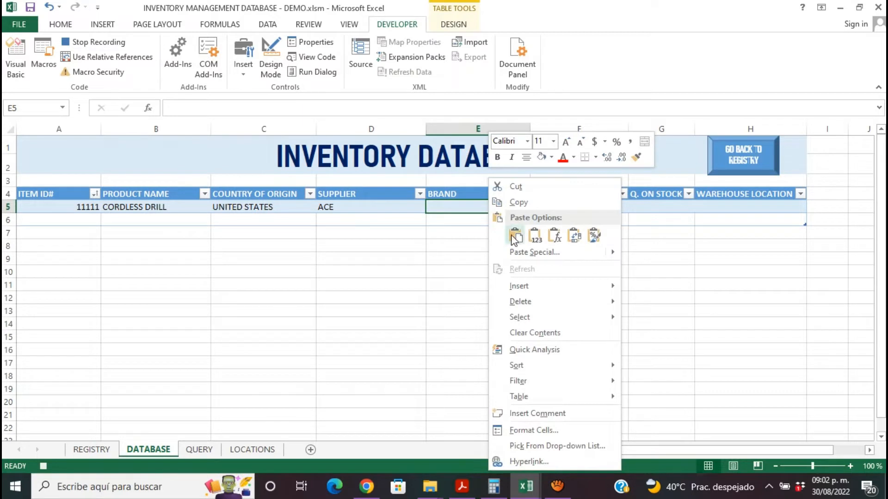
click(536, 237)
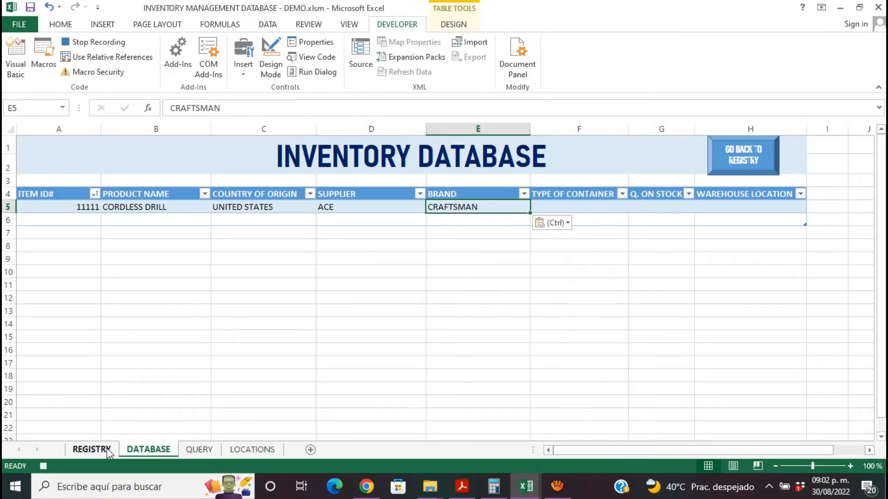
- Copy the type of container from the registry form and paste it as values into cell F5 of the DATABASE sheet
click(92, 449)
click(215, 364)
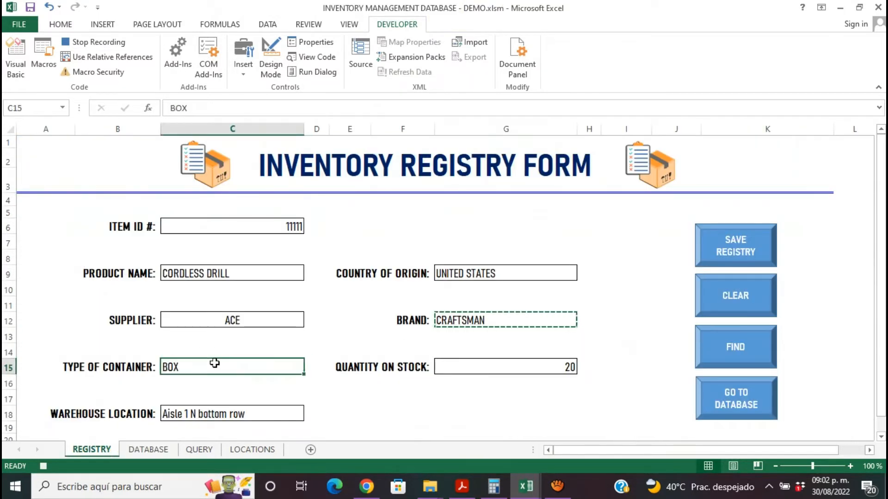
key(ctrl+c)
click(165, 451)
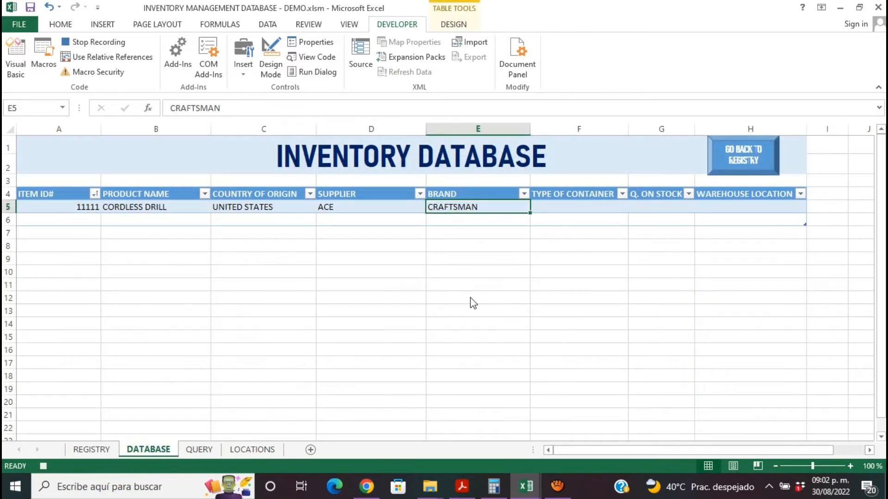
click(562, 206)
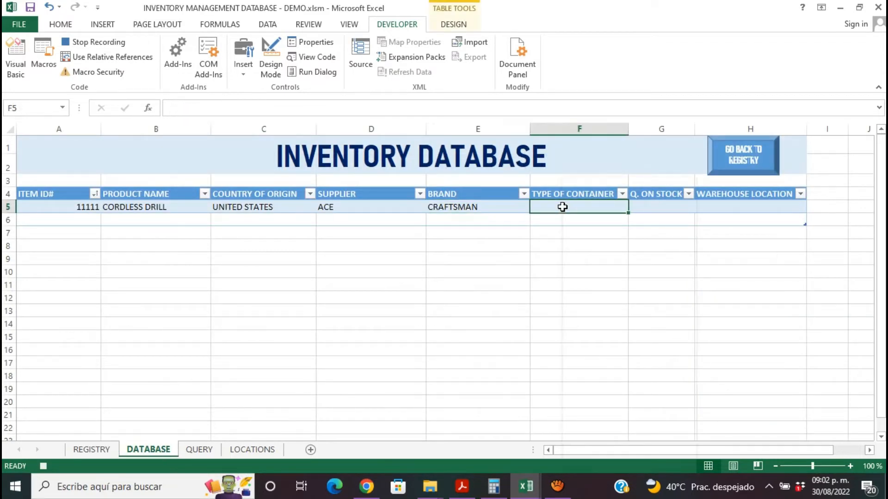
right_click(562, 206)
click(614, 236)
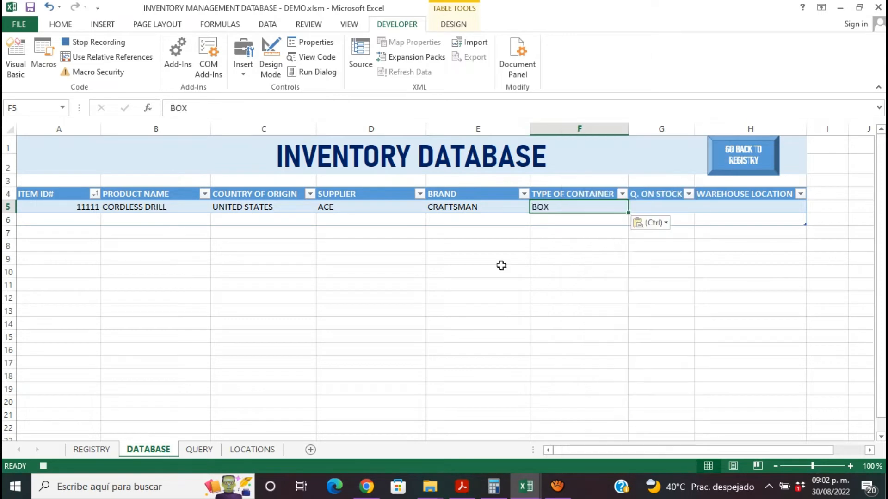
- Copy the quantity on stock from the registry form and paste it as values into cell G5 of the DATABASE sheet
click(93, 449)
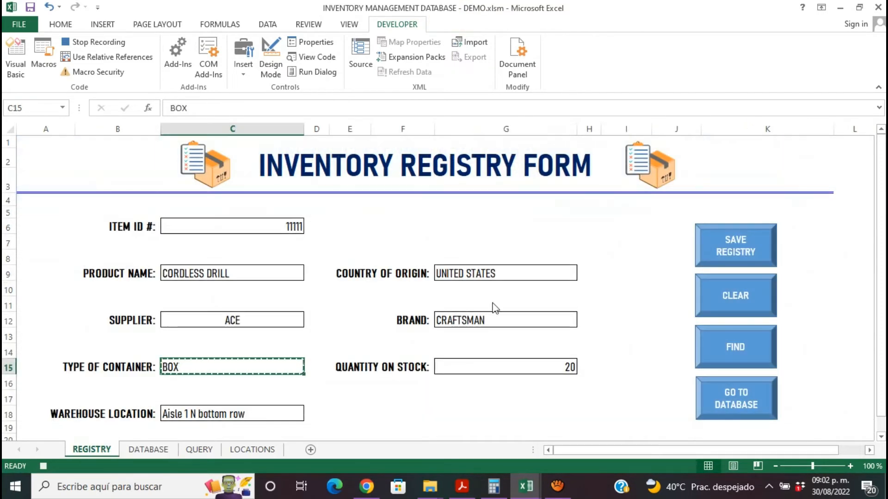
click(471, 364)
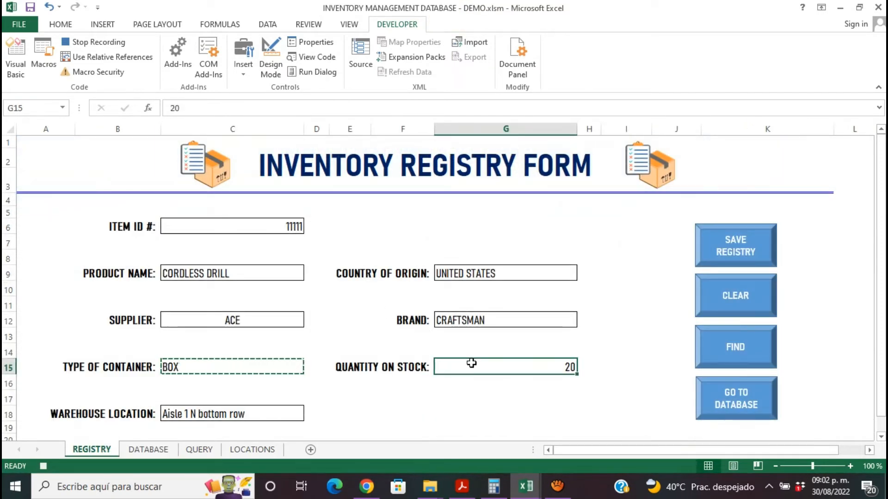
key(ctrl+c)
click(155, 448)
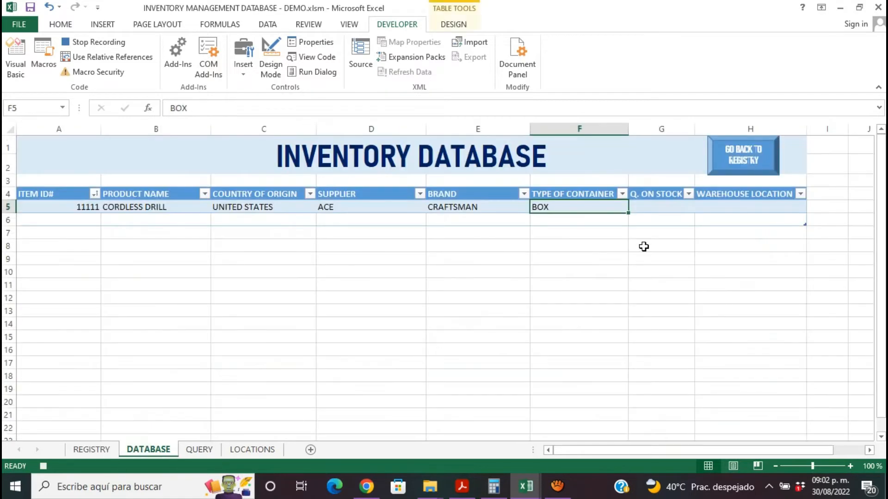
click(652, 206)
right_click(652, 207)
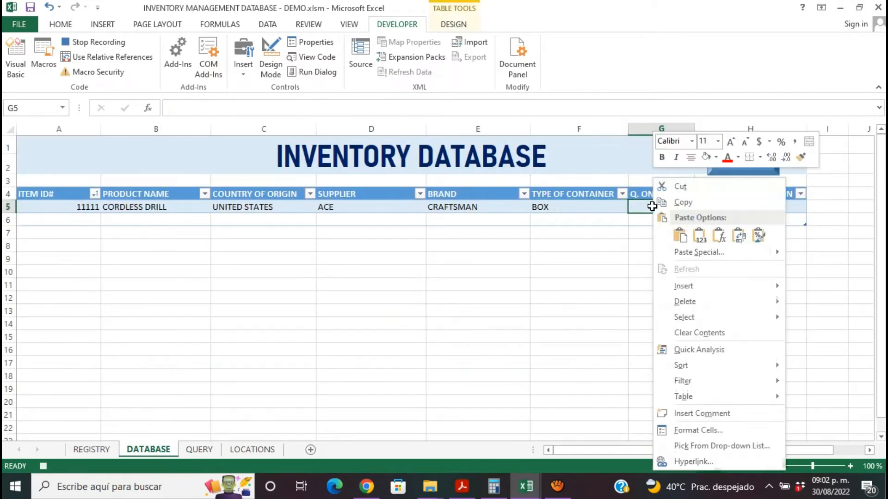
click(702, 238)
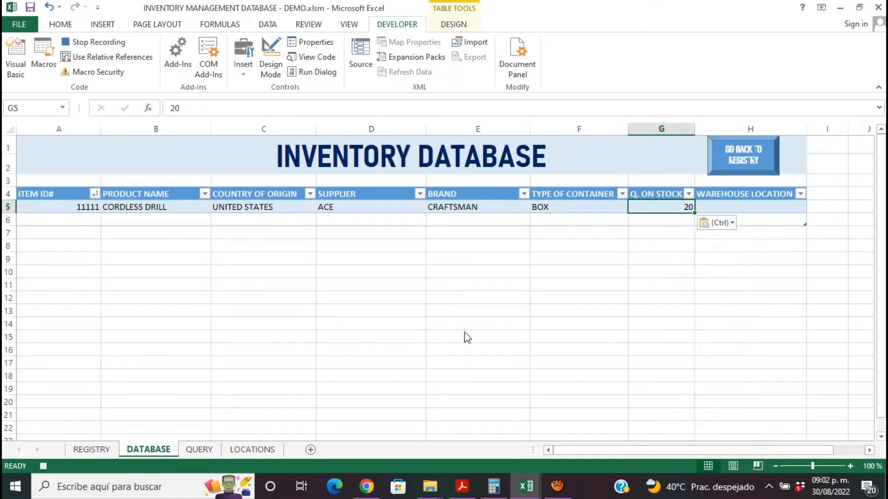
- Copy the warehouse location from the registry form and paste it as values into cell H5 of the DATABASE sheet
click(104, 452)
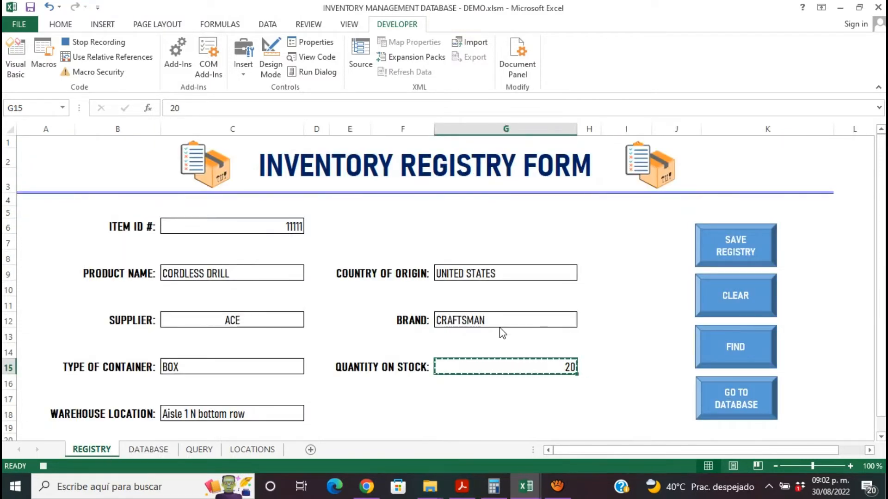
click(221, 413)
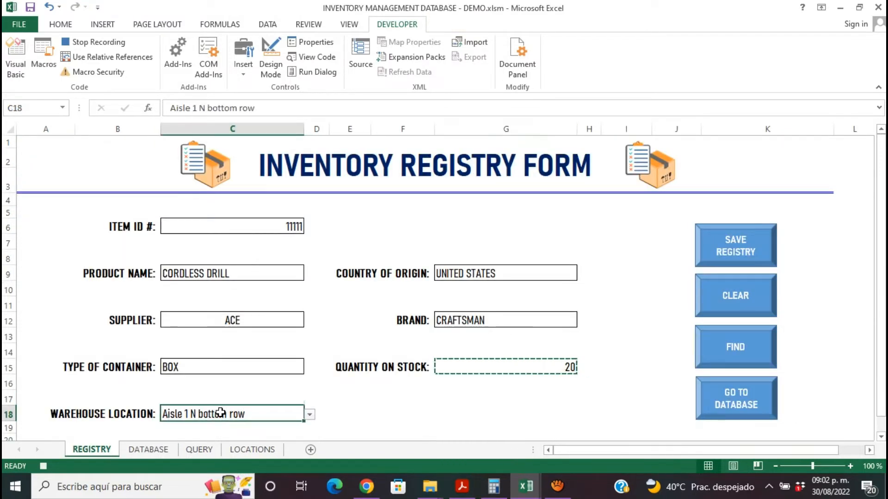
key(ctrl+c)
click(151, 448)
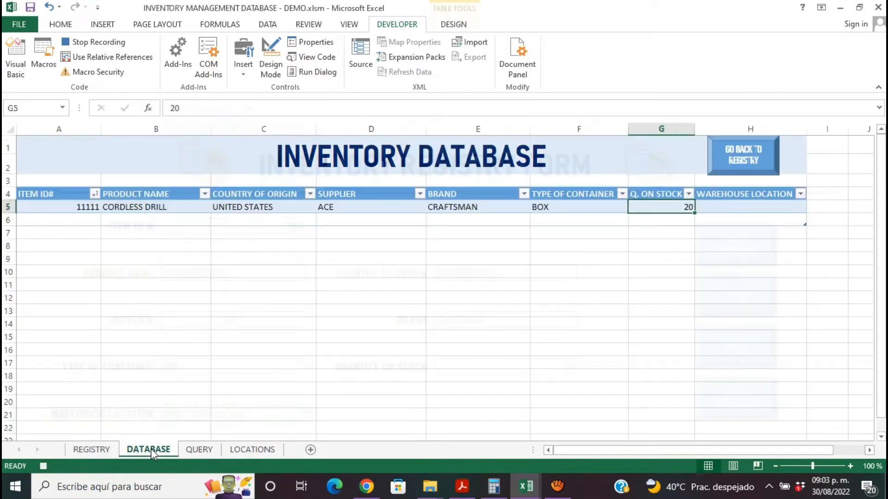
click(716, 205)
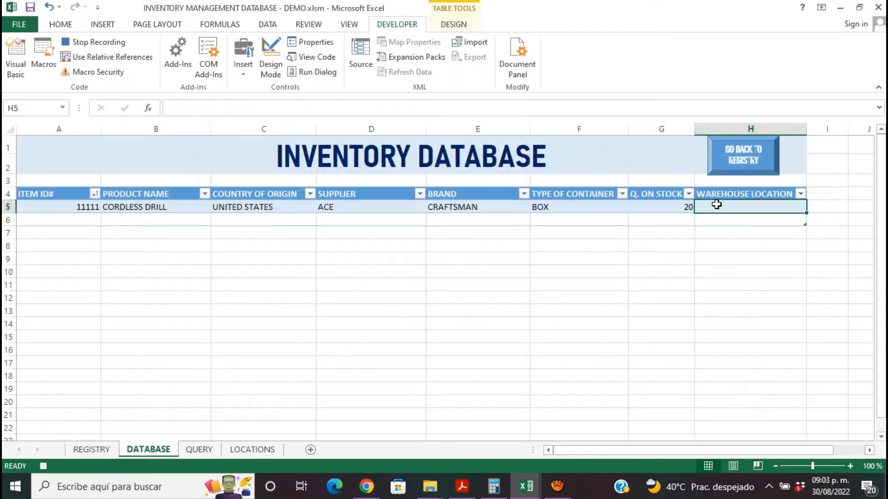
right_click(716, 204)
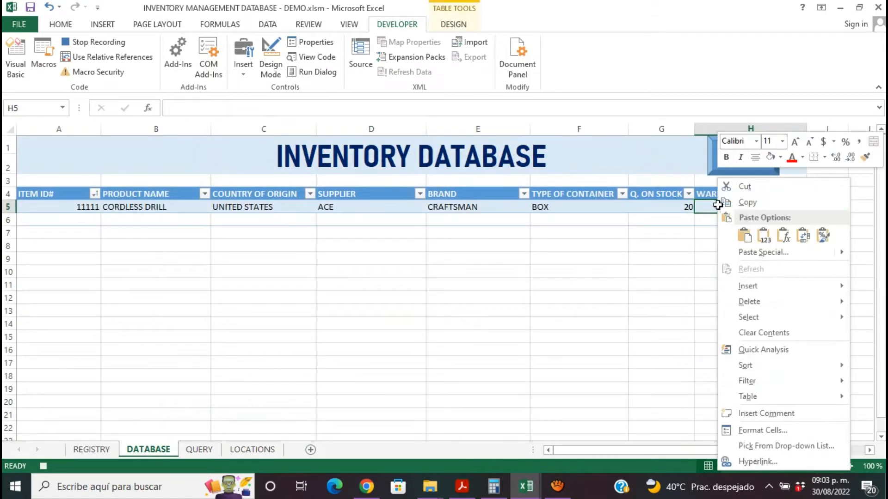
click(763, 236)
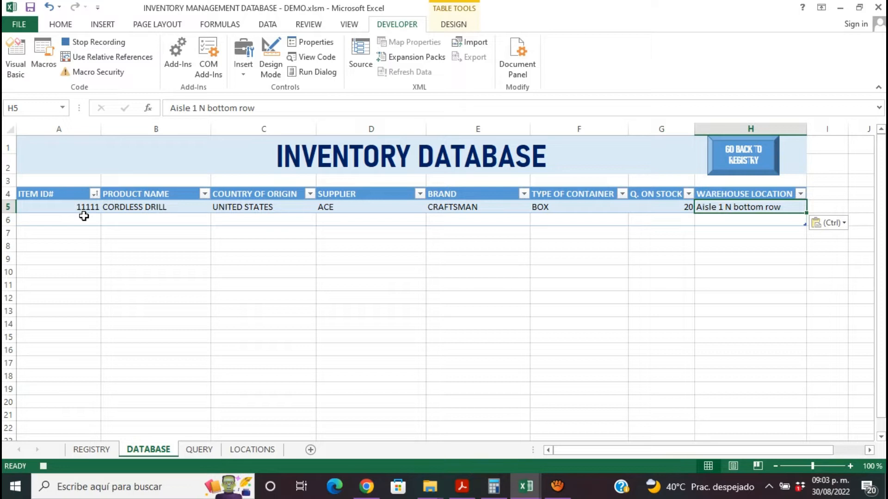
- Sort the inventory table by the ITEM ID# column from smallest to largest
click(94, 195)
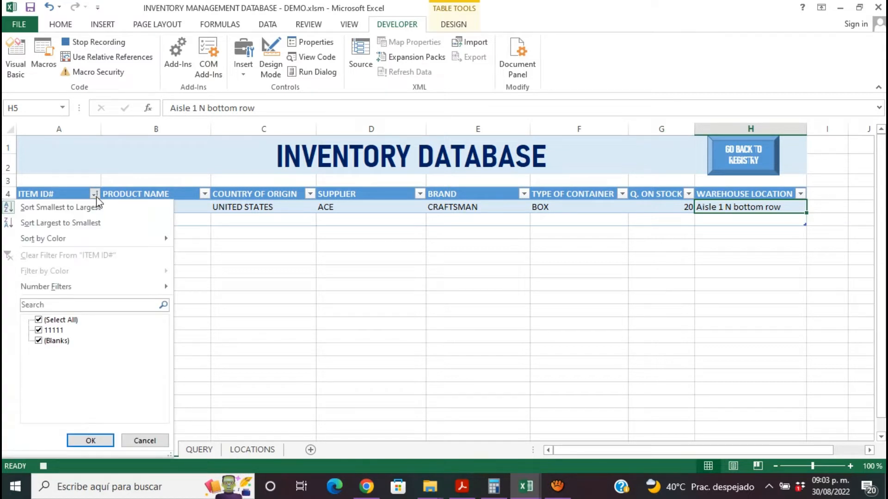
click(43, 208)
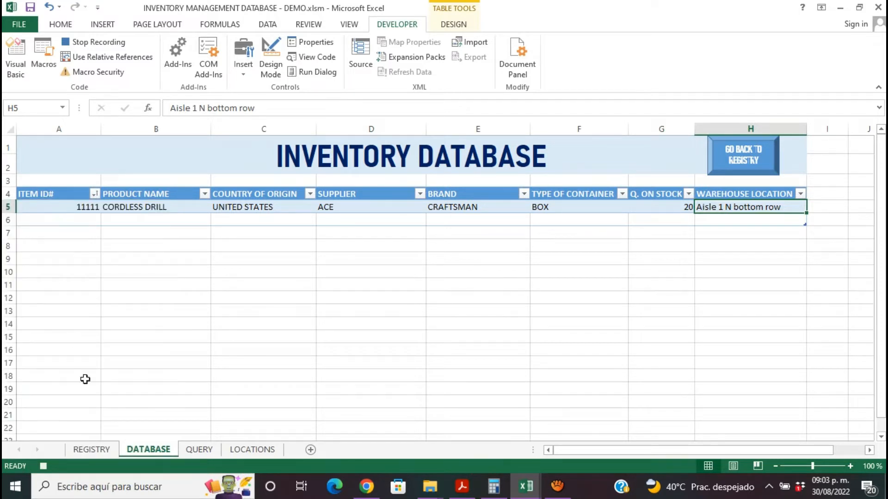
- On the REGISTRY sheet, clear the item ID, product name, supplier, type of container and warehouse location entries of the form
click(92, 450)
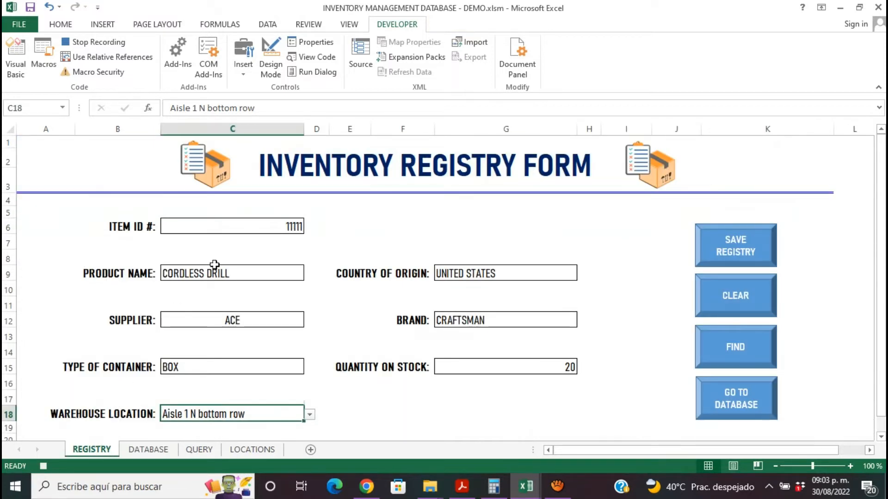
click(246, 227)
key(Delete)
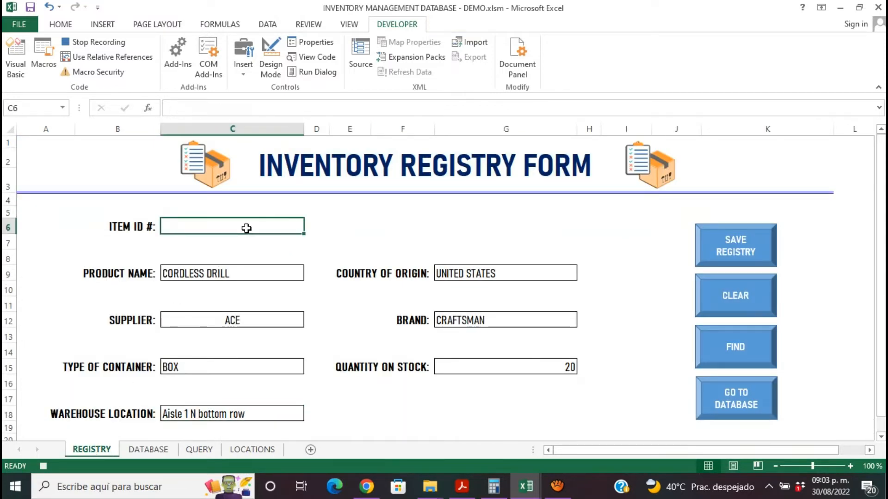
click(237, 275)
key(Delete)
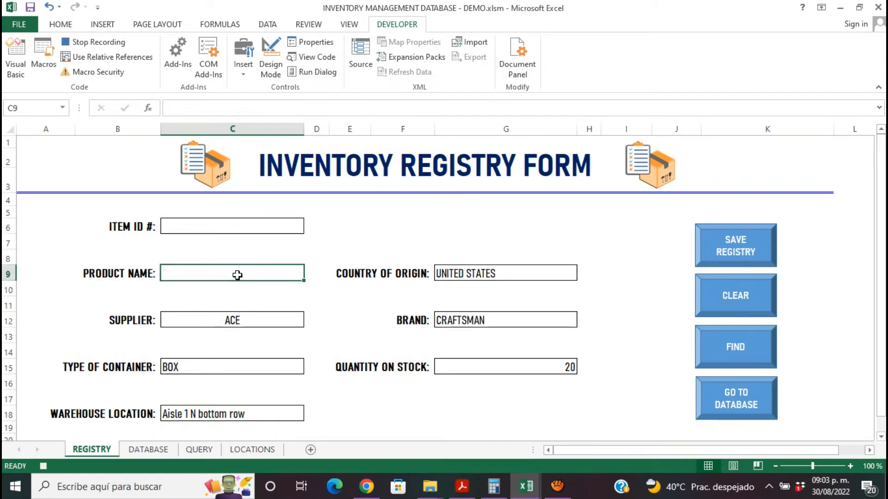
click(237, 323)
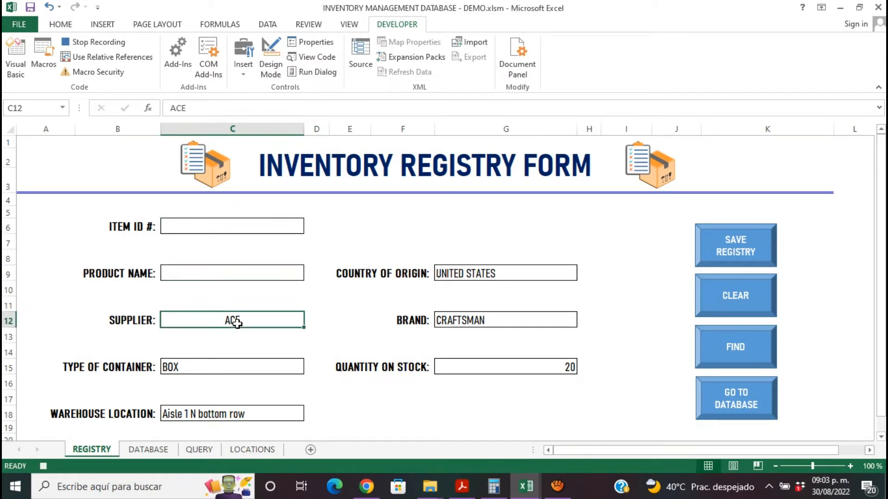
key(Delete)
click(235, 370)
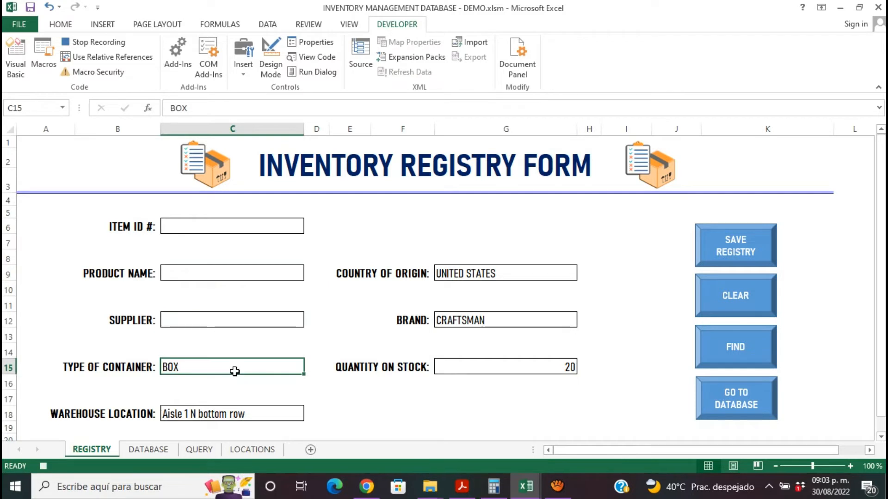
key(Delete)
click(233, 412)
key(Delete)
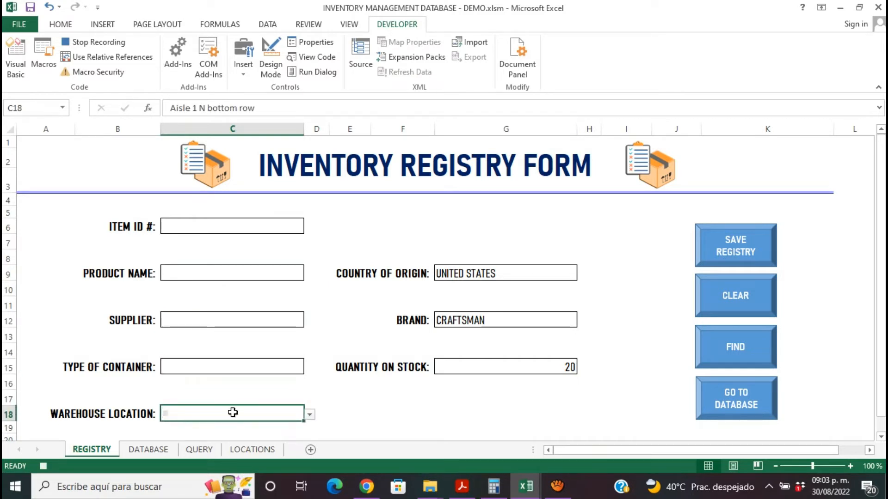
- Clear the country of origin, brand and quantity on stock entries of the form, and stop recording the macro
click(462, 271)
key(Delete)
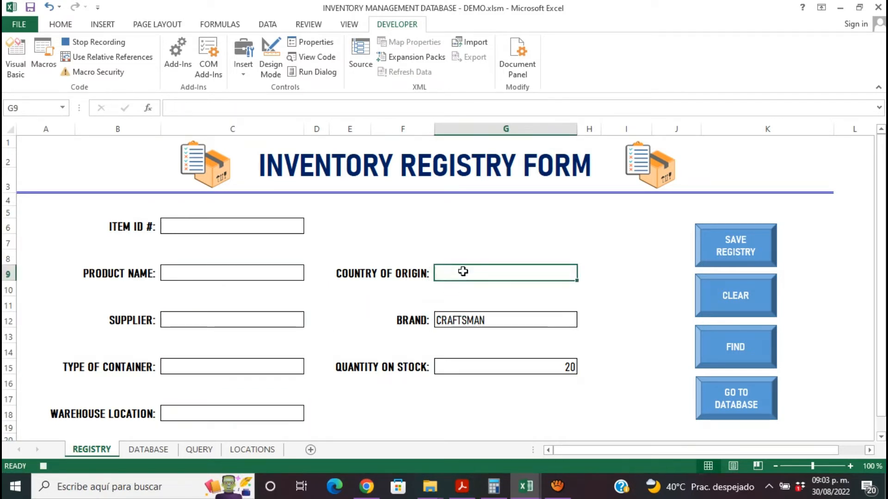
click(472, 319)
key(Delete)
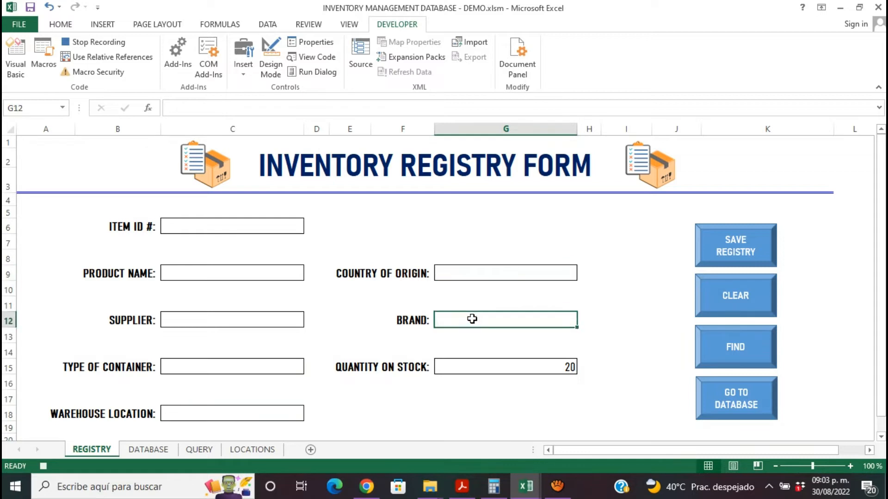
click(483, 366)
key(Delete)
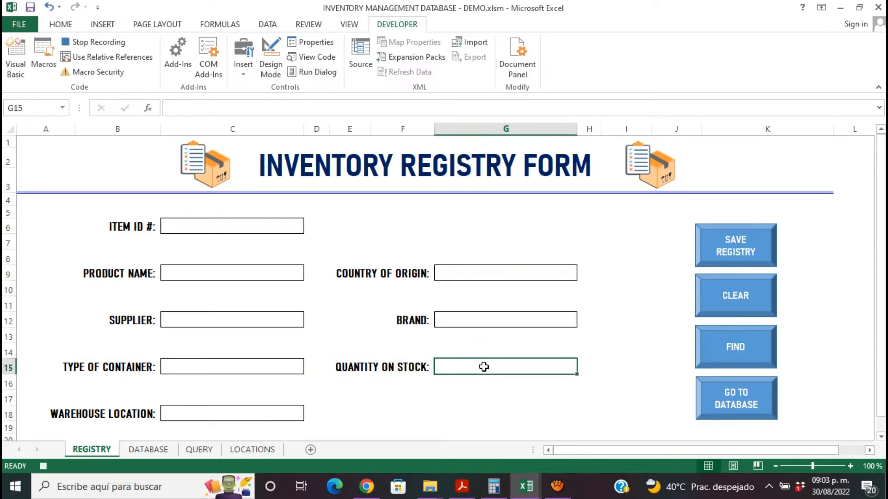
click(451, 400)
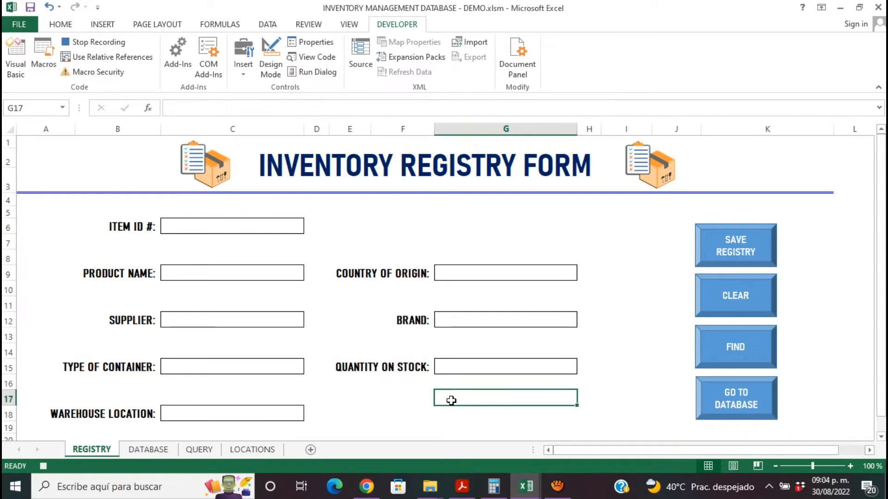
click(101, 43)
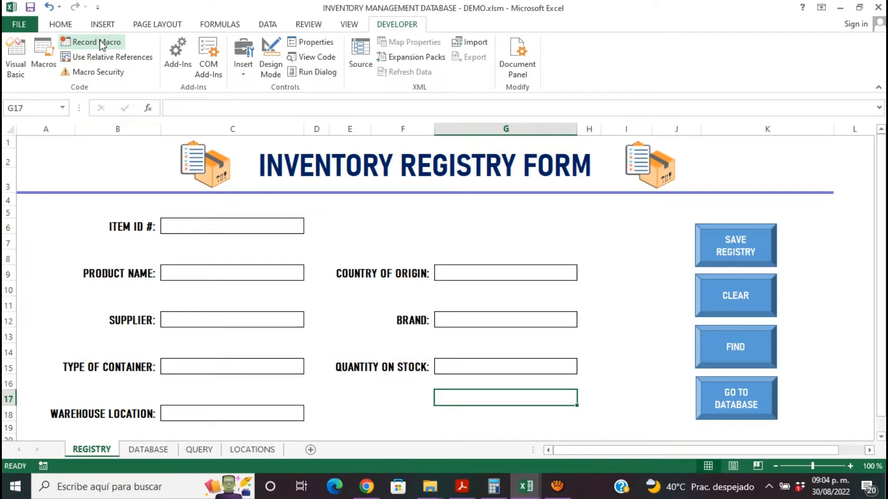
- Assign the REGISTRY macro to the SAVE REGISTRY shape on the registry form
click(742, 252)
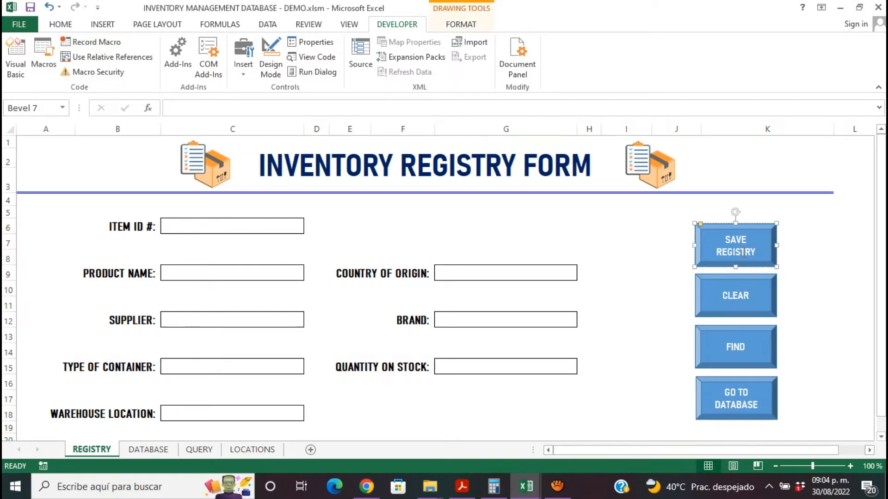
right_click(742, 252)
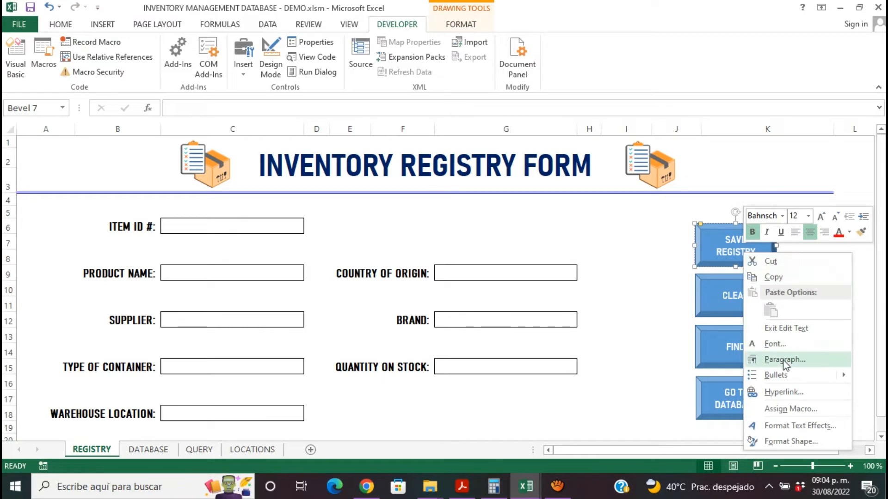
click(787, 410)
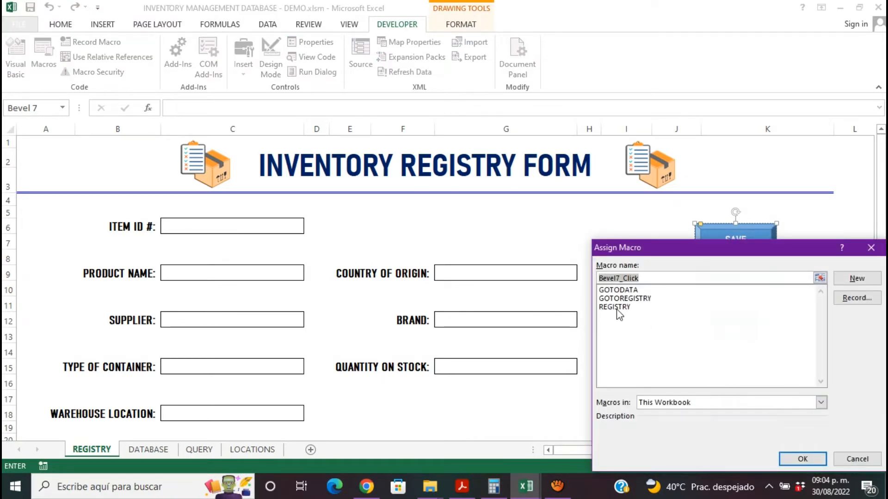
click(615, 307)
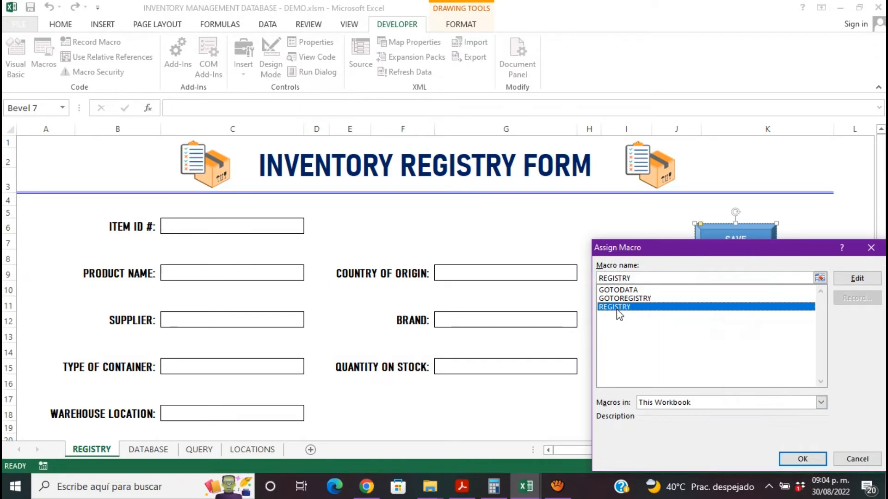
click(794, 461)
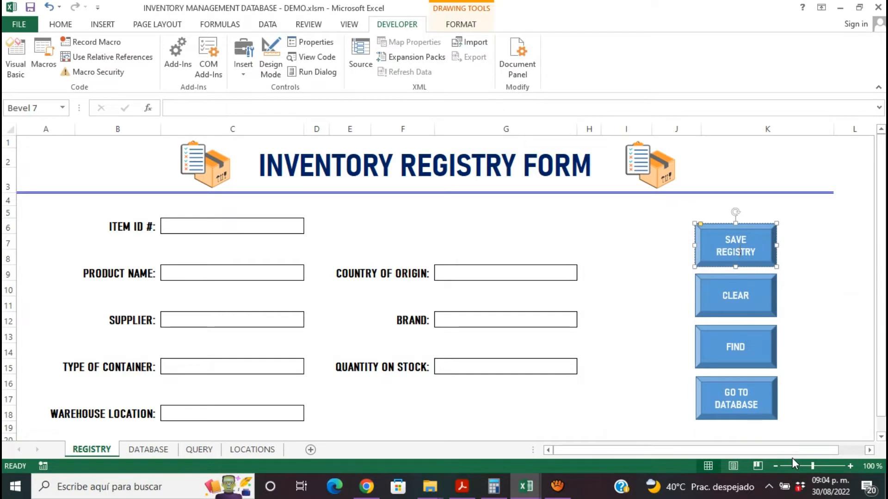
click(650, 252)
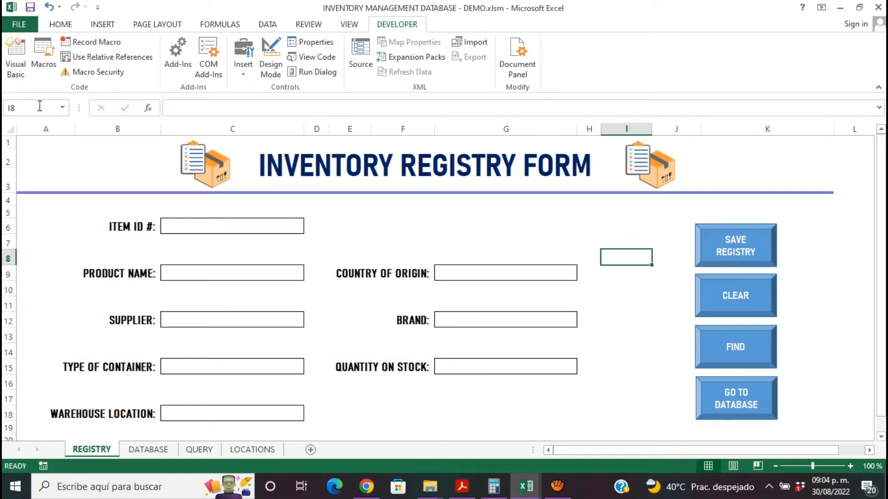
- Fill in the registry form with item ID 11112 and product name CORDLESS RATCHET
click(240, 229)
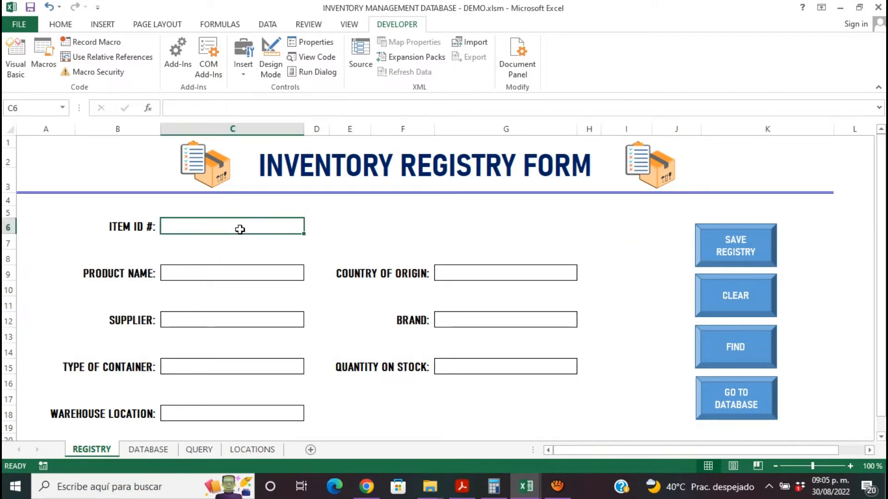
text(C0)
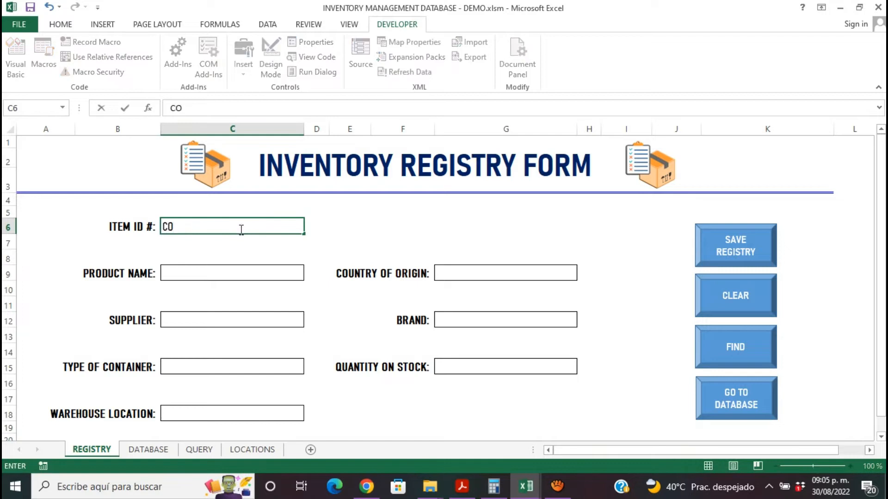
key(BackSpace)
key(BackSpace)
text(11112)
click(243, 274)
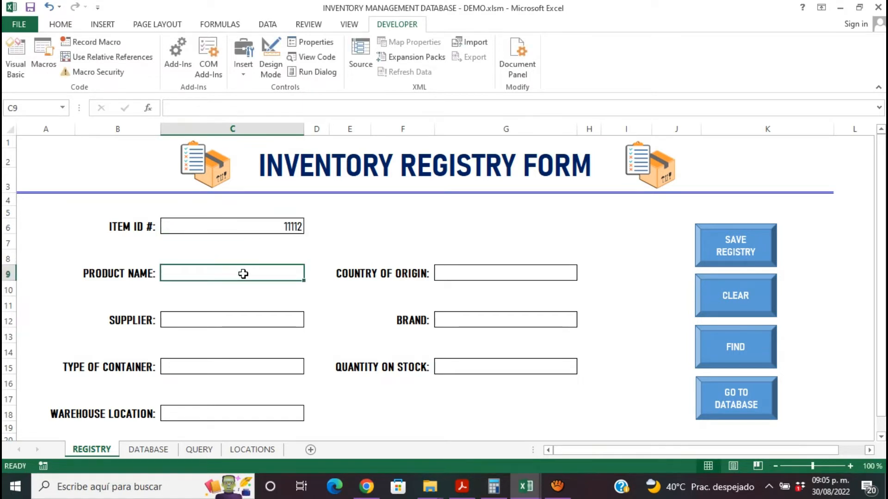
text(CORDLE)
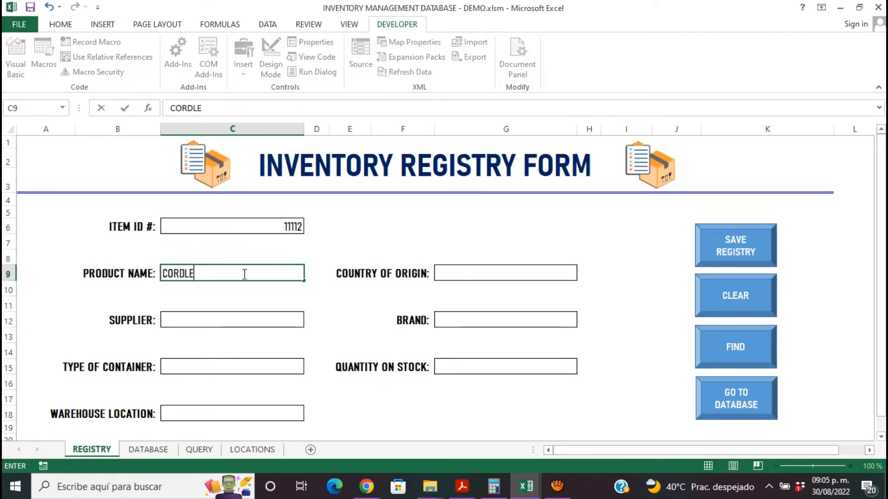
text(SS RA)
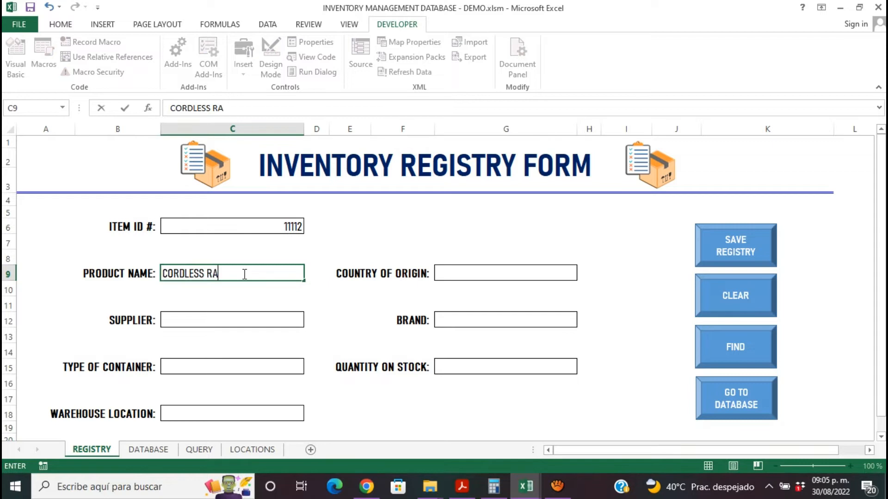
text(TCHET)
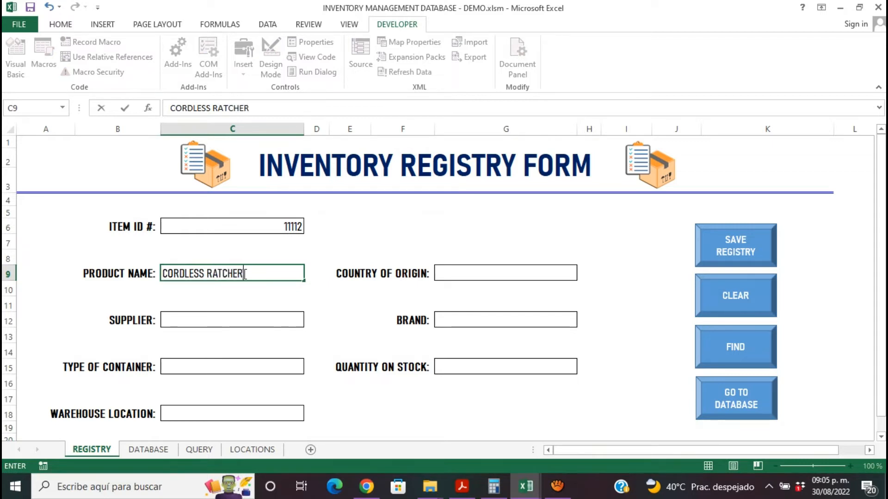
- Enter UNITED STATES as the country of origin and ACE as the supplier in the registry form
click(455, 275)
text(UNITED STATES)
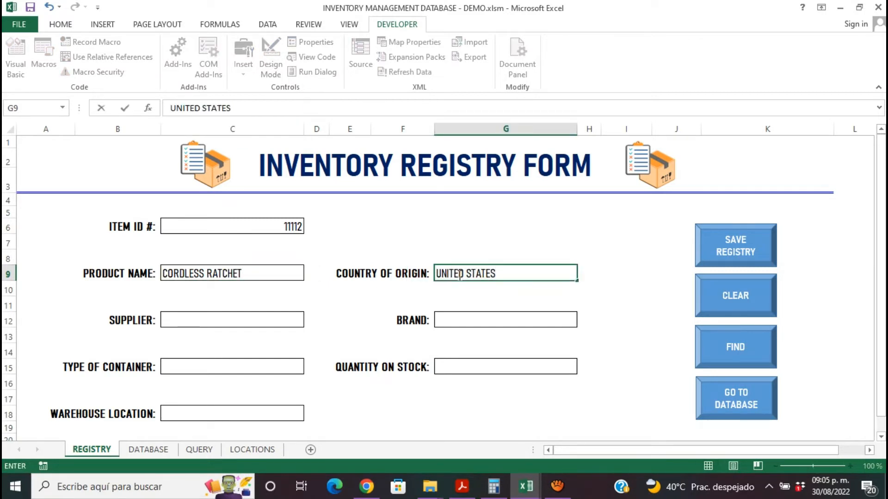
click(279, 320)
text(ACE)
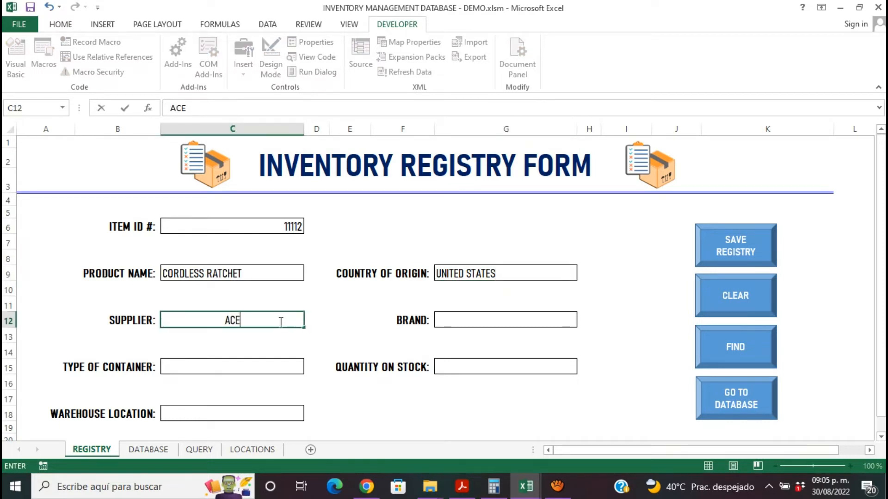
- Enter CRAFTSMAN as the brand and BOX as the type of container in the registry form
click(444, 322)
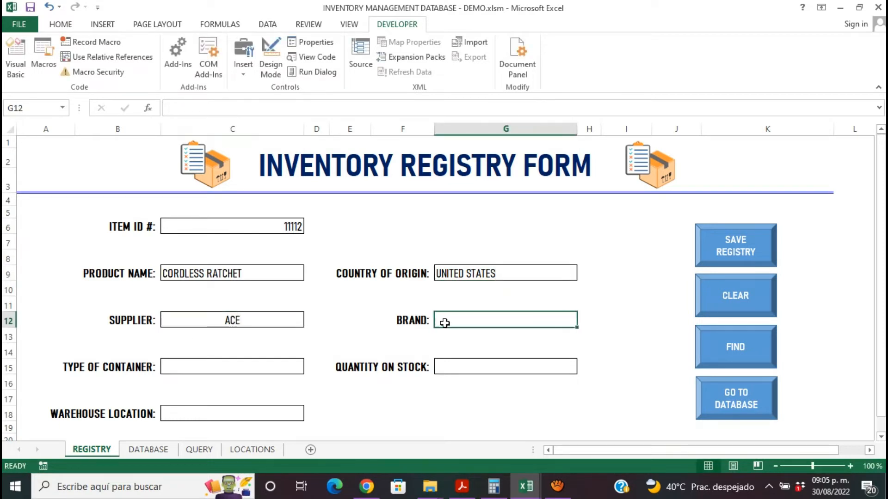
text(CRAFTSMA)
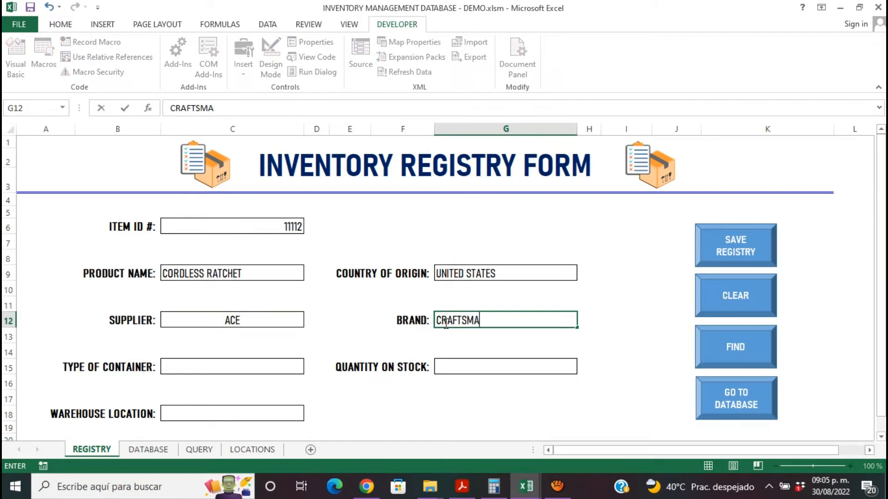
text(N)
click(278, 360)
text(BOX)
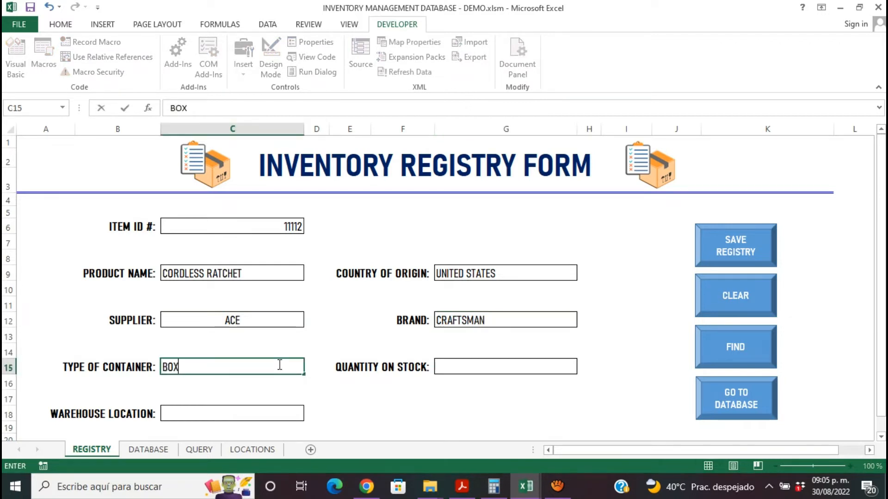
- Set the quantity on stock to 25 and choose Aisle 3 N middle row as the warehouse location
click(454, 370)
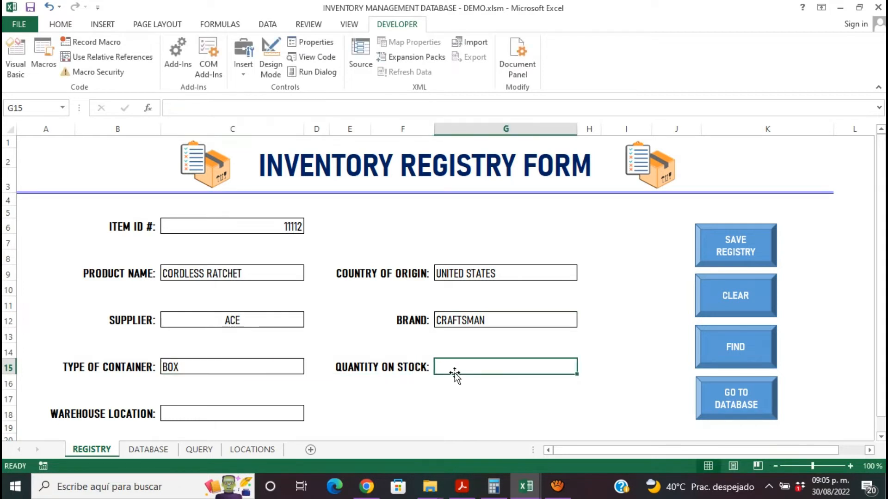
text(25)
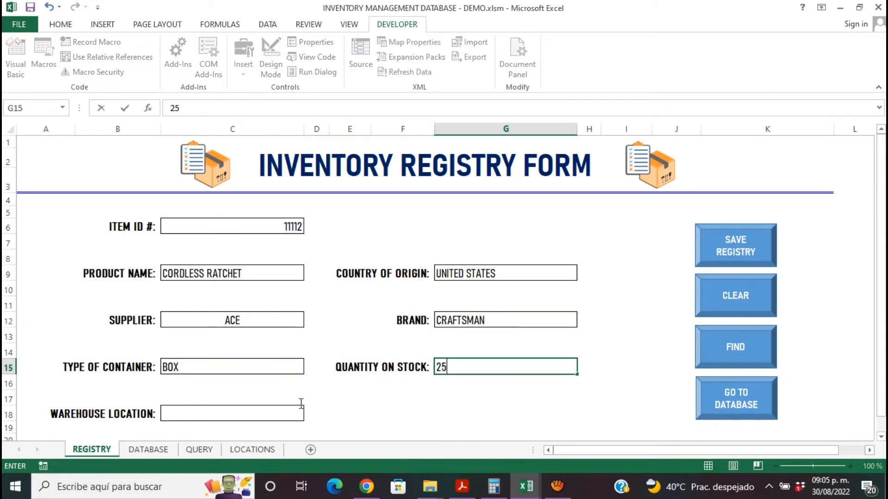
click(284, 415)
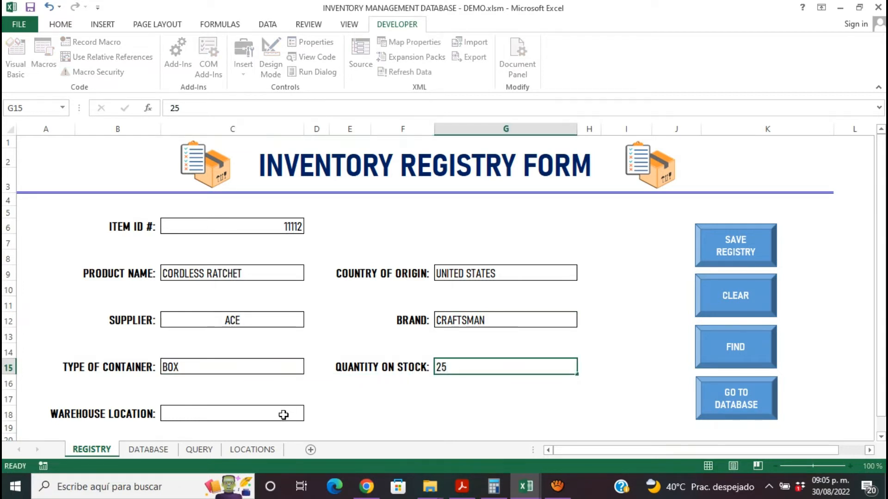
click(308, 416)
drag(309, 360, 311, 379)
click(256, 392)
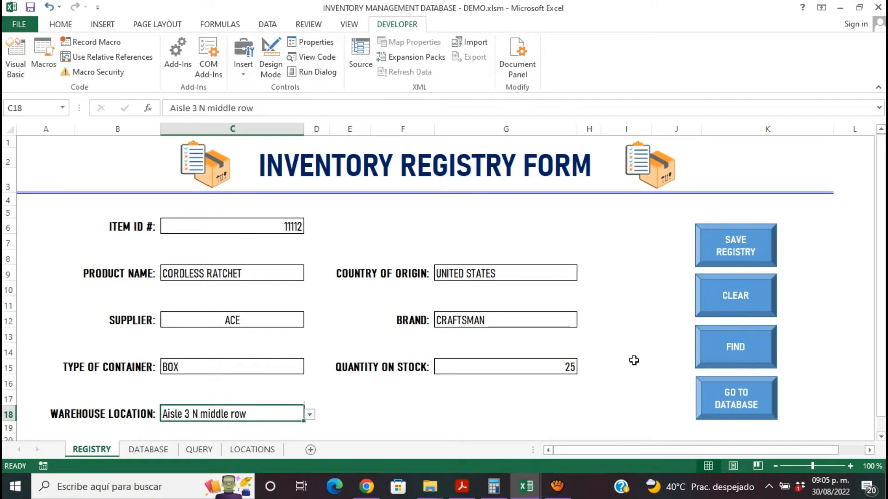
- Save the completed form with the SAVE REGISTRY macro and check the CORDLESS RATCHET record in the DATABASE sheet
click(738, 244)
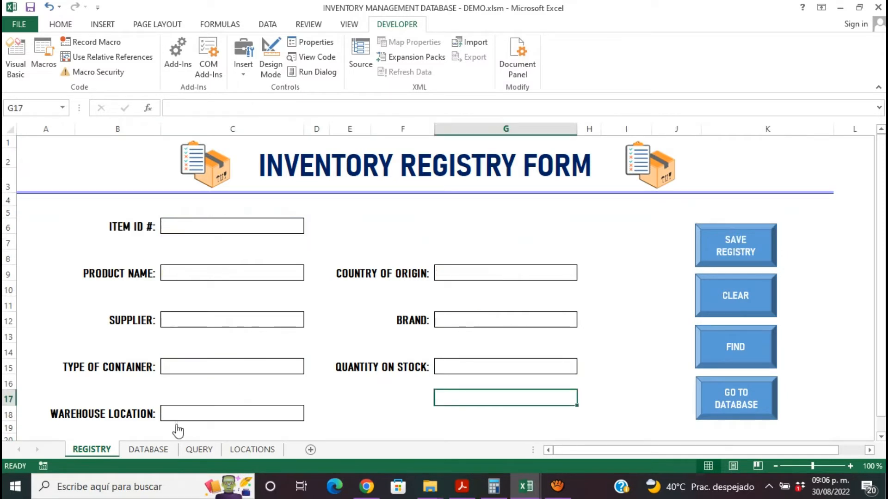
click(714, 418)
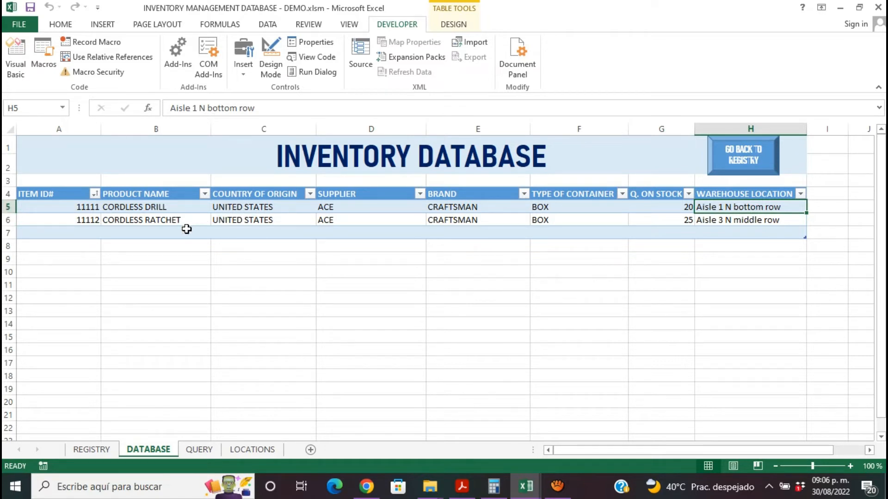
click(88, 222)
click(128, 223)
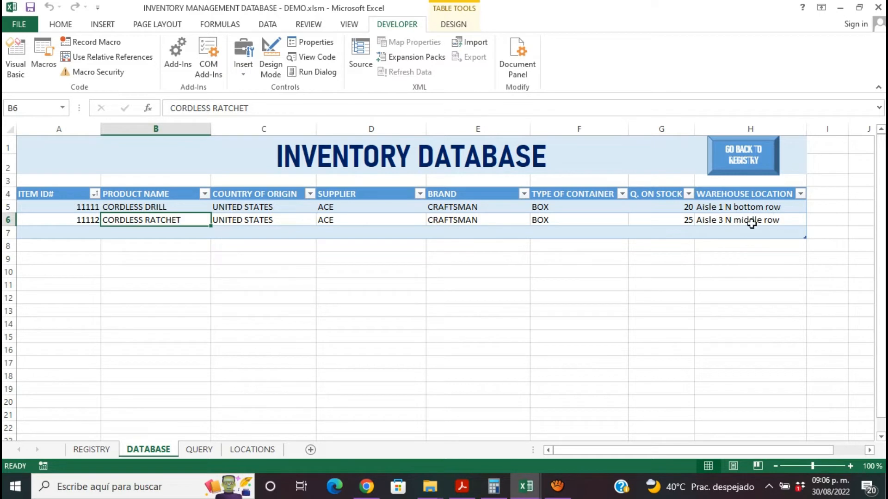
- Return to the registry form and enter 54LÑKLÑ as the item ID and ASDAS as the product name
click(748, 162)
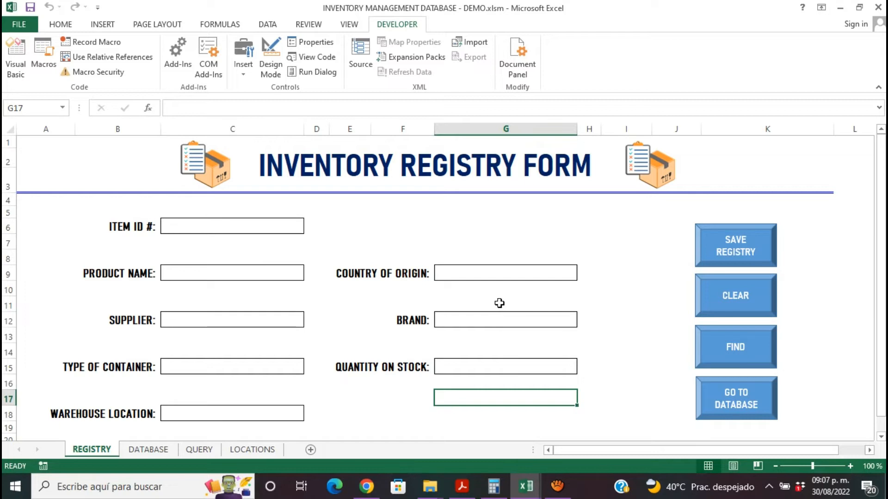
click(262, 223)
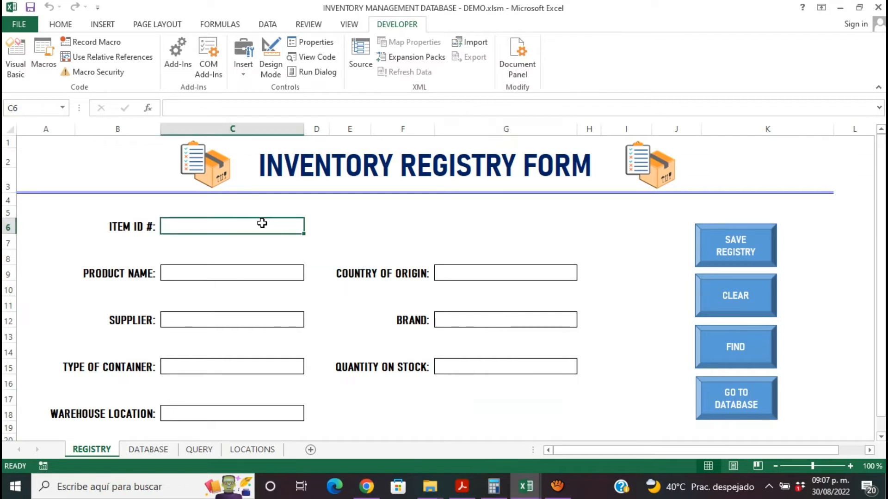
text(54LÑKLÑ)
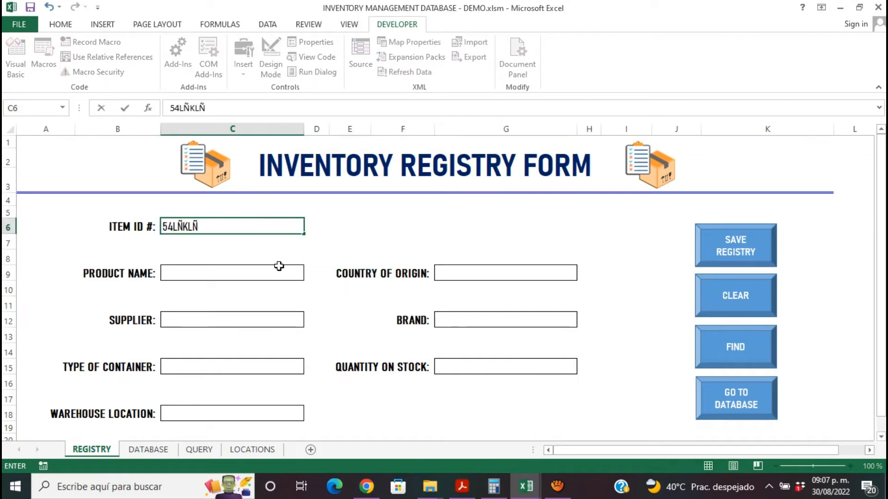
click(278, 267)
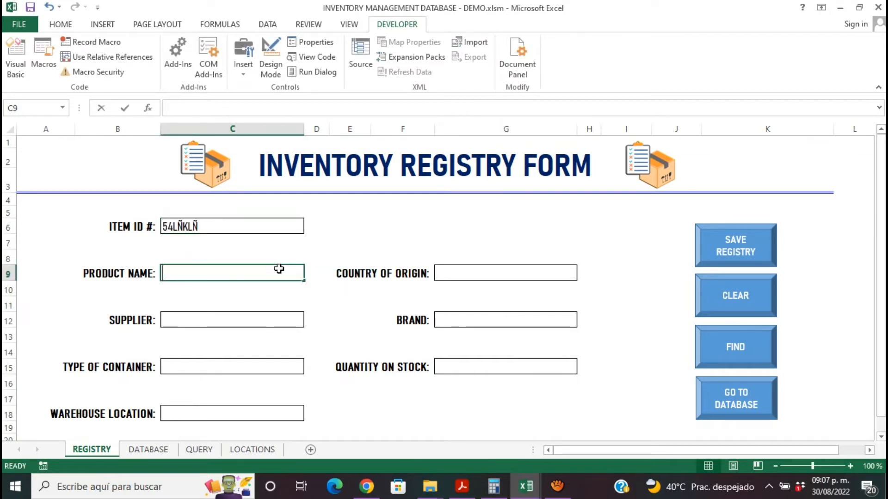
text(ASDAS)
- Enter SDF as the supplier and DFS as the type of container in the registry form
click(277, 319)
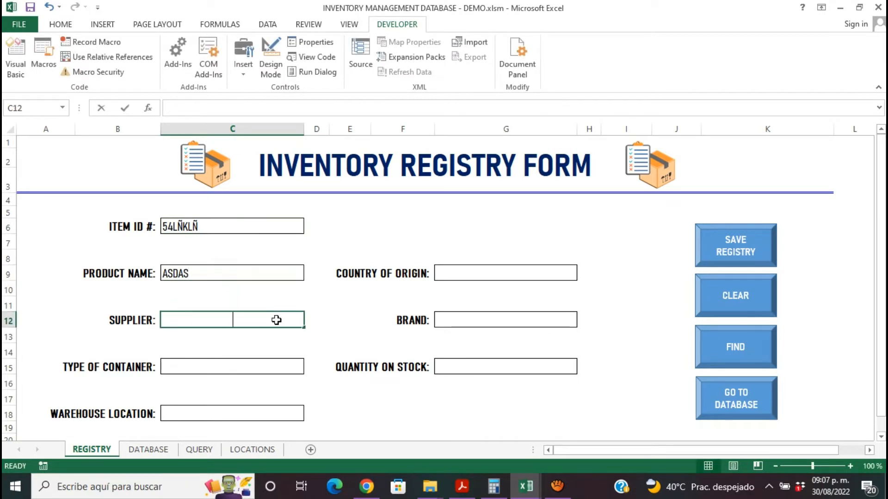
text(SDF)
click(273, 366)
text(DFS)
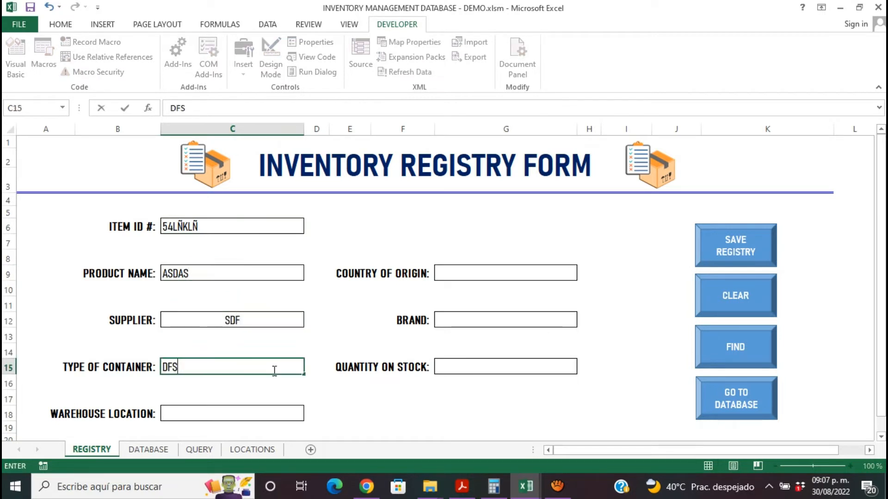
click(274, 413)
text(SFS)
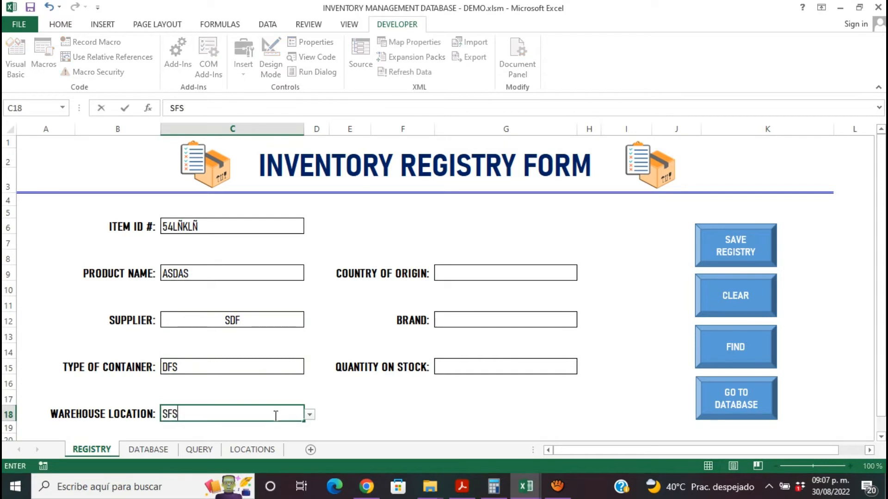
click(310, 414)
click(446, 279)
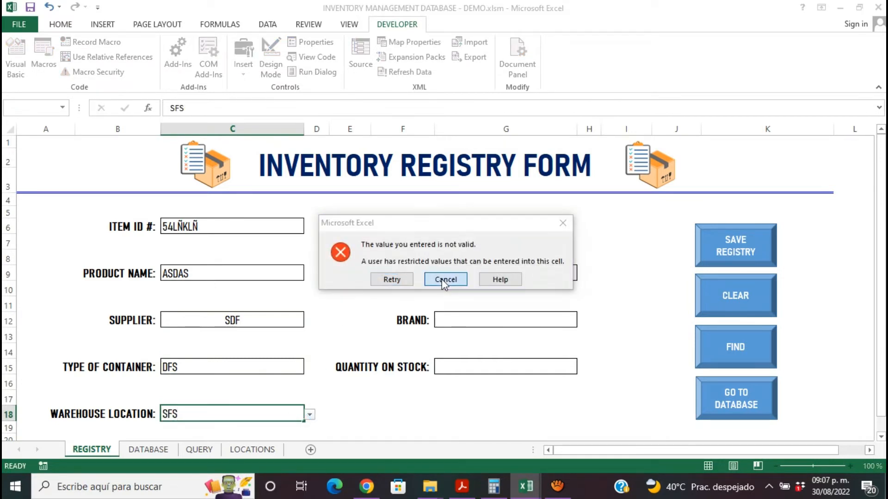
- Choose Aisle 1 S top row as the warehouse location and enter SDASD as the country of origin
click(308, 416)
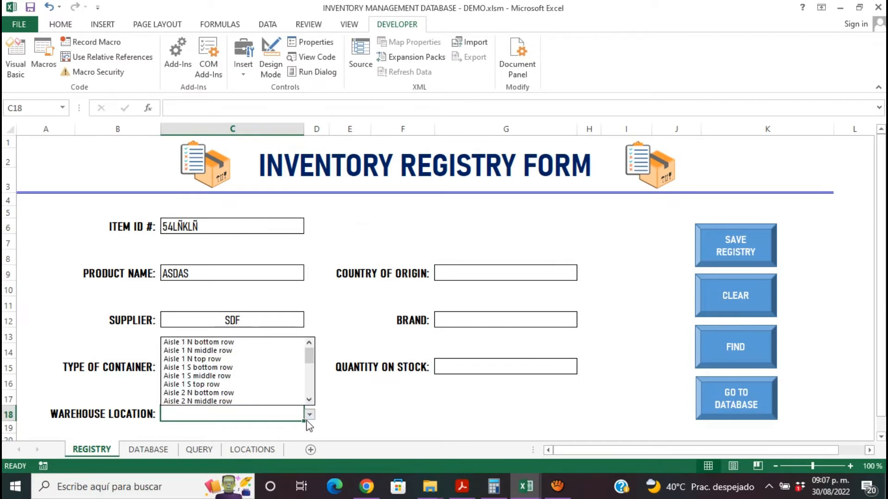
click(263, 383)
click(510, 274)
text(SDASD)
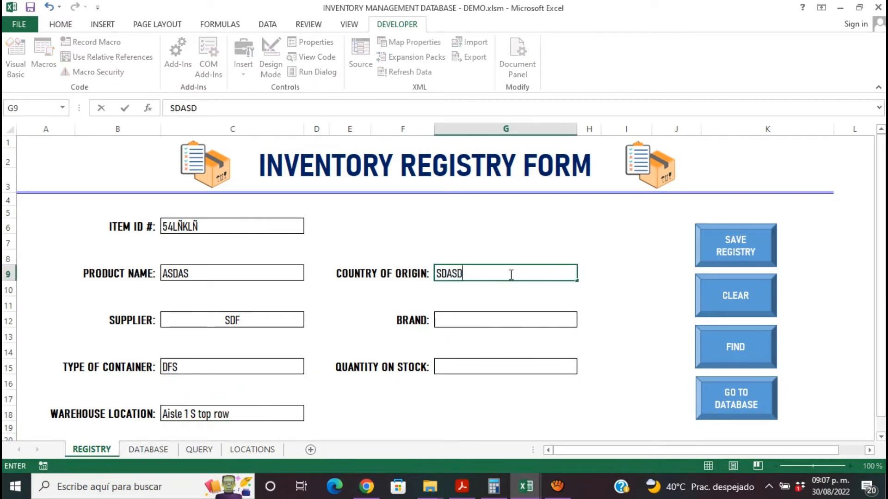
- Enter DAD as the brand and ASDA as the quantity on stock in the registry form
click(507, 319)
text(DAD)
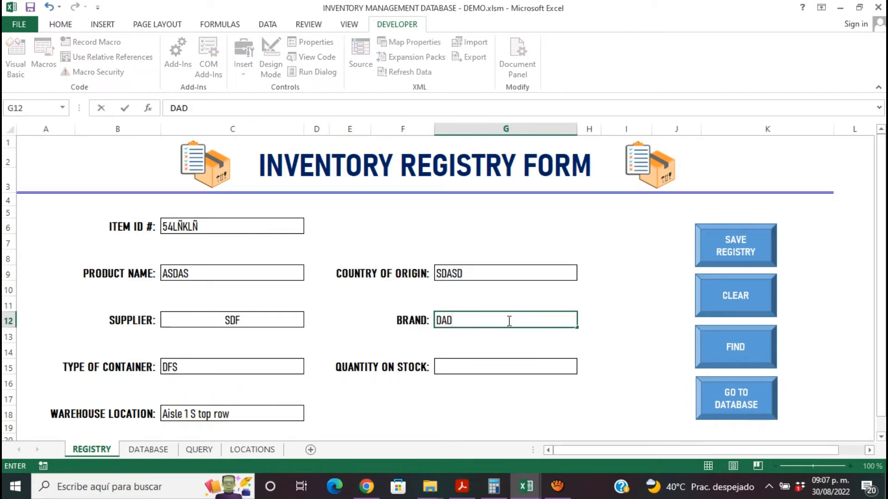
click(508, 361)
text(ASDA)
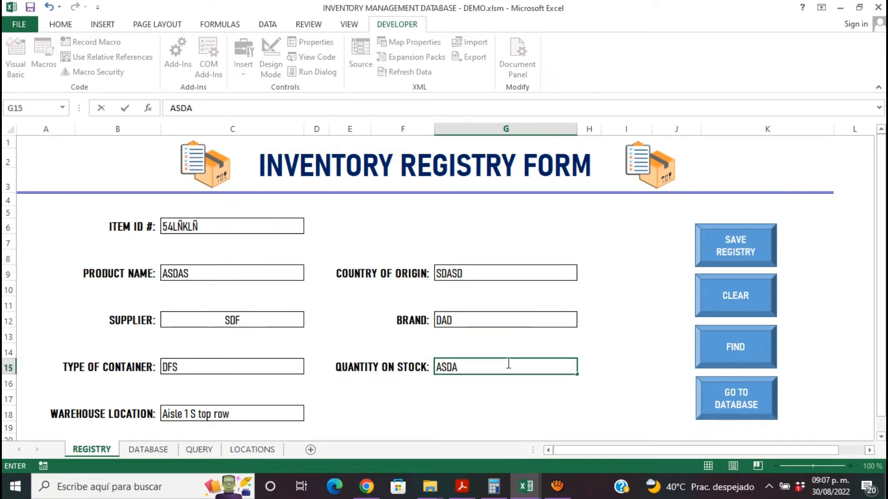
click(509, 216)
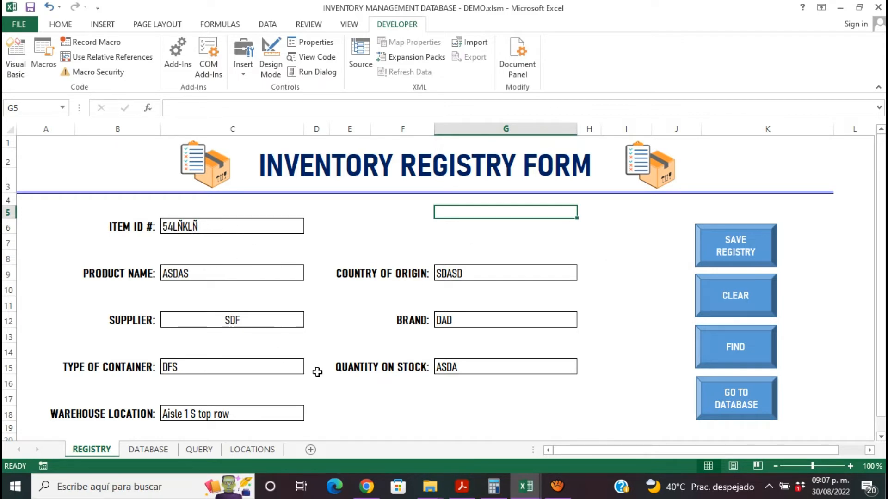
- Start recording a macro named CLEAR, stored in this workbook
click(80, 44)
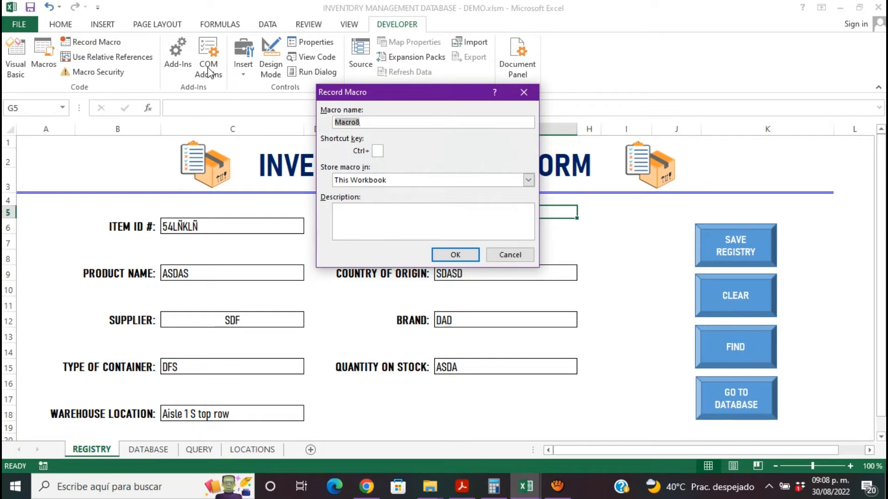
text(CLEAR)
click(457, 254)
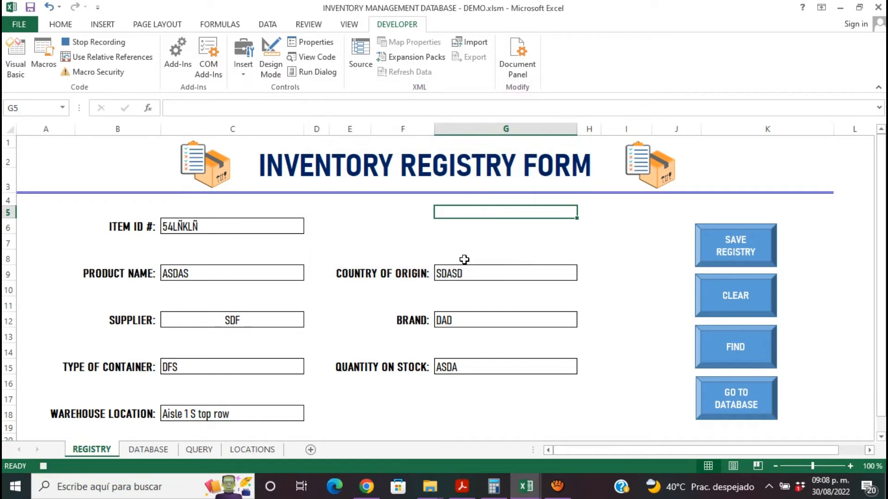
- Delete the contents of the item ID, product name, supplier, type of container and warehouse location cells
click(202, 229)
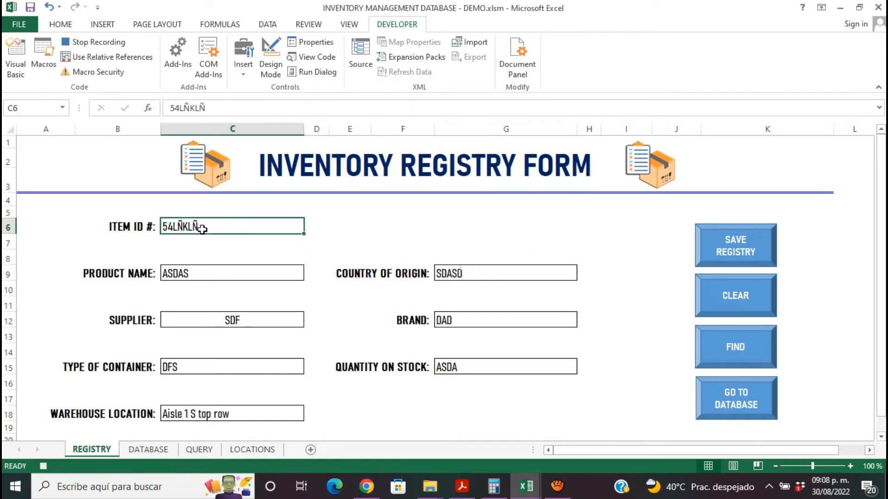
key(Delete)
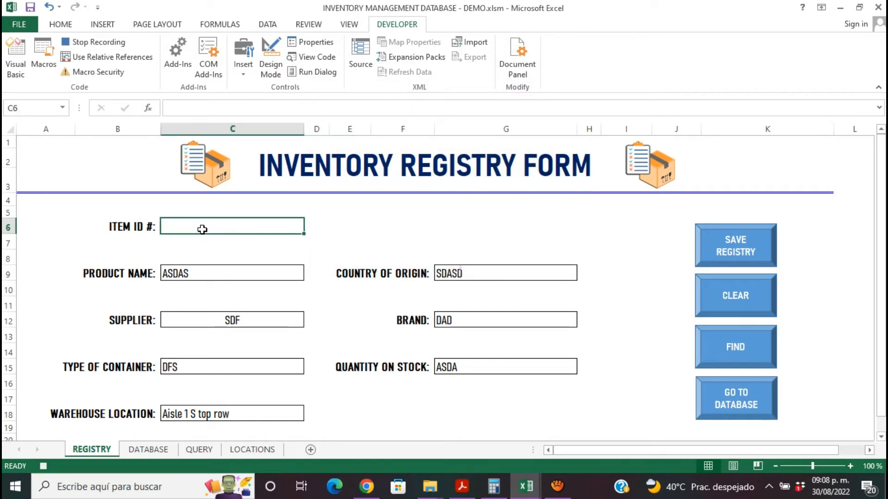
click(208, 274)
key(Delete)
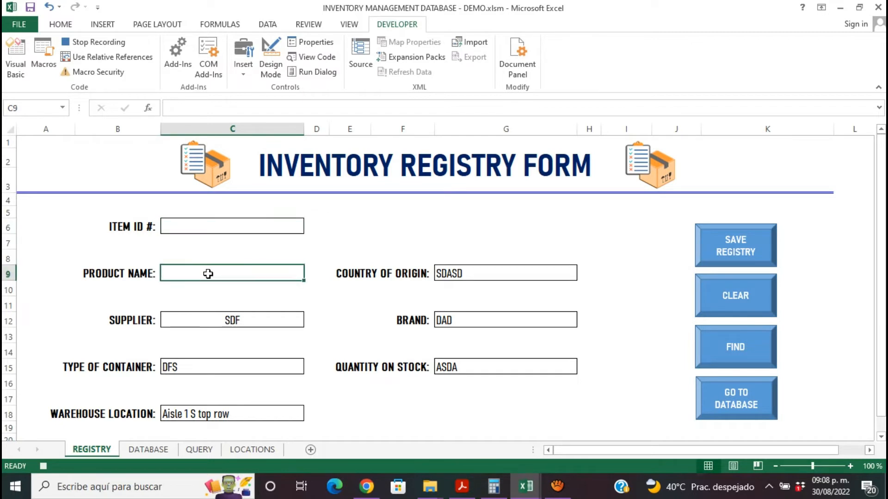
click(220, 315)
key(Delete)
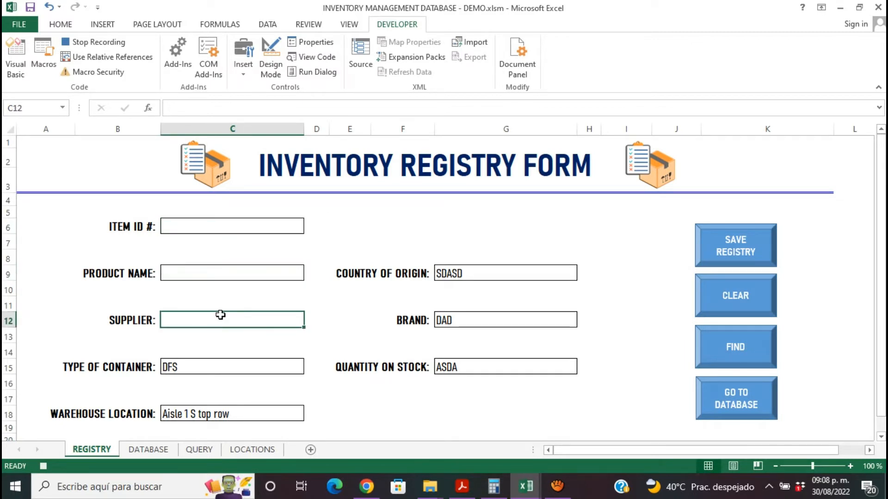
click(215, 367)
key(Delete)
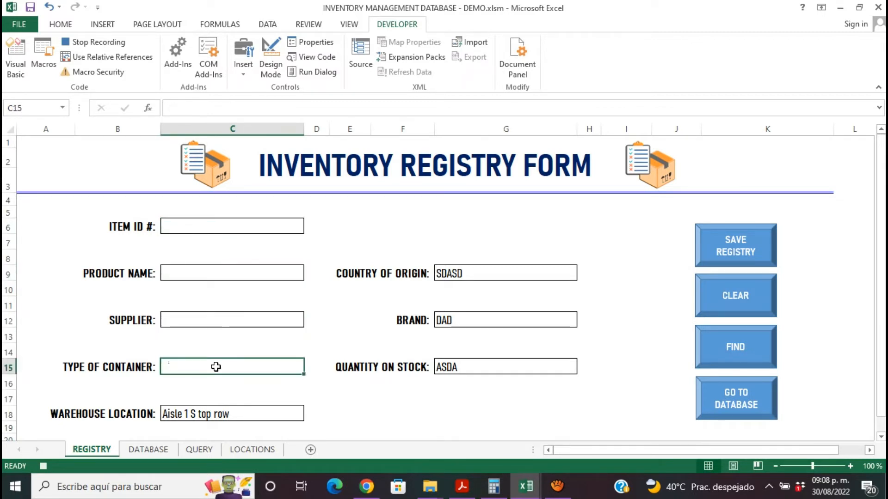
click(208, 413)
key(Delete)
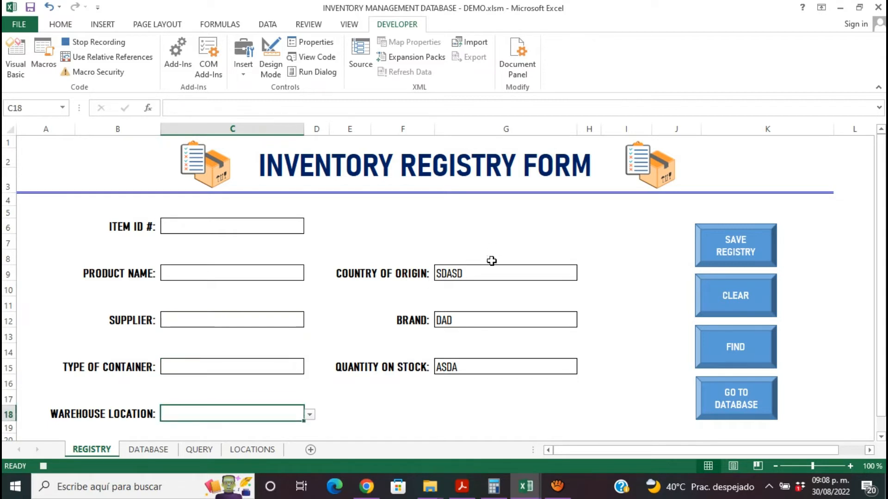
- Delete the country of origin, brand and quantity on stock entries, select cell G17 and stop the macro recording
click(485, 275)
key(Delete)
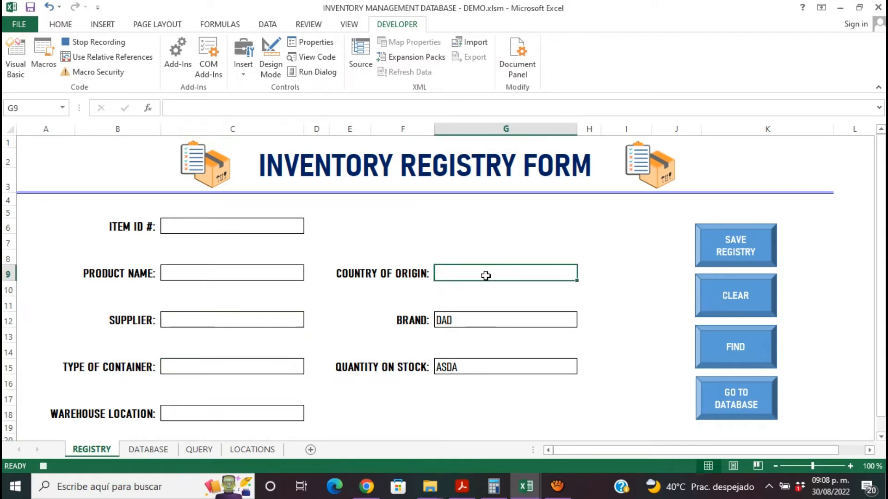
click(476, 325)
key(Delete)
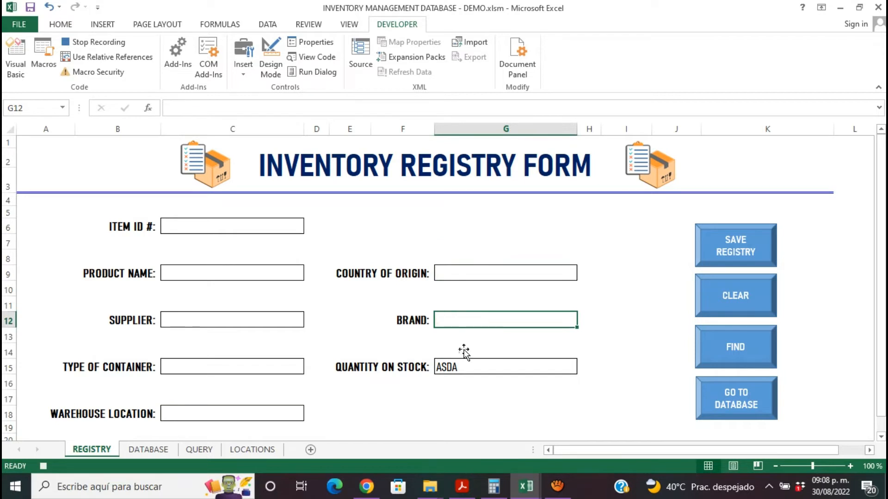
click(460, 370)
key(Delete)
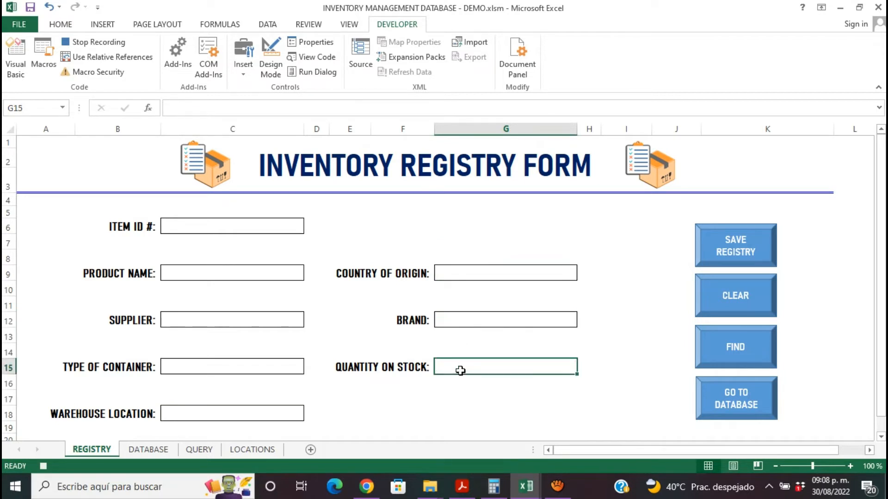
click(469, 403)
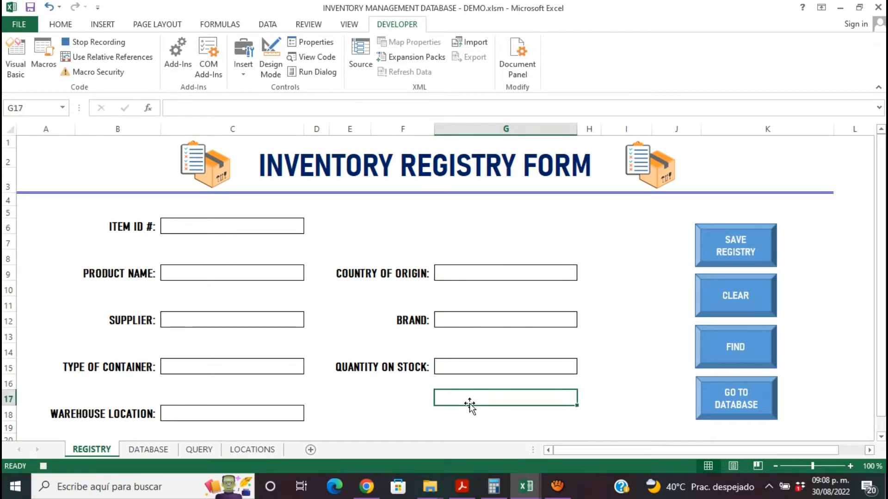
click(94, 43)
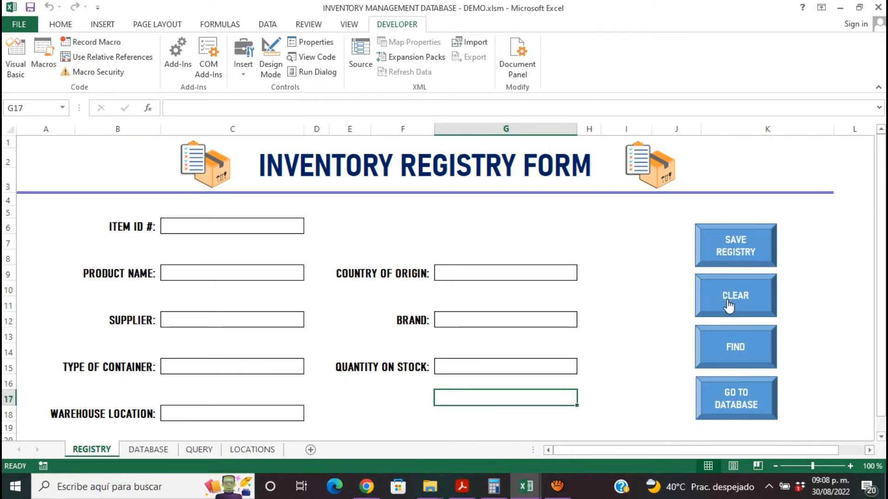
- Assign the CLEAR macro to the form's CLEAR button shape
right_click(729, 306)
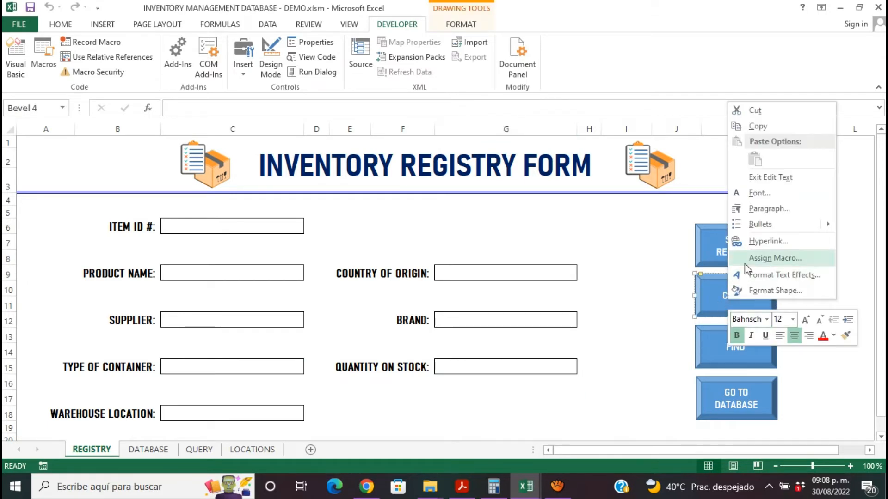
click(745, 262)
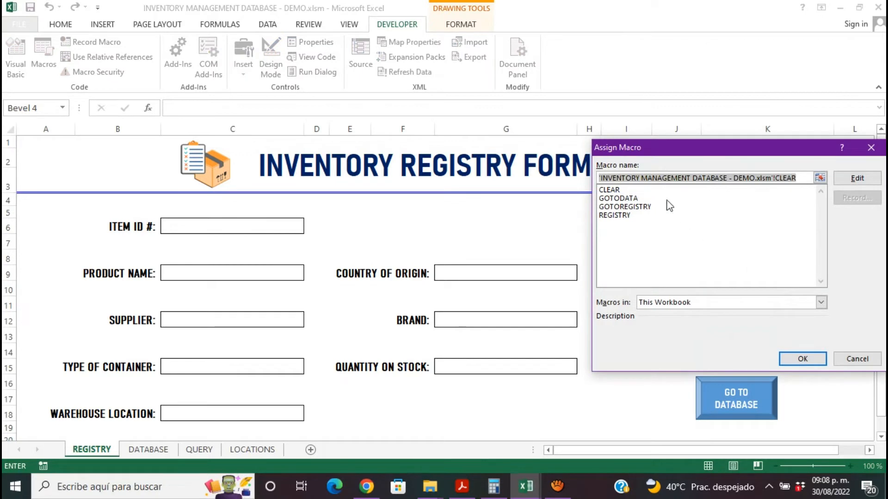
click(618, 190)
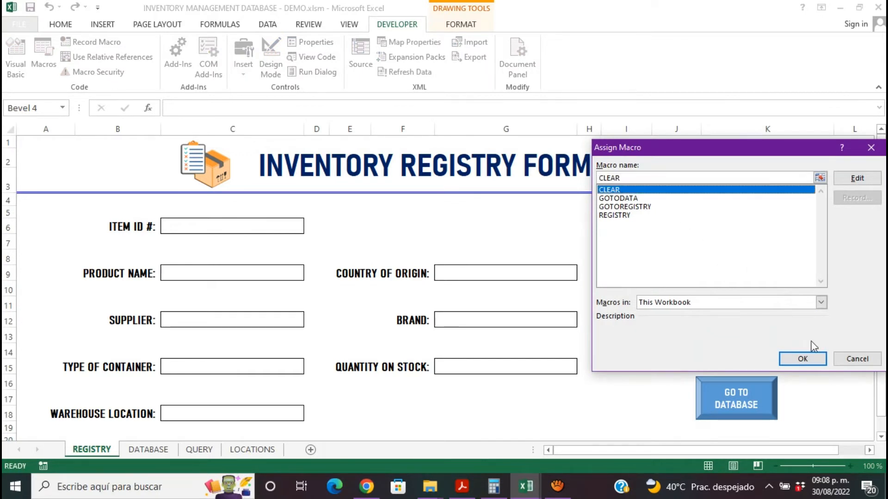
click(814, 357)
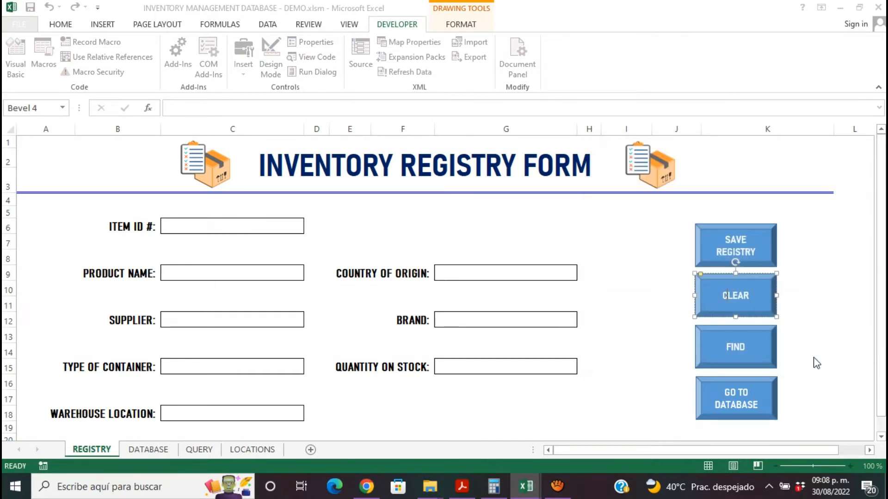
click(813, 333)
- Enter test values 545 as the item ID and SXZX as the product name in the registry form
click(274, 230)
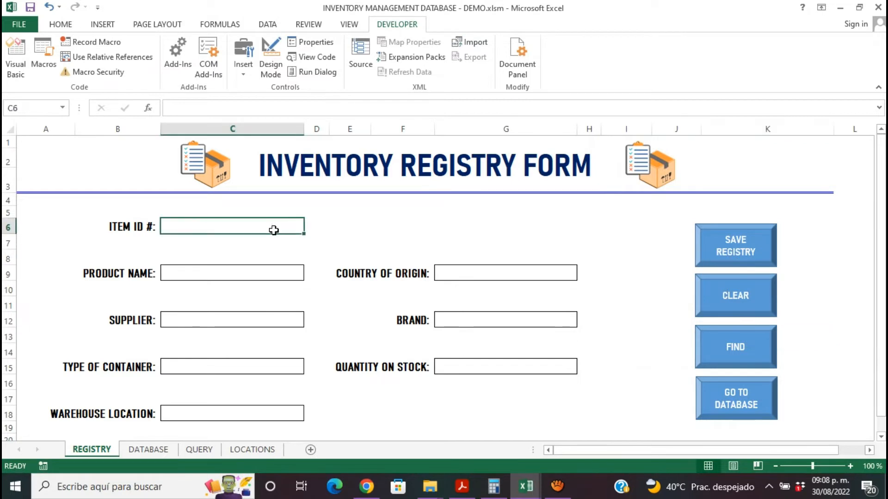
text(545)
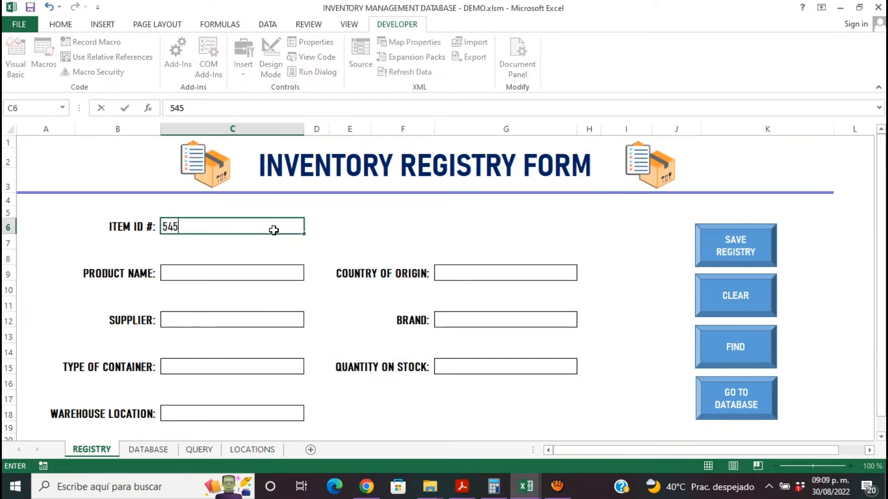
click(273, 274)
text(SXZX)
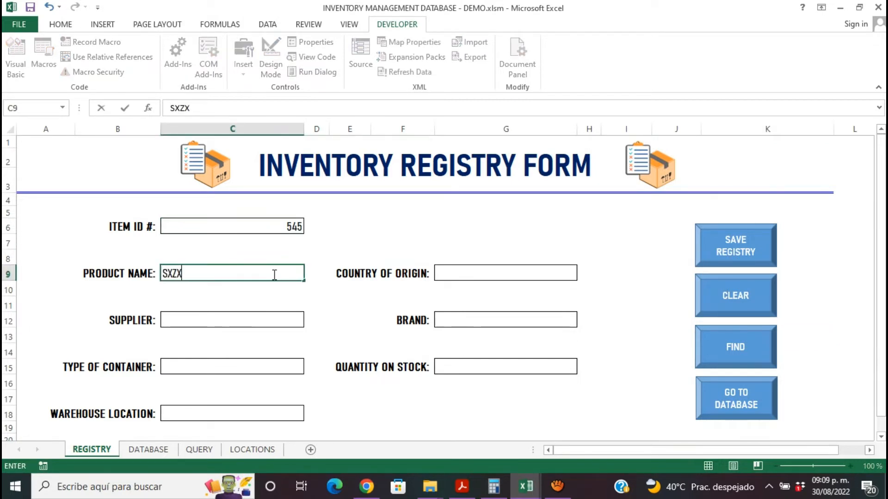
- Enter test values <ZX<Z as the supplier and SDFS as the type of container in the registry form
click(277, 317)
text(<ZX<Z)
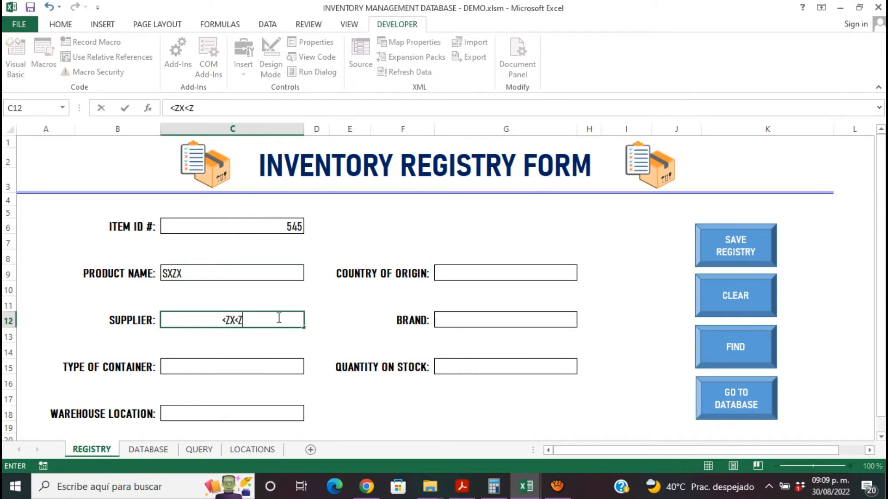
click(274, 373)
text(SDFS)
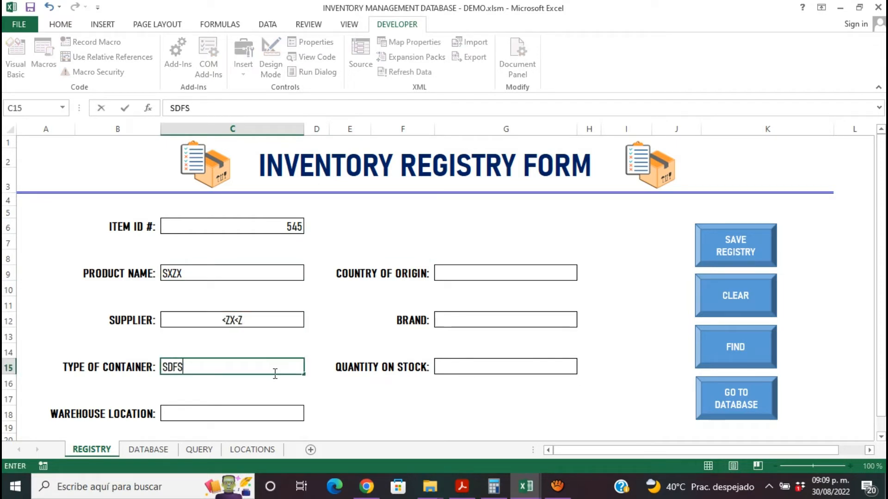
- Choose Aisle 1 S middle row as the warehouse location and enter SDFS as the country of origin in the registry form
click(284, 414)
click(309, 415)
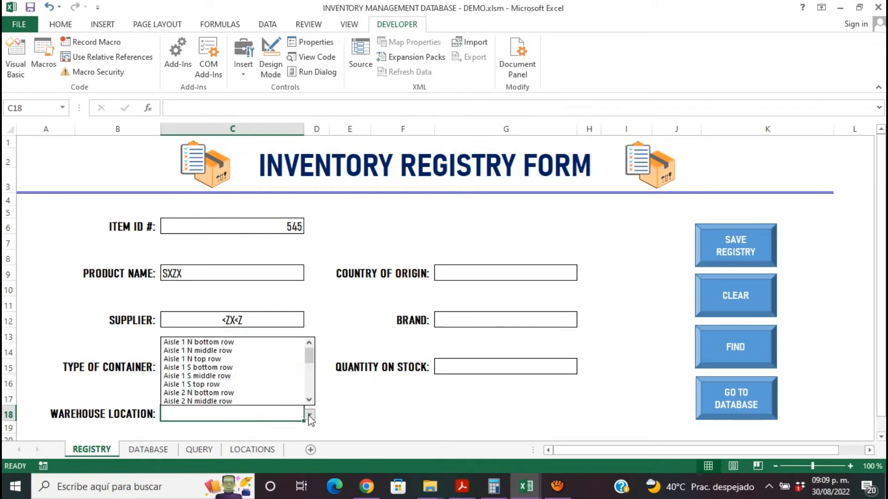
click(284, 376)
click(509, 275)
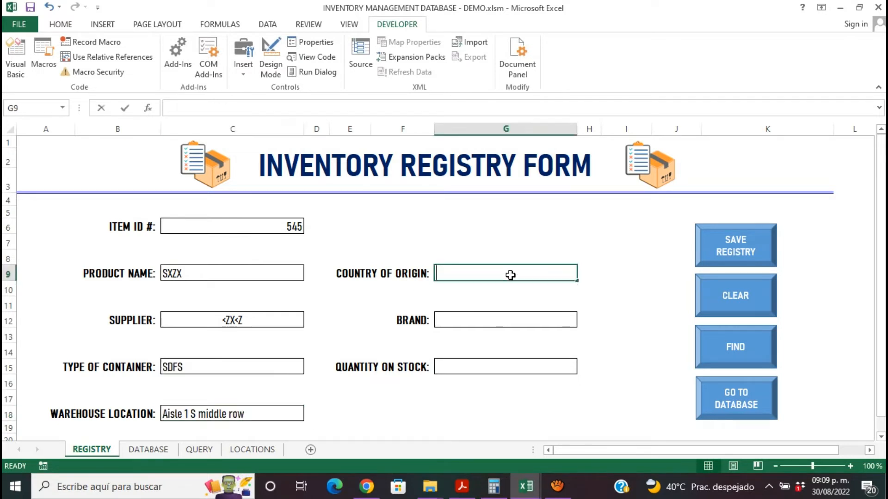
text(SDFS)
- Enter SDFS as the brand and SFSDF as the quantity on stock, and run the form's CLEAR macro to test it
click(514, 324)
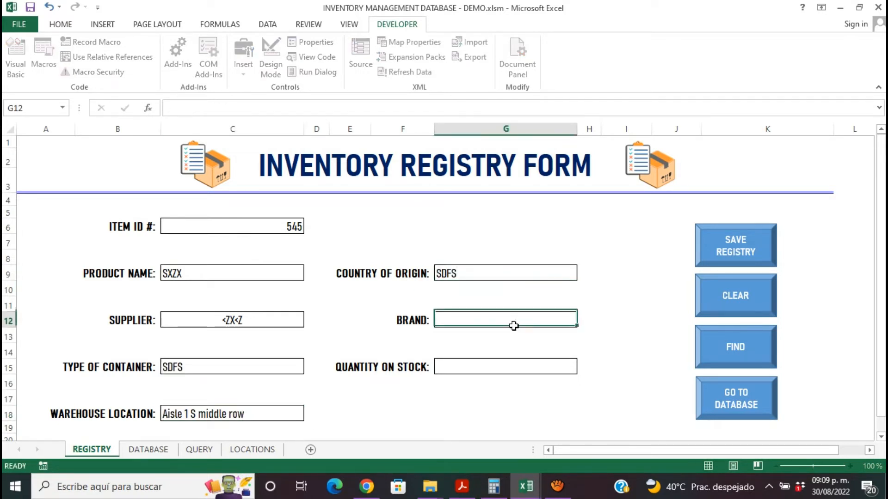
text(SDFS)
click(513, 365)
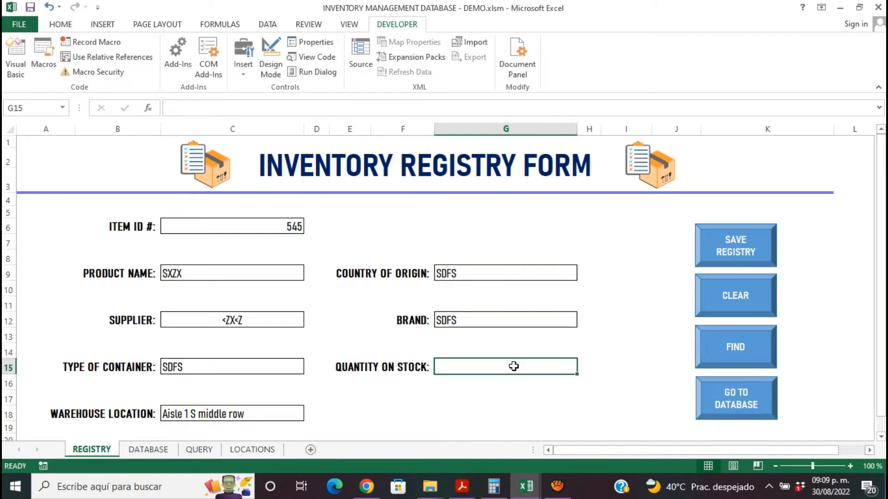
text(SFSDF)
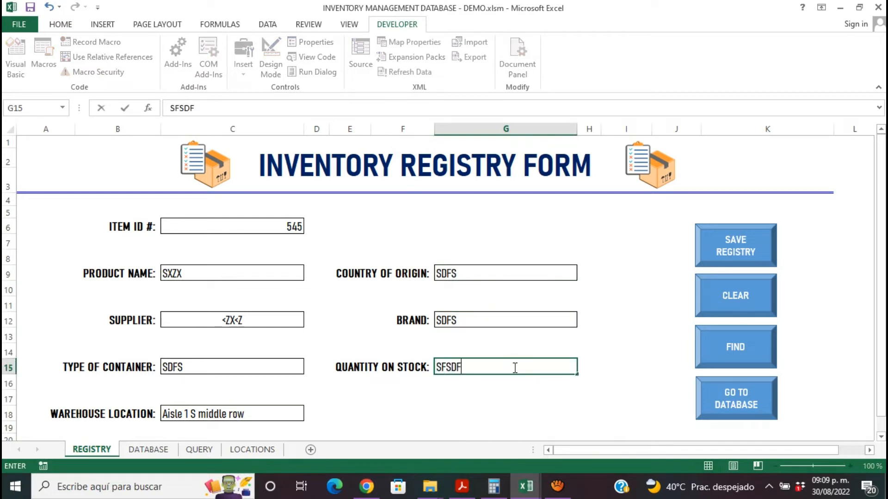
click(760, 296)
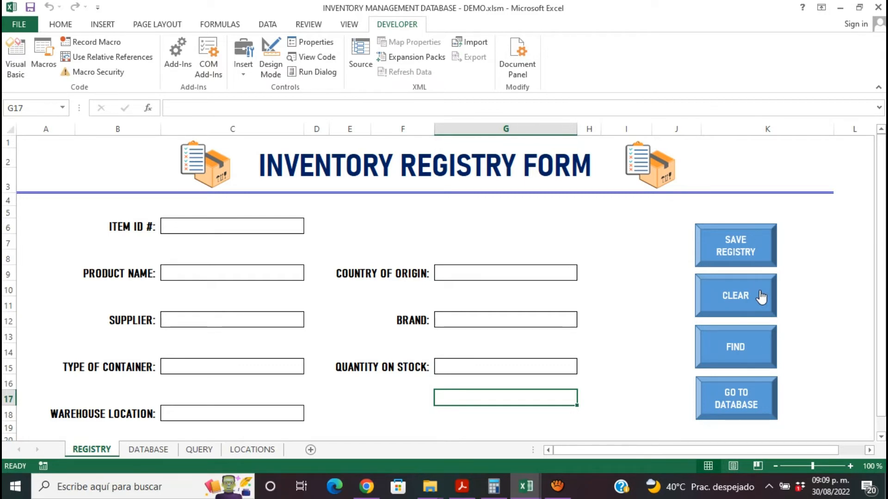
click(767, 350)
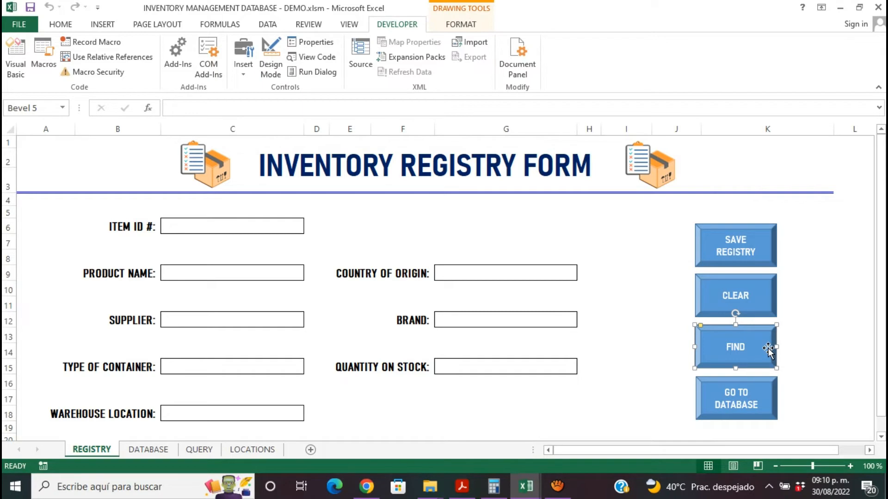
click(193, 452)
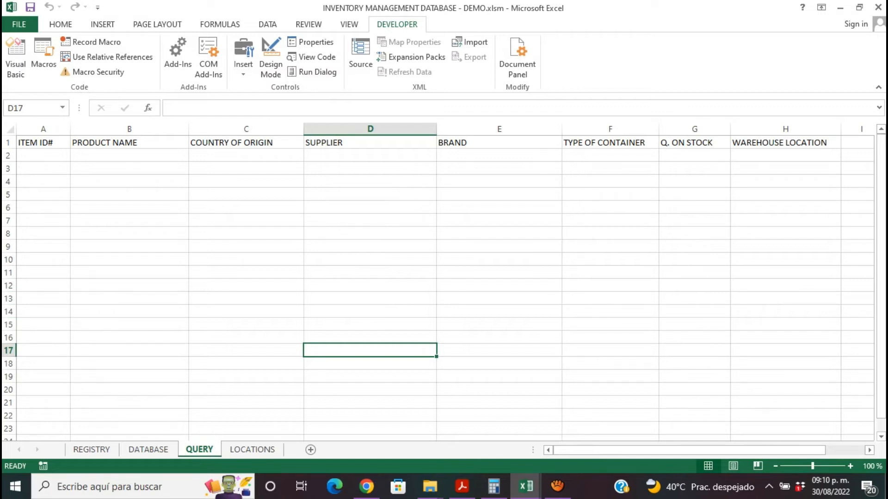
click(6, 143)
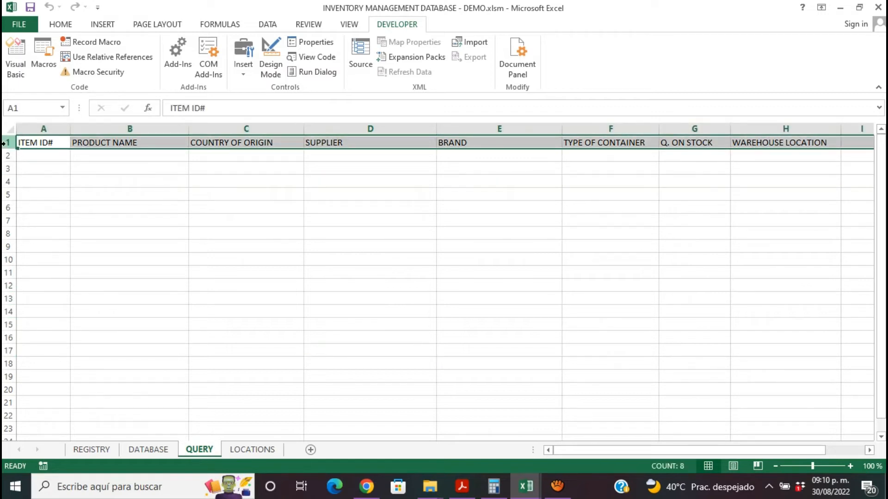
click(149, 449)
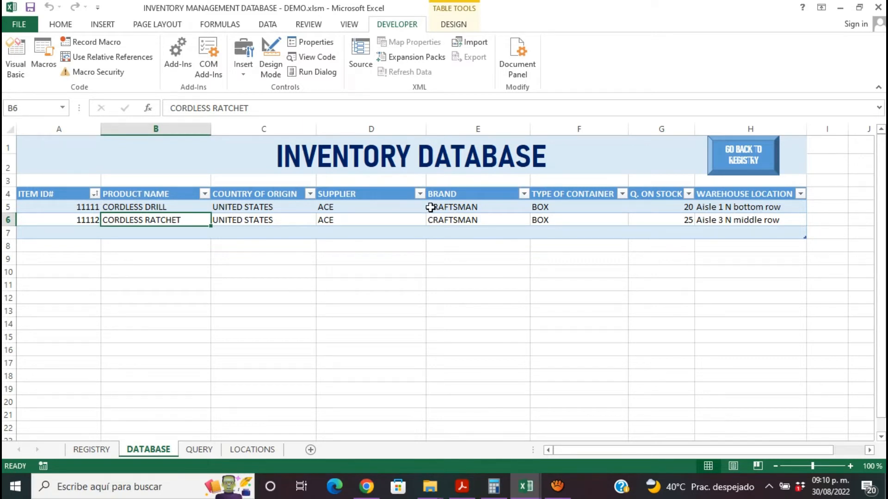
click(201, 451)
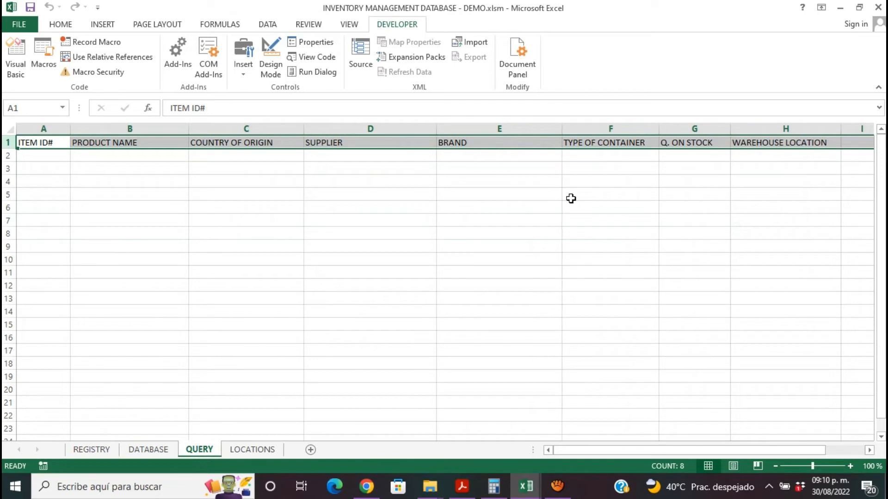
- Copy header row 4 of the DATABASE sheet and paste it as values into row 5 of the QUERY sheet
click(148, 450)
click(7, 194)
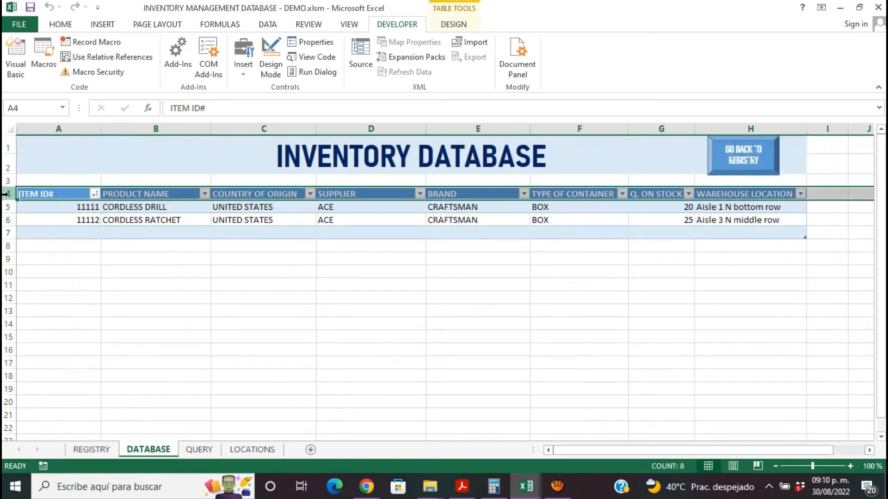
right_click(7, 194)
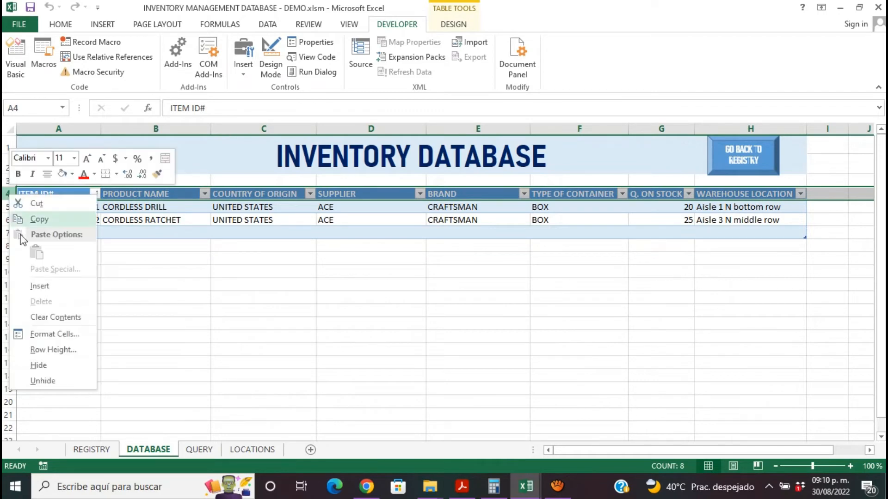
click(51, 220)
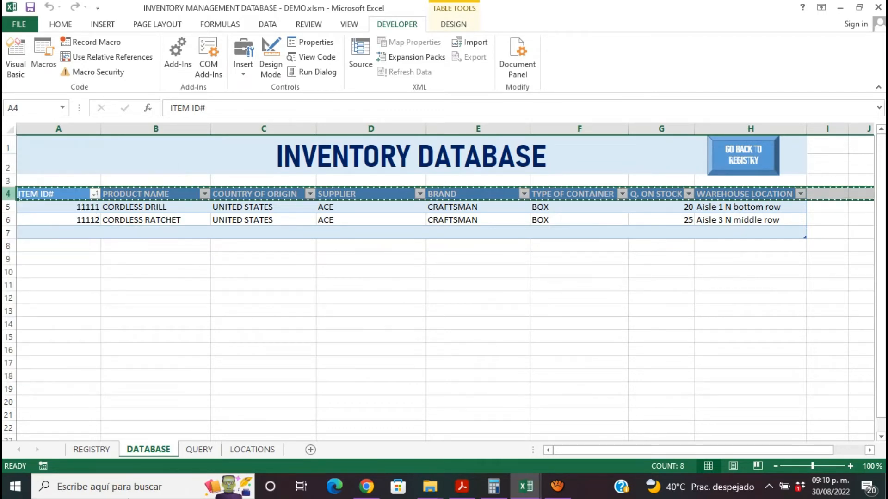
click(203, 451)
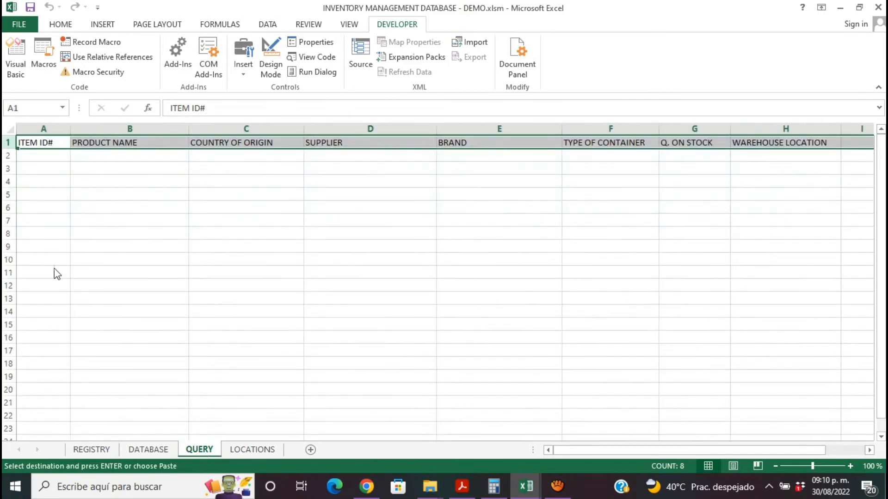
click(8, 195)
right_click(8, 195)
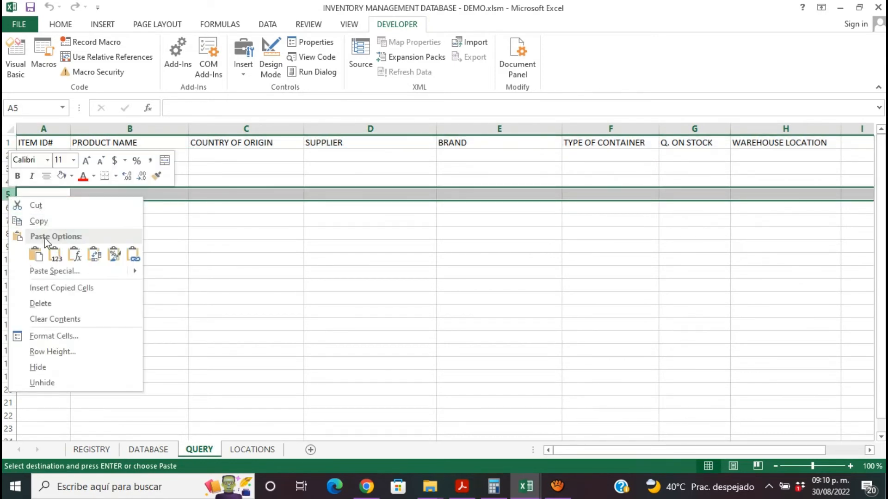
click(55, 255)
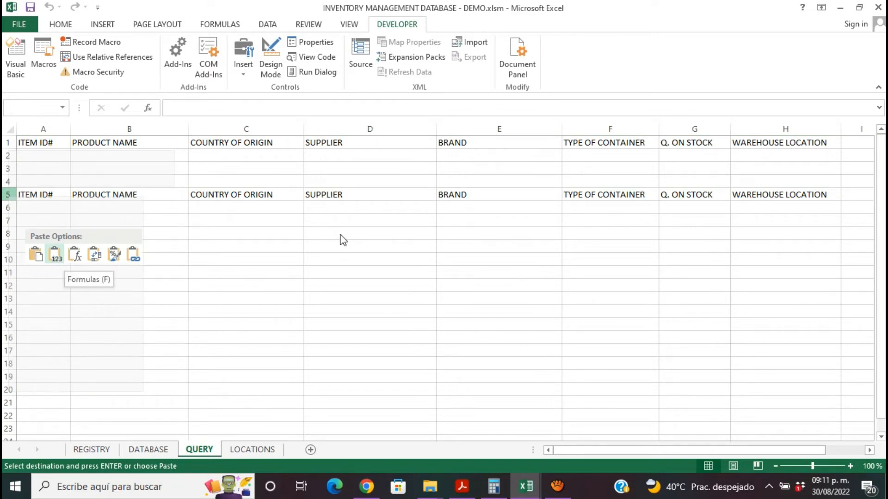
- Undo the header paste in row 5 of the QUERY sheet
key(ctrl+z)
key(shift+F10)
key(Escape)
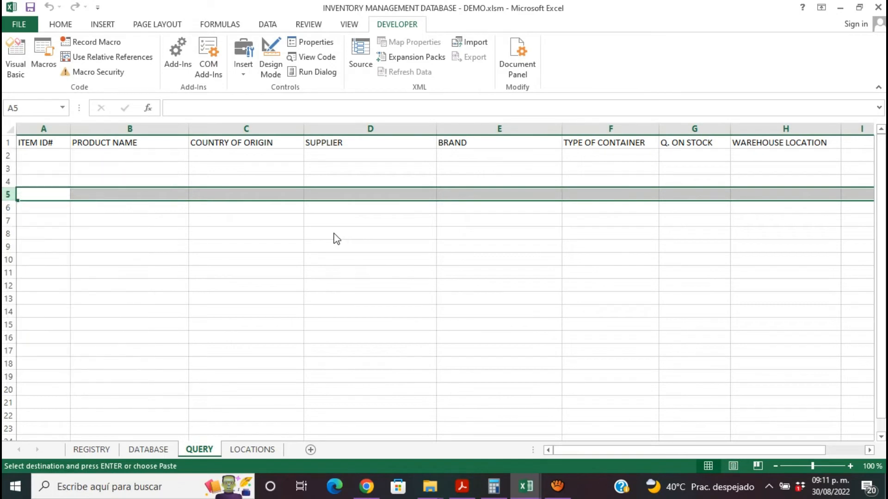
- Examine the item records on the DATABASE sheet against the REGISTRY form and QUERY headers, leaving cell A2 selected on the QUERY sheet
click(143, 449)
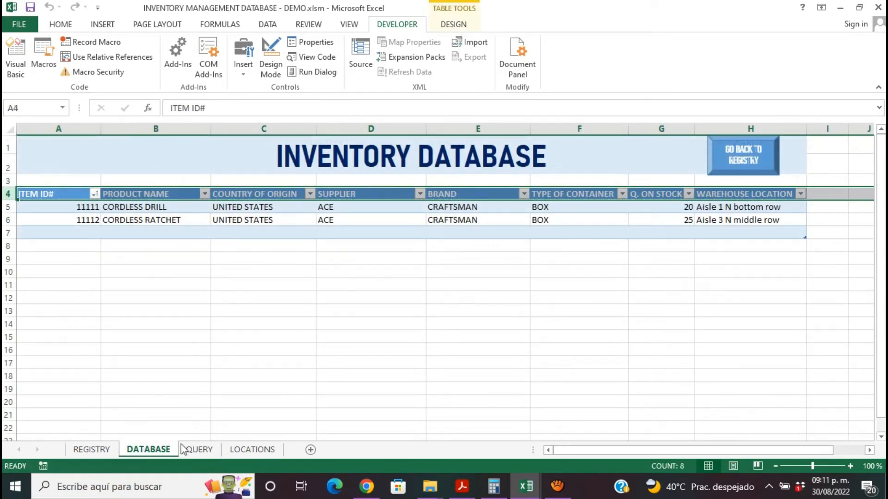
click(193, 448)
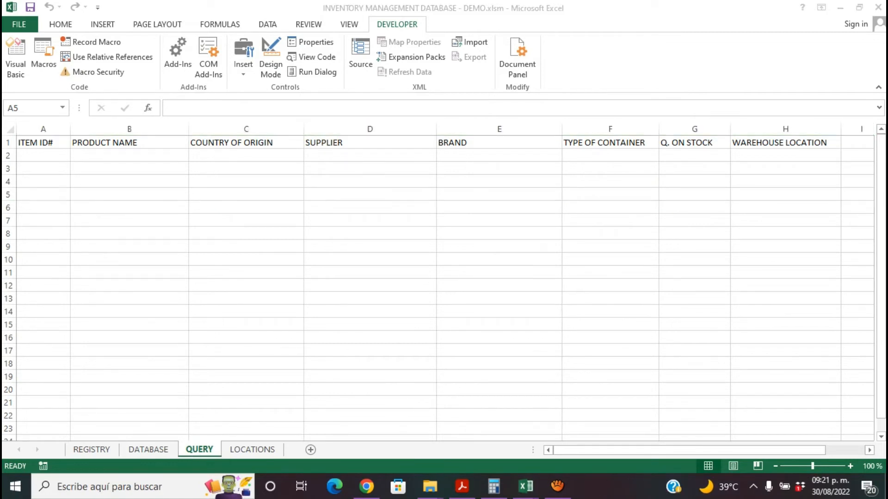
click(523, 315)
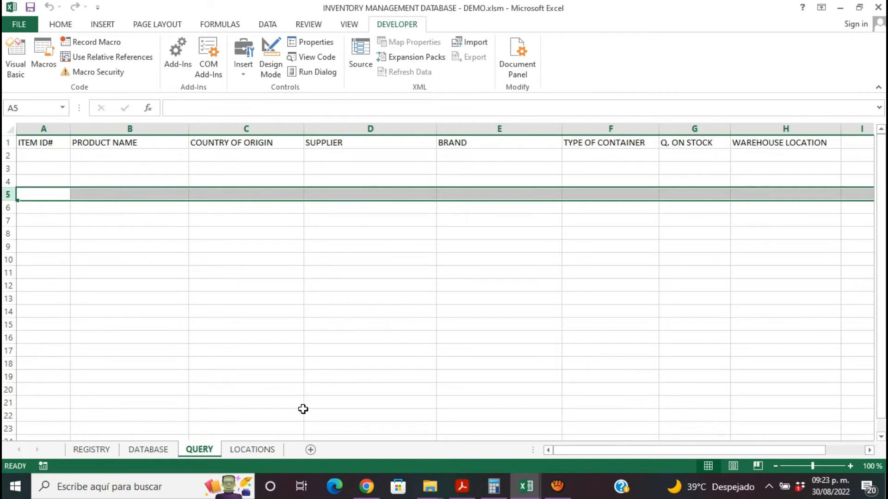
click(134, 451)
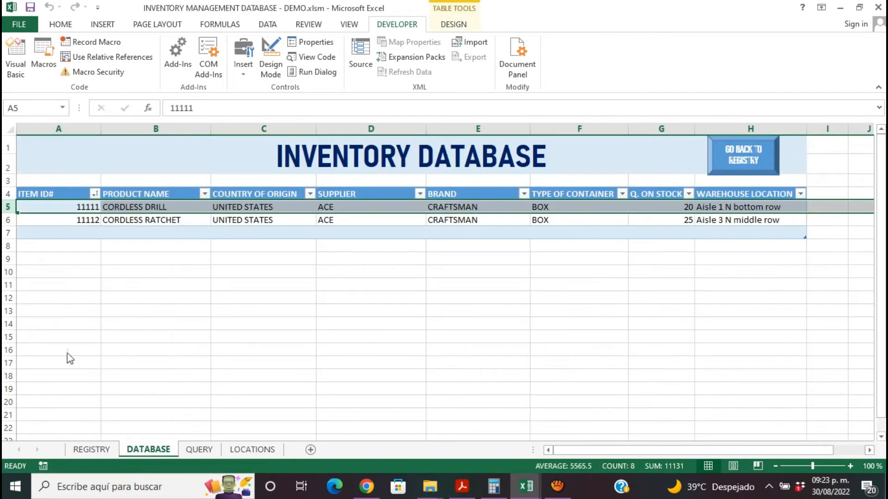
click(65, 208)
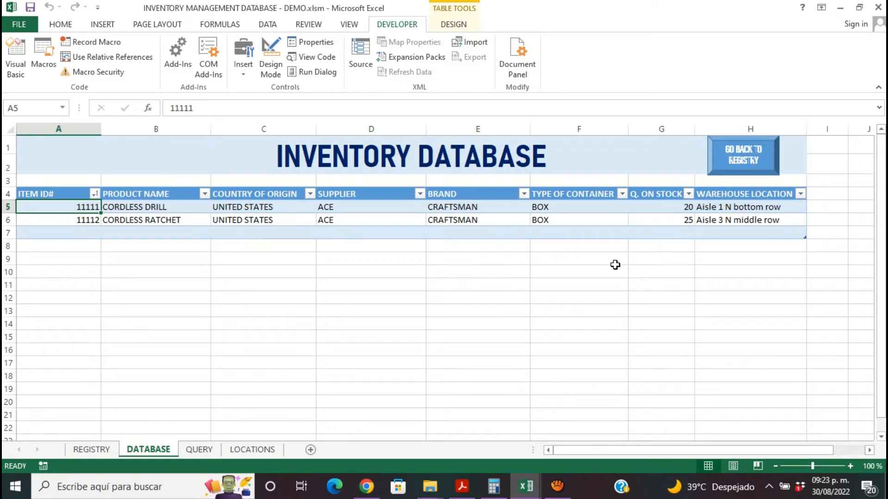
click(200, 449)
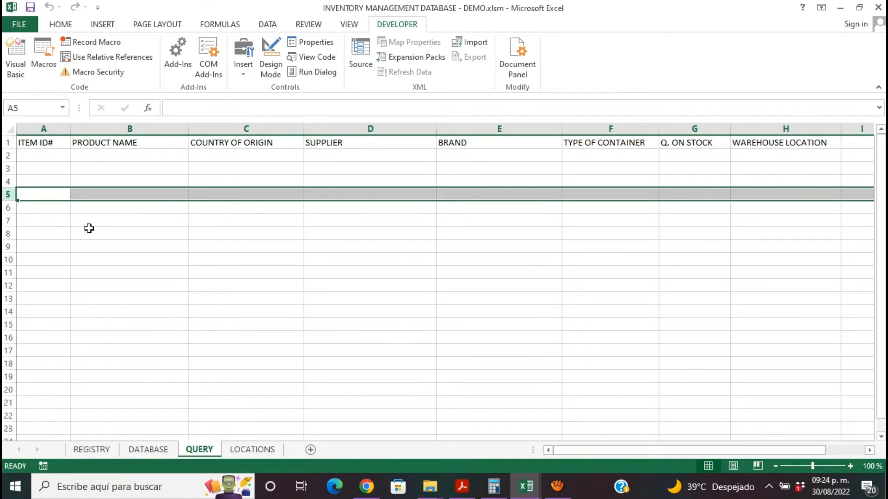
click(58, 159)
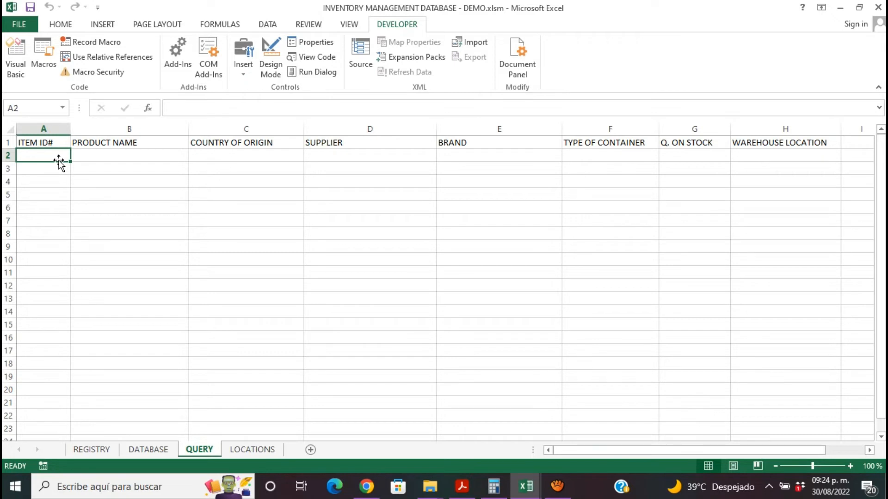
text(=)
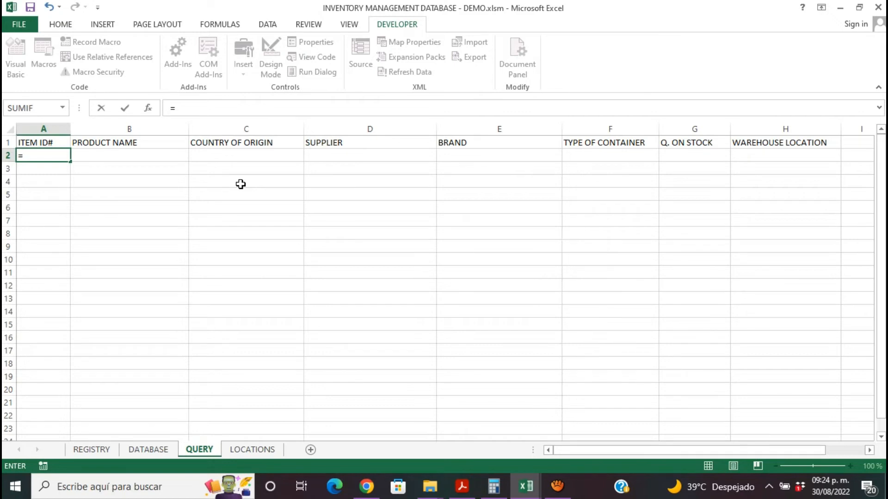
key(BackSpace)
click(157, 449)
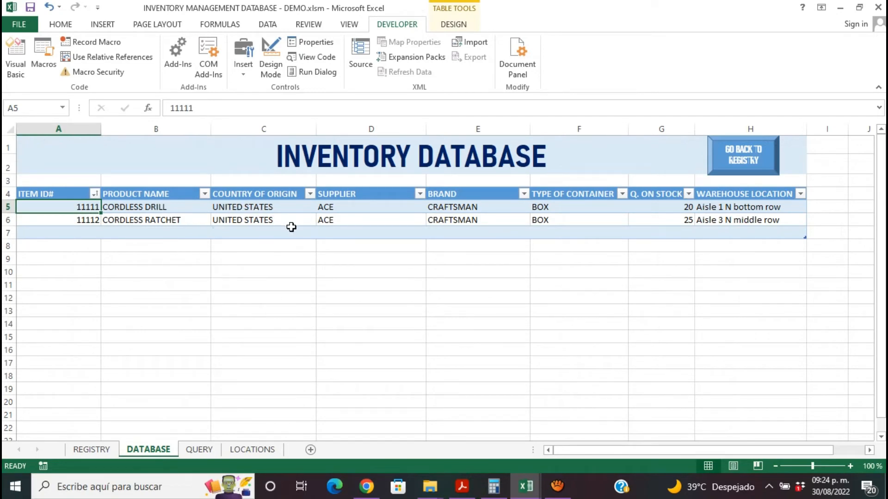
click(112, 450)
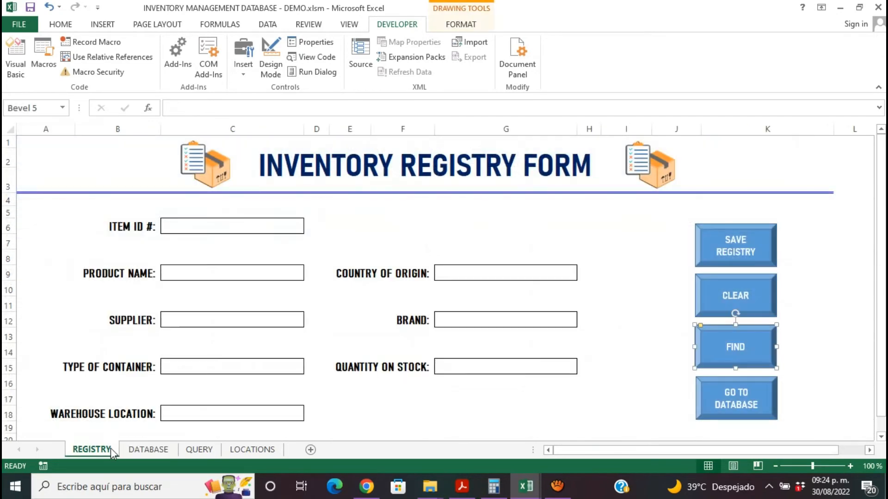
click(141, 450)
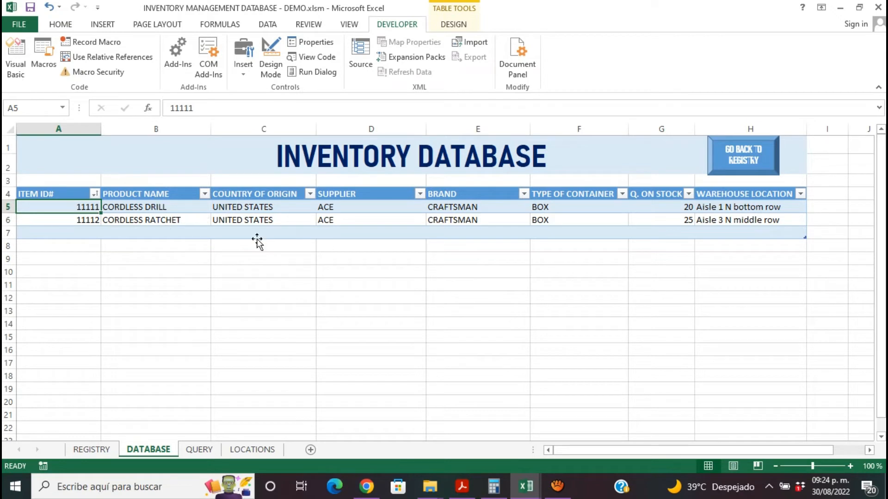
click(208, 450)
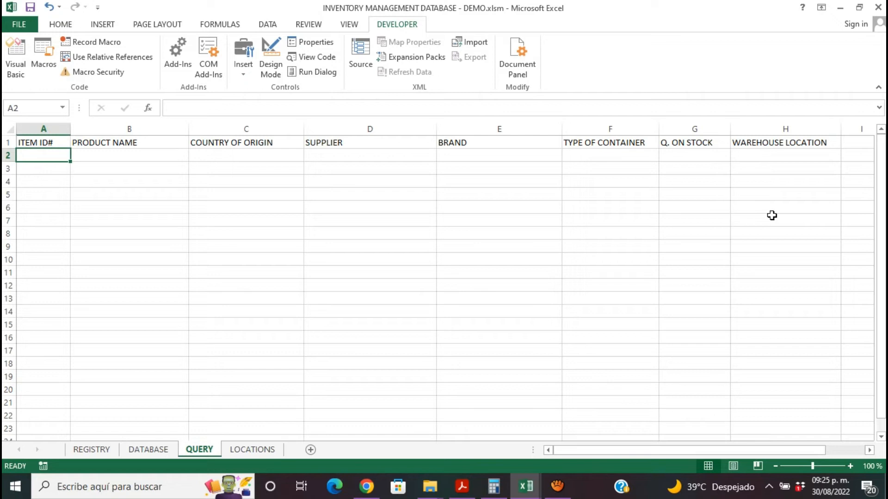
- Begin a formula in cell A2 of the QUERY sheet with VLOOKUP nested inside IFERROR, as =IFERROR(VLOOKUP(
text(=)
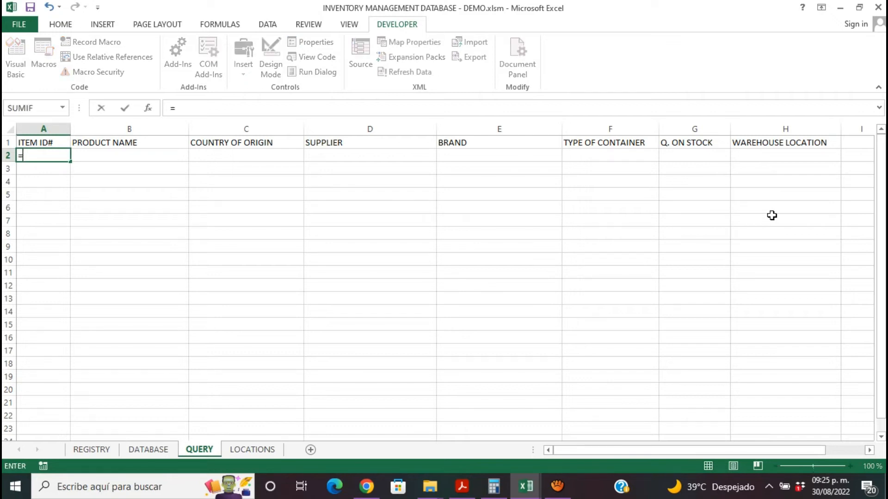
text(IFERROR()
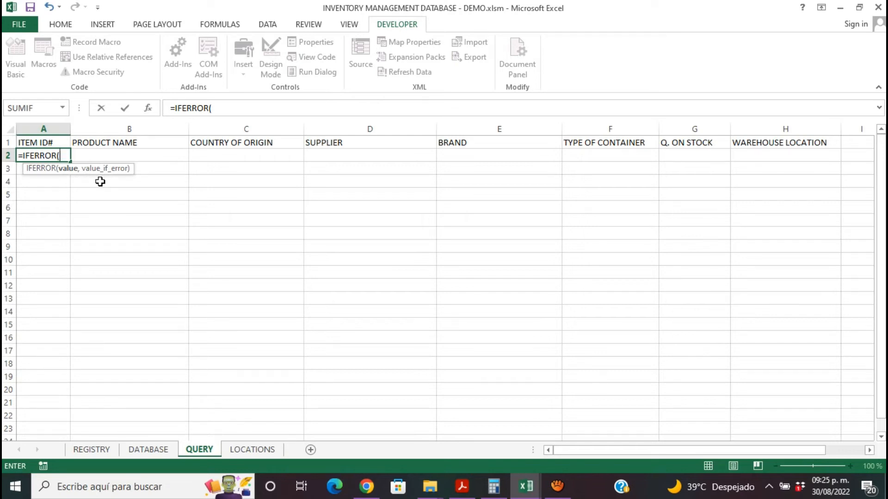
text(VLOO)
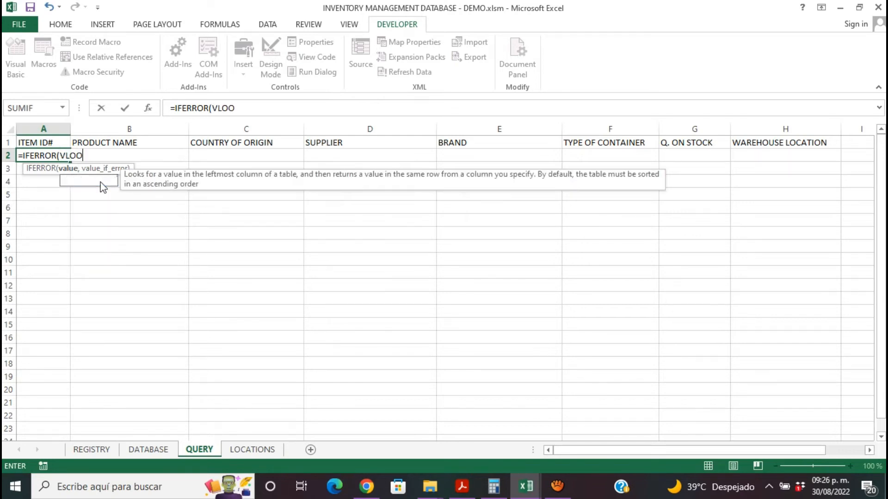
text(K)
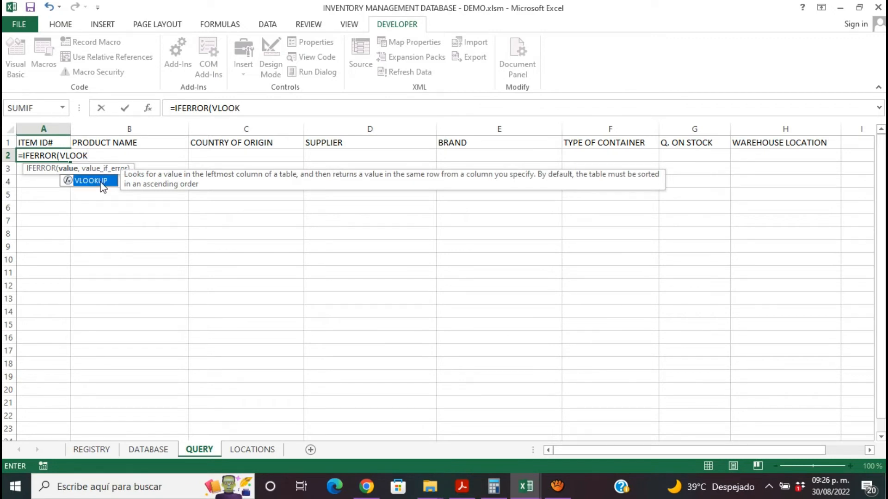
text(UP)
key(BackSpace)
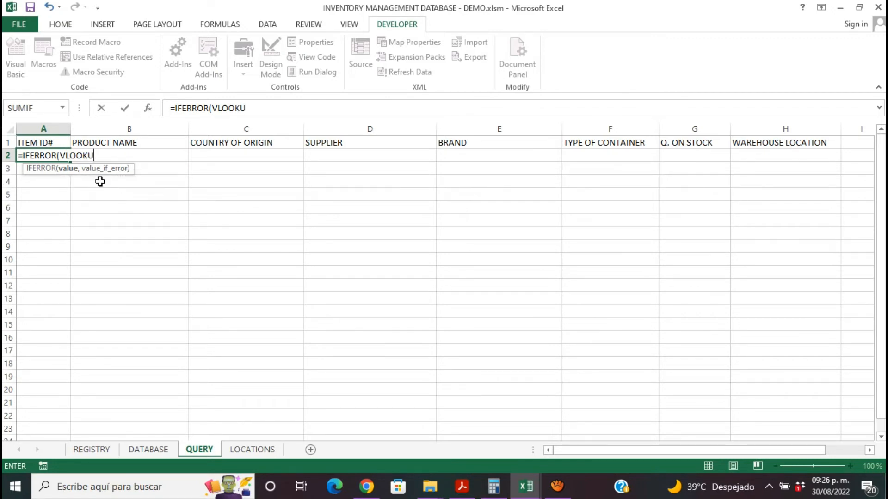
text(P)
key(BackSpace)
text(P)
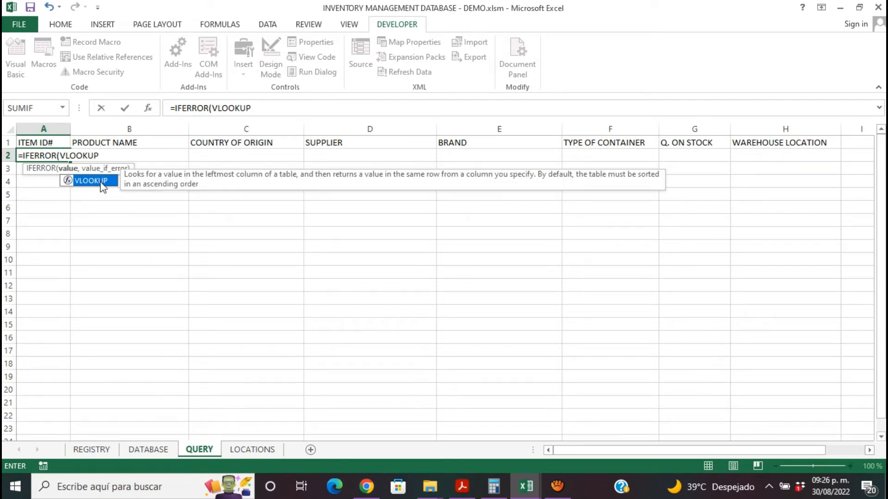
double_click(103, 184)
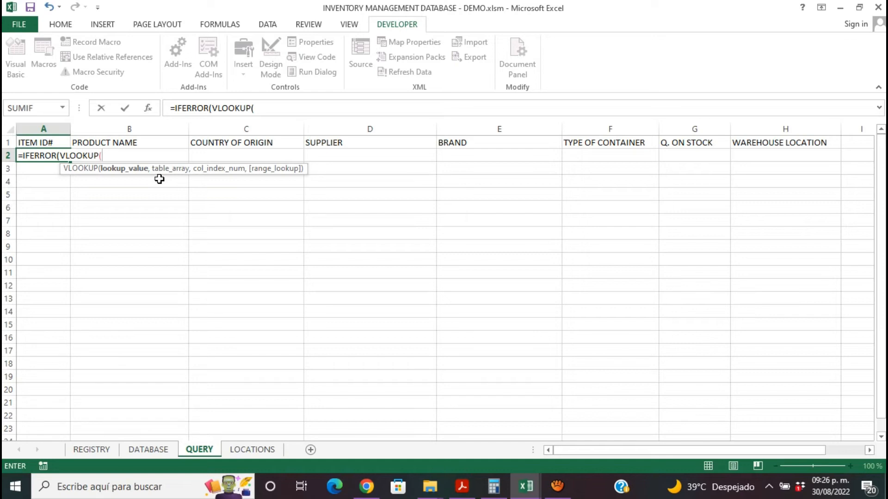
click(107, 452)
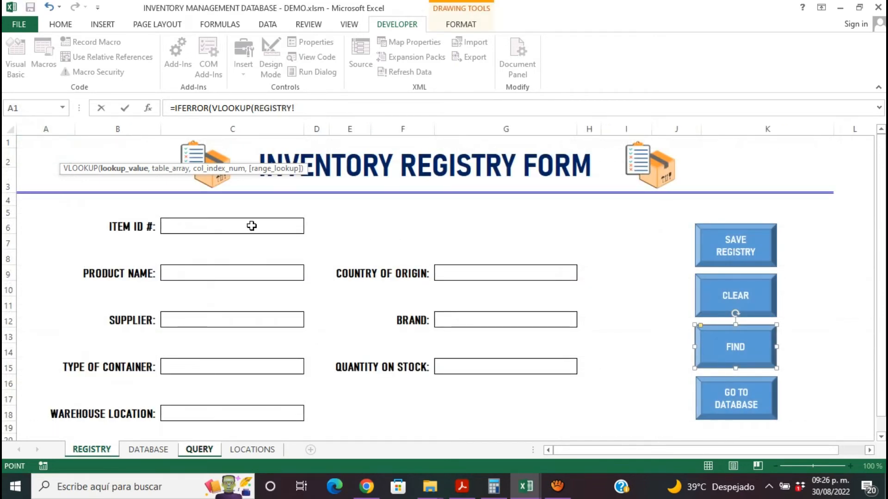
click(251, 225)
key(F4)
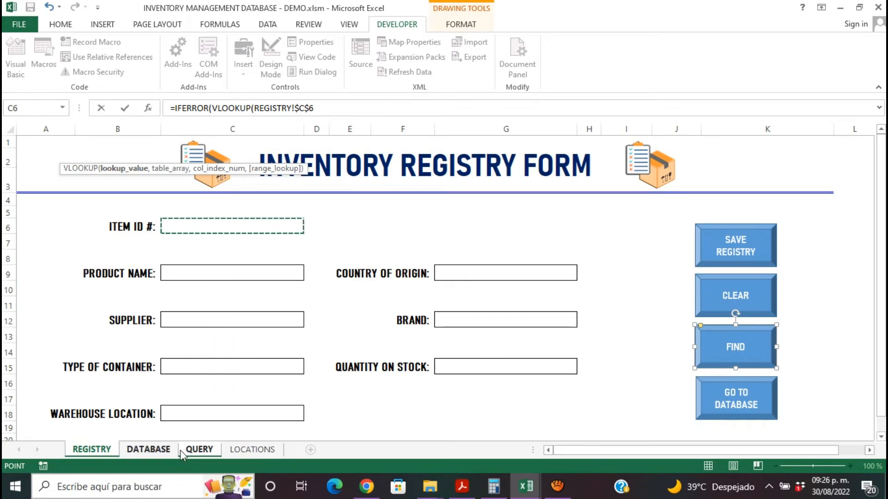
click(196, 449)
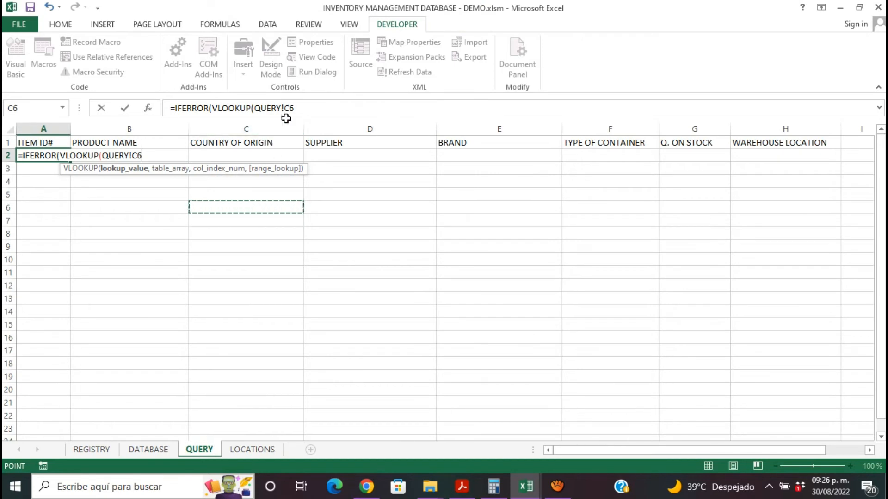
click(298, 108)
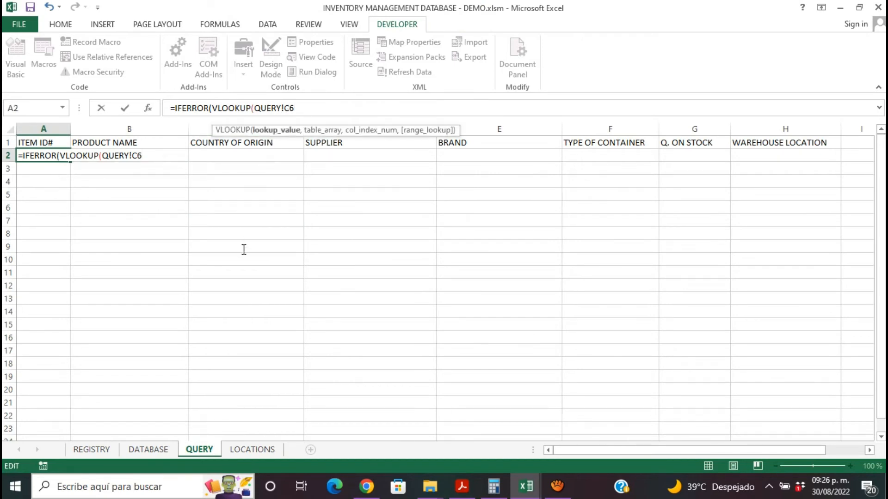
key(BackSpace)
key(BackSpace)
key(BackSpace)
key(BackSpace)
key(BackSpace)
key(BackSpace)
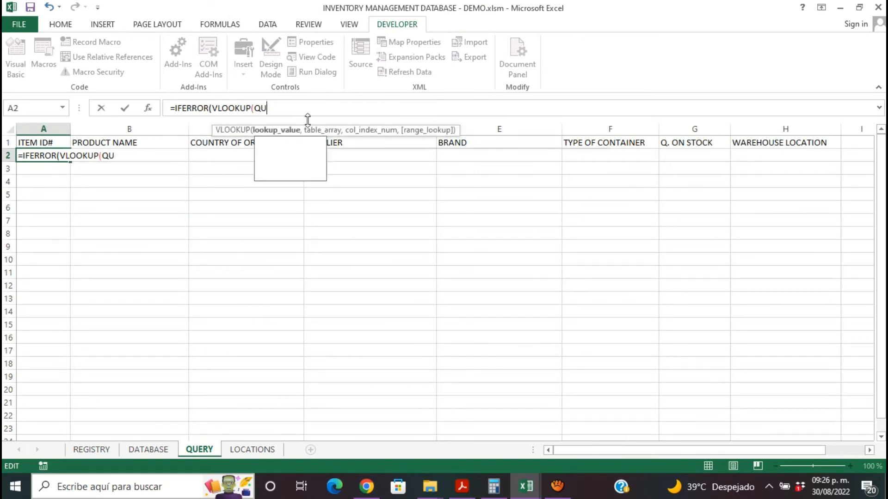
key(BackSpace)
key(BackSpace)
key(BackSpace)
text(()
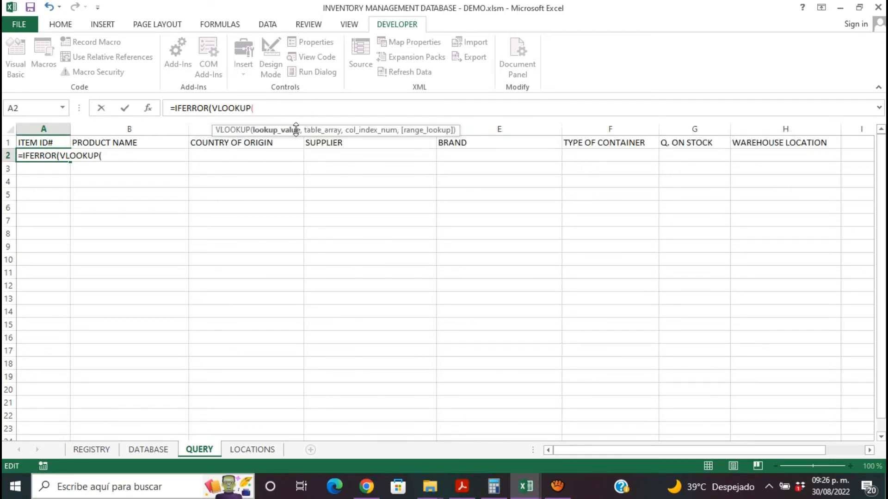
- Set the VLOOKUP lookup value to the REGISTRY form's ITEM ID # cell as the absolute reference REGISTRY!$C$6, followed by a comma
click(149, 450)
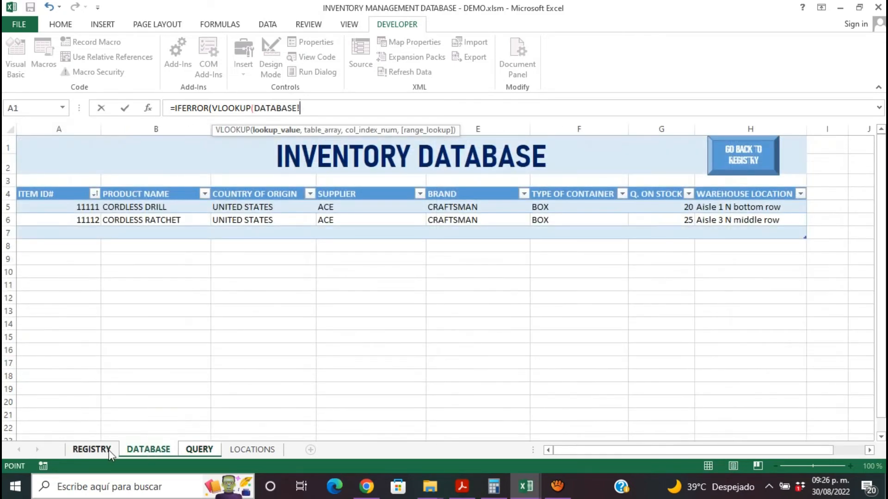
click(91, 450)
click(277, 226)
key(F4)
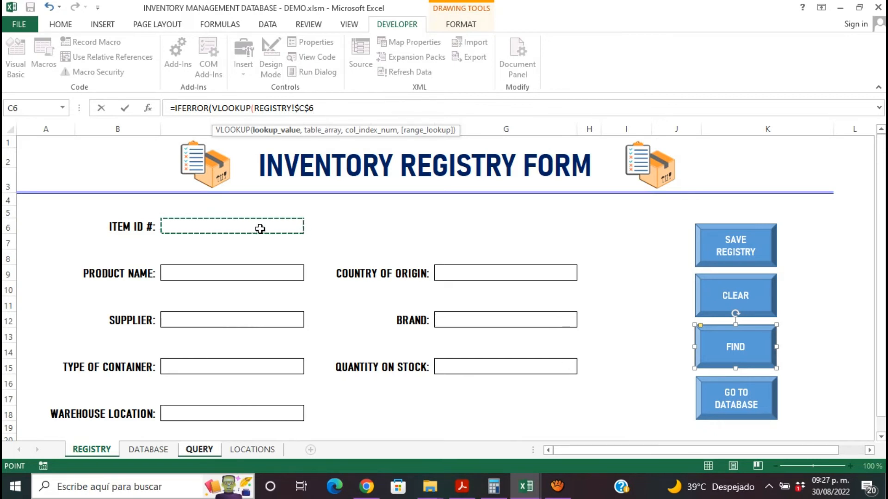
click(321, 108)
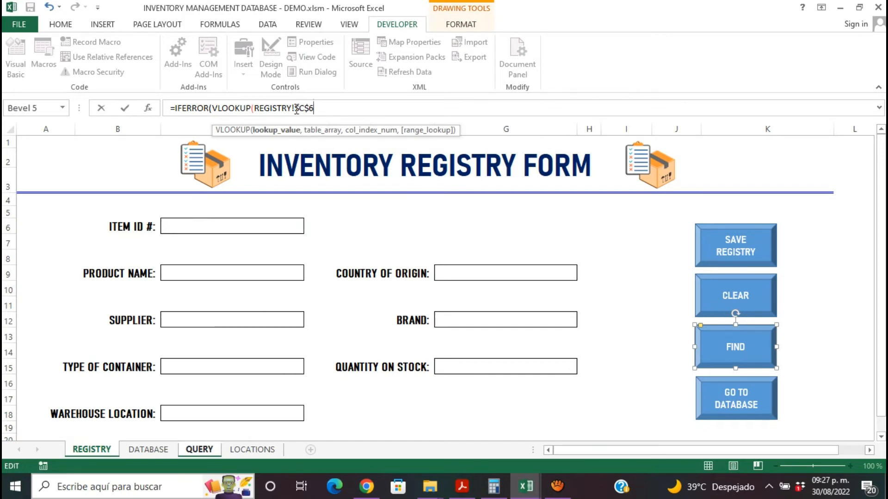
drag(296, 109, 309, 107)
mouse_move(306, 108)
mouse_down()
mouse_move(316, 91)
mouse_move(304, 107)
mouse_up()
click(311, 108)
click(319, 108)
text(,)
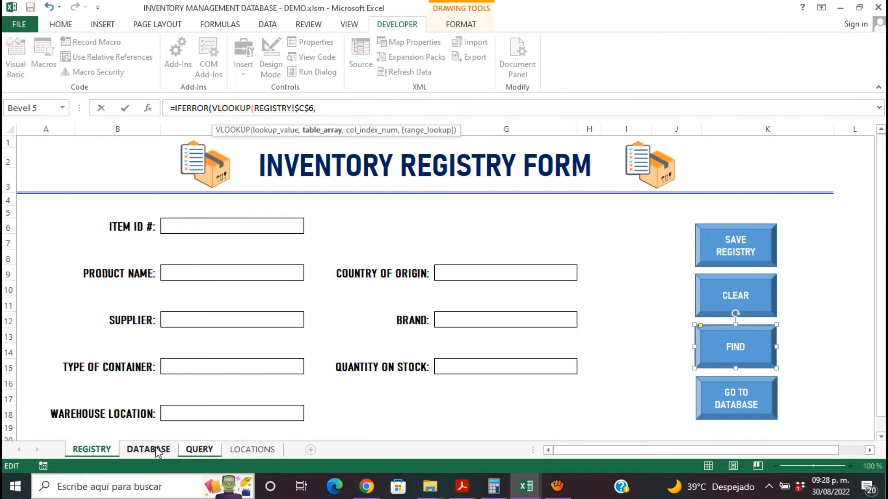
text(INVWNT)
key(BackSpace)
key(BackSpace)
key(BackSpace)
key(BackSpace)
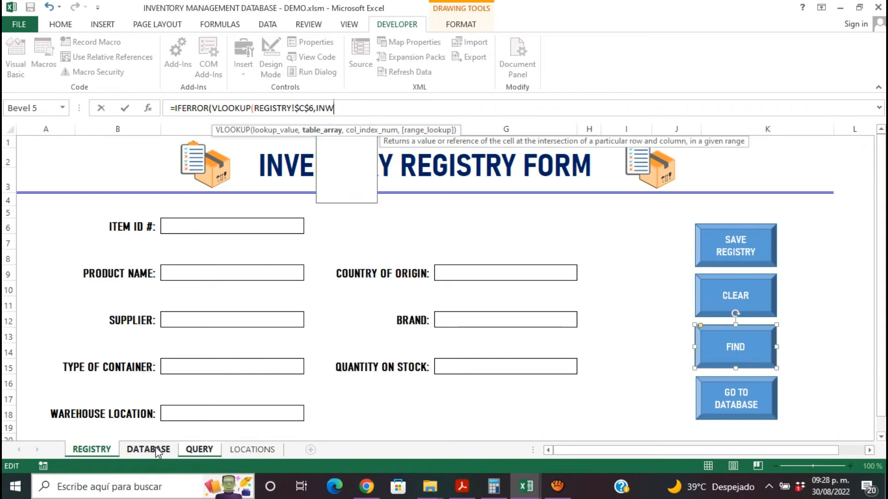
text(V)
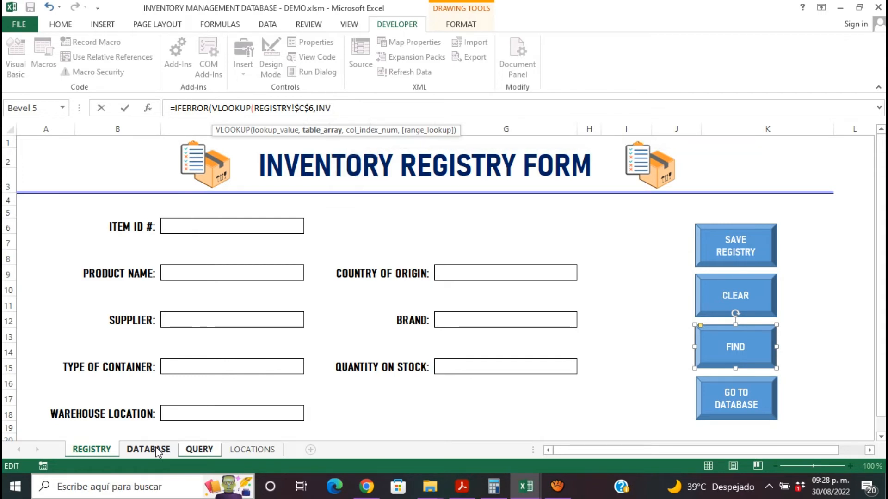
text(ENTORY)
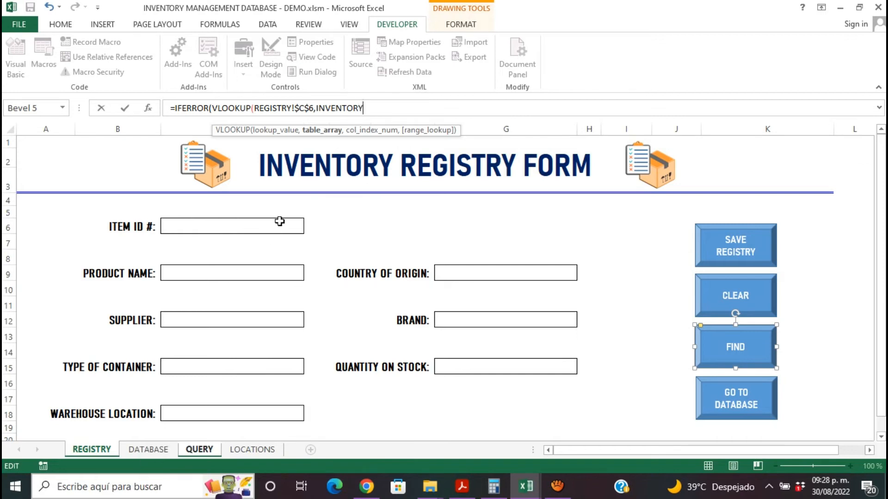
key(BackSpace)
key(BackSpace)
key(BackSpace)
key(BackSpace)
key(BackSpace)
key(BackSpace)
key(BackSpace)
key(BackSpace)
key(BackSpace)
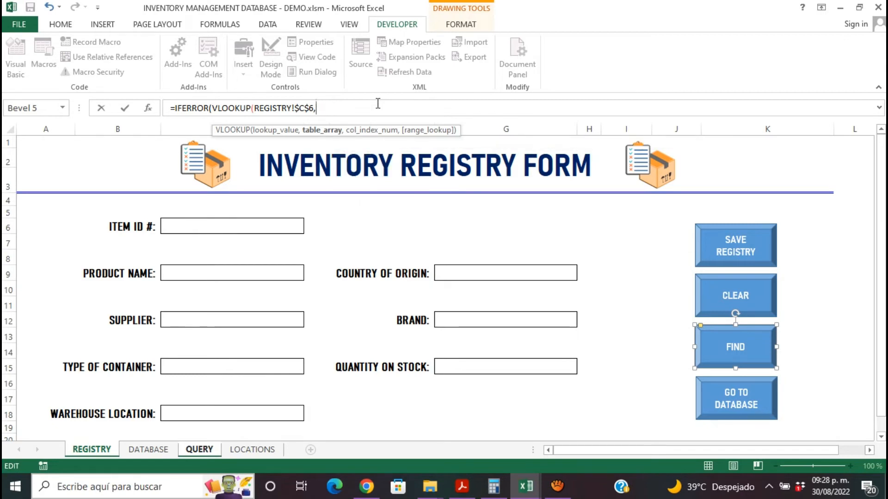
- Enter INVENTORY as the VLOOKUP table array in the QUERY cell A2 formula, followed by a comma
text(INVENTORY)
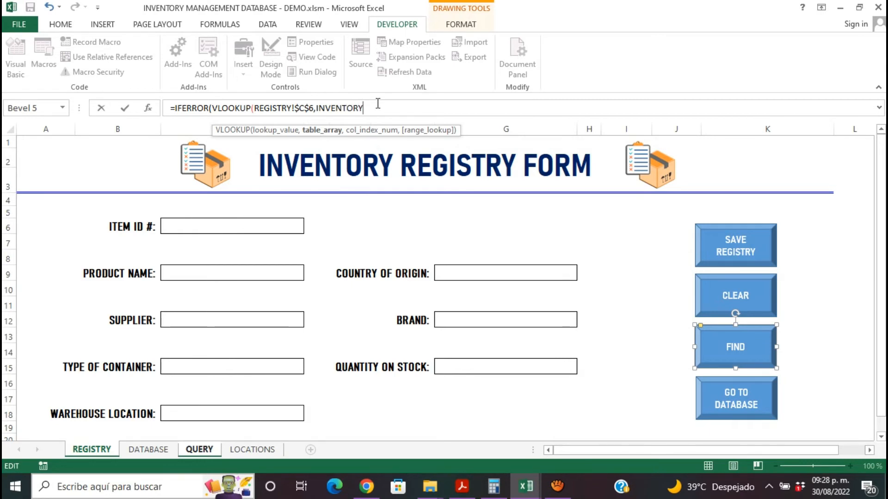
text(,1)
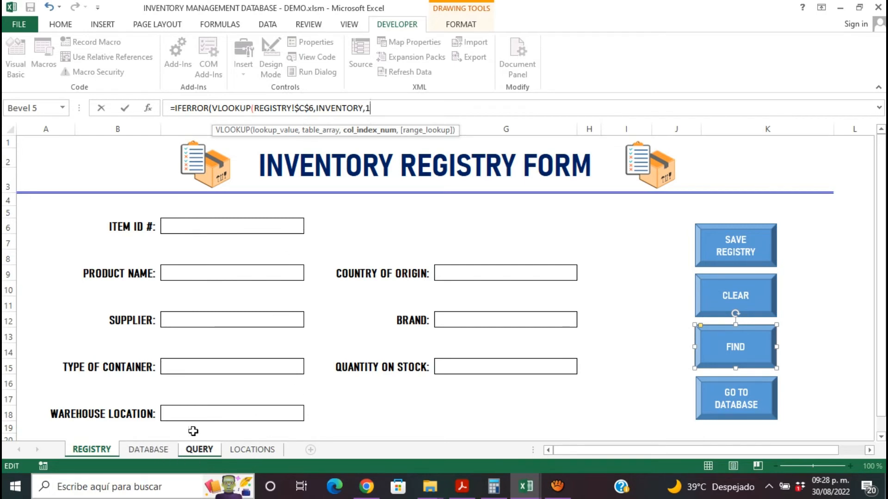
key(BackSpace)
click(181, 448)
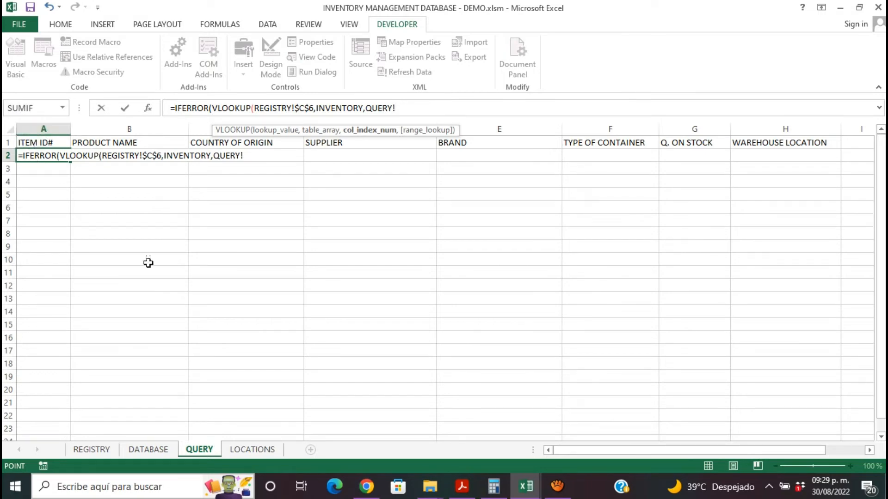
click(148, 449)
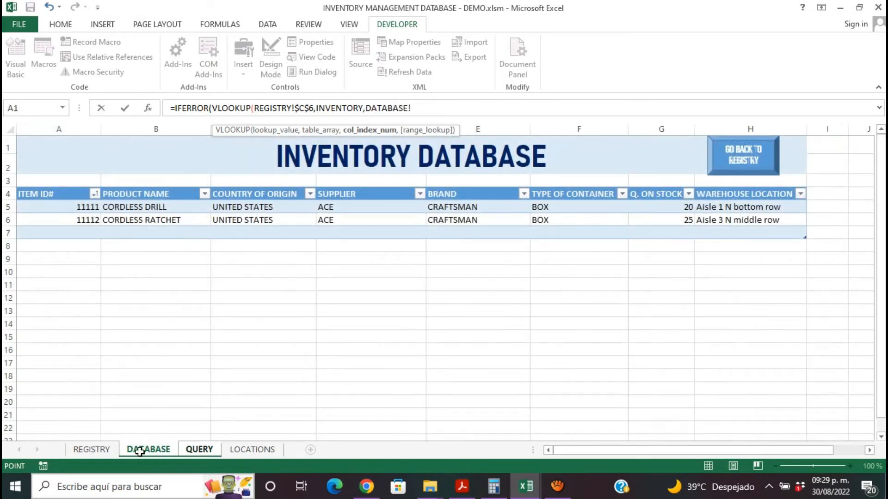
click(91, 449)
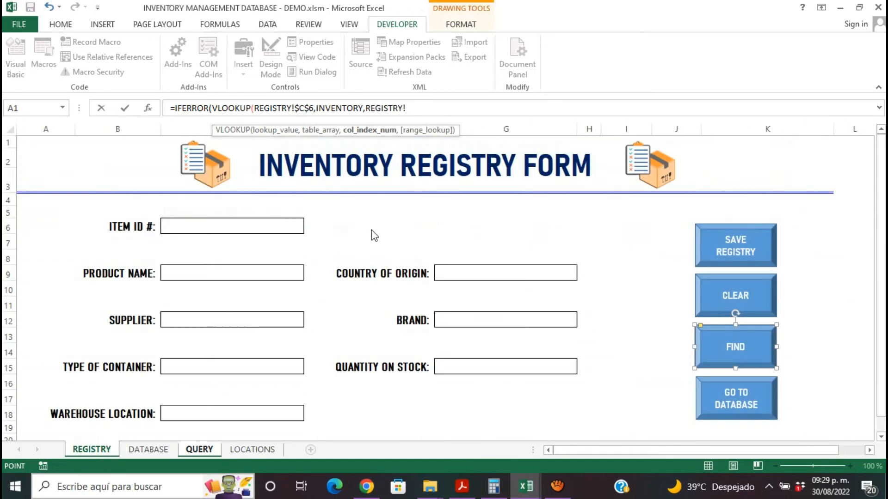
key(BackSpace)
key(BackSpace)
key(BackSpace)
key(BackSpace)
key(BackSpace)
key(BackSpace)
key(BackSpace)
key(BackSpace)
key(BackSpace)
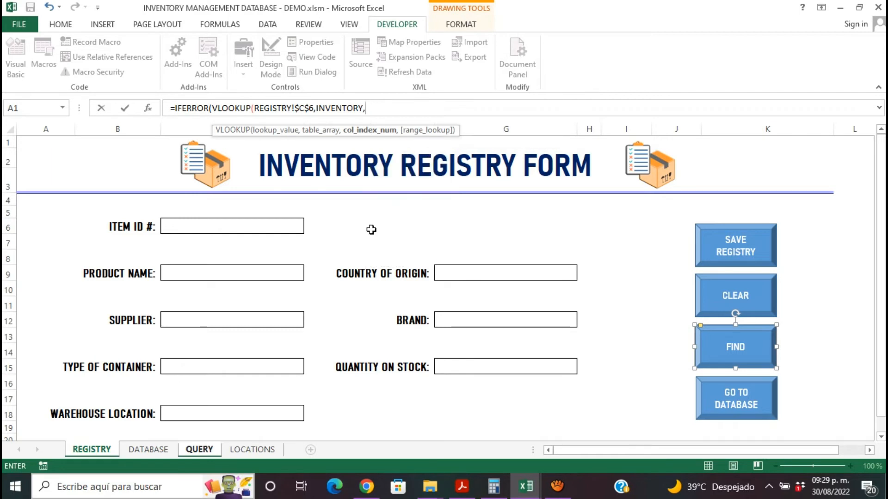
- Complete the A2 formula with column index 1, FALSE for an exact match, and an empty string "" as the IFERROR fallback
text(1,)
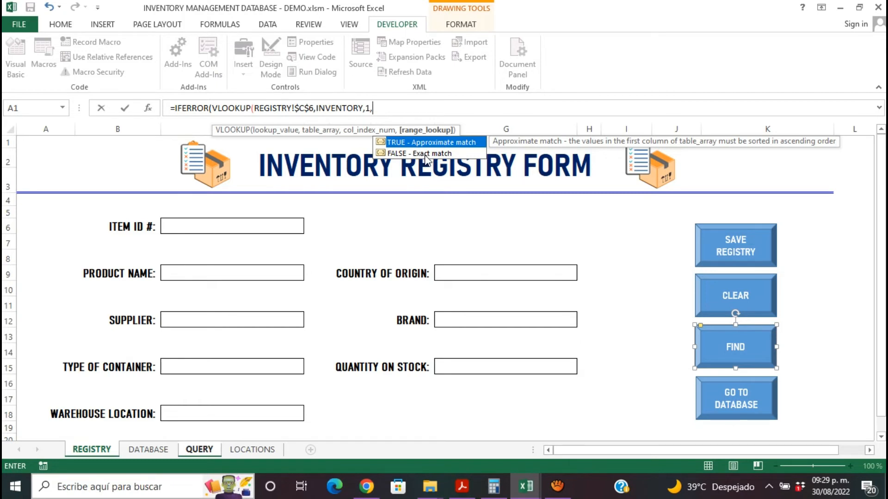
click(408, 155)
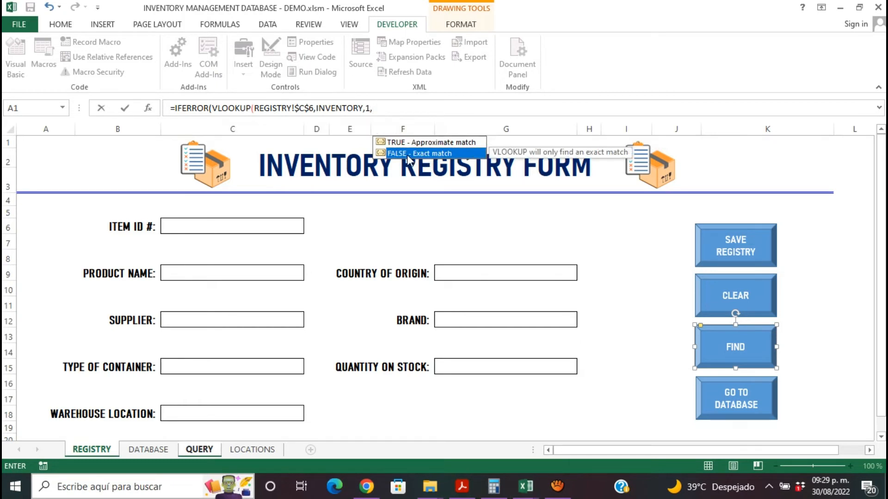
double_click(408, 156)
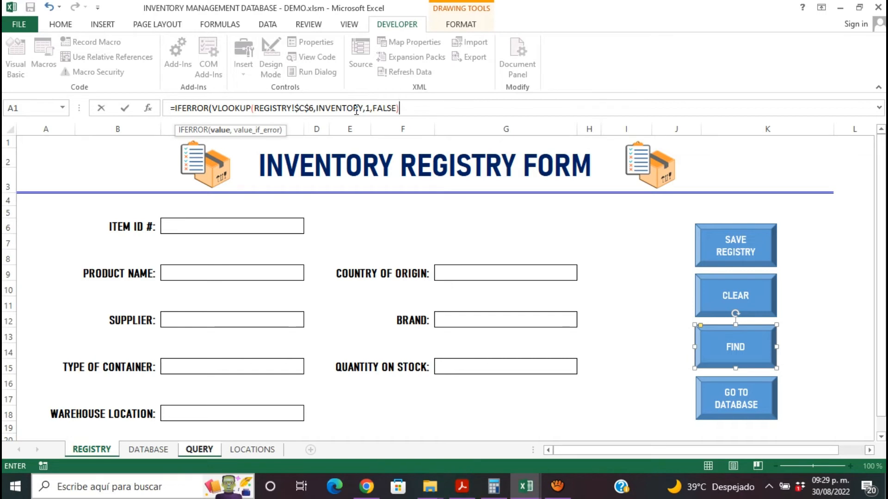
text(,)
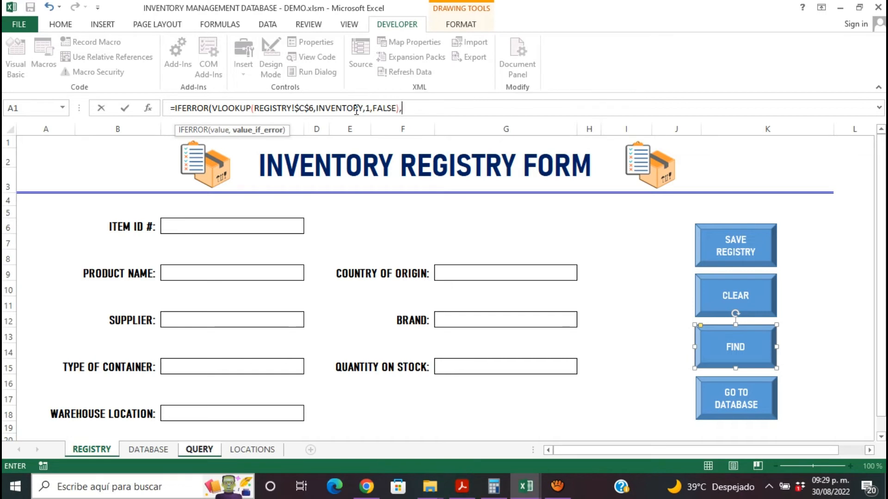
text(")
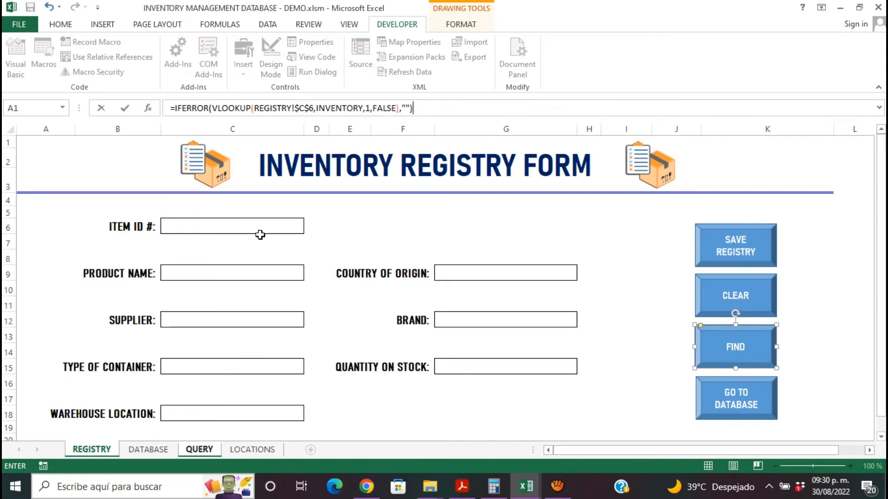
key(Return)
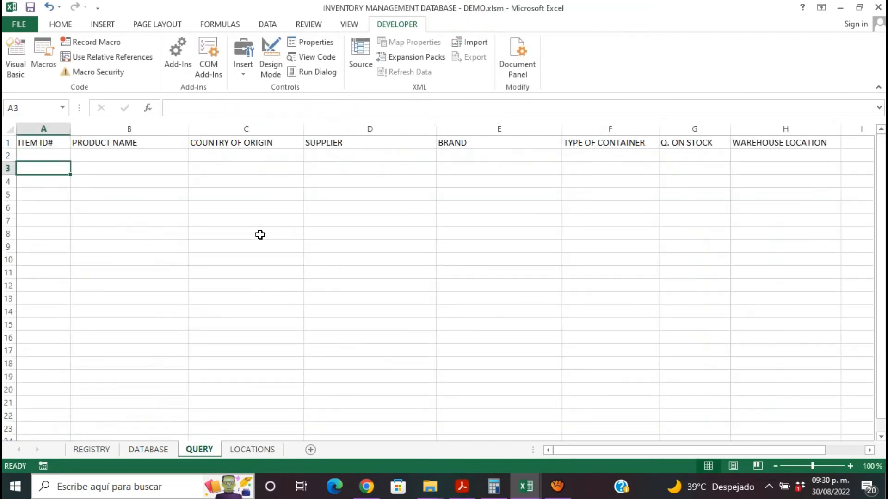
click(64, 156)
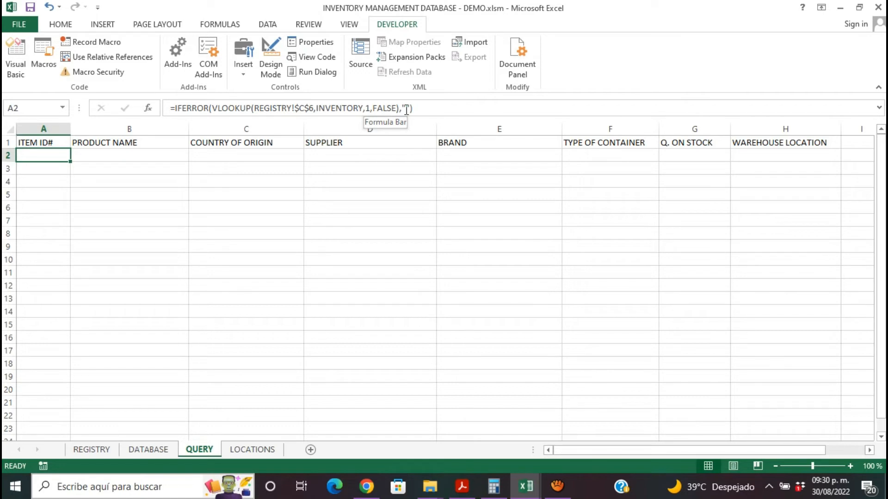
- Try to rename the item table on the DATABASE sheet as INVENTORY
click(268, 25)
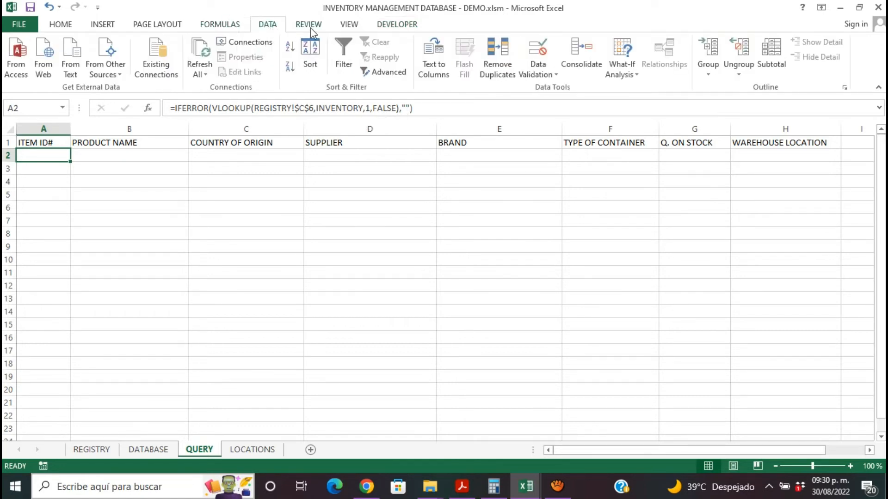
click(149, 449)
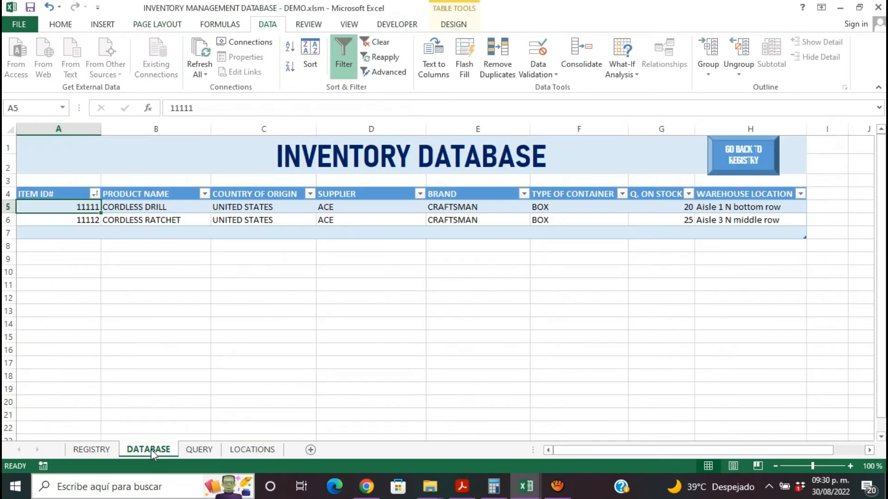
click(188, 326)
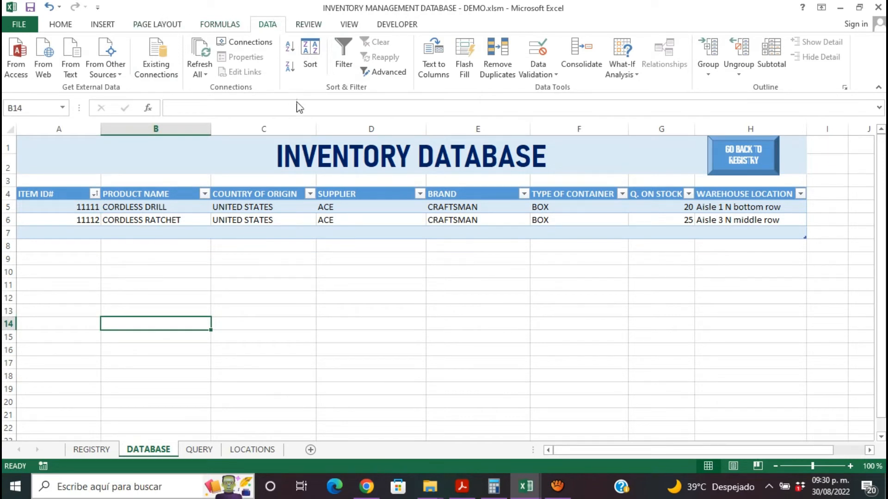
click(254, 192)
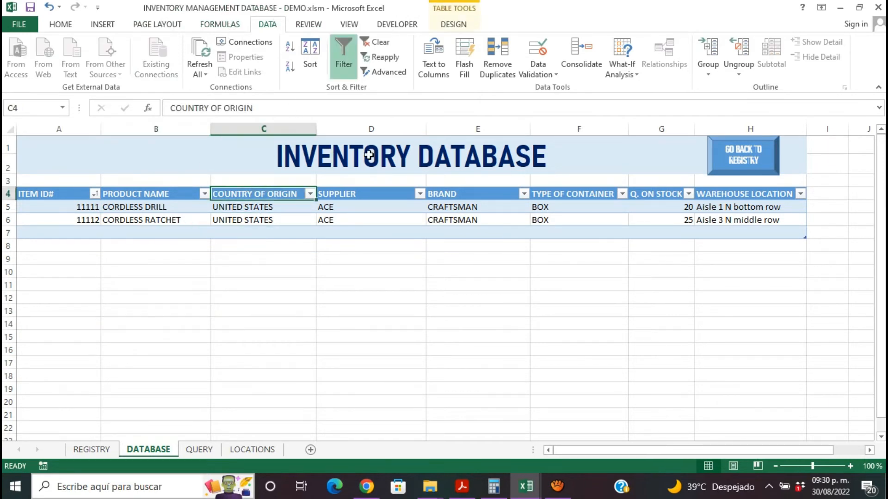
click(364, 213)
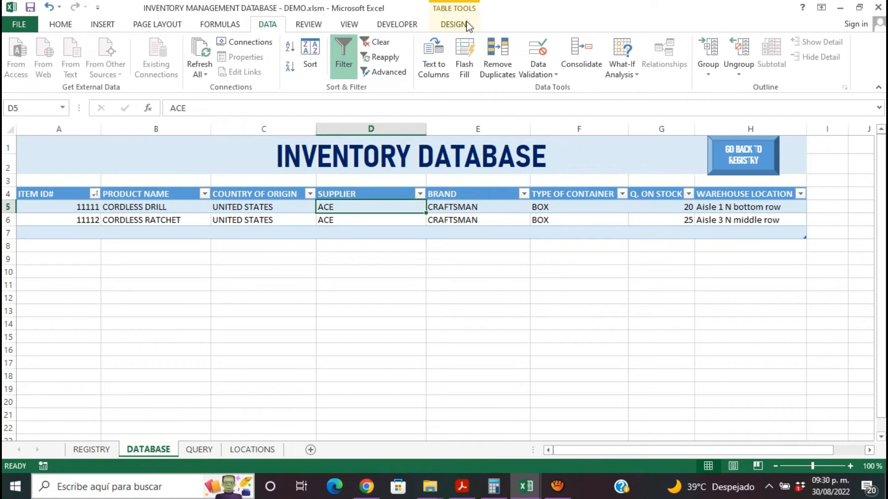
click(468, 27)
click(14, 56)
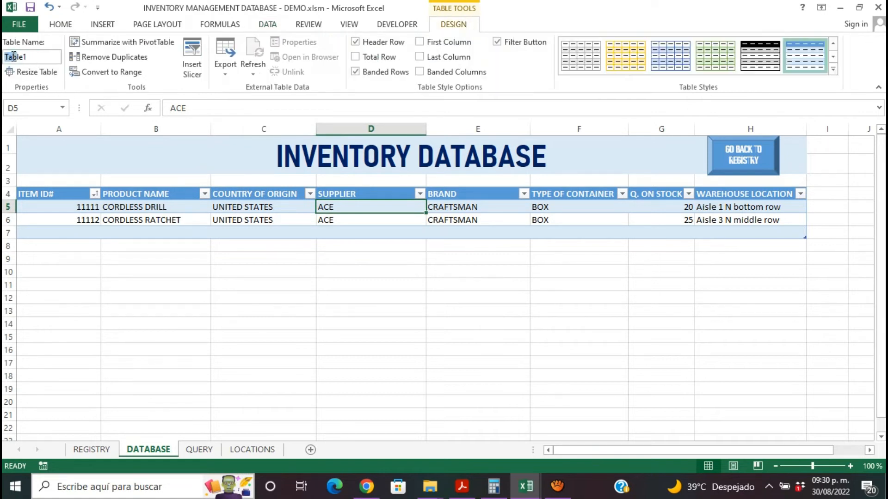
drag(13, 56, 39, 58)
key(BackSpace)
text(INVWNT)
key(BackSpace)
key(BackSpace)
key(BackSpace)
text(ENTOR)
key(Return)
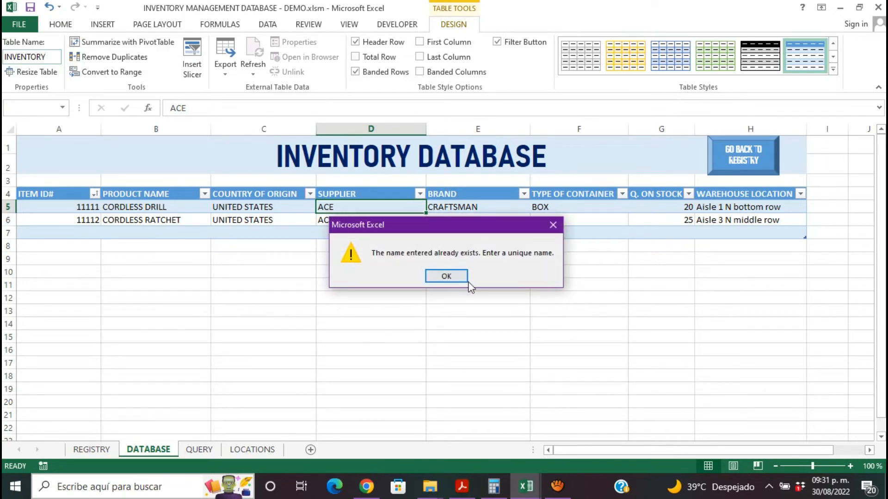
click(446, 276)
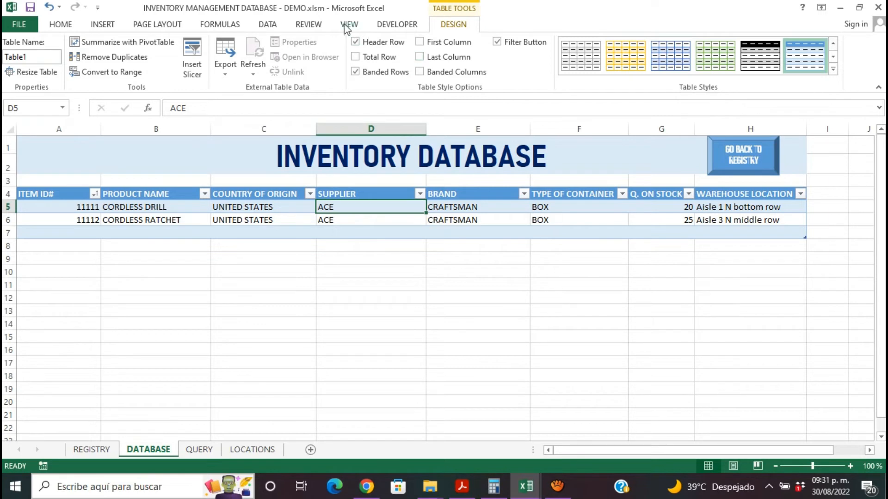
click(408, 27)
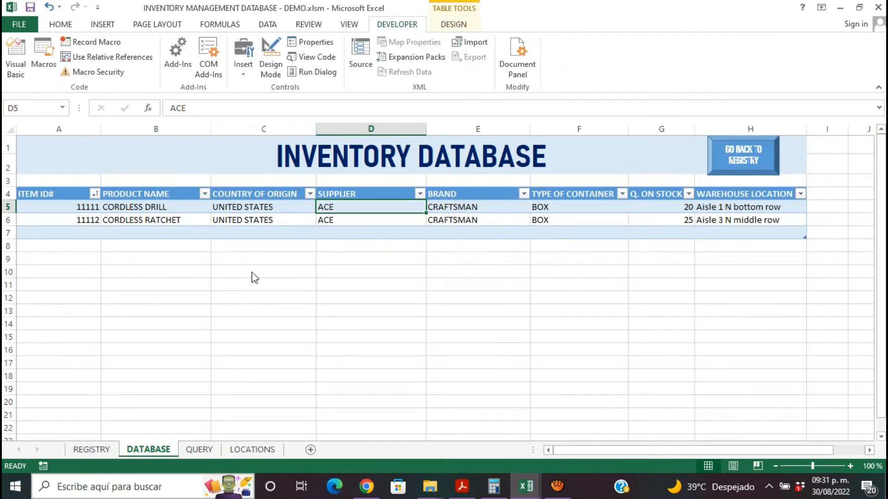
- Replace INVENTORY with Table1 as the VLOOKUP table array in cell A2 of the QUERY sheet
click(208, 450)
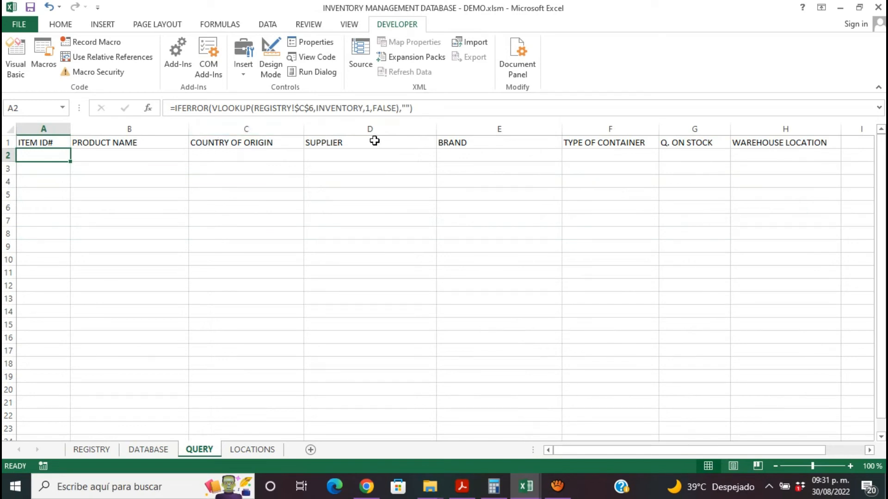
click(363, 109)
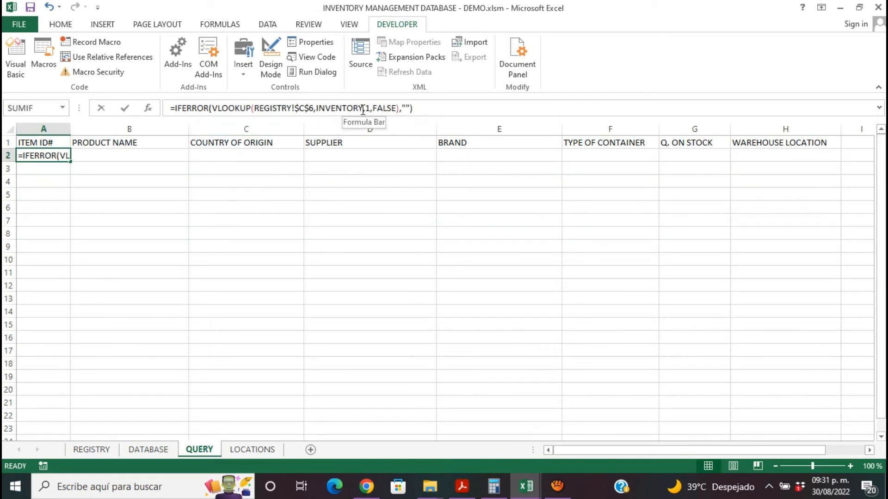
key(BackSpace)
key(BackSpace)
key(BackSpace)
key(BackSpace)
key(BackSpace)
key(BackSpace)
key(BackSpace)
key(BackSpace)
key(BackSpace)
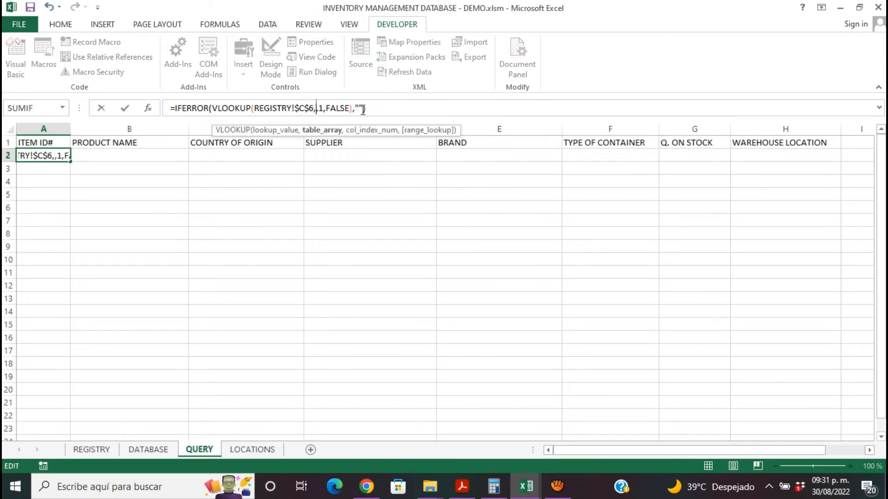
text(Ta)
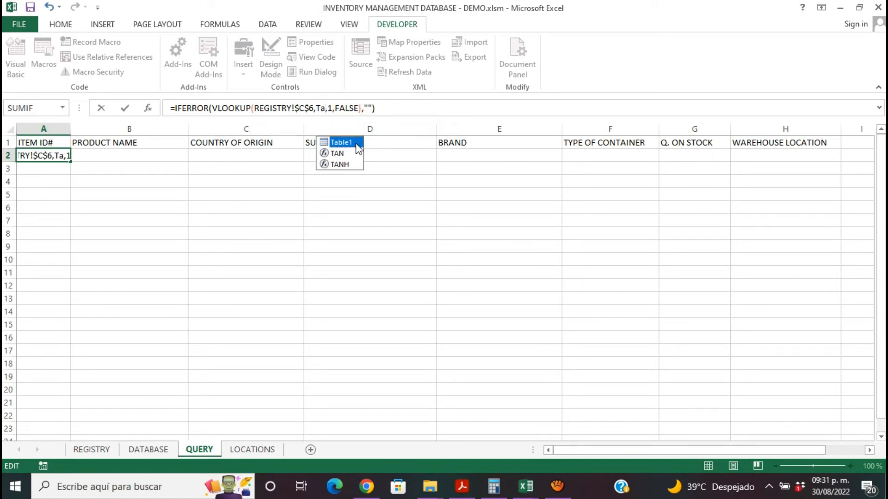
double_click(358, 147)
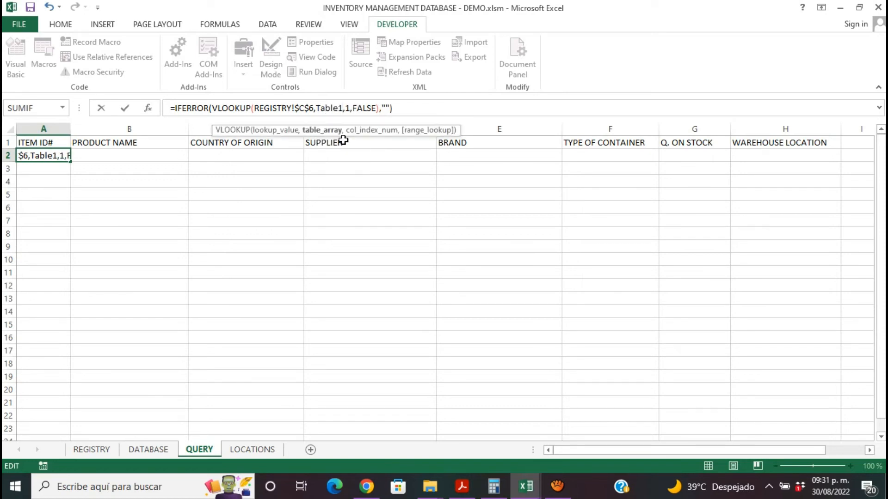
click(407, 106)
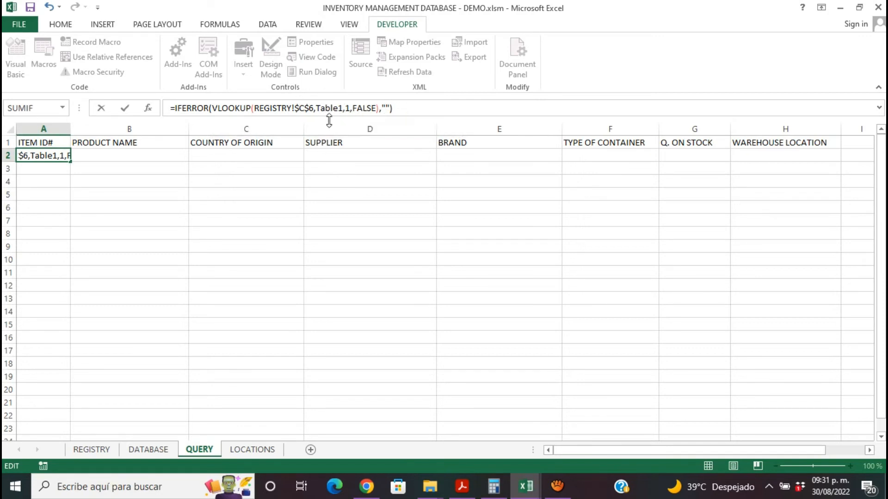
drag(316, 108, 343, 109)
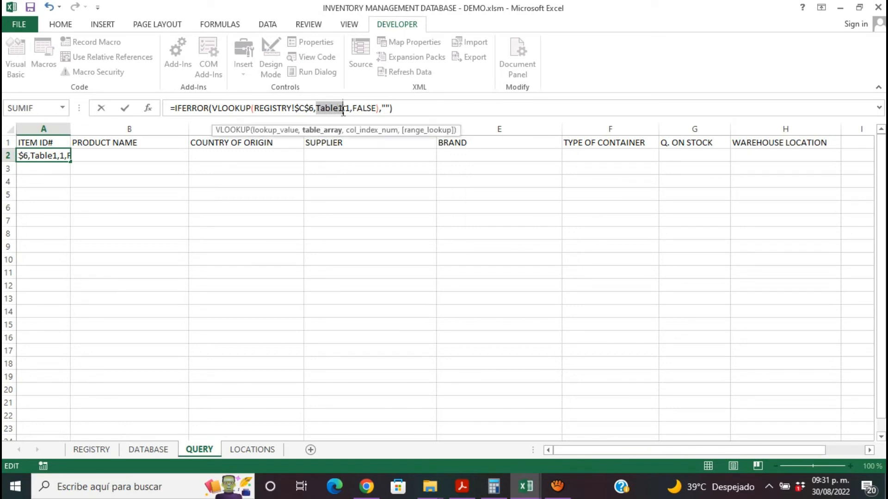
click(413, 105)
key(Return)
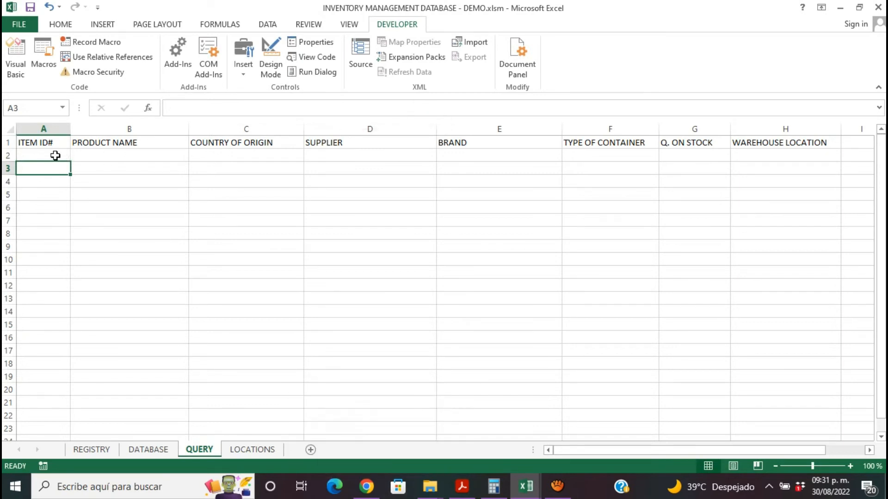
click(55, 155)
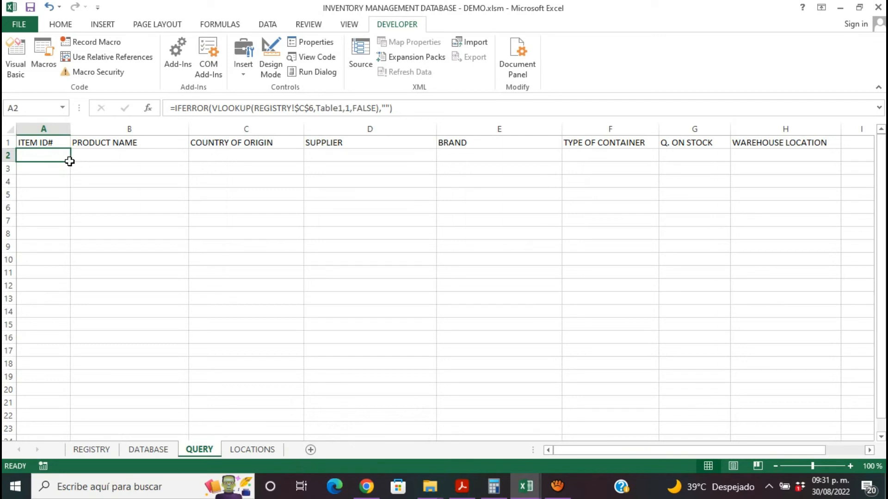
- Copy the ITEM ID# lookup formula from A2 across row 2 through H2 on the QUERY sheet
drag(70, 162, 808, 162)
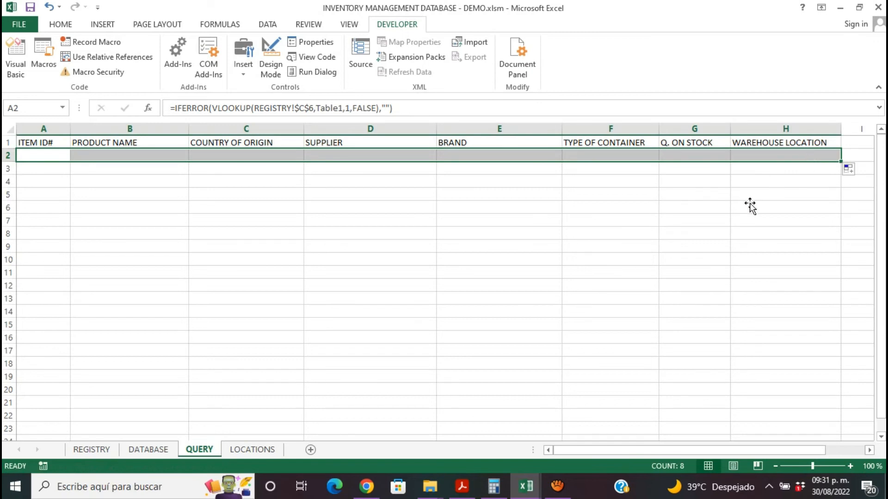
click(382, 247)
click(157, 161)
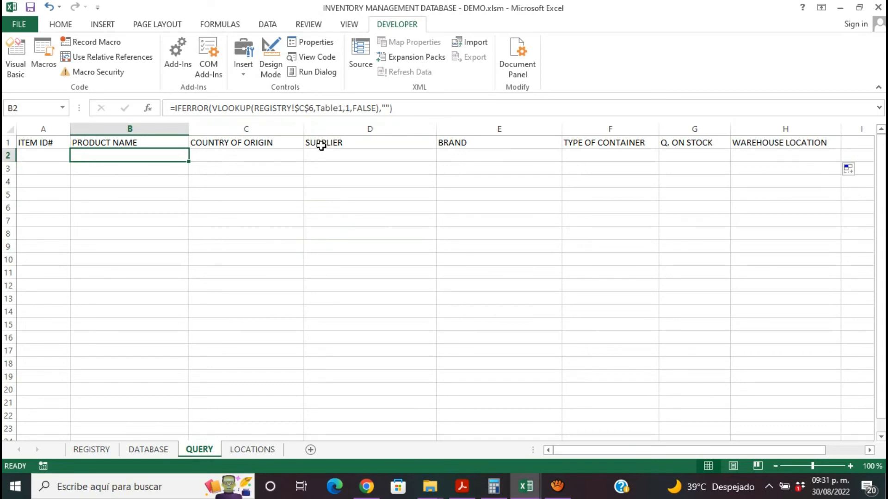
click(37, 154)
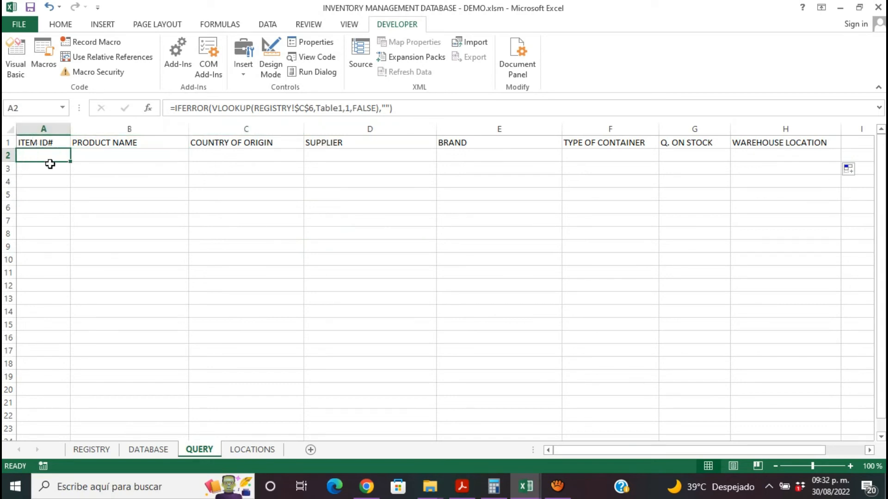
- Set the VLOOKUP column index to 2 in B2 (PRODUCT NAME) and to 3 in C2 (COUNTRY OF ORIGIN)
click(111, 153)
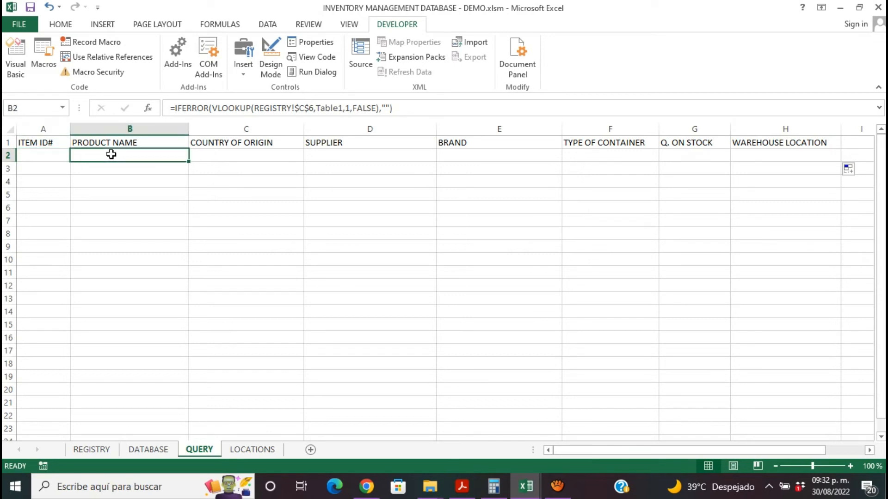
click(350, 108)
key(BackSpace)
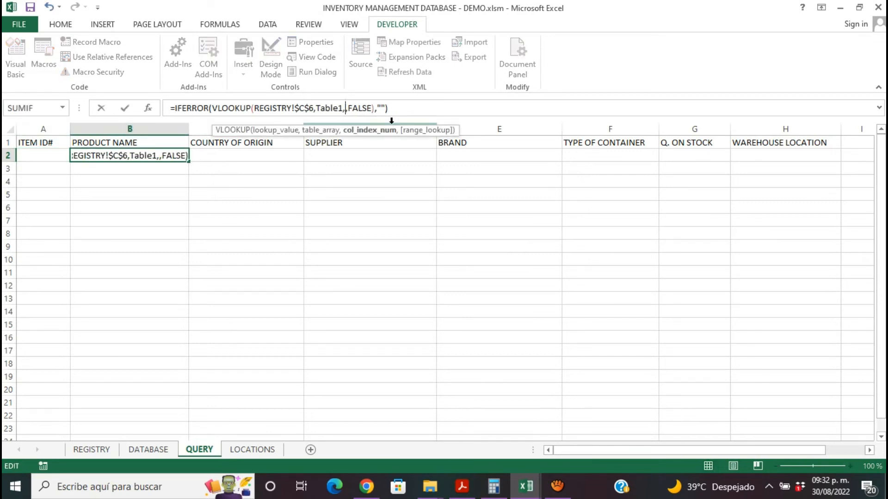
text(2)
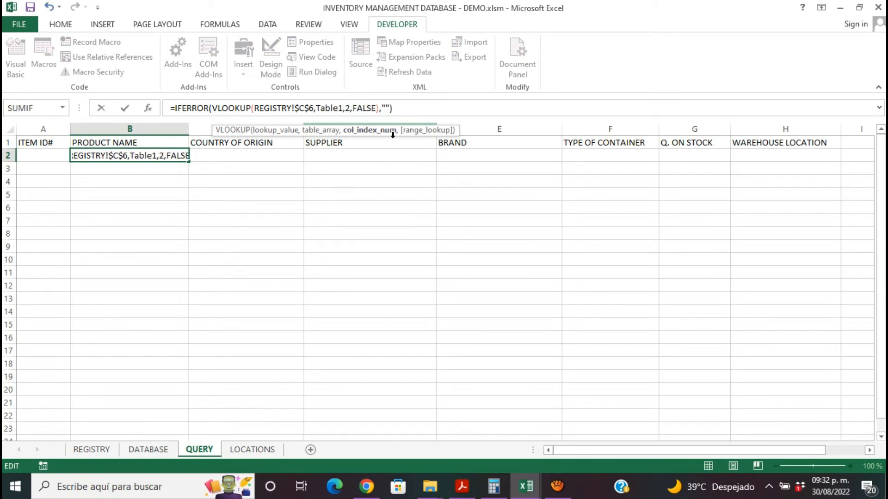
click(293, 151)
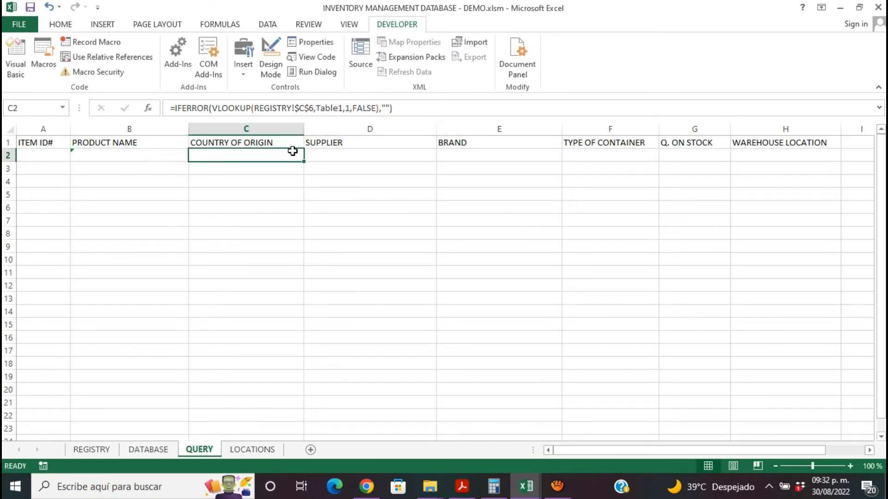
click(347, 109)
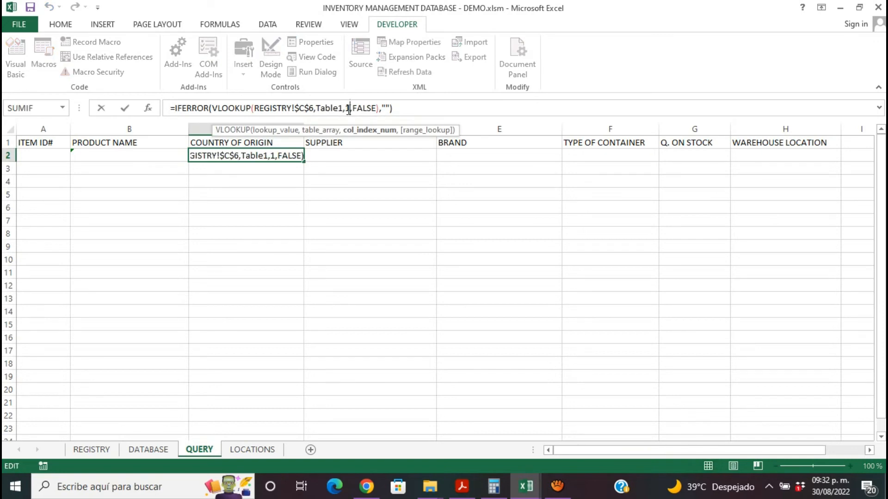
key(BackSpace)
text(3)
- Change the VLOOKUP column index to 4 in D2 (SUPPLIER) and to 5 in E2 (BRAND)
click(363, 155)
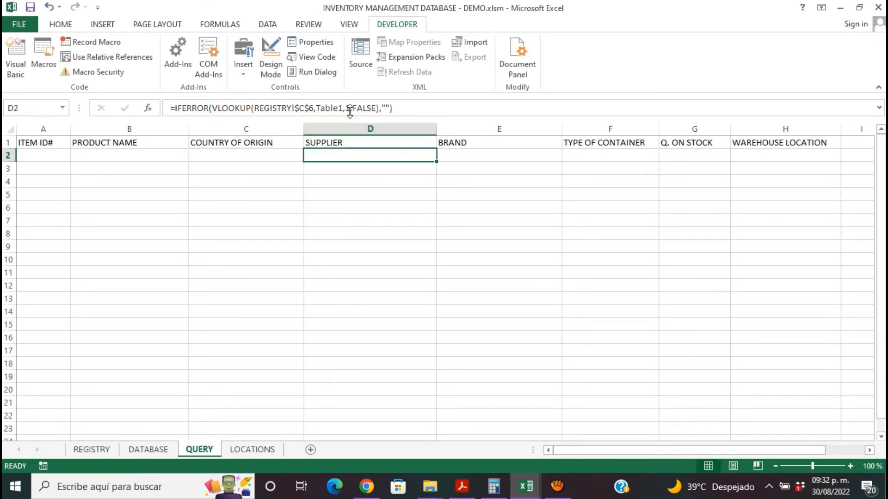
click(349, 108)
key(BackSpace)
text(4)
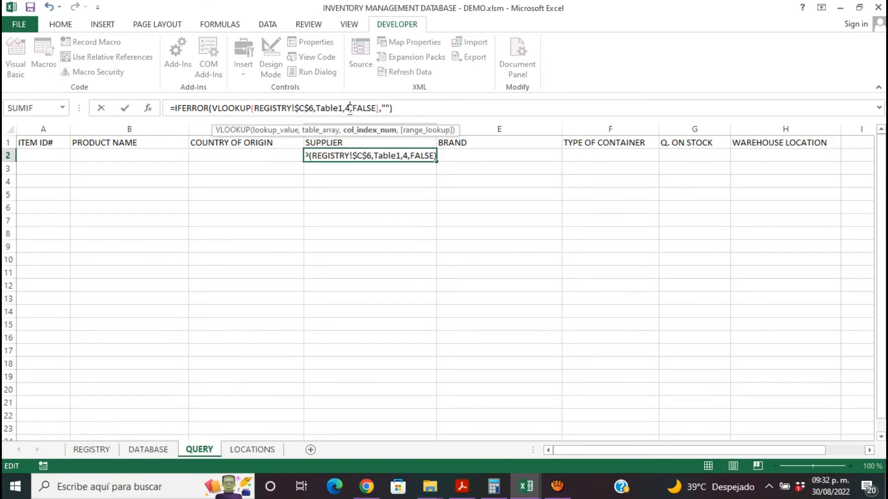
click(470, 156)
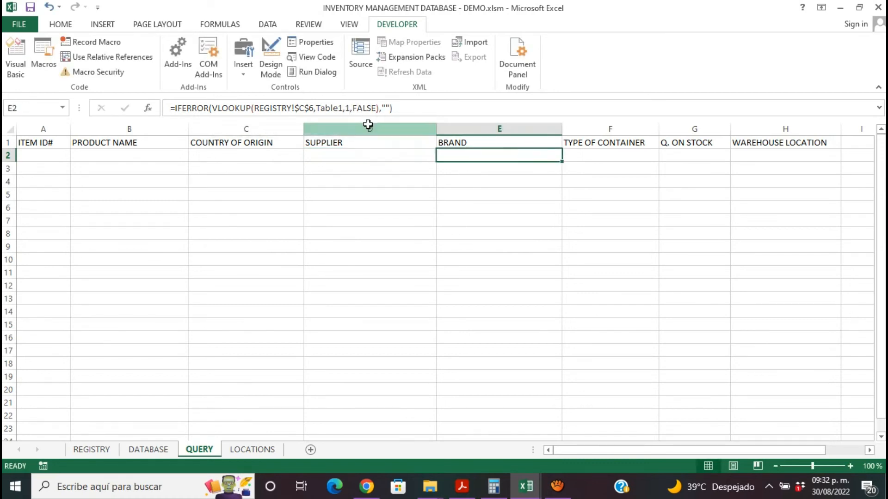
click(350, 108)
key(BackSpace)
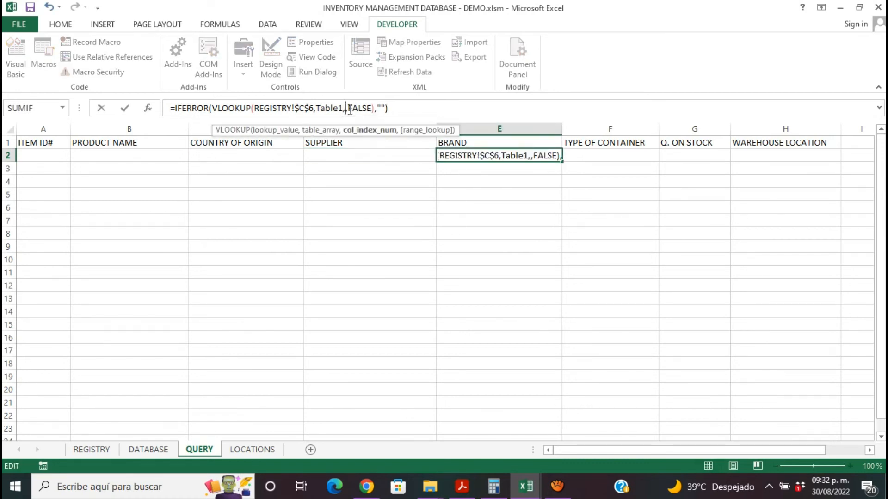
text(5)
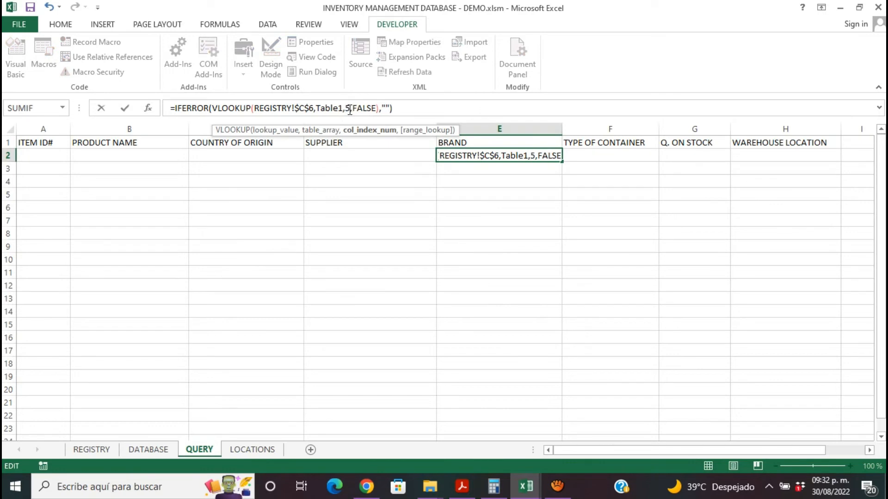
- Change the VLOOKUP column index to 6 in F2 (TYPE OF CONTAINER) and to 7 in G2 (Q. ON STOCK)
click(585, 154)
click(349, 108)
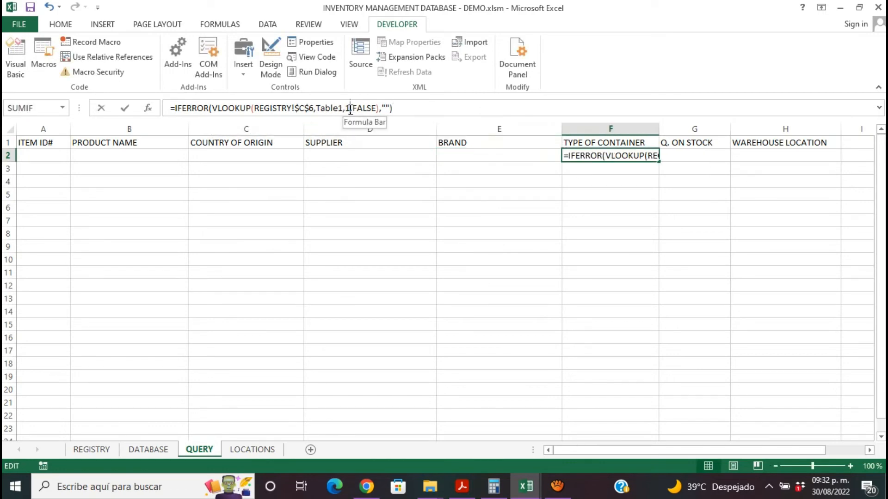
key(BackSpace)
text(6)
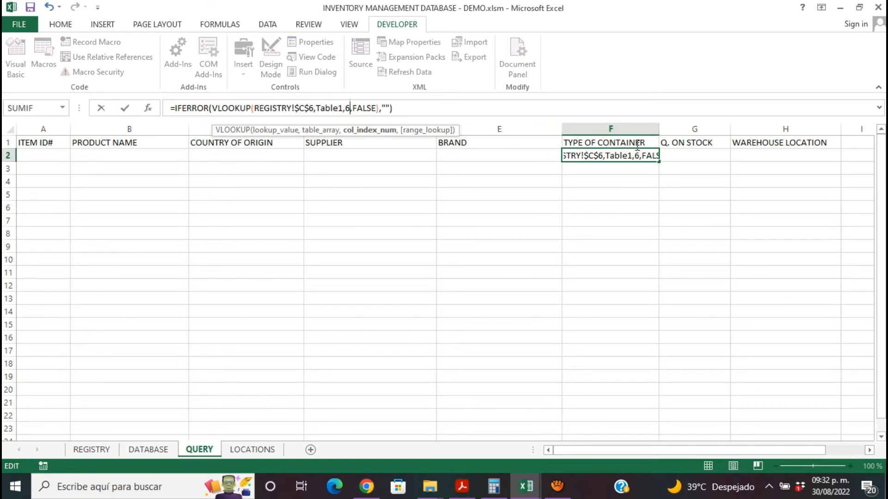
click(679, 154)
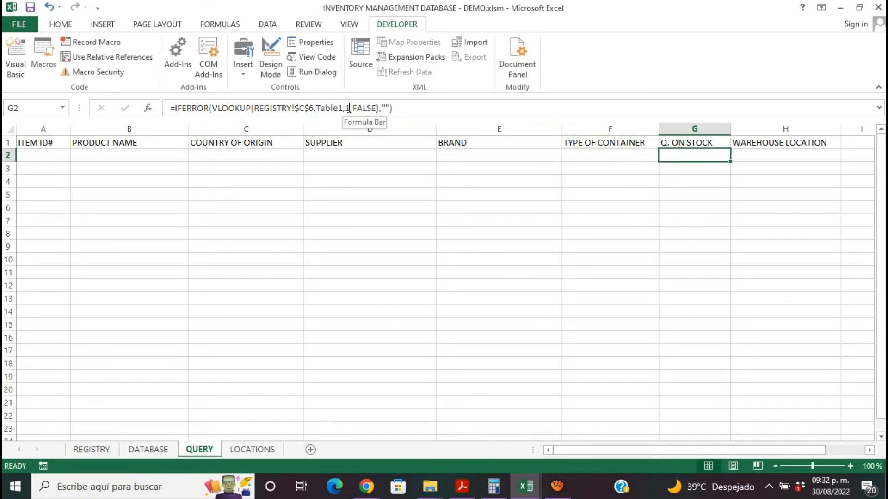
click(350, 107)
key(BackSpace)
text(7)
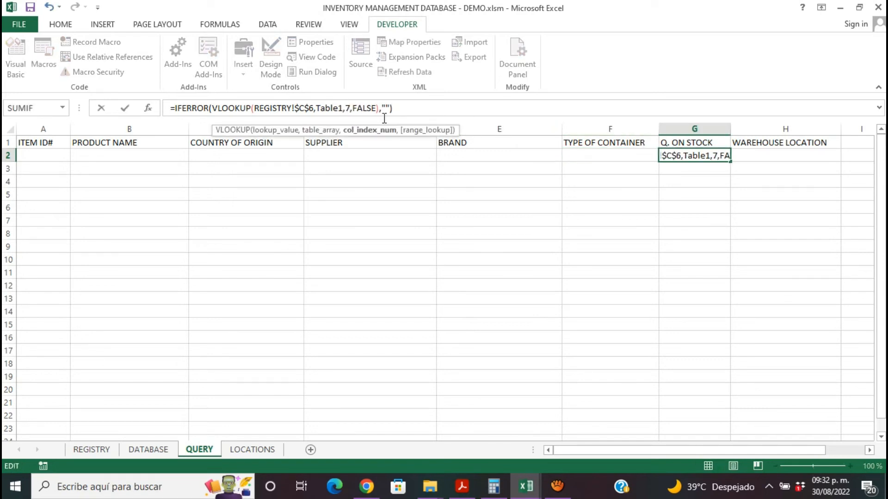
- Set the VLOOKUP column index to 8 in the WAREHOUSE LOCATION formula in H2
click(790, 155)
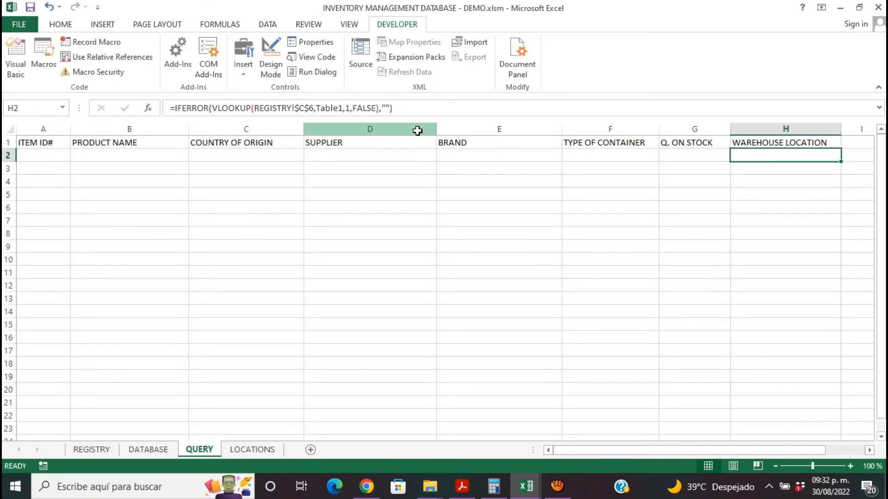
click(350, 108)
key(BackSpace)
text(8)
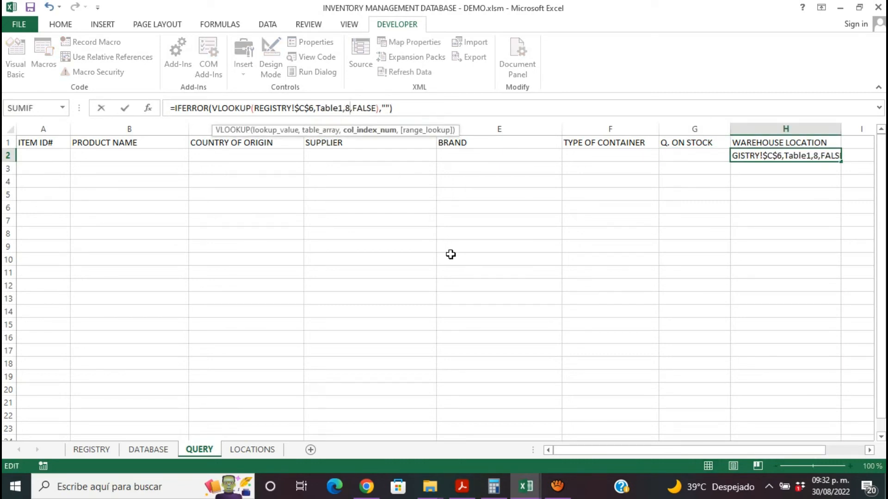
key(Return)
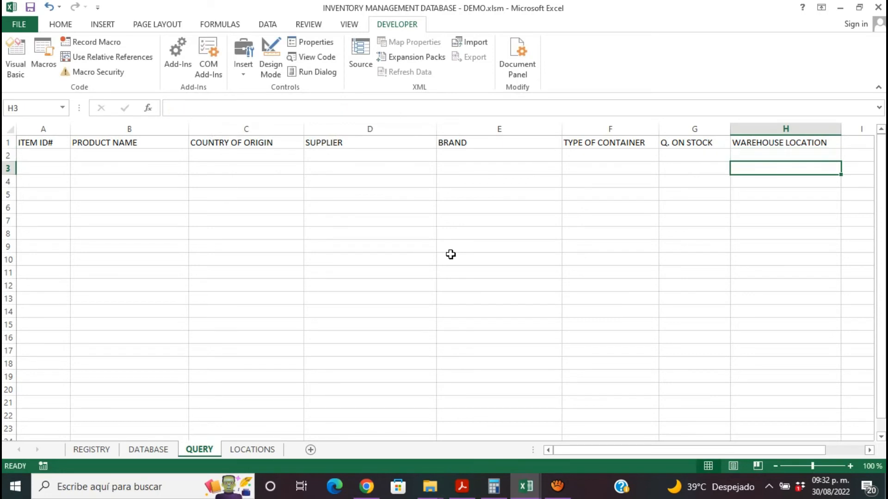
click(41, 159)
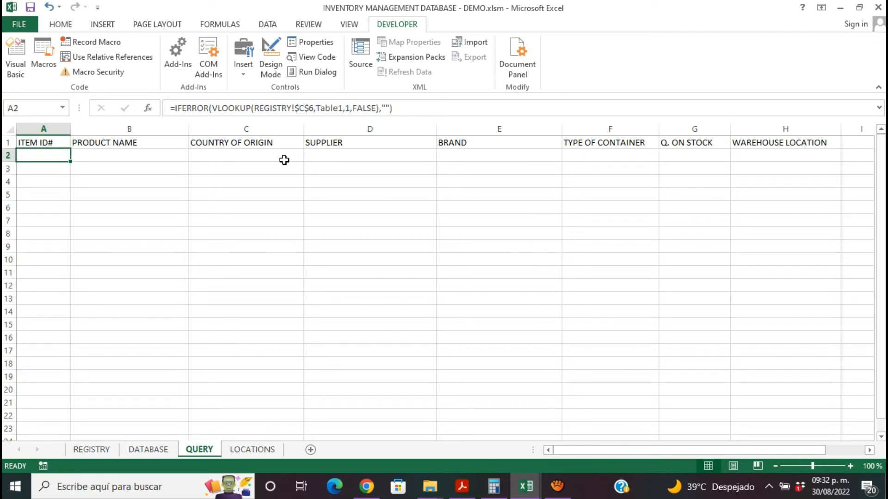
click(156, 450)
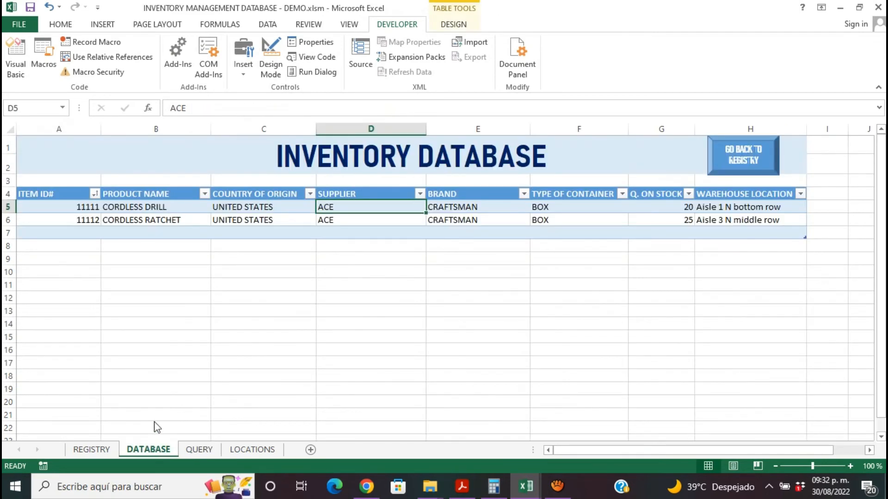
click(90, 454)
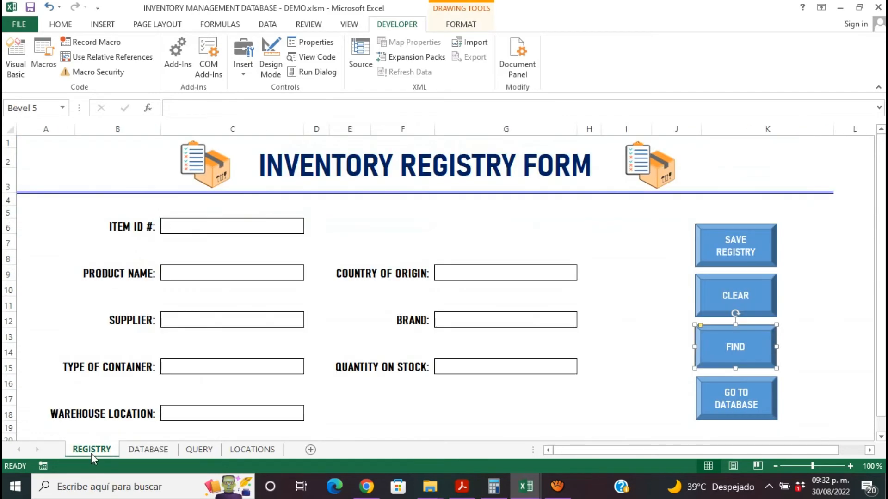
click(175, 450)
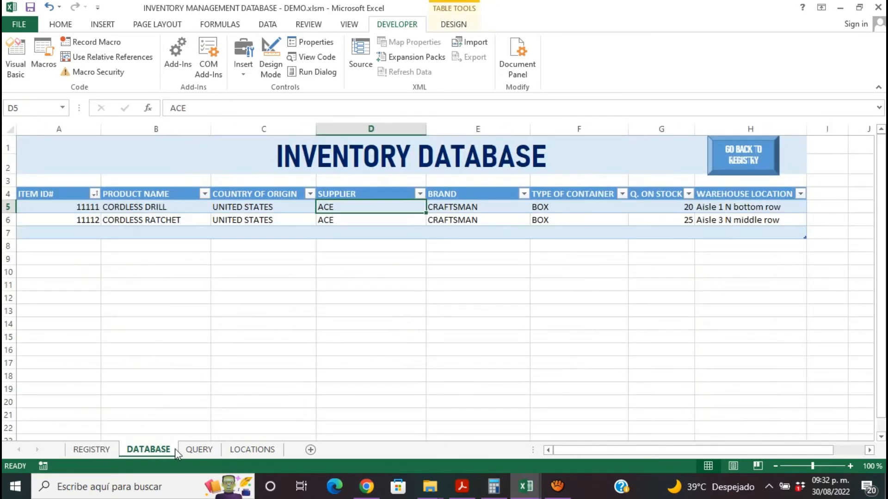
click(204, 451)
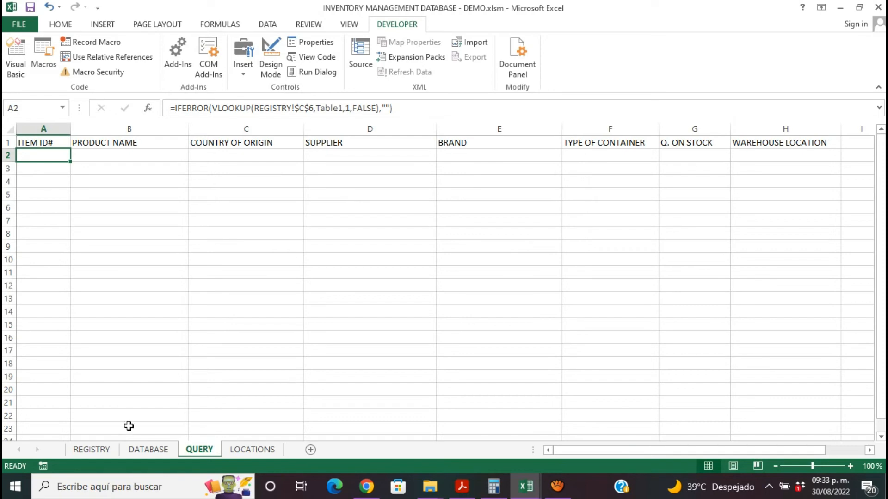
- Enter 11111 as the item ID on the REGISTRY form and check the retrieved row 2 on the QUERY sheet
click(109, 449)
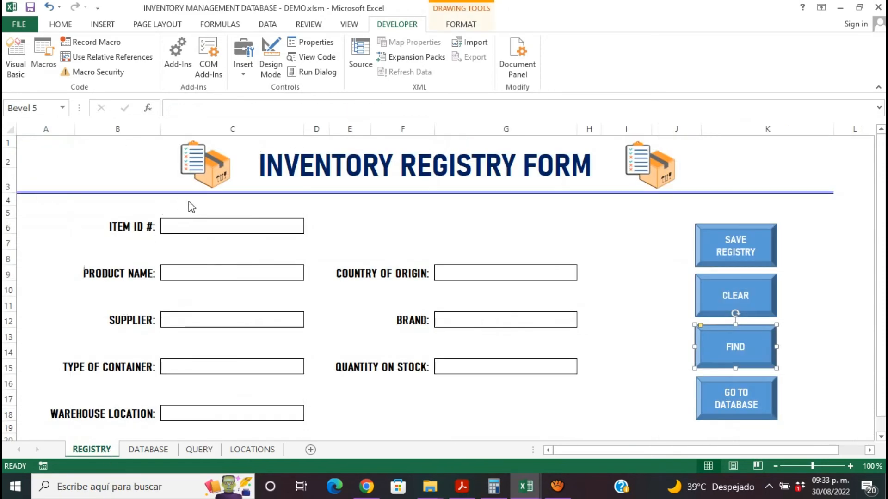
click(195, 228)
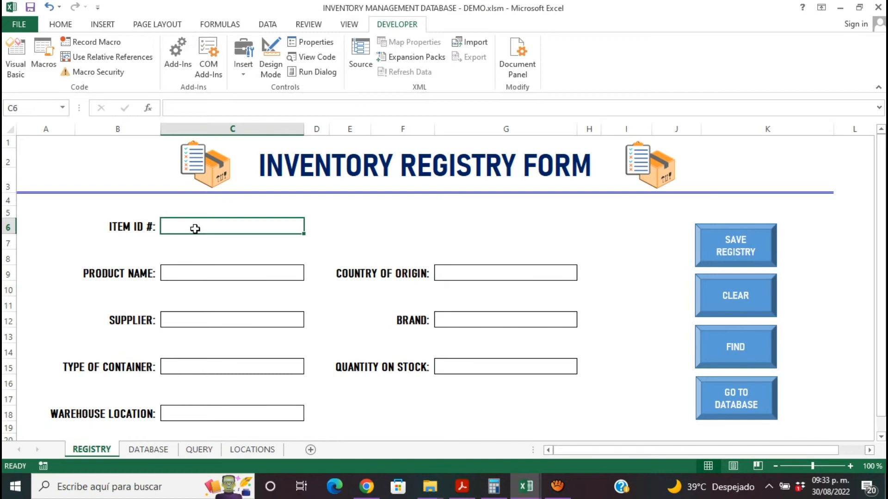
text(11111)
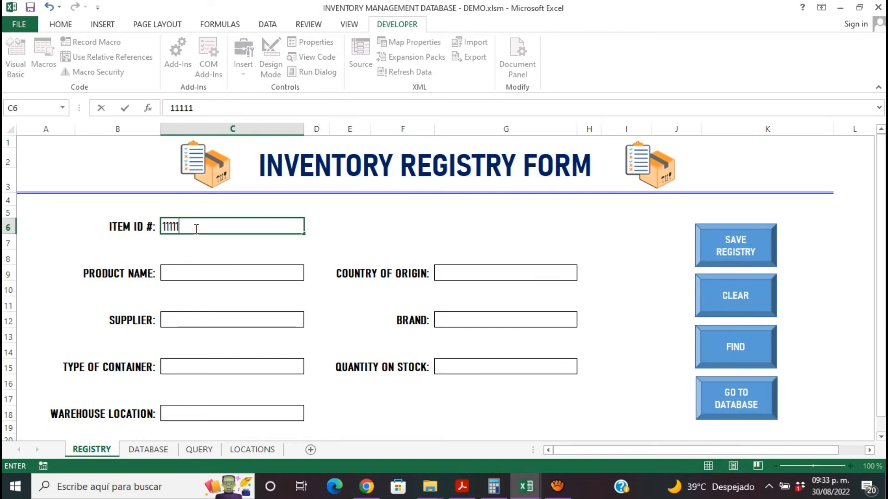
key(Return)
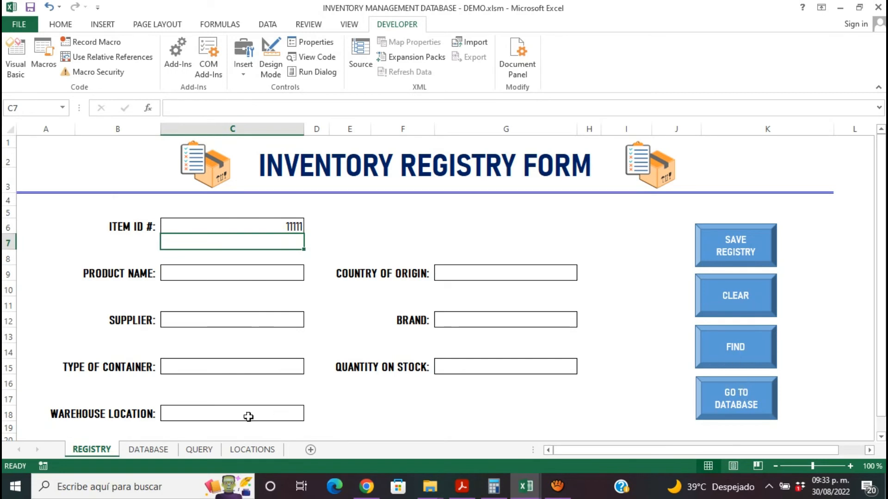
click(202, 449)
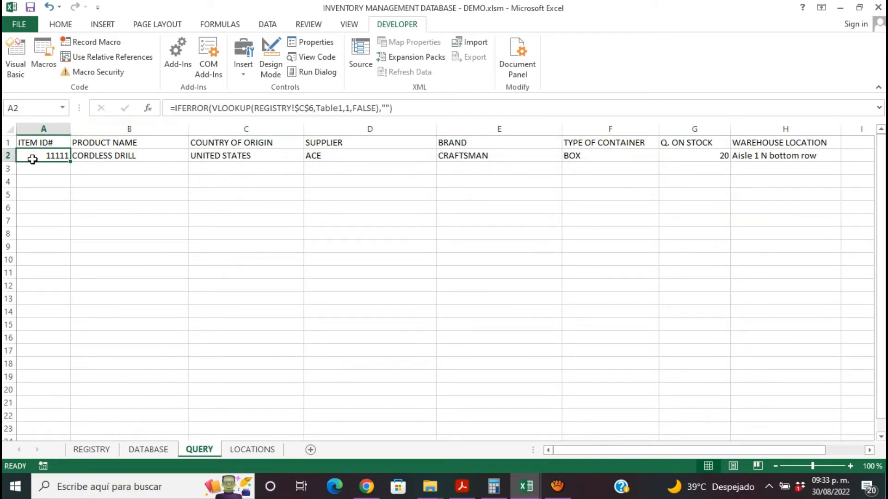
click(5, 156)
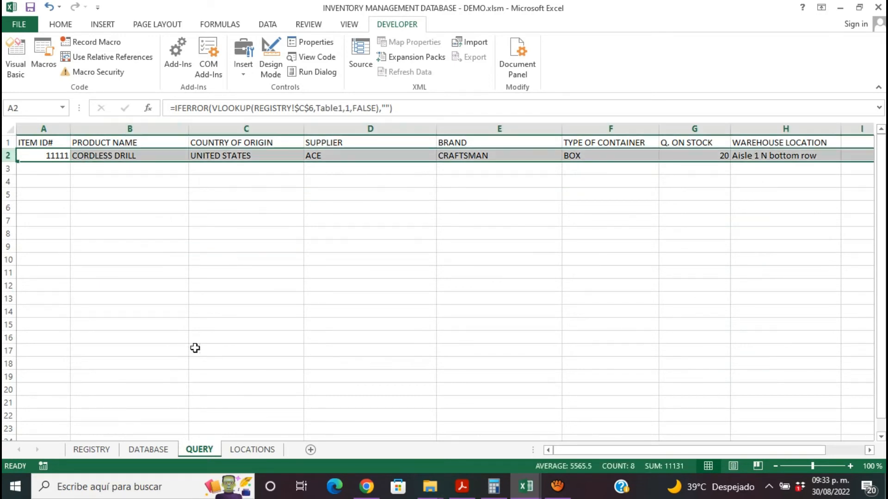
- Clear the item ID field on the REGISTRY form and re-enter 11111
click(143, 450)
click(109, 451)
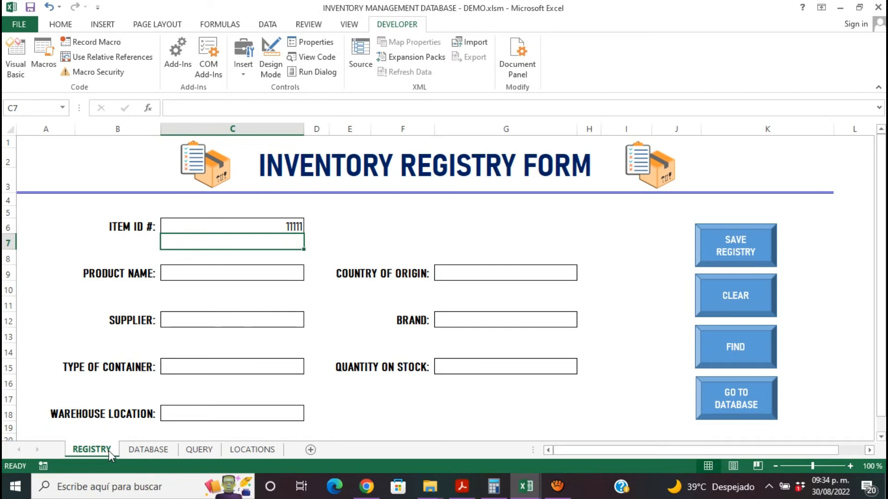
click(285, 226)
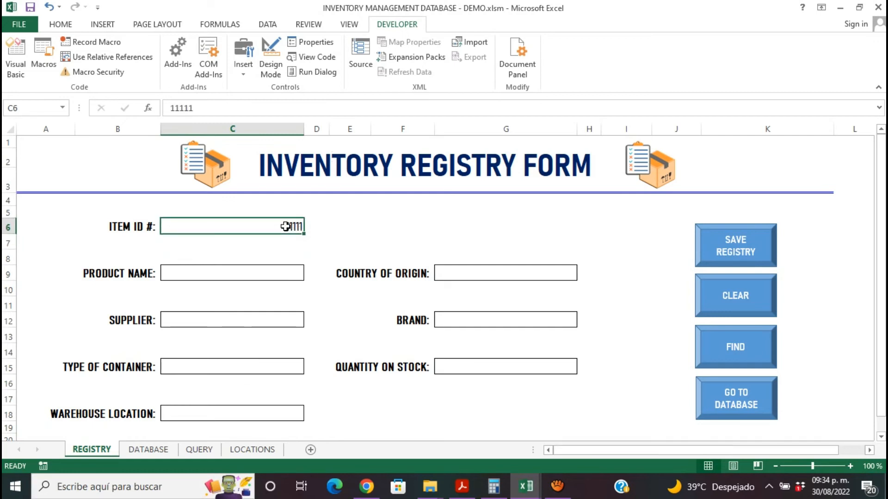
key(Delete)
text(11111)
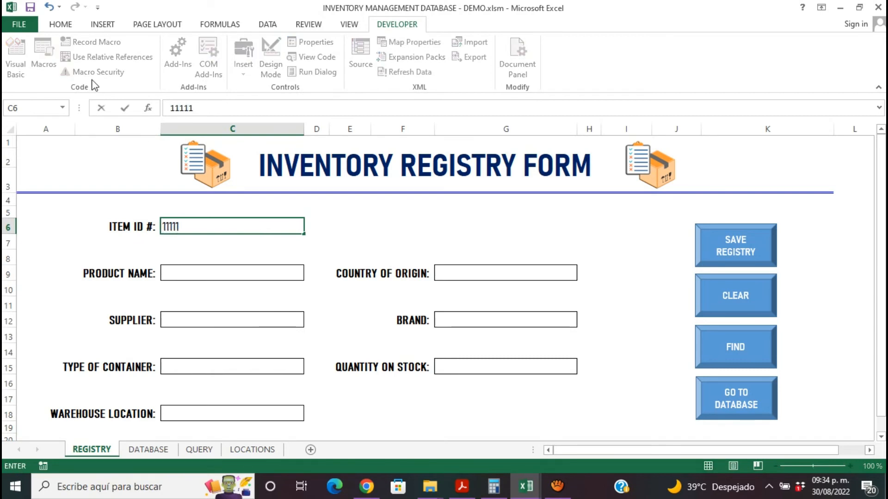
click(359, 230)
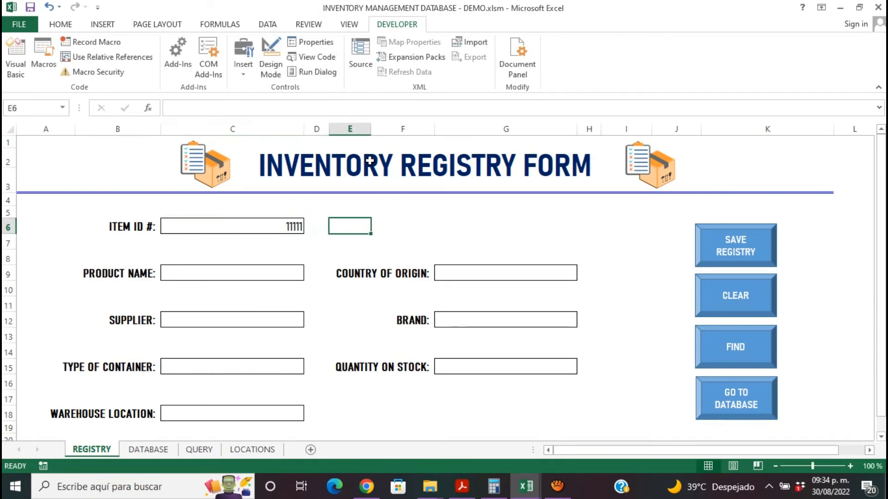
- Start recording a new macro named FIND, stored in This Workbook
click(102, 46)
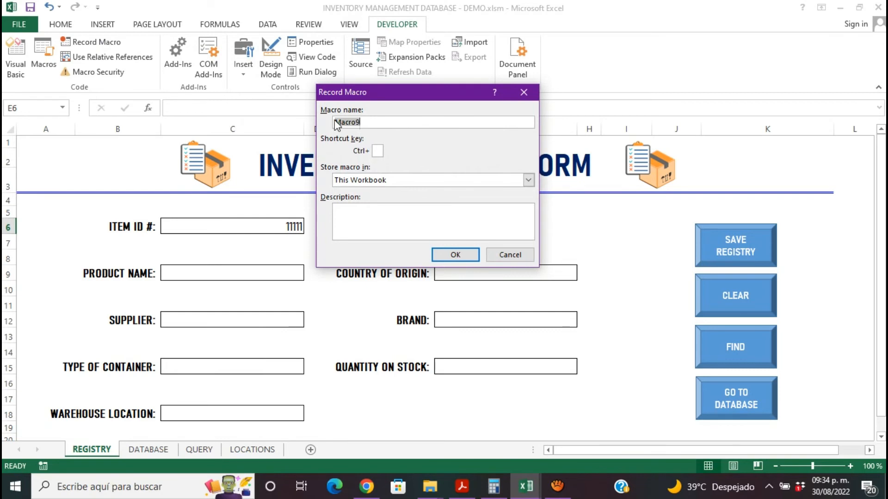
text(Fin)
key(BackSpace)
key(BackSpace)
key(BackSpace)
text(FIND)
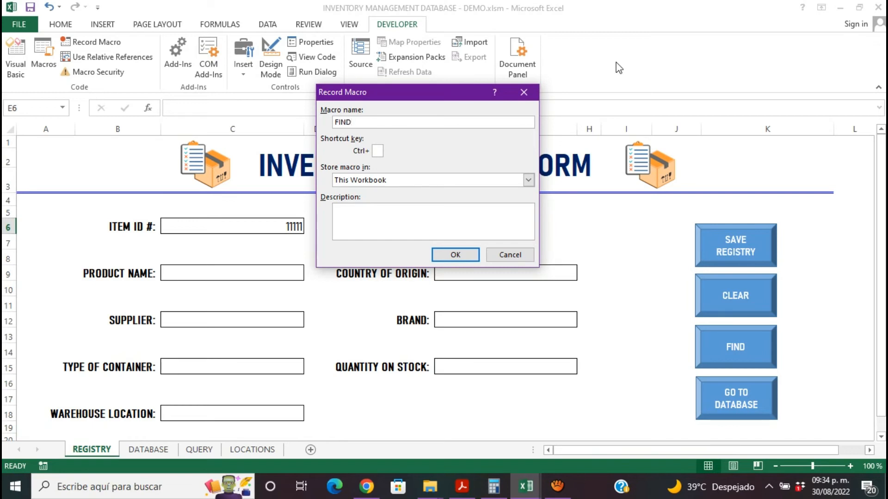
click(469, 257)
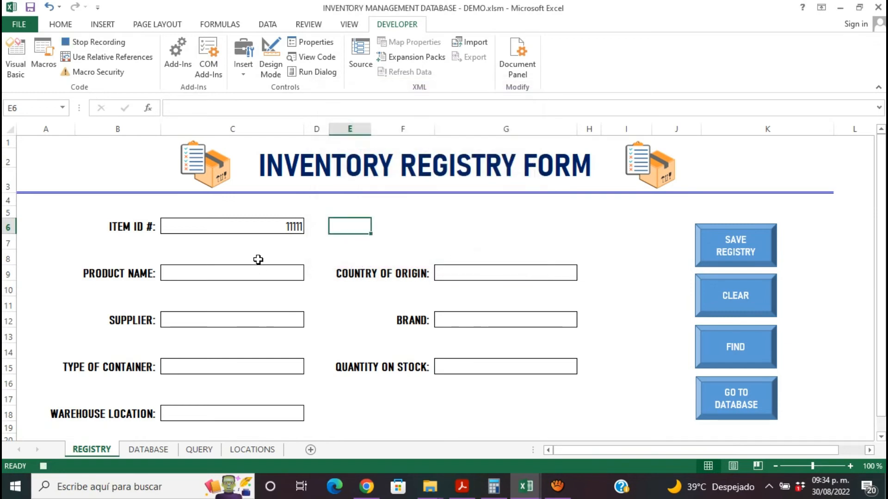
- Copy the product name from B2 on the QUERY sheet and paste it as values into C9 on the REGISTRY form
click(267, 243)
key(Down)
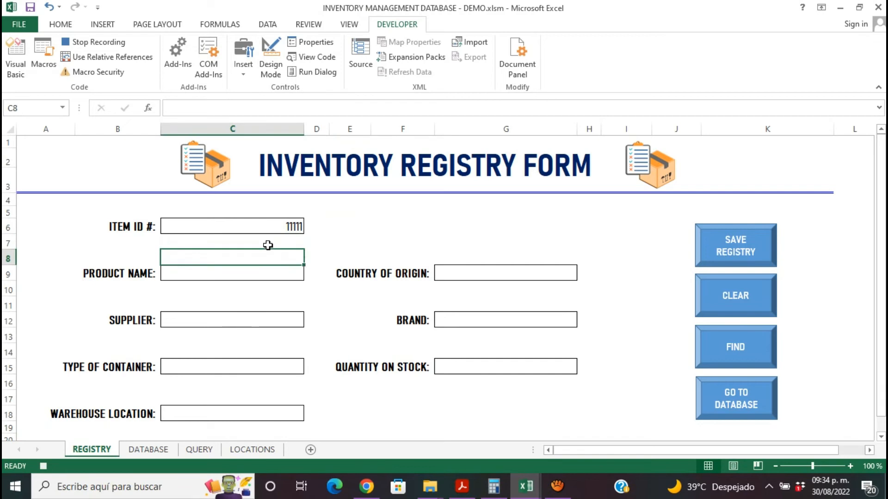
click(271, 226)
key(Down)
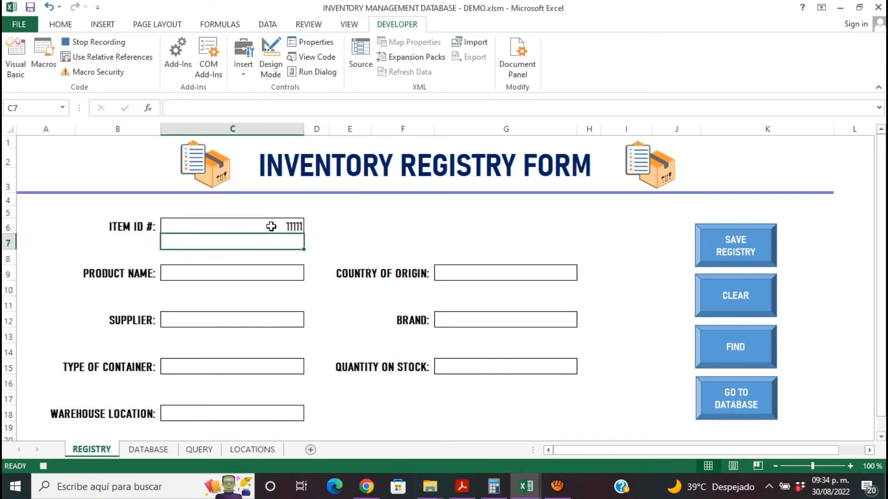
click(211, 449)
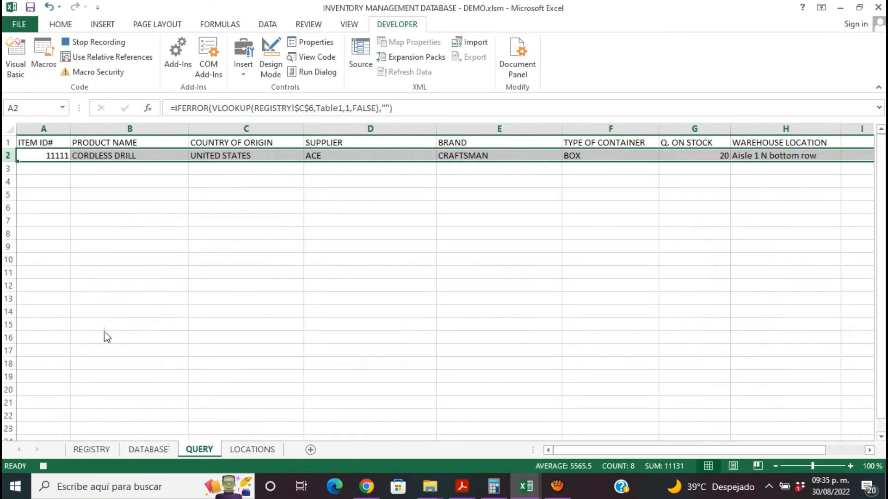
click(102, 155)
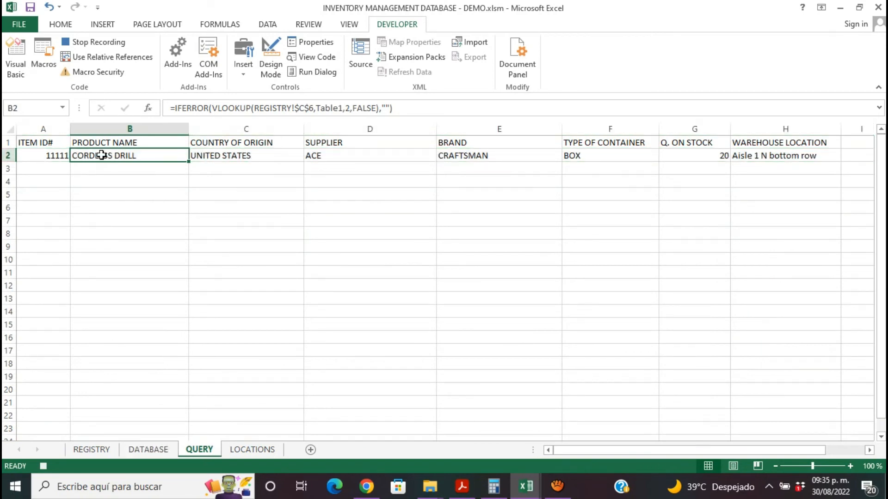
key(ctrl+c)
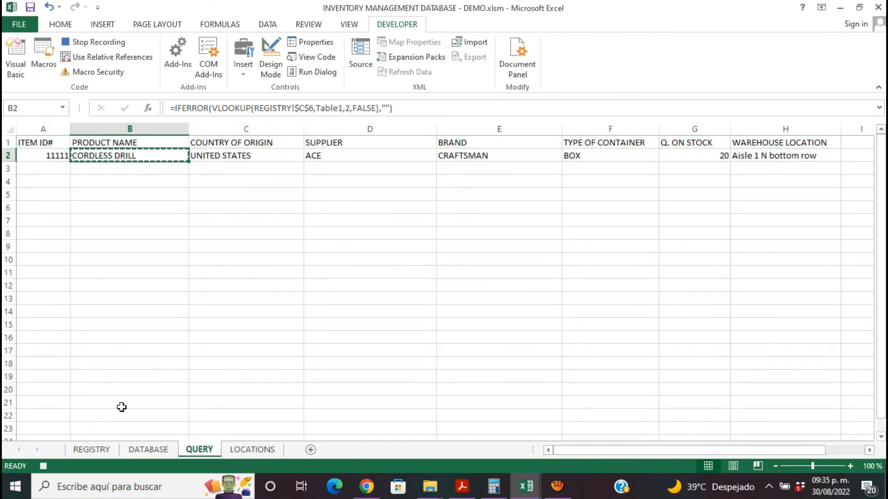
click(104, 448)
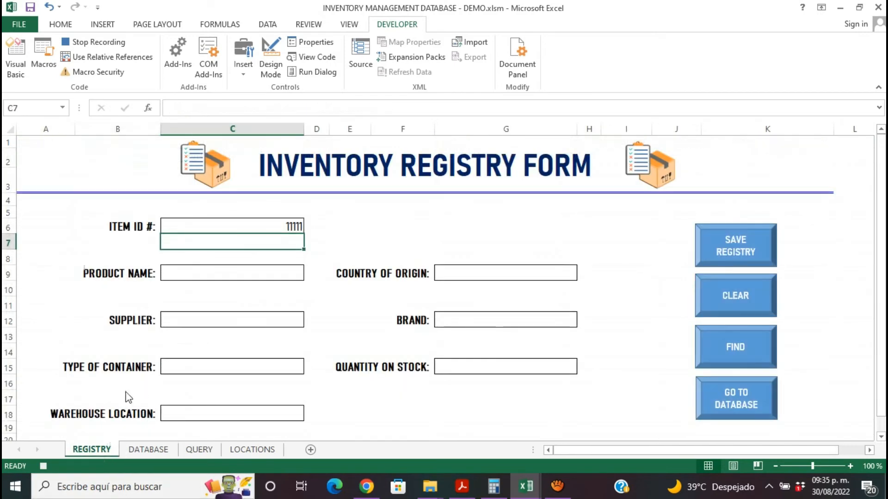
click(218, 272)
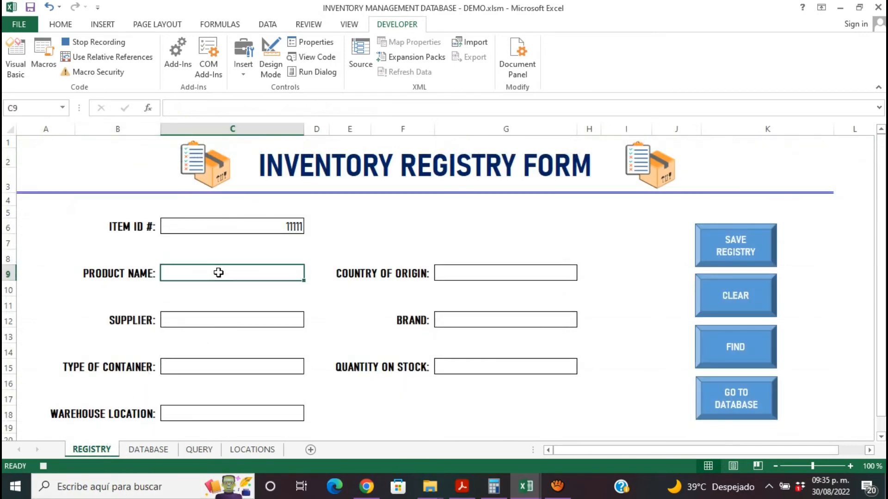
right_click(220, 273)
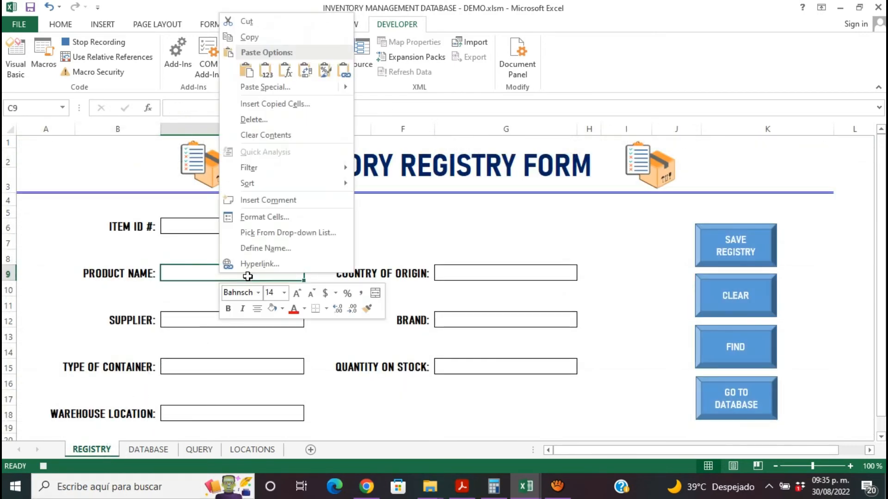
click(272, 76)
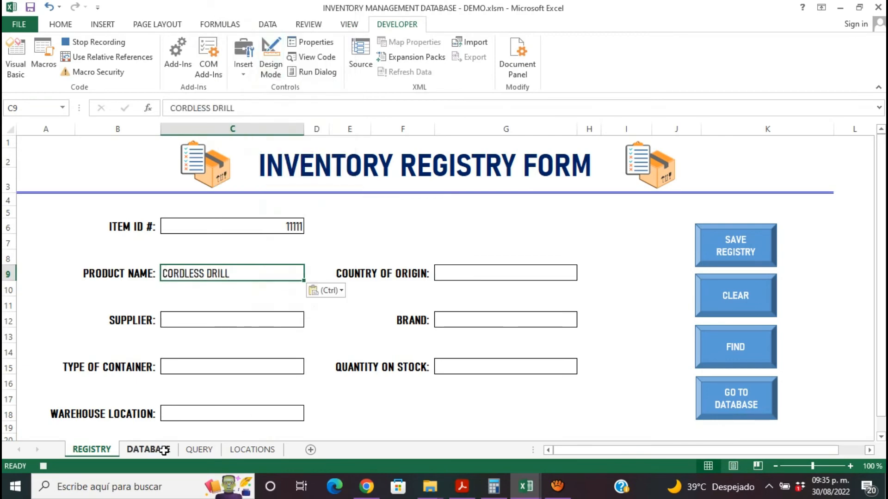
- Copy the country of origin from C2 on the QUERY sheet and paste it as values into G9 on the REGISTRY form
click(162, 449)
click(198, 449)
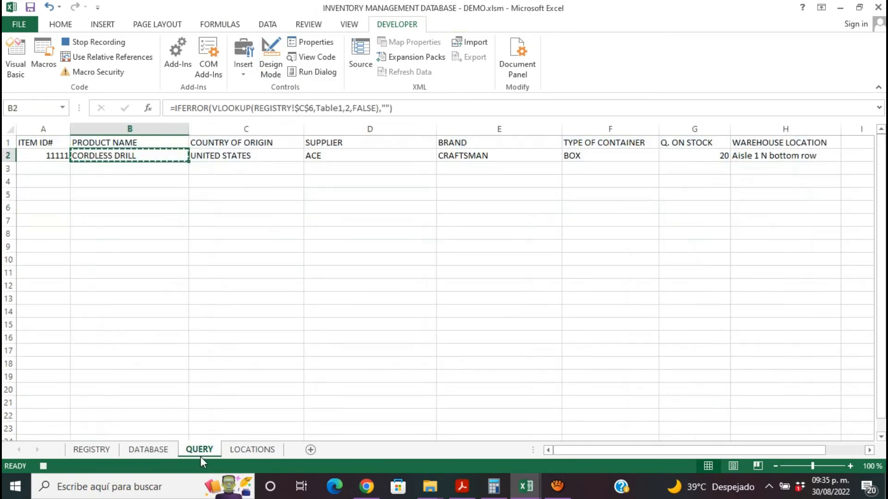
click(254, 153)
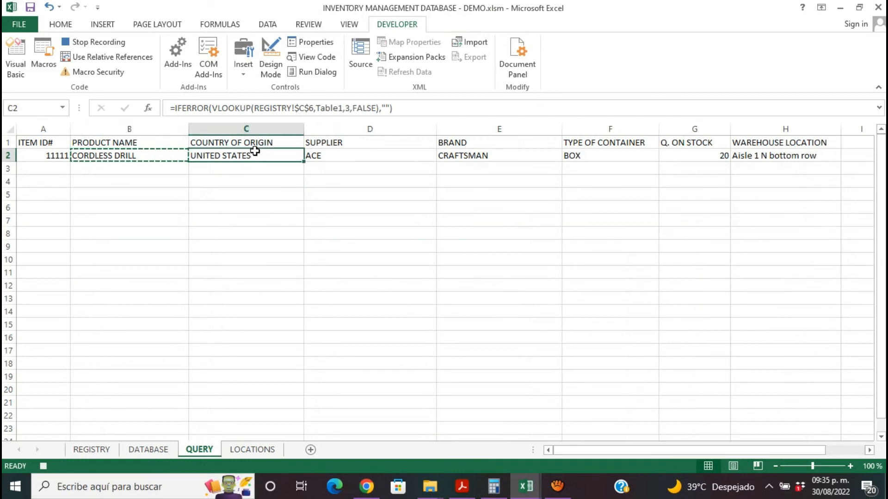
key(ctrl+c)
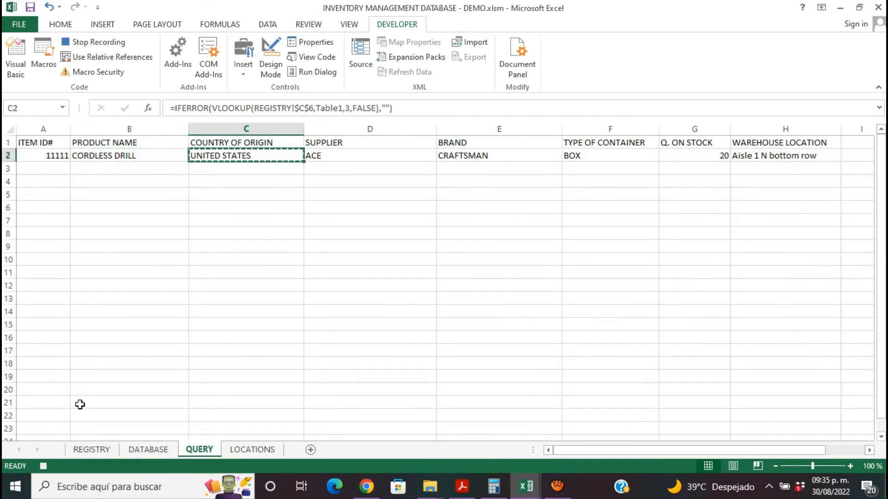
click(91, 449)
click(464, 274)
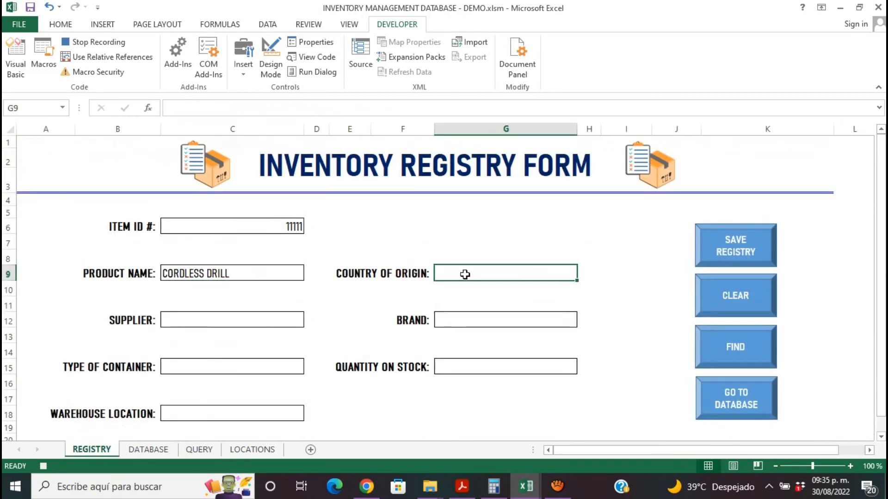
right_click(464, 274)
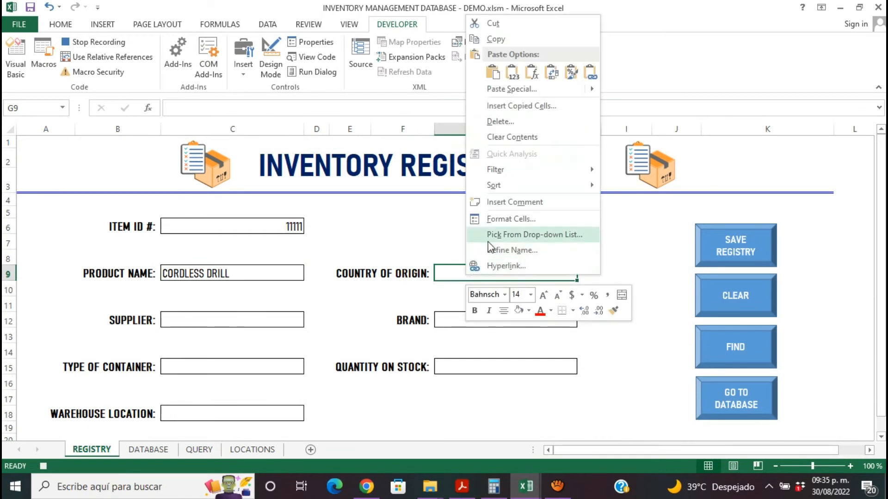
click(513, 71)
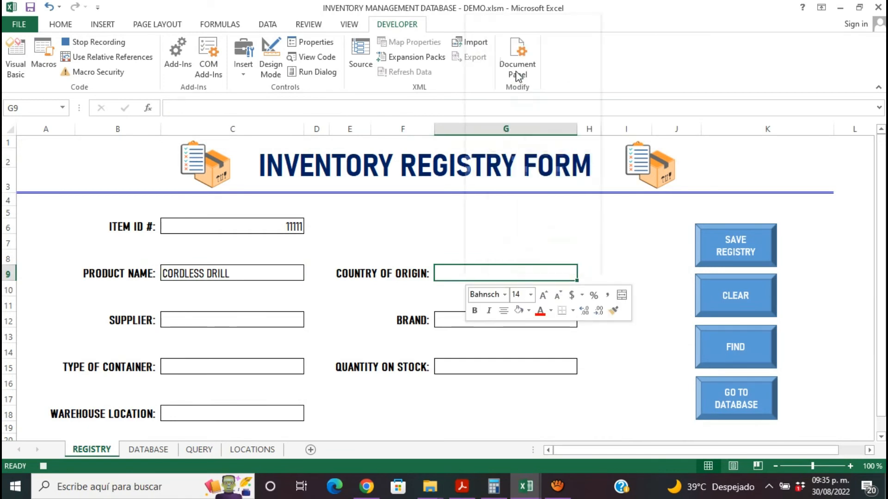
- Copy the supplier from D2 on the QUERY sheet and paste it as values into C12 on the REGISTRY form
click(205, 312)
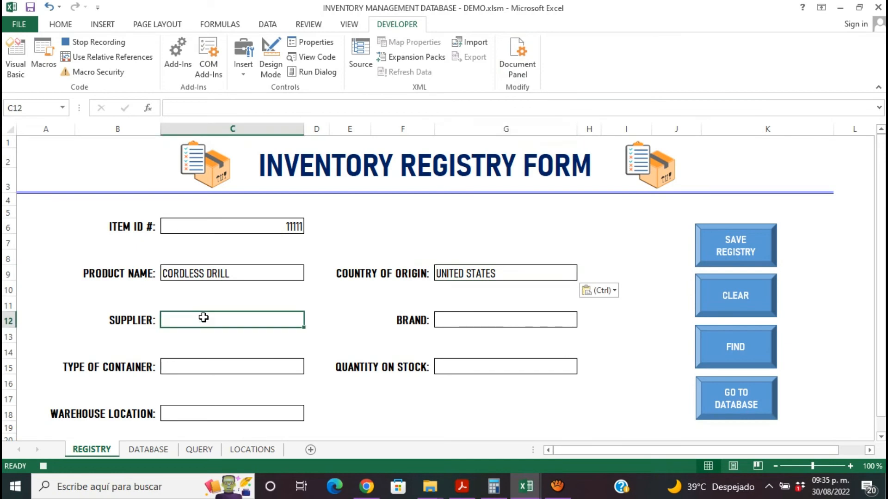
click(199, 450)
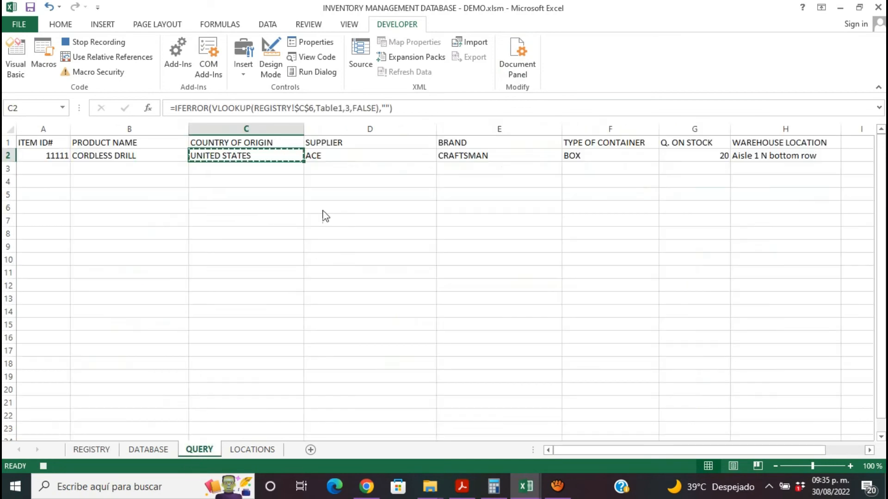
click(347, 158)
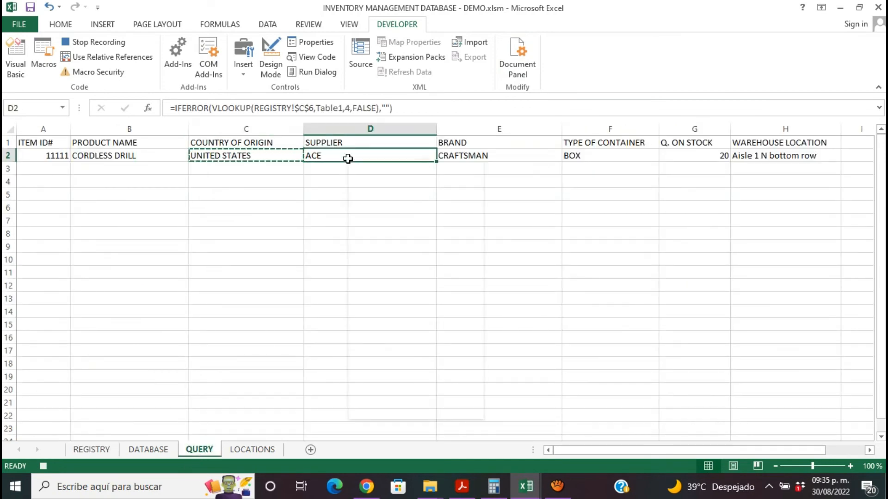
right_click(348, 158)
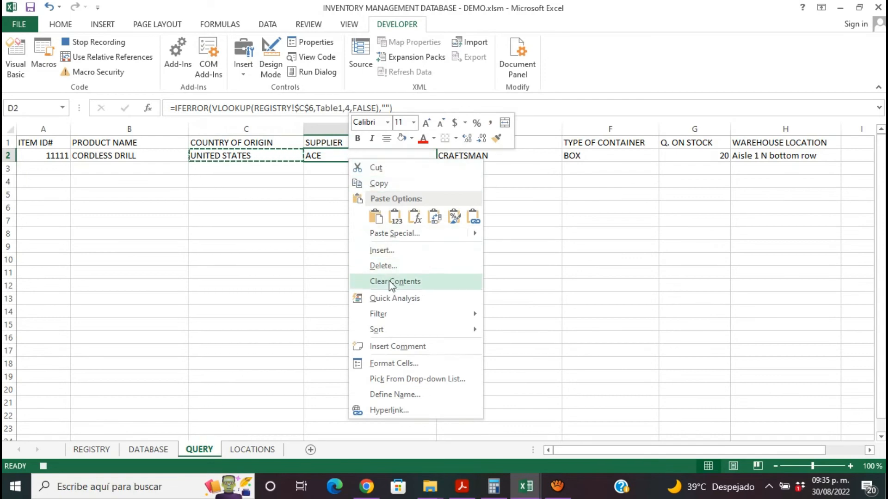
click(391, 186)
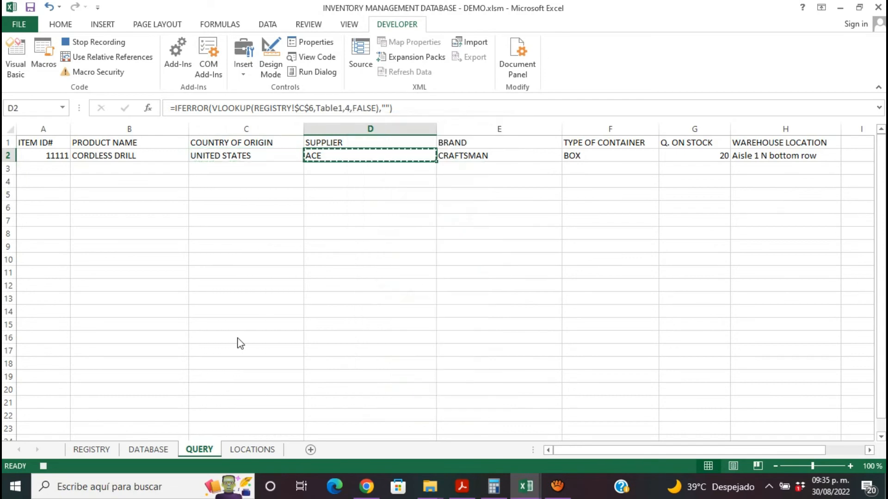
click(98, 451)
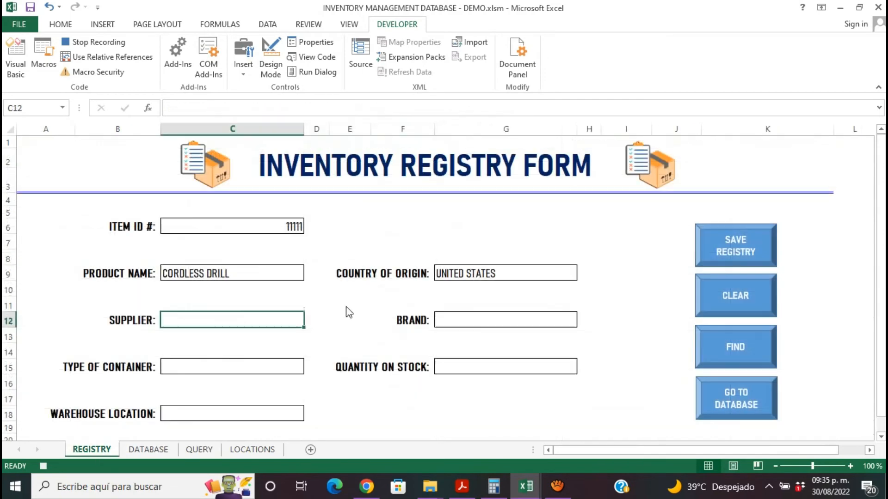
right_click(224, 323)
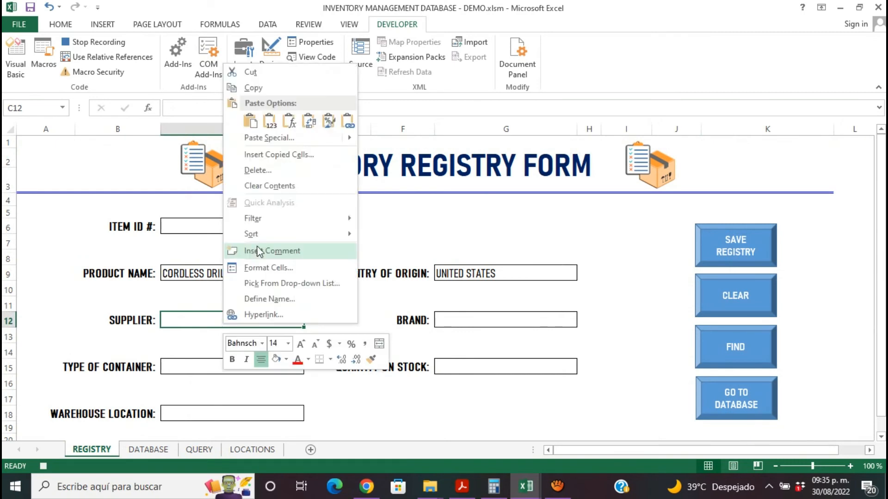
click(271, 121)
- Copy the brand from E2 on the QUERY sheet and paste it as values into G12 on the REGISTRY form
click(198, 449)
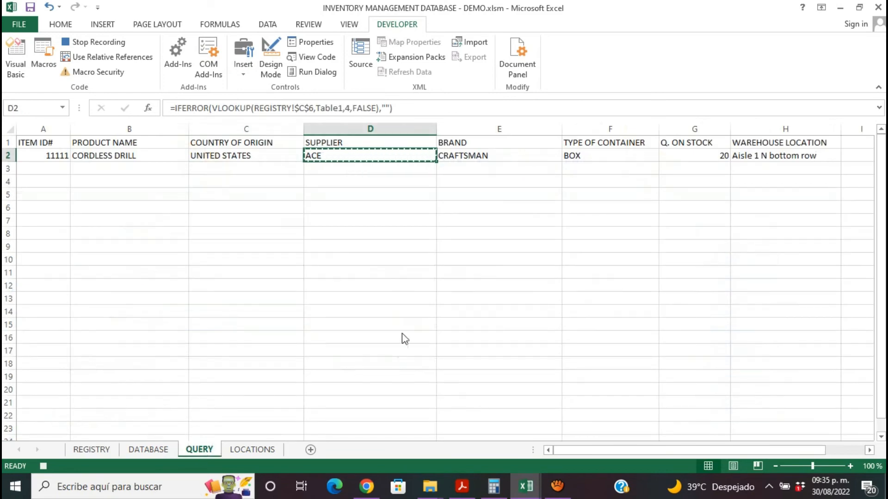
click(479, 160)
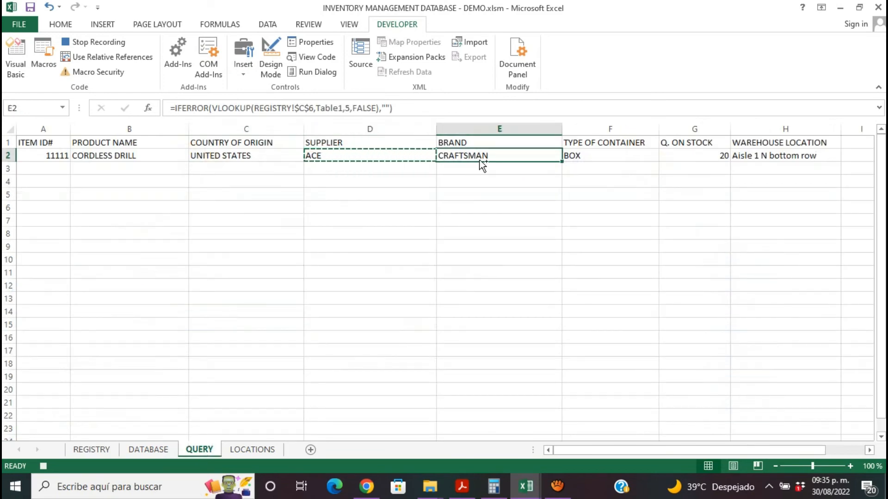
key(ctrl+c)
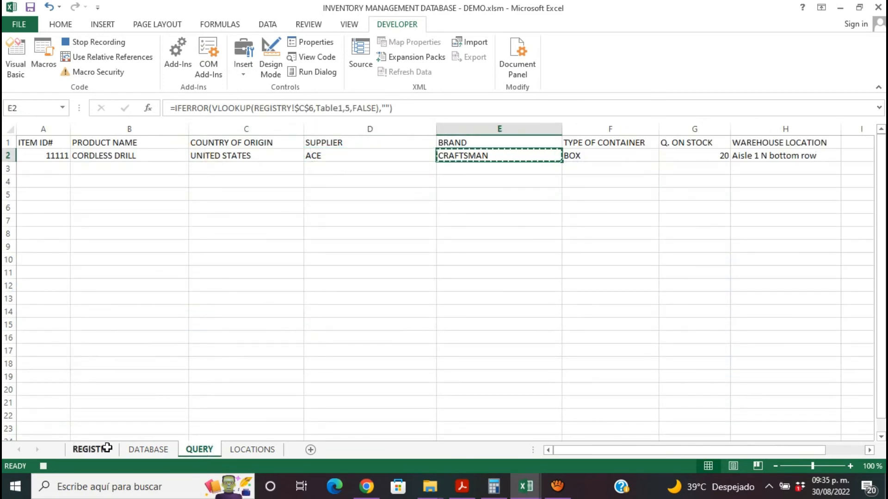
click(92, 449)
click(477, 319)
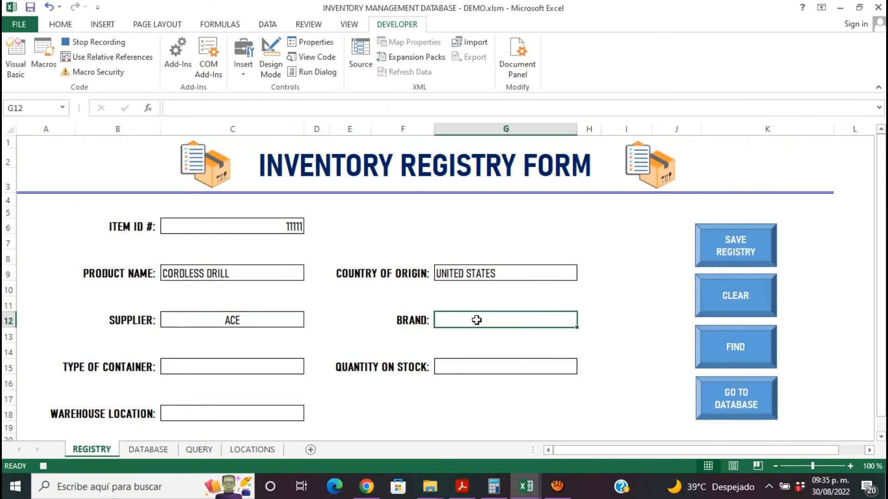
right_click(476, 319)
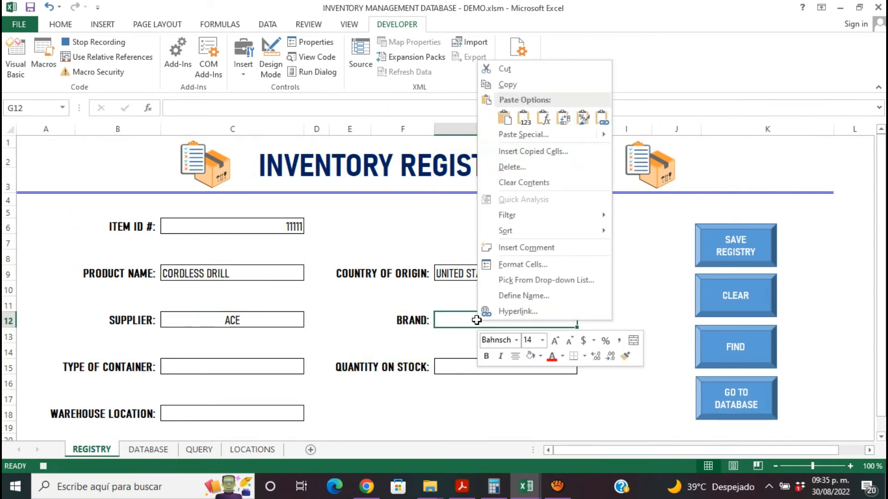
click(524, 119)
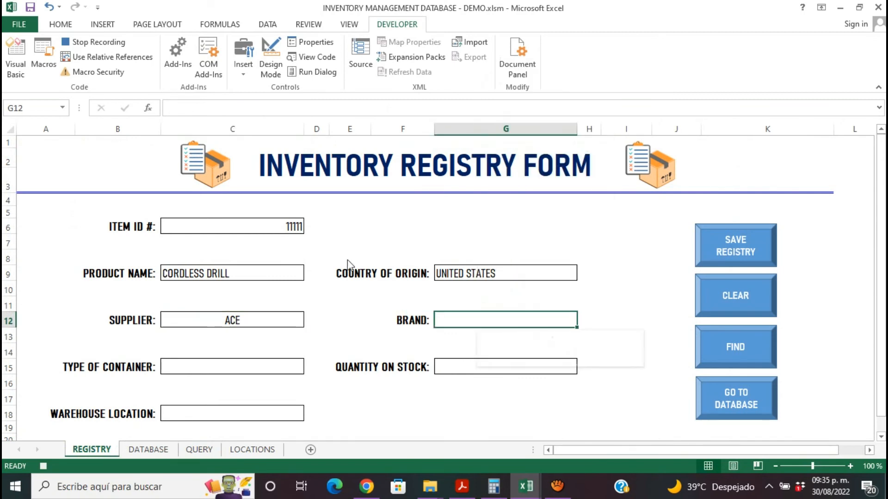
- Copy the type of container from F2 on the QUERY sheet and paste it as values into C15 on the REGISTRY form
click(214, 377)
click(214, 367)
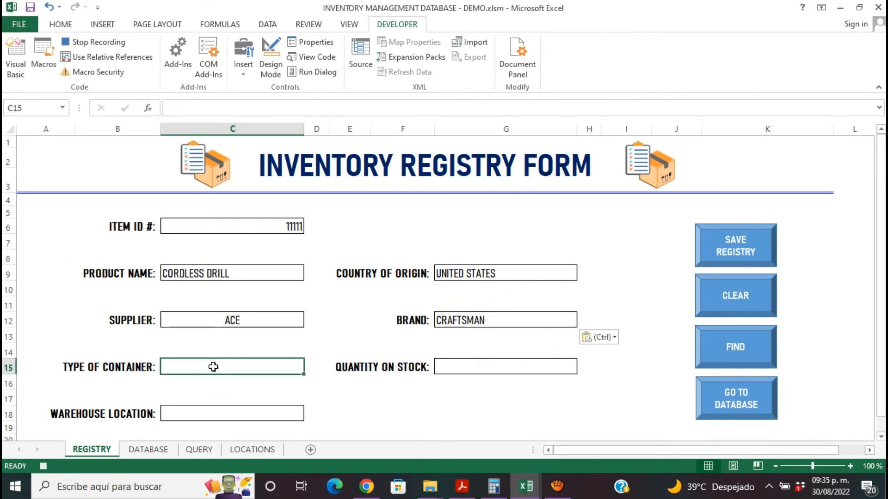
click(152, 451)
click(199, 450)
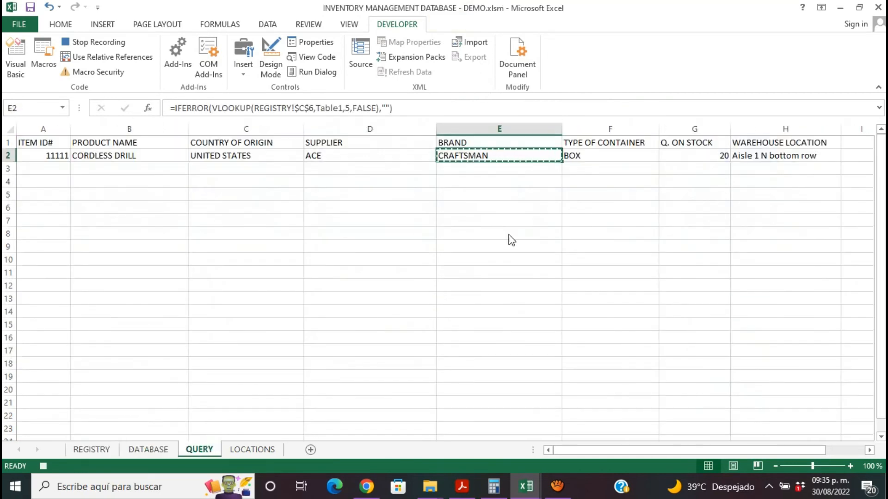
click(583, 156)
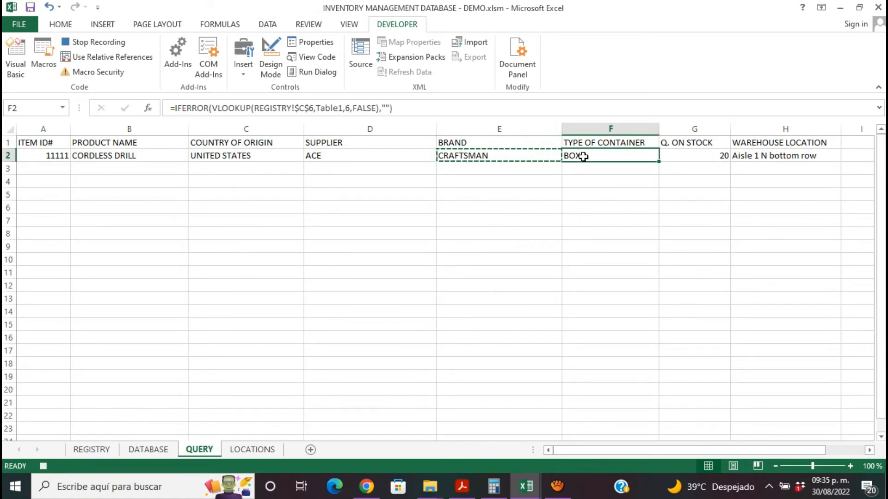
key(ctrl+c)
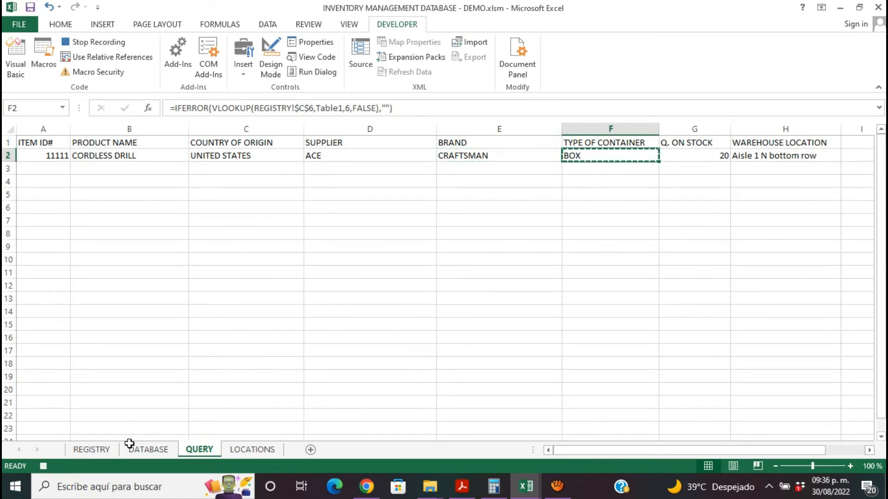
click(92, 449)
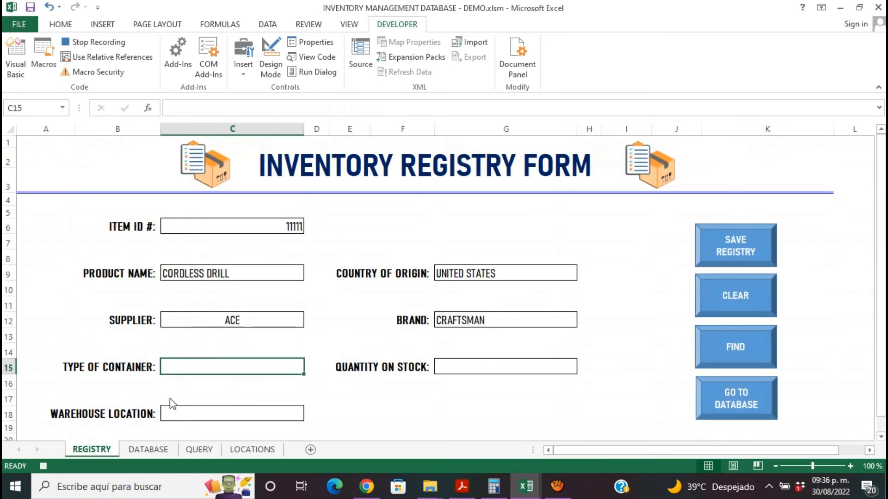
right_click(273, 364)
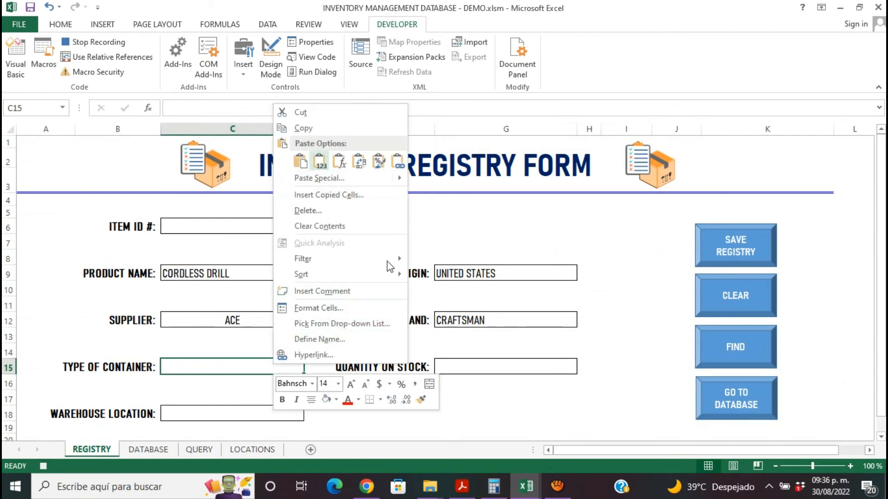
click(321, 162)
- Copy the quantity on stock from G2 on the QUERY sheet and paste it as values into G15 on the REGISTRY form
click(459, 366)
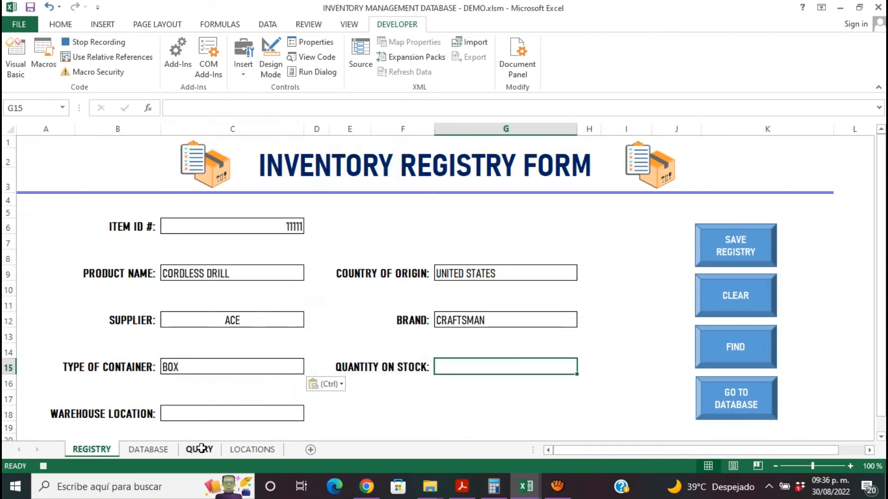
click(199, 449)
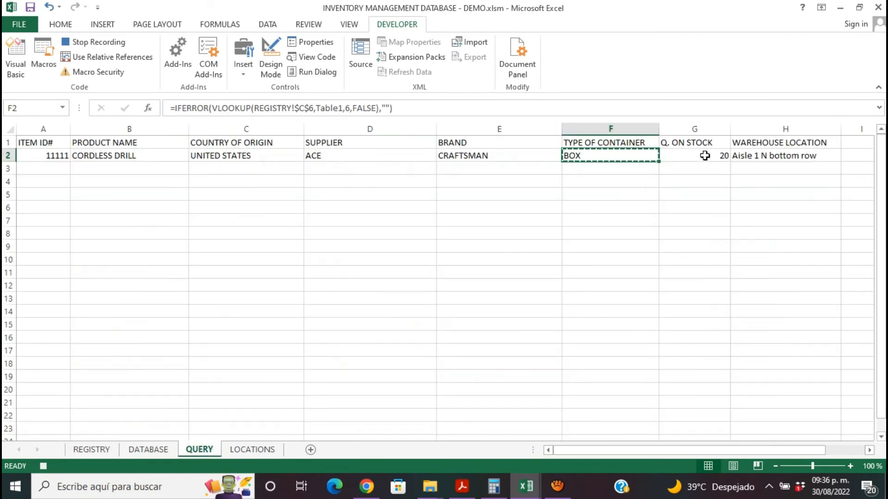
click(704, 155)
key(ctrl+c)
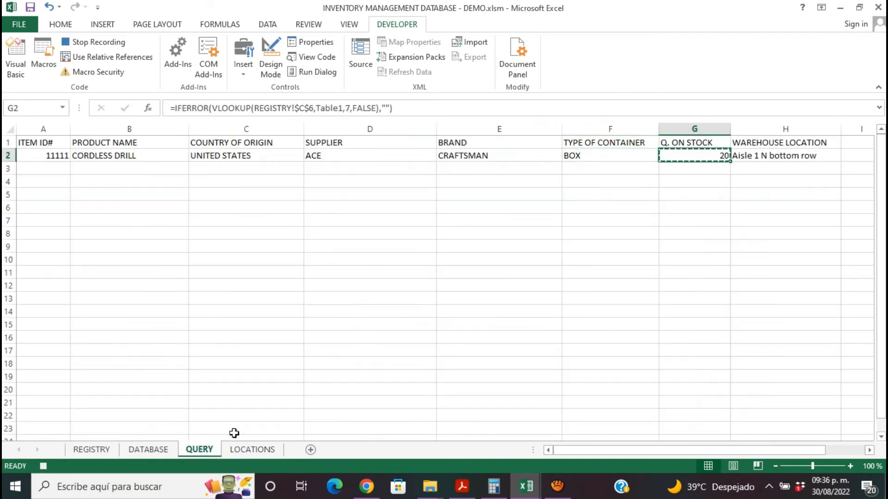
click(92, 449)
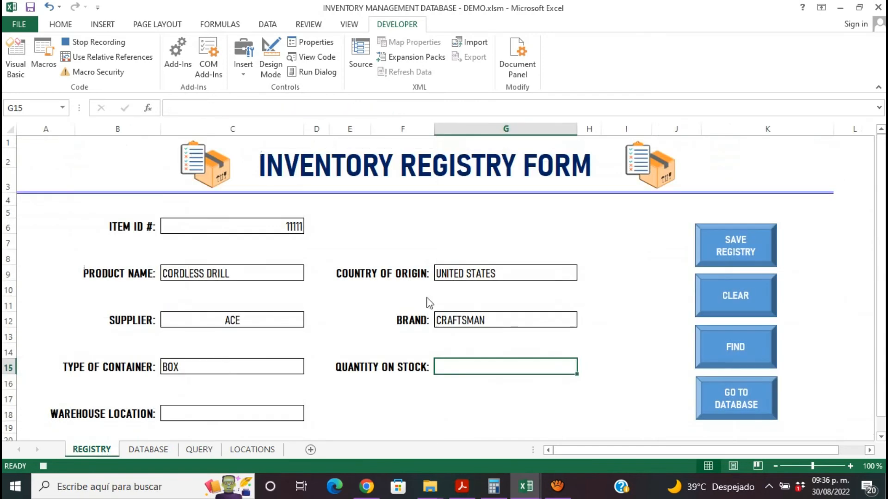
right_click(450, 366)
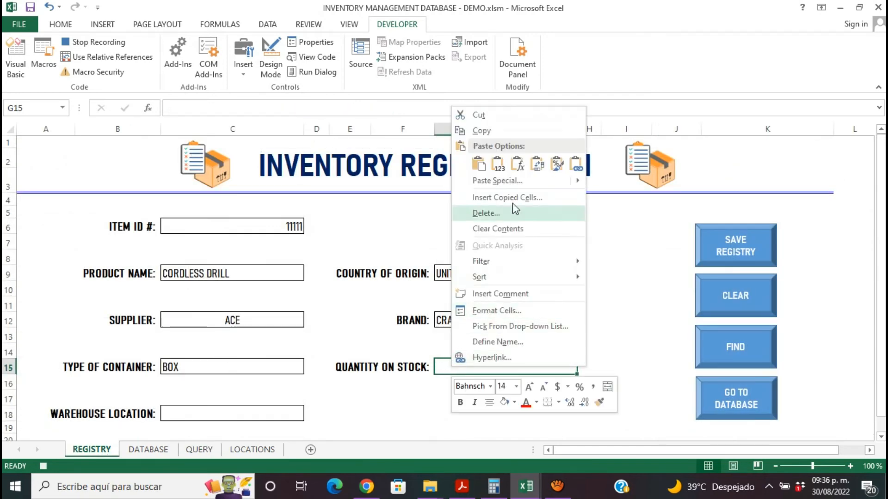
click(504, 168)
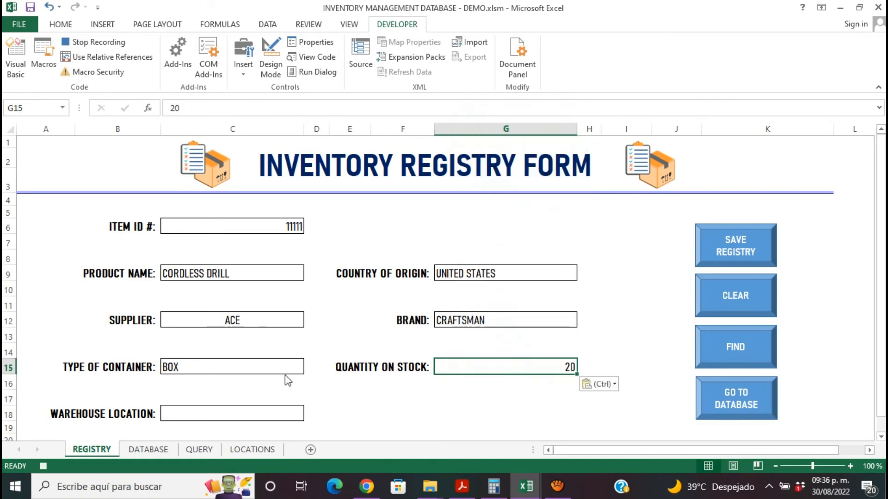
- Copy the warehouse location from H2 on the QUERY sheet, paste it as values into C18, and stop the macro recording with G18 selected
click(235, 415)
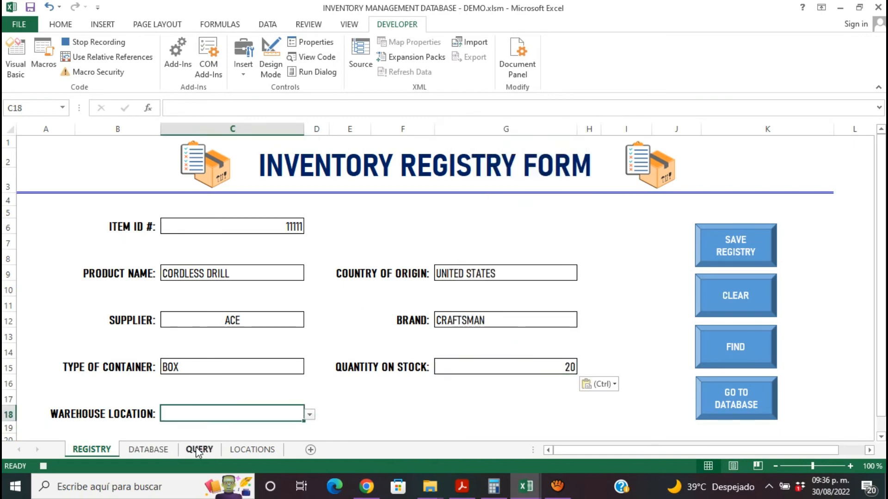
click(198, 449)
click(759, 160)
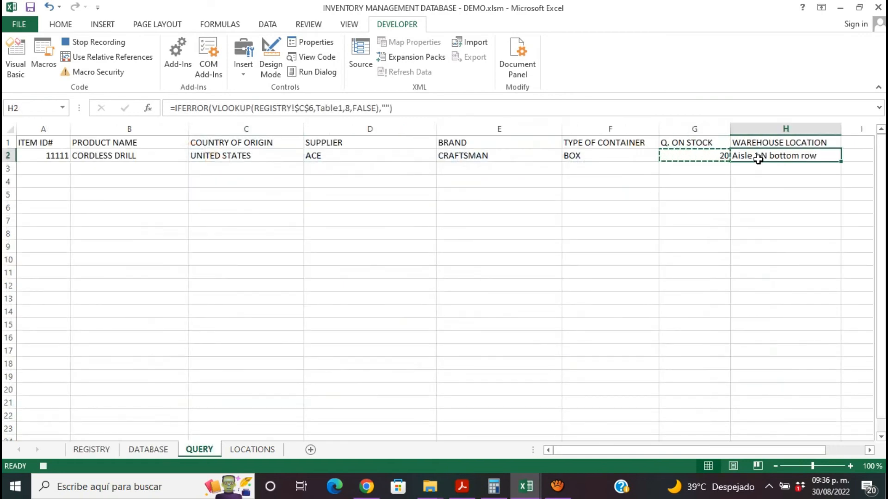
key(ctrl+c)
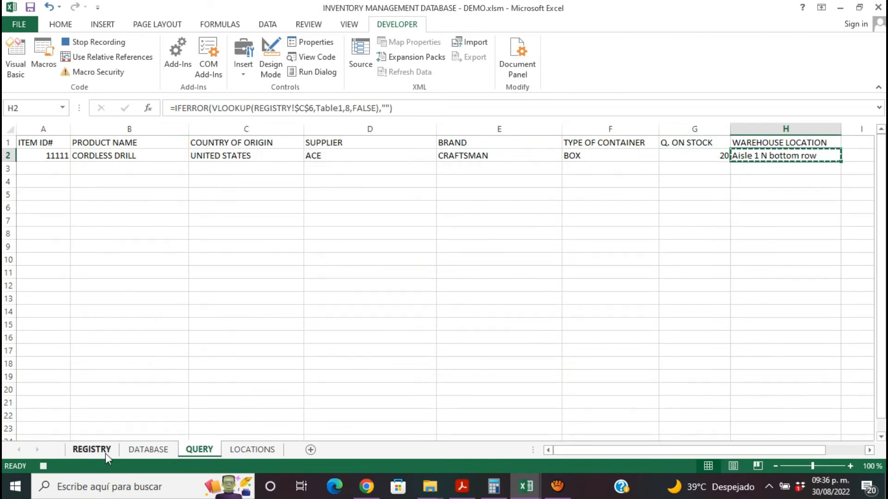
click(93, 449)
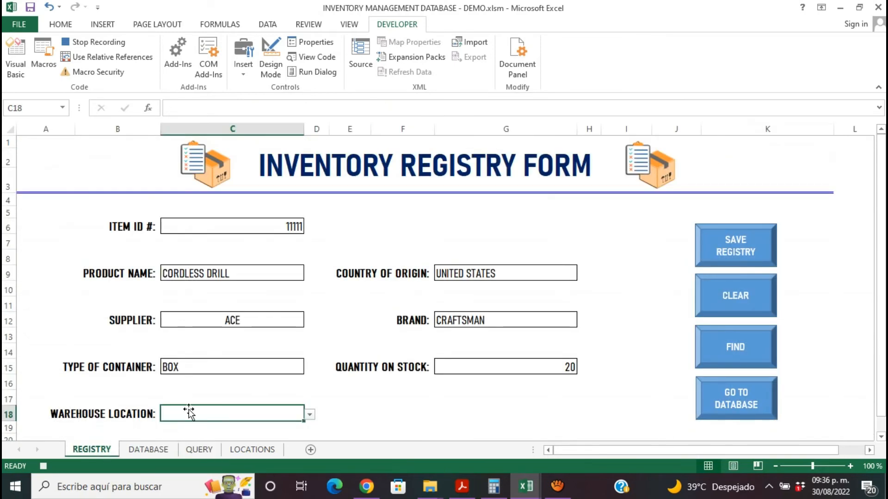
right_click(188, 412)
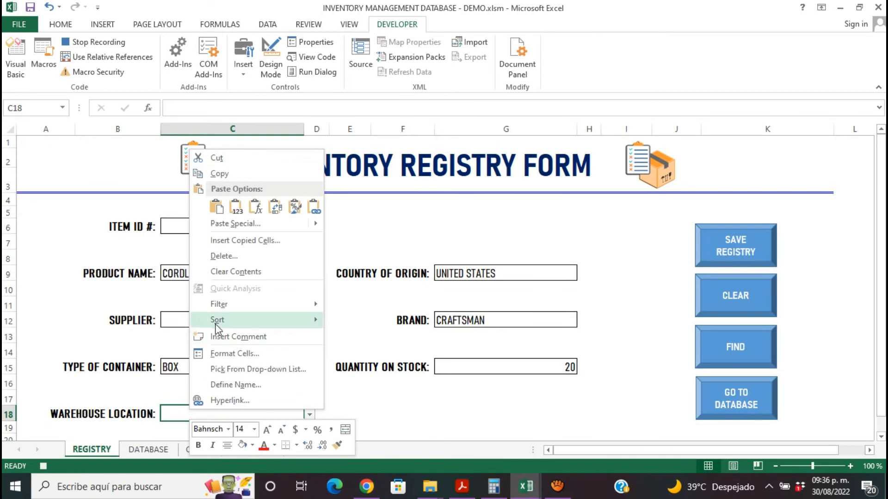
click(236, 207)
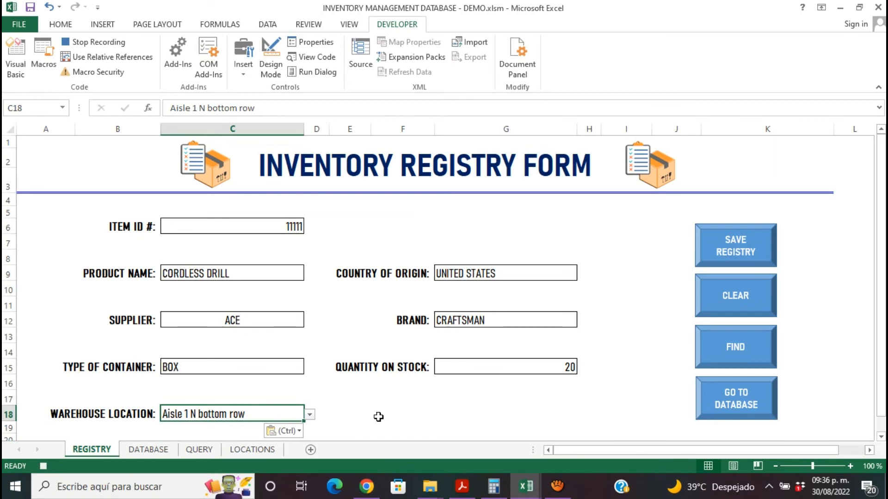
click(448, 415)
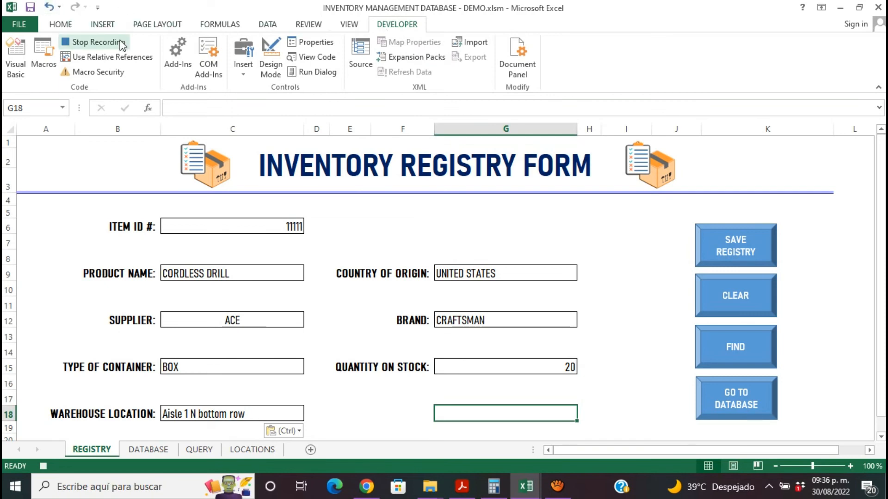
click(97, 42)
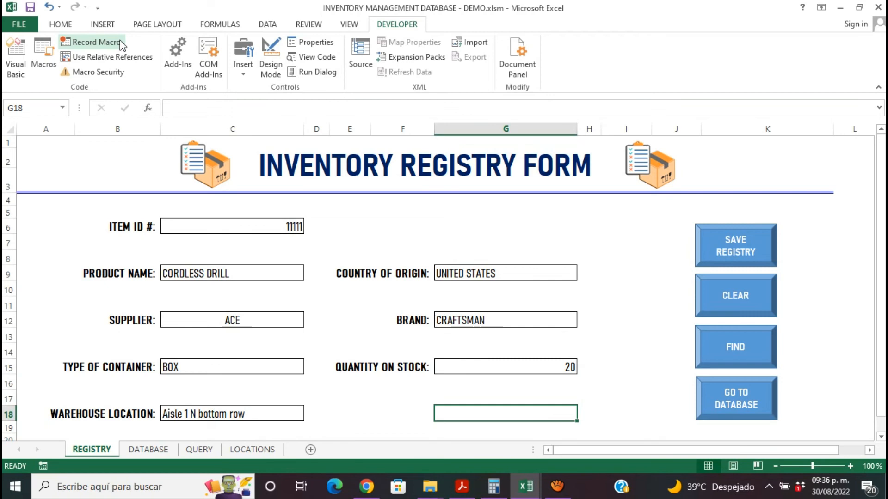
- Assign the FIND macro to the FIND shape on the REGISTRY form
ctrl+click(738, 347)
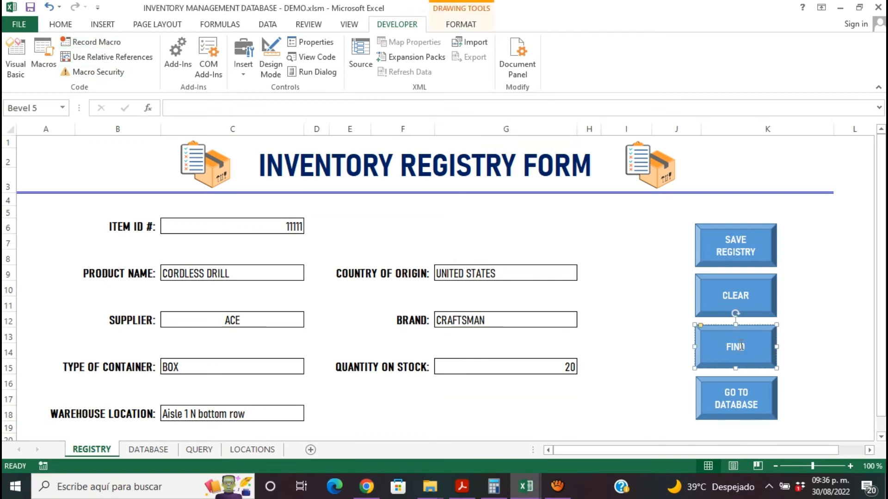
click(792, 353)
ctrl+click(765, 349)
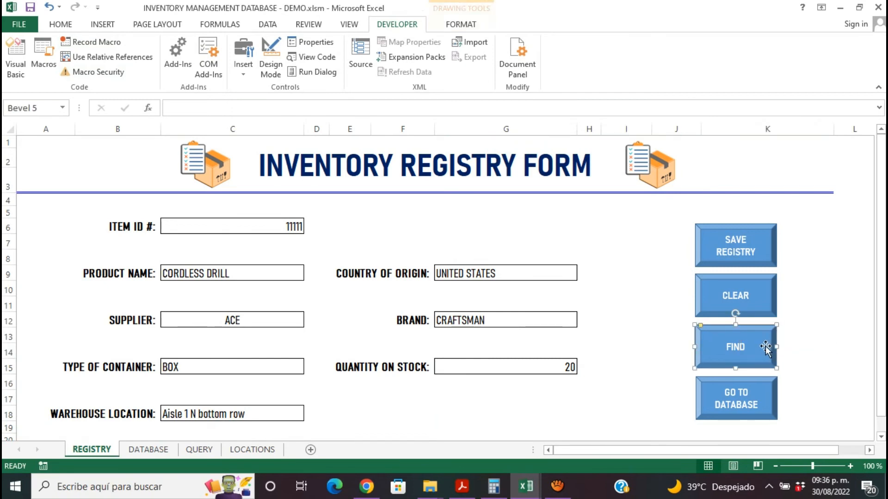
right_click(767, 347)
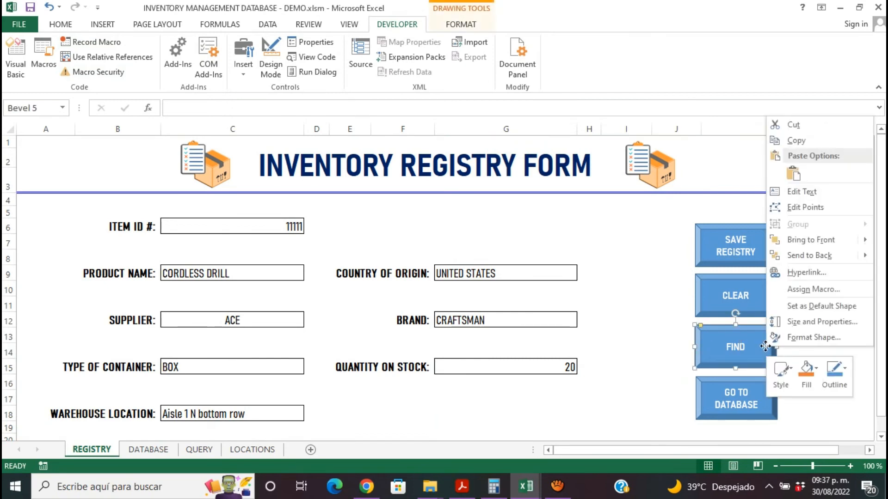
click(798, 289)
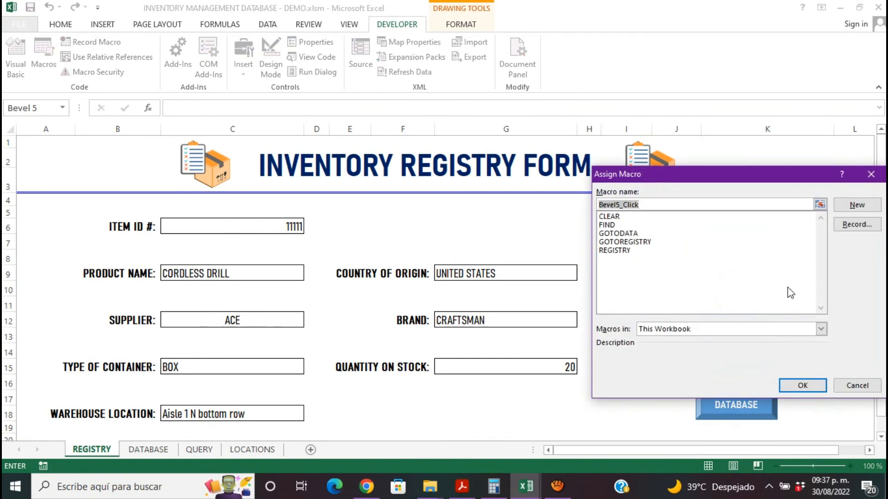
click(611, 225)
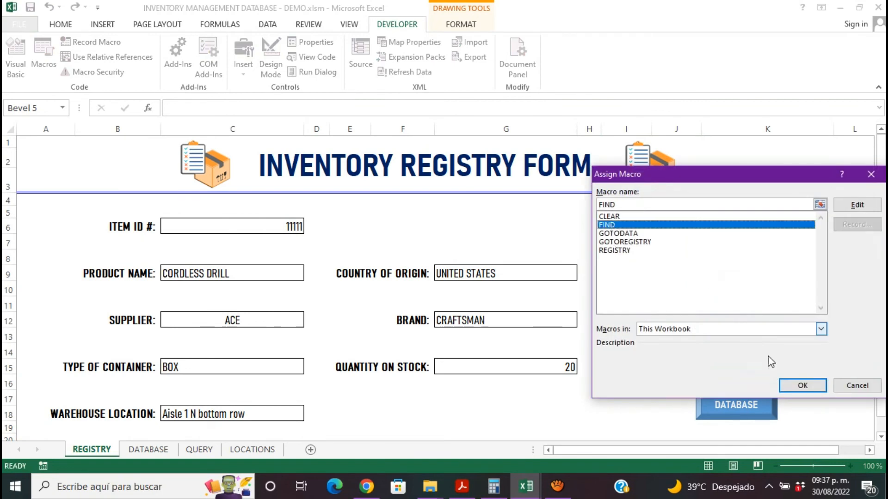
click(803, 386)
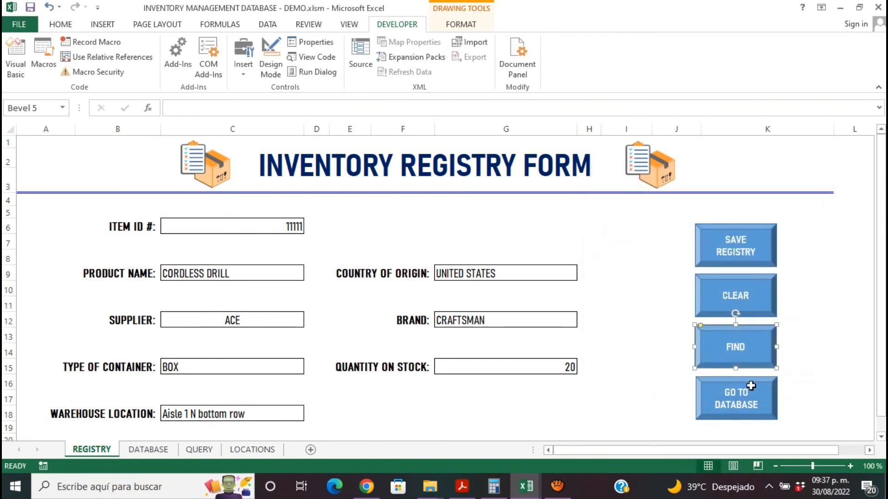
click(619, 402)
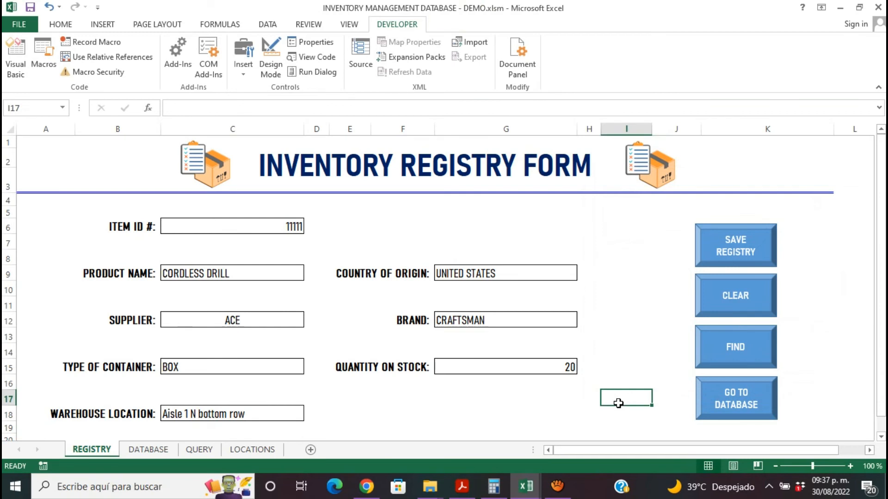
- Test the FIND macro by clearing the form and looking up item ID 11112, and clear the form again
click(719, 305)
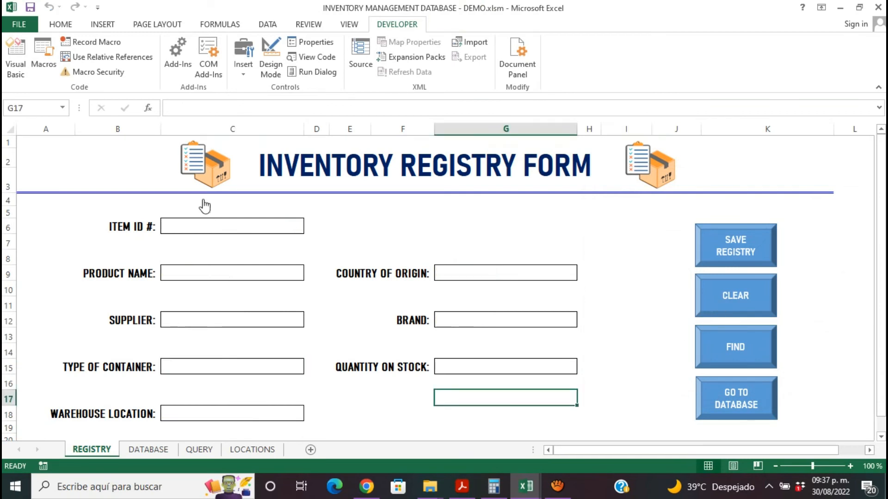
click(205, 228)
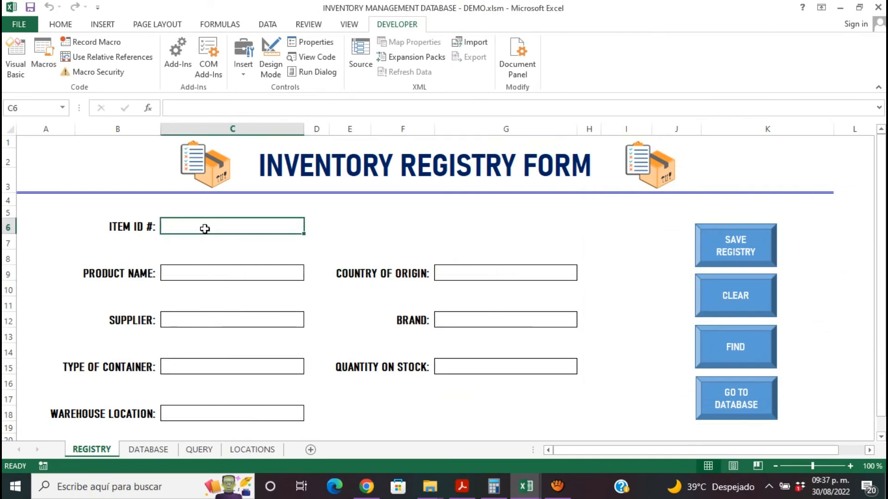
text(1111)
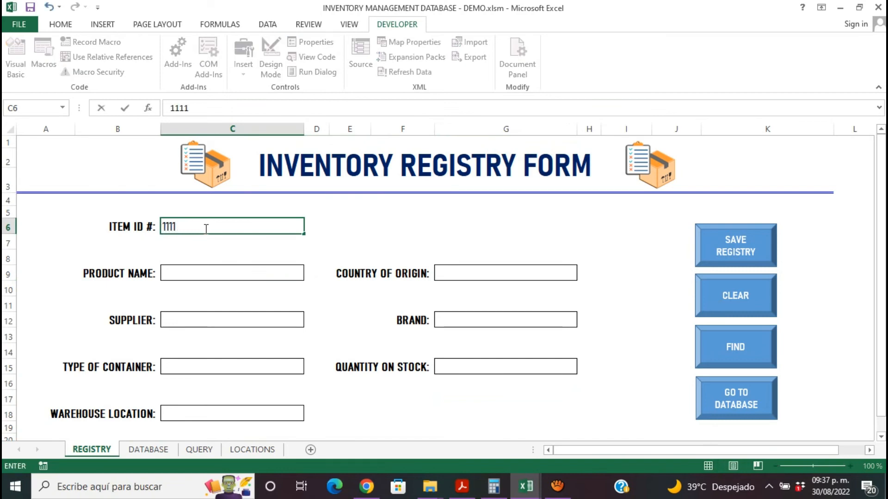
text(2)
click(719, 359)
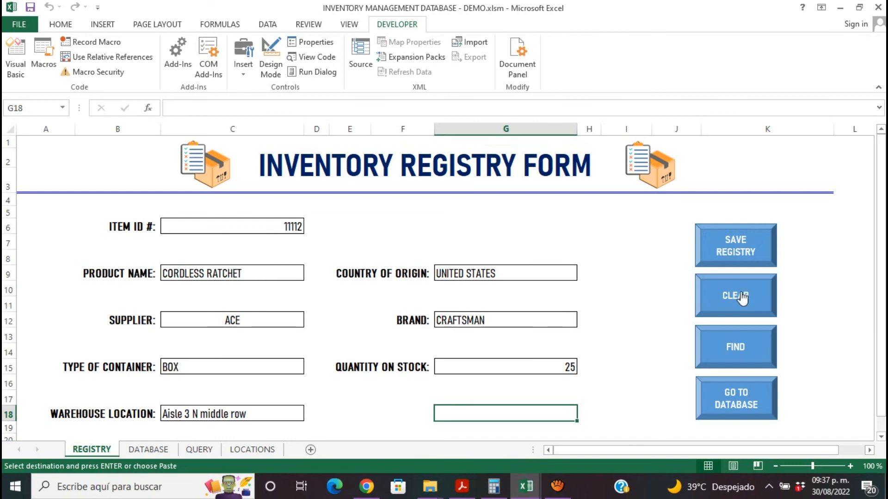
click(737, 238)
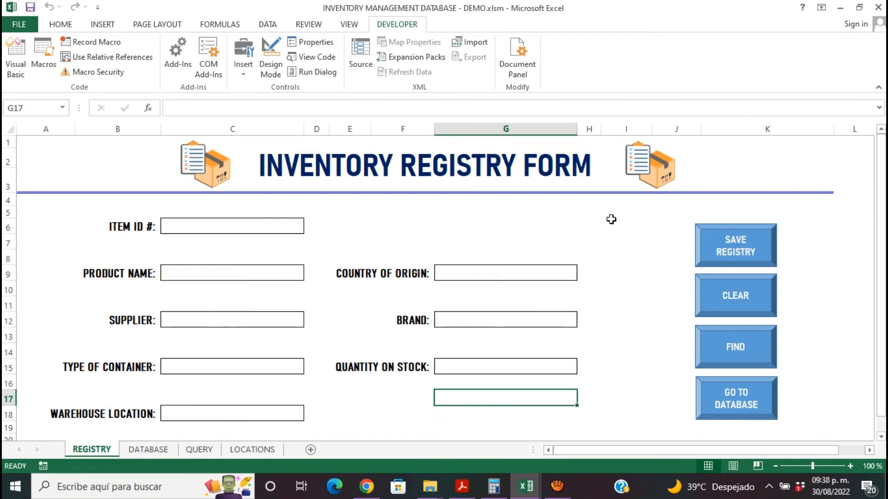
- Open the Visual Basic editor and select Module1 in the inventory workbook's project
click(16, 64)
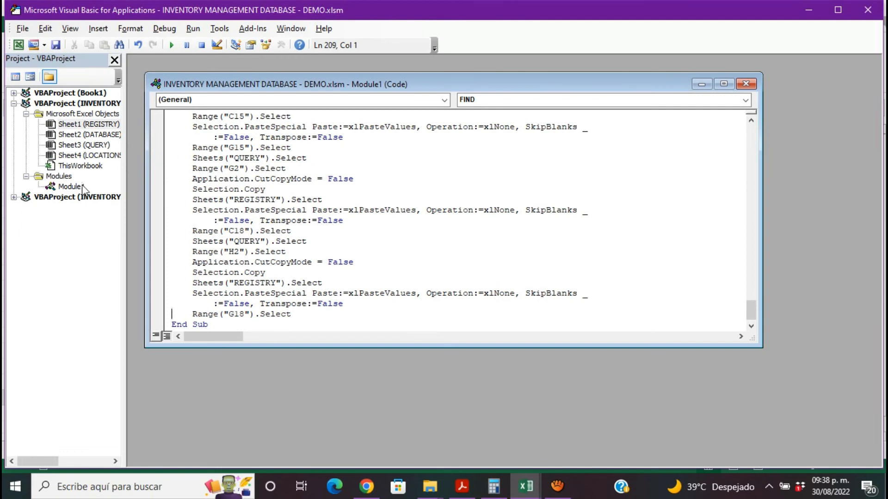
click(27, 180)
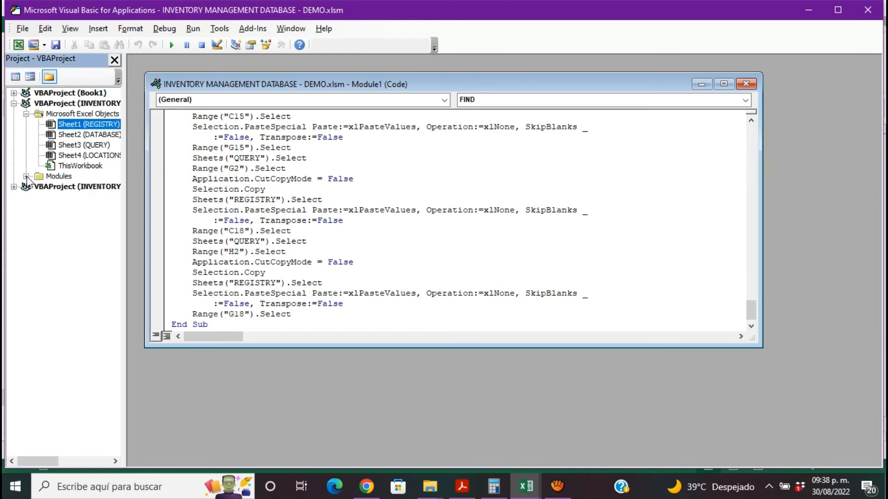
click(73, 189)
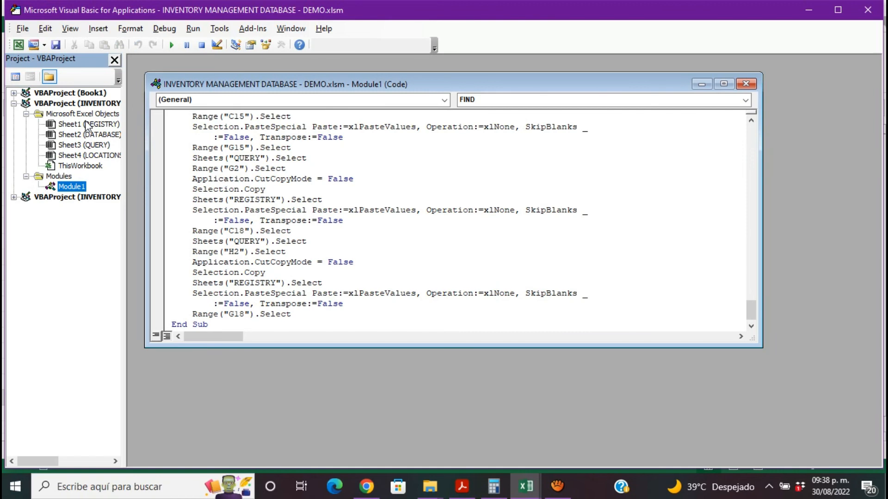
- Insert the line Application.ScreenUpdating = False at the start of the REGISTRY macro's code, above its first Sheets("DATABASE").Select statement
click(76, 198)
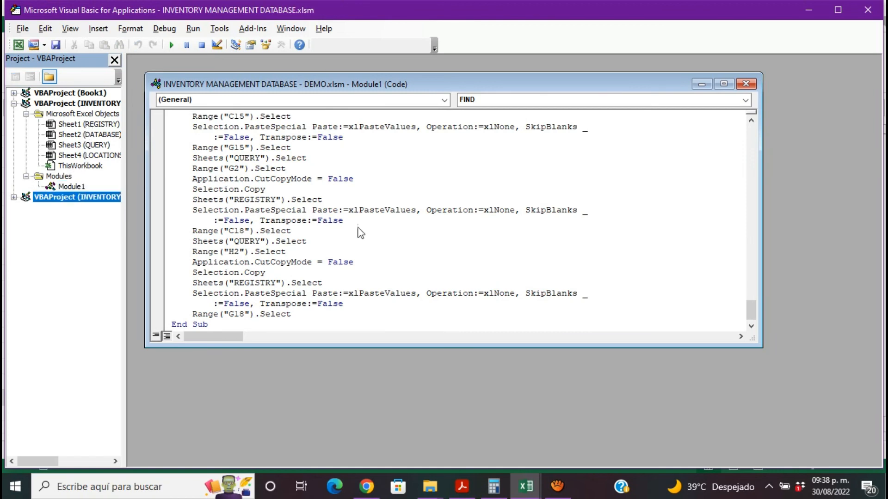
drag(754, 316, 706, 157)
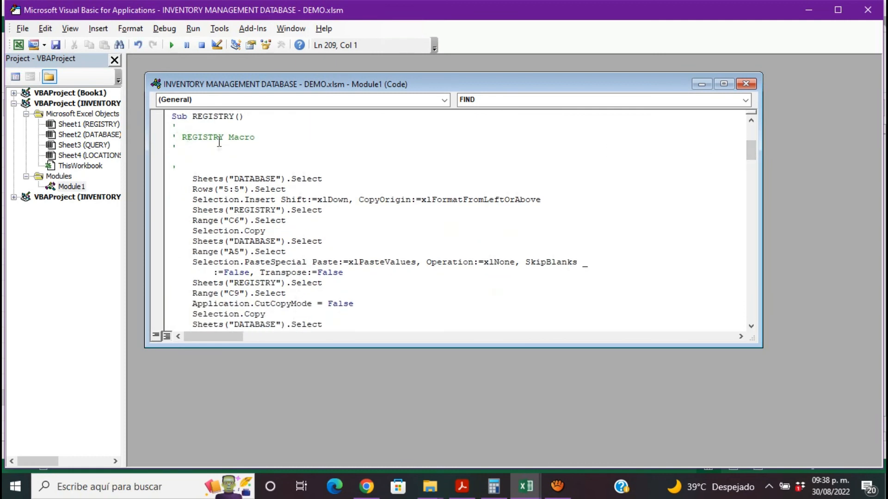
click(202, 165)
key(Return)
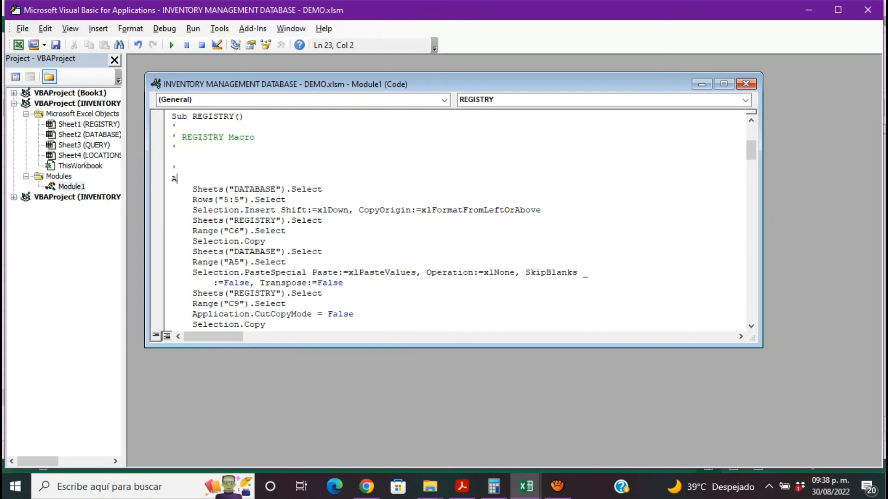
text(APPL)
text(ICATION.)
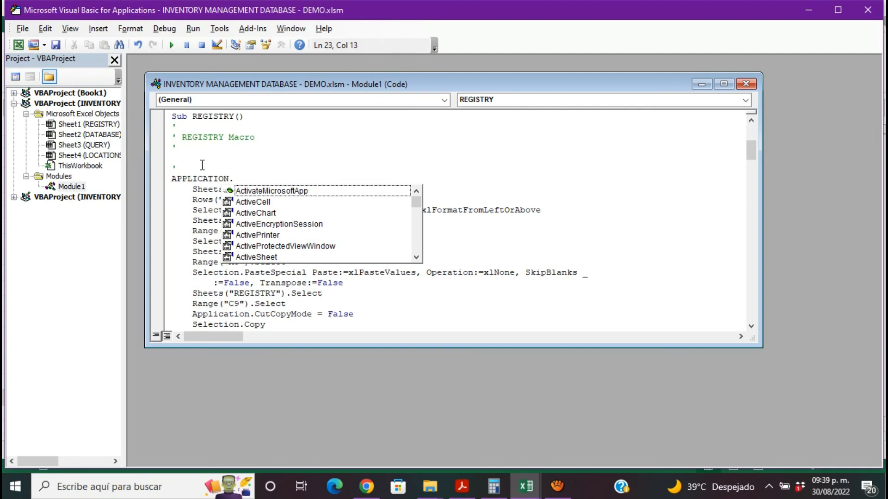
text(SCREE)
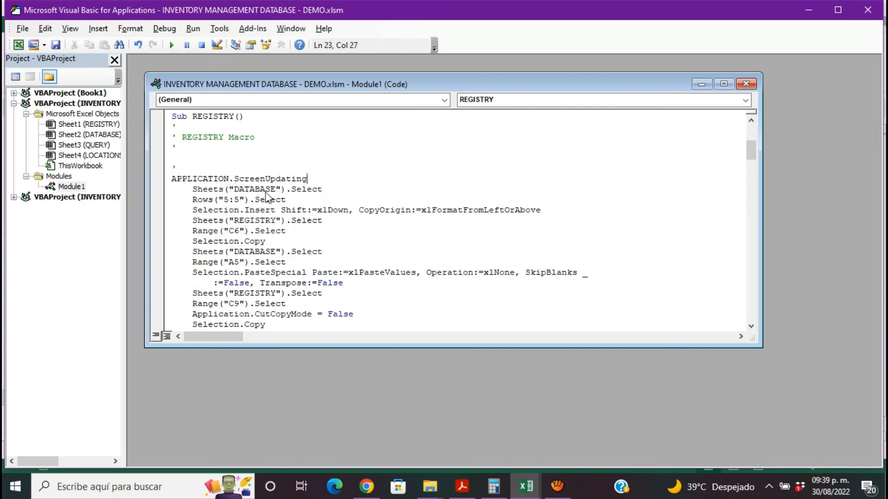
double_click(268, 191)
text(= )
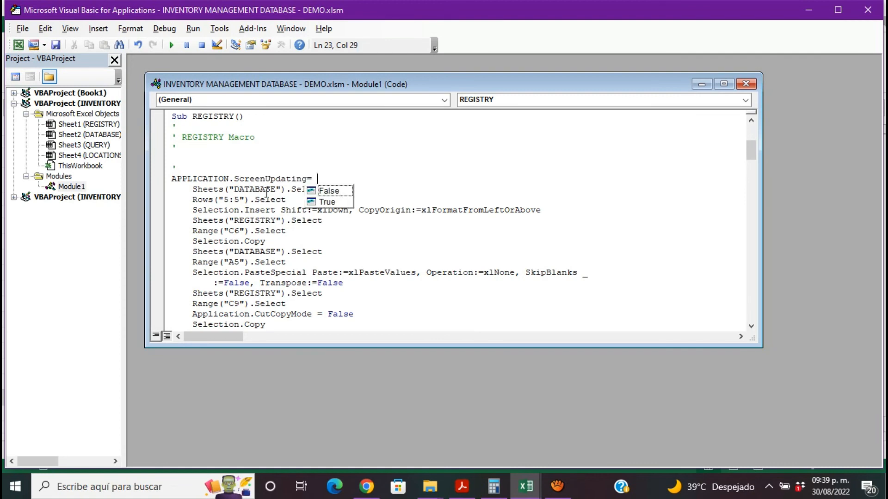
text(FALSE)
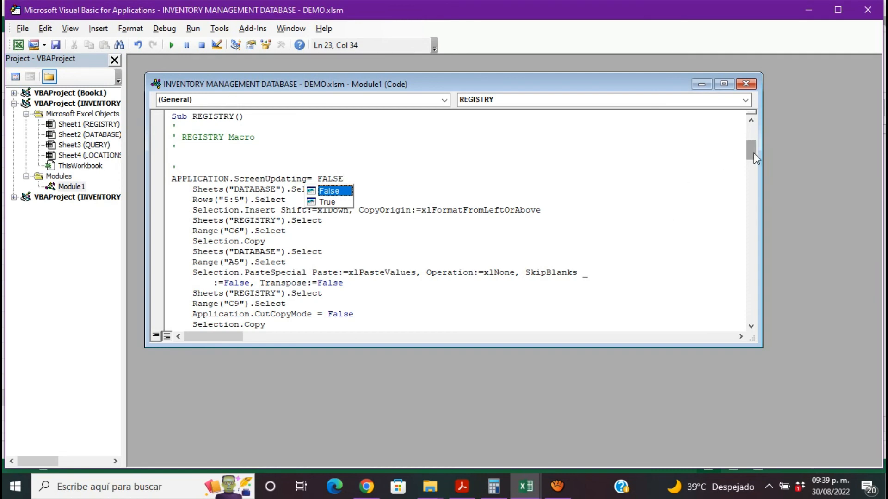
- Add the line Application.ScreenUpdating = True at the end of the REGISTRY macro, just before its End Sub
drag(753, 153, 769, 234)
click(311, 284)
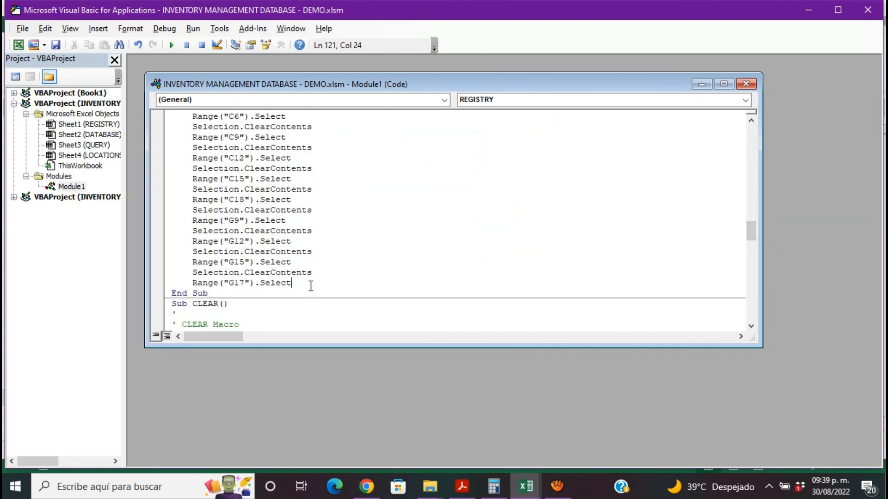
key(Return)
key(Return)
key(Home)
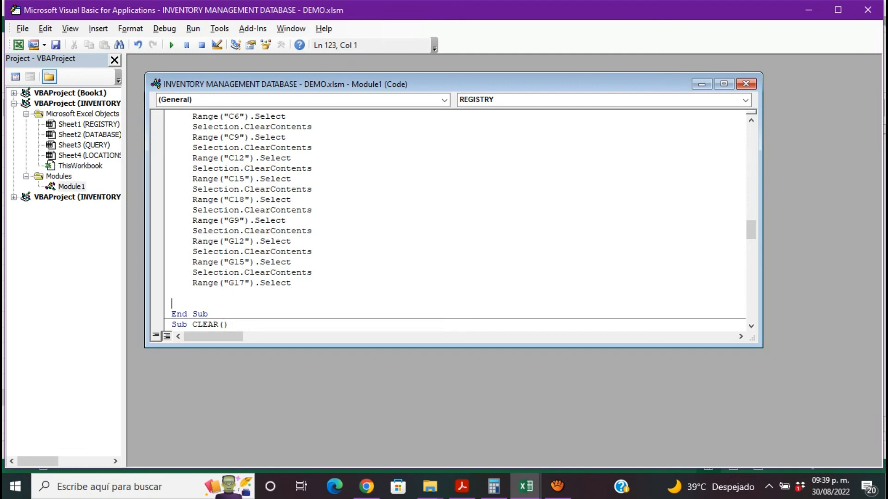
text(Application.Sc)
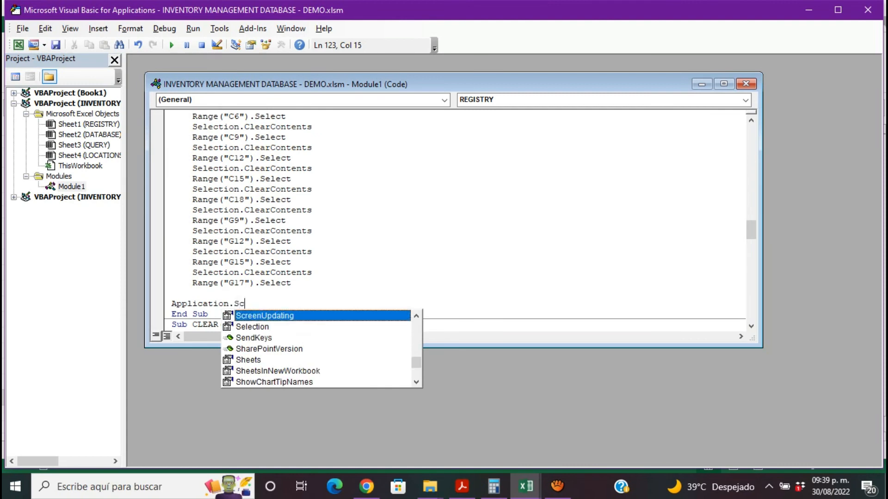
text(ree)
double_click(295, 316)
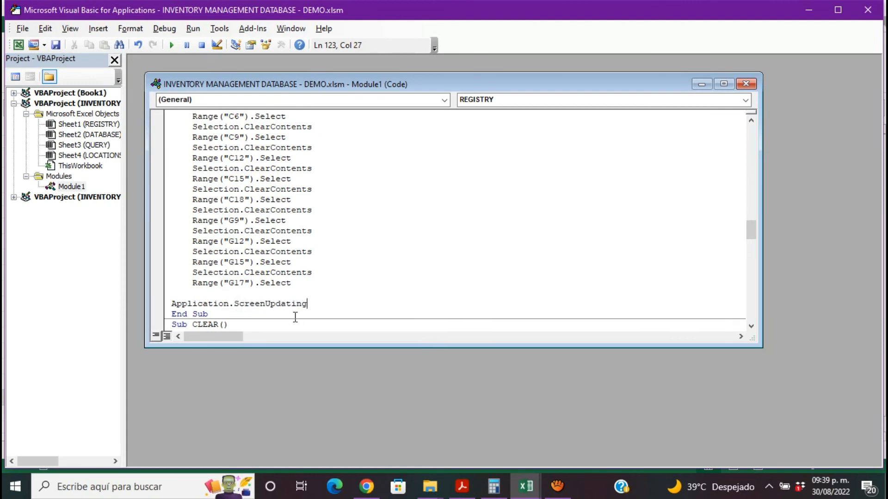
text(=)
double_click(329, 326)
- Insert the line Application.ScreenUpdating = False at the start of the FIND macro's code, above Range("C7").Select
drag(750, 228, 571, 260)
click(181, 249)
key(Return)
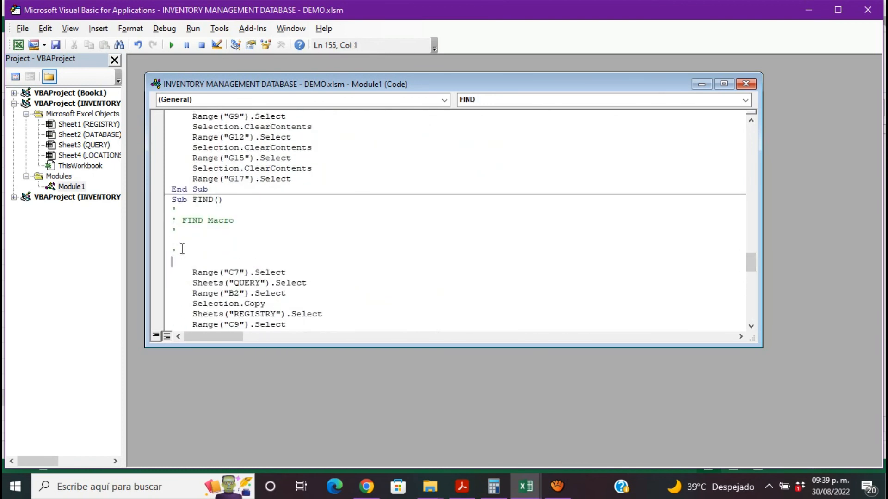
text(Application.)
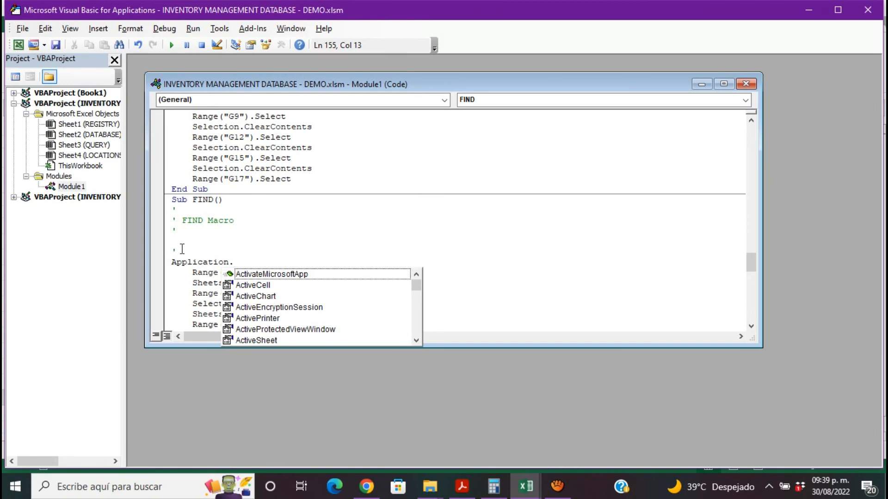
text(Scr)
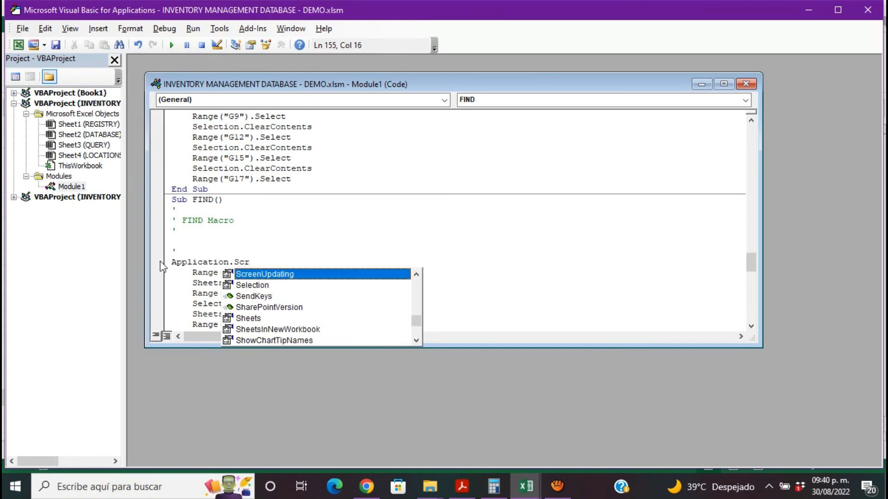
double_click(303, 275)
text(= )
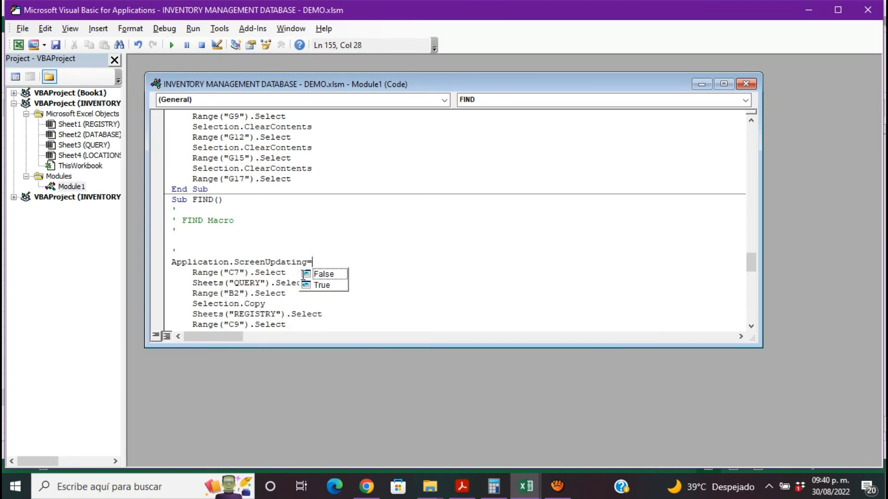
text(False)
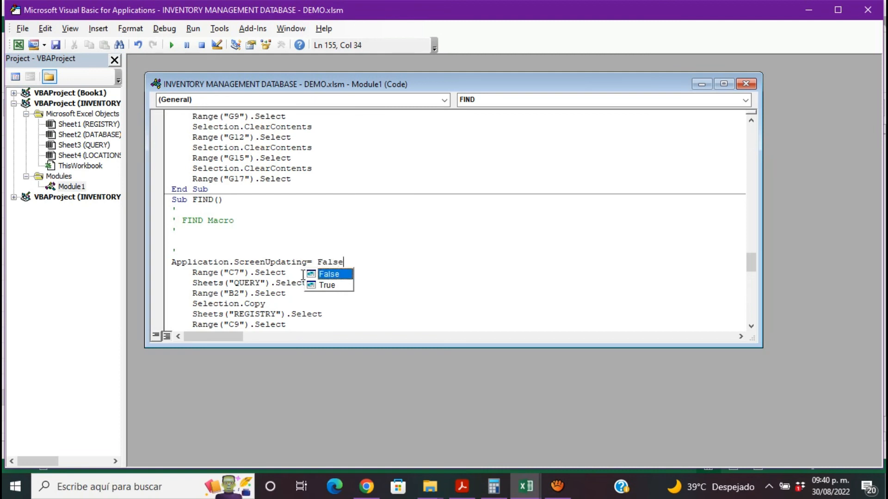
- Add the line Application.ScreenUpdating = True at the end of the FIND macro and close the Visual Basic editor
drag(751, 260, 762, 309)
click(330, 318)
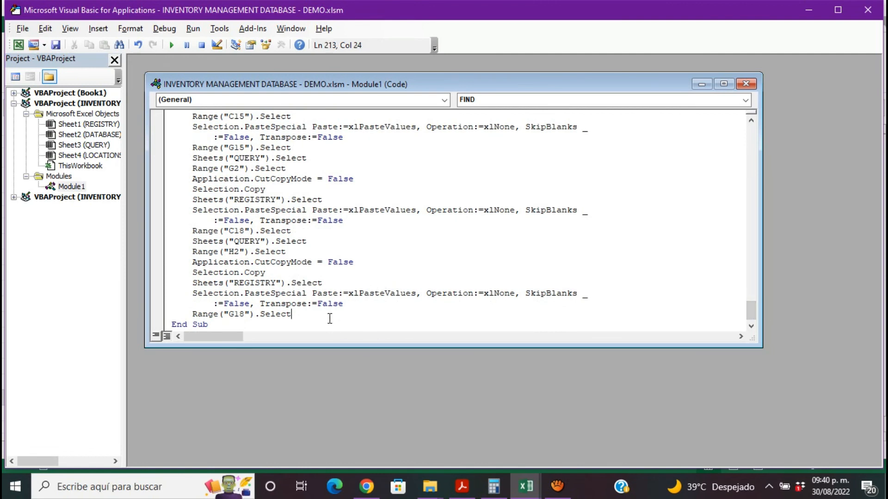
key(Return)
key(BackSpace)
text(Application Sc)
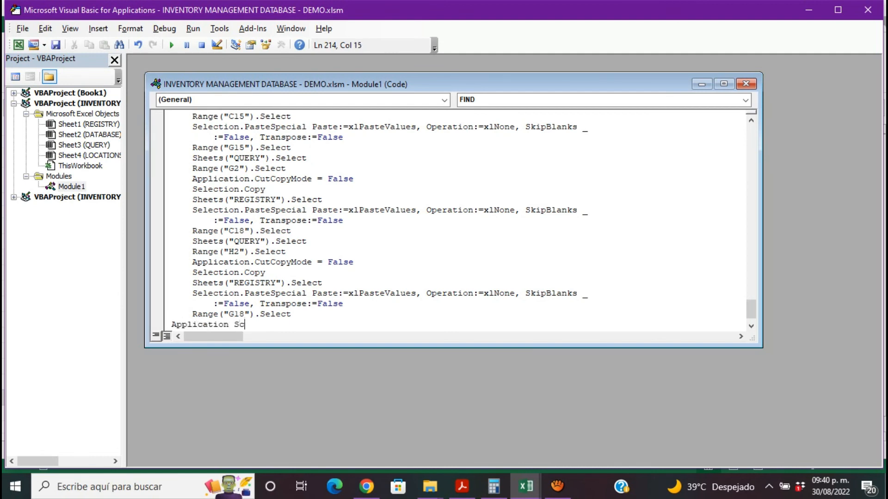
key(BackSpace)
key(BackSpace)
key(BackSpace)
text(.S)
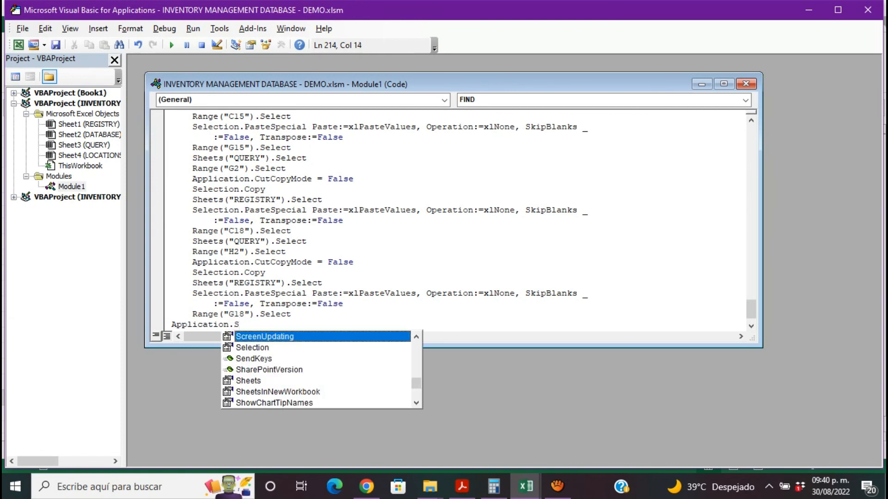
double_click(325, 337)
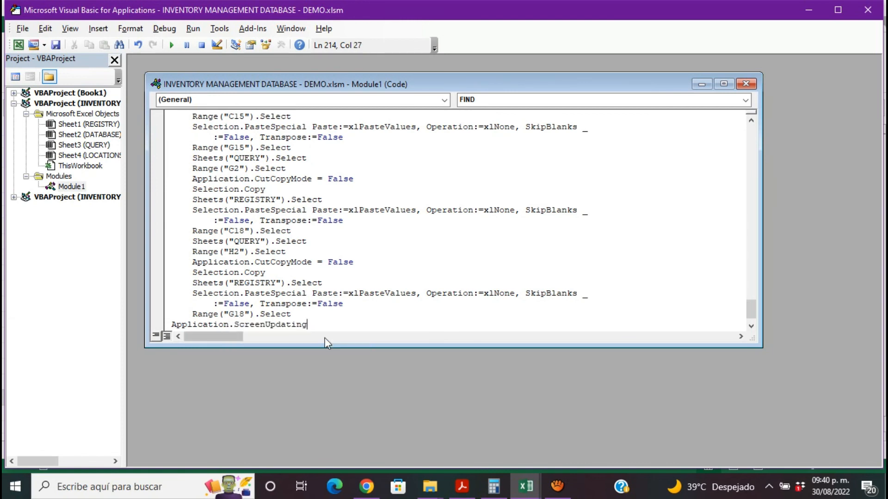
text(=)
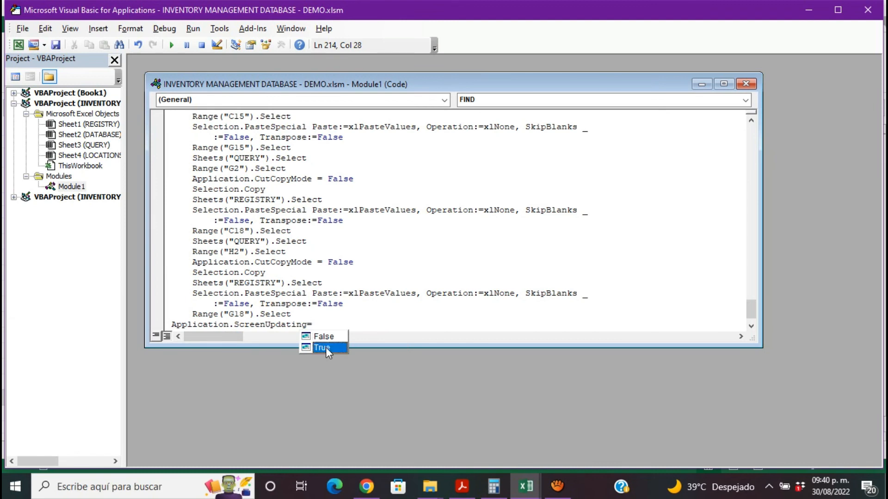
double_click(325, 348)
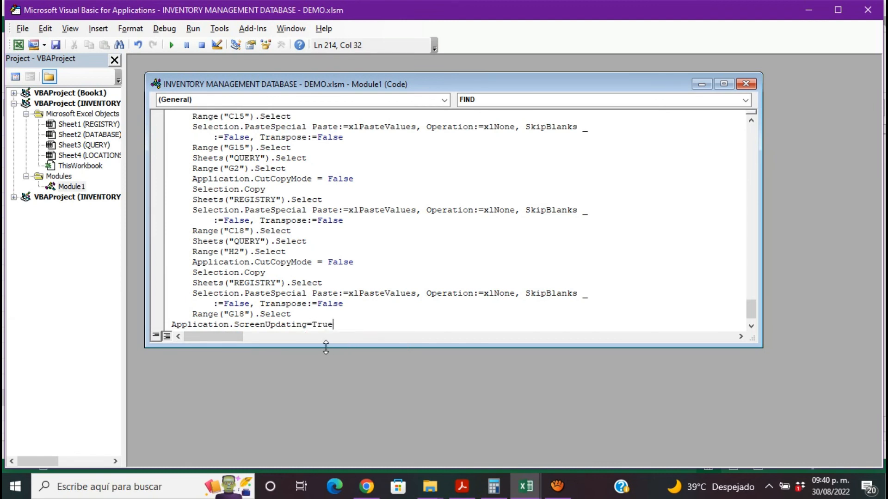
key(Return)
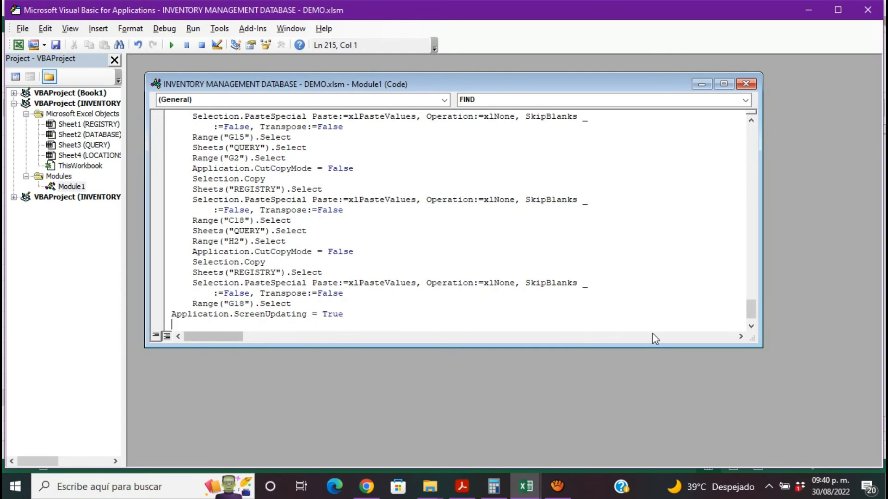
click(750, 84)
click(870, 11)
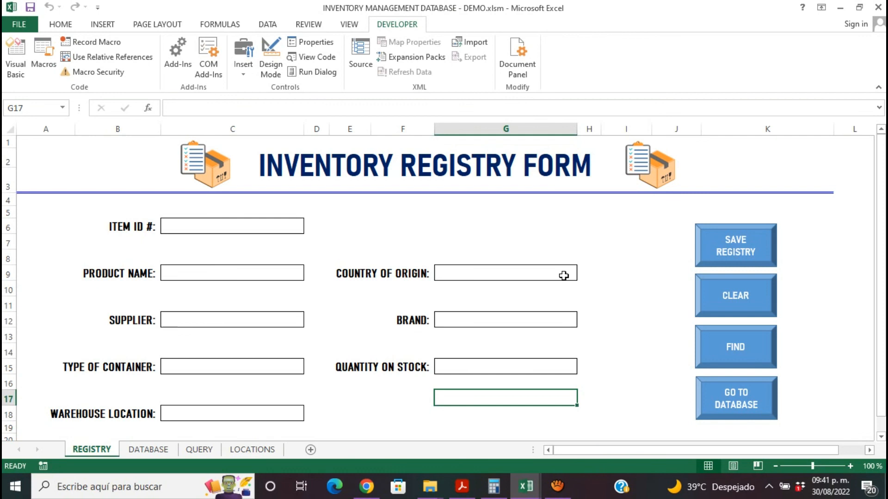
- Enter item ID 11113 and product name BELL PEN HAMMER in the registry form
click(224, 225)
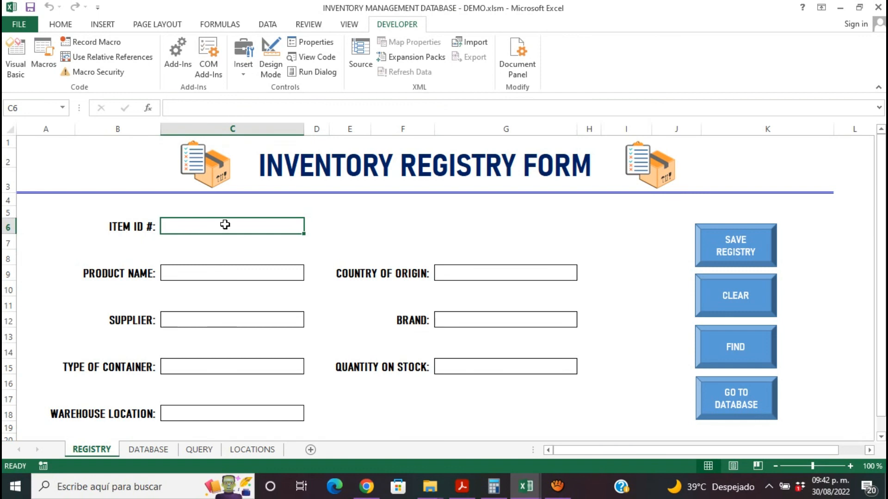
text(111)
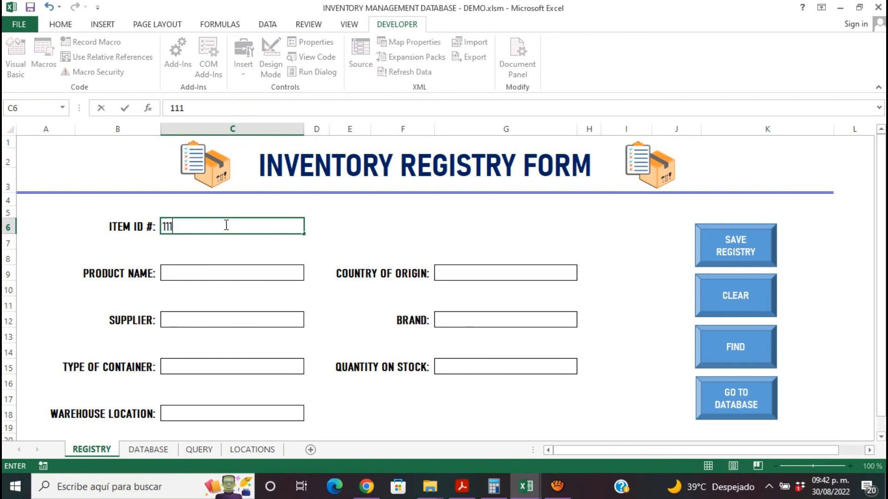
text(13)
click(212, 271)
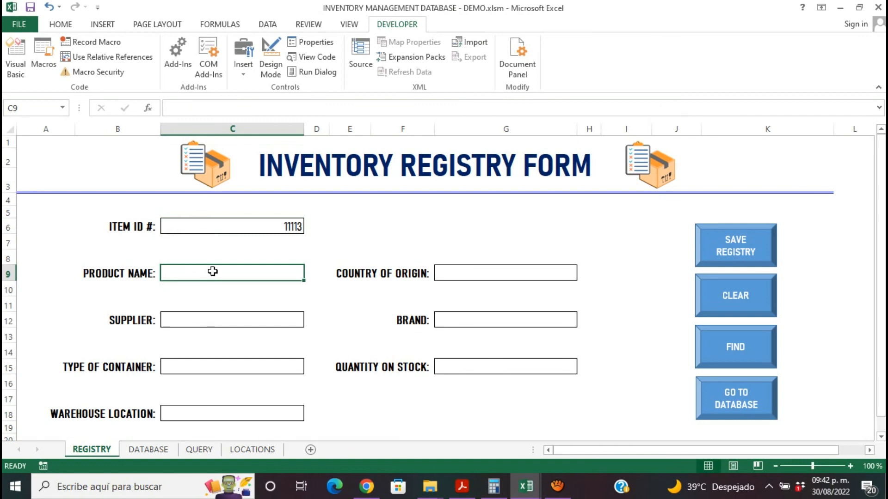
text(BELL)
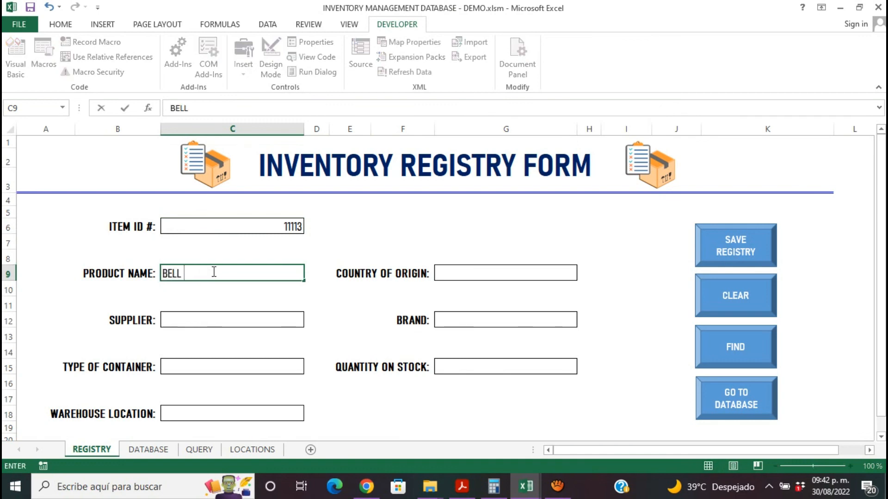
text(PEN HAMMER)
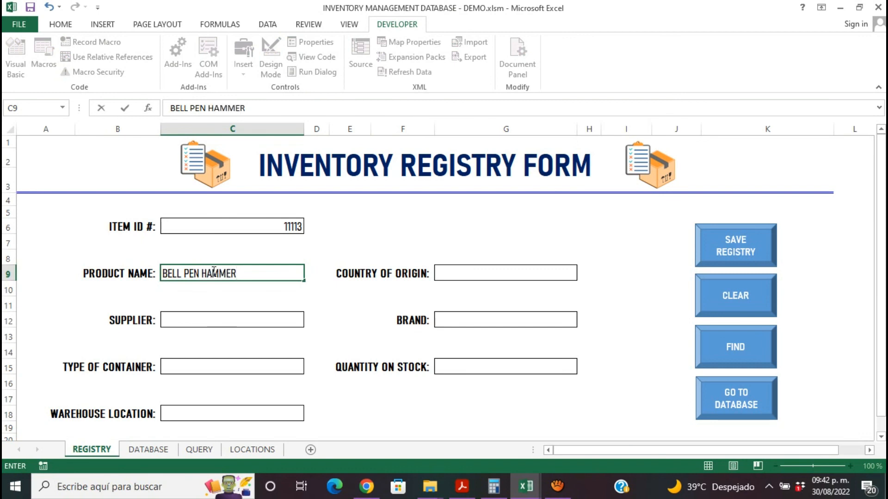
- Enter UNITED STATES as the country of origin and ACE as both the supplier and the brand
click(452, 275)
text(UN)
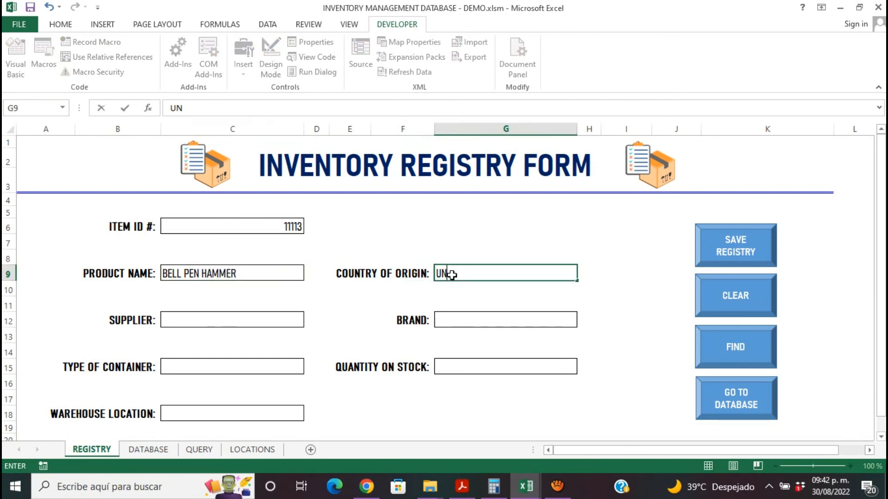
text(ITED STATES)
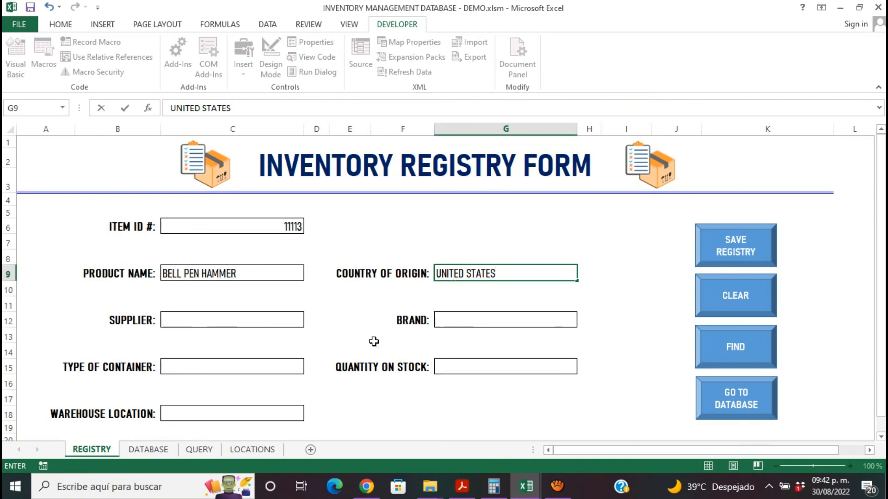
click(259, 315)
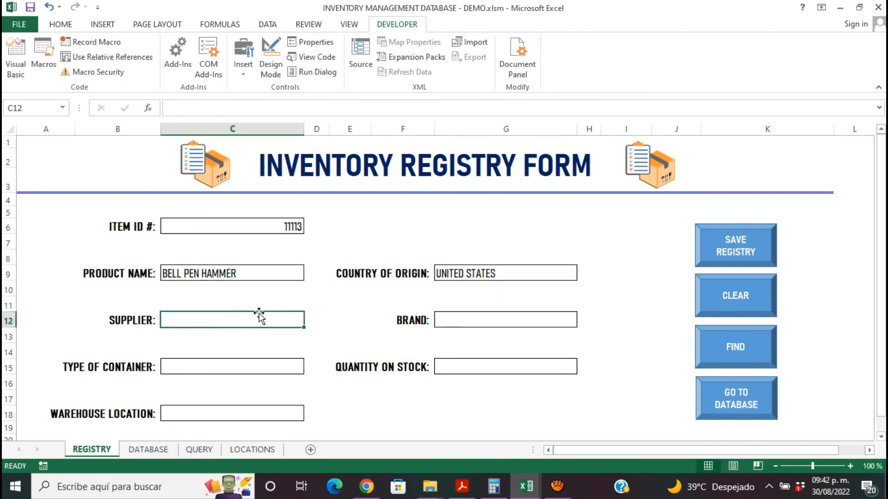
text(ACE)
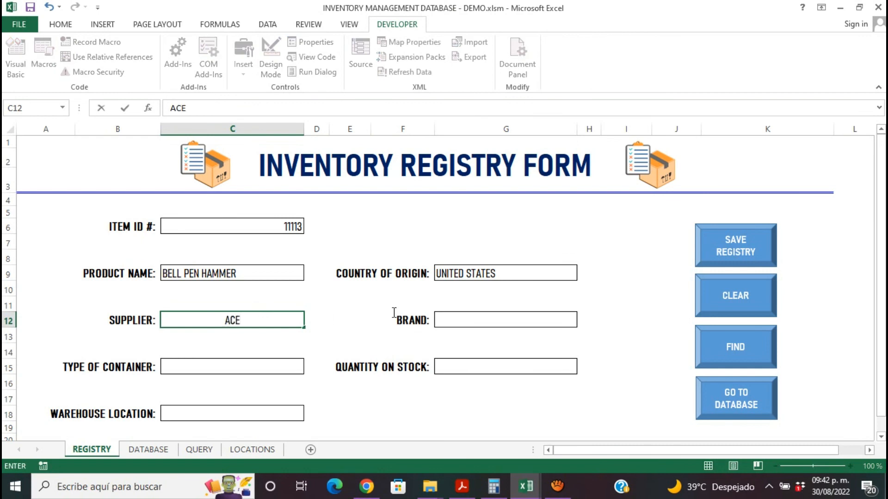
click(460, 317)
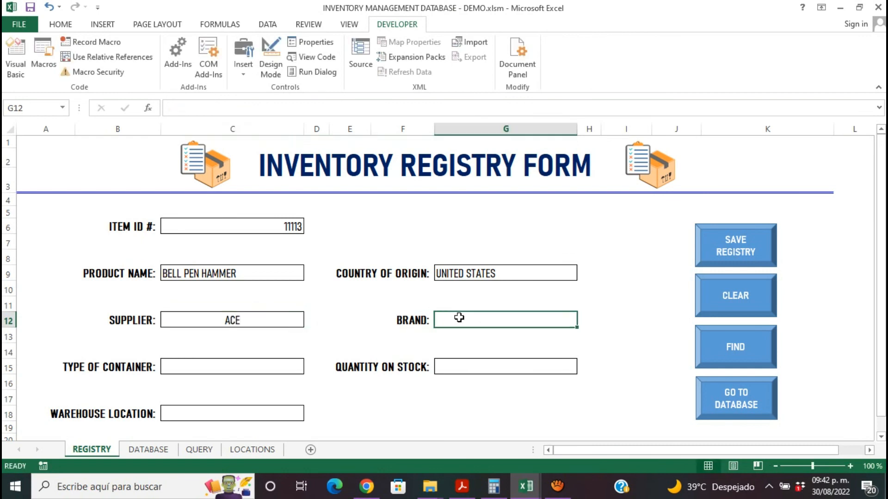
text(ACE)
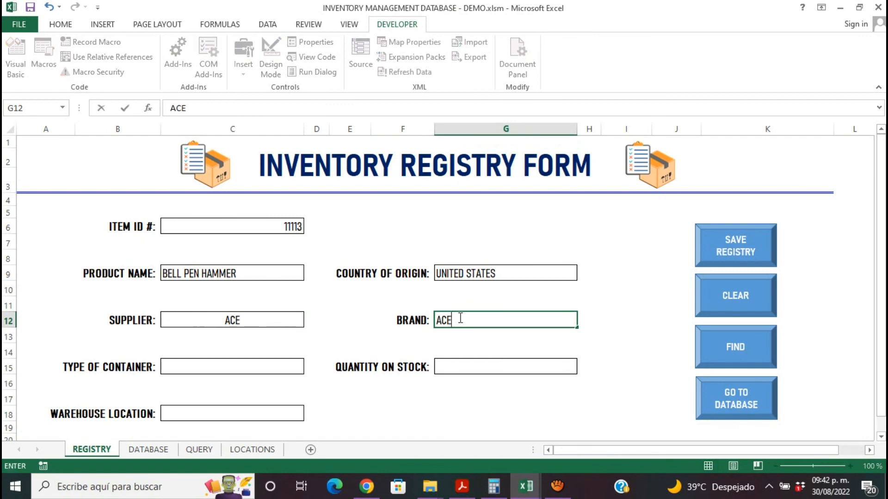
- Enter X as the type of container and 50 as the quantity on stock
click(214, 368)
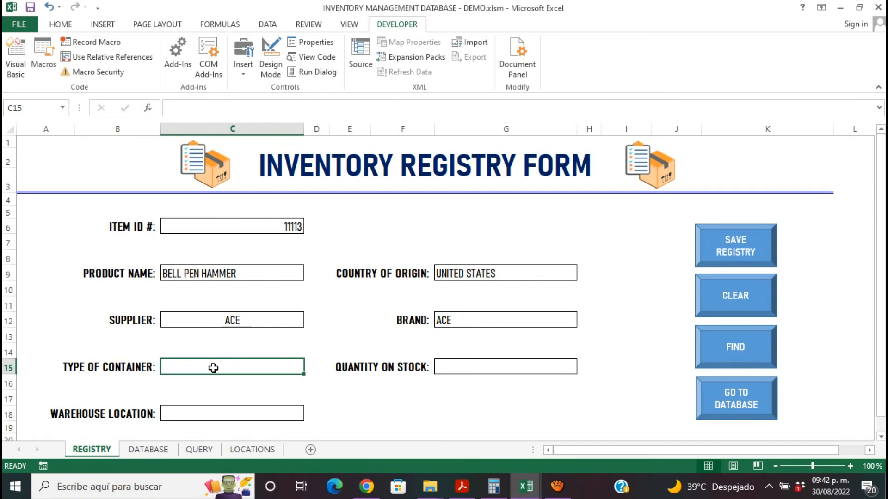
text(X)
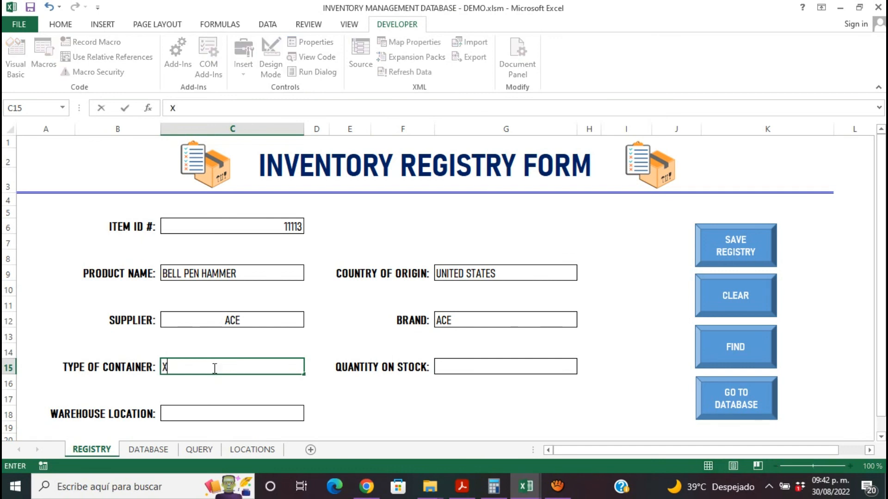
click(475, 373)
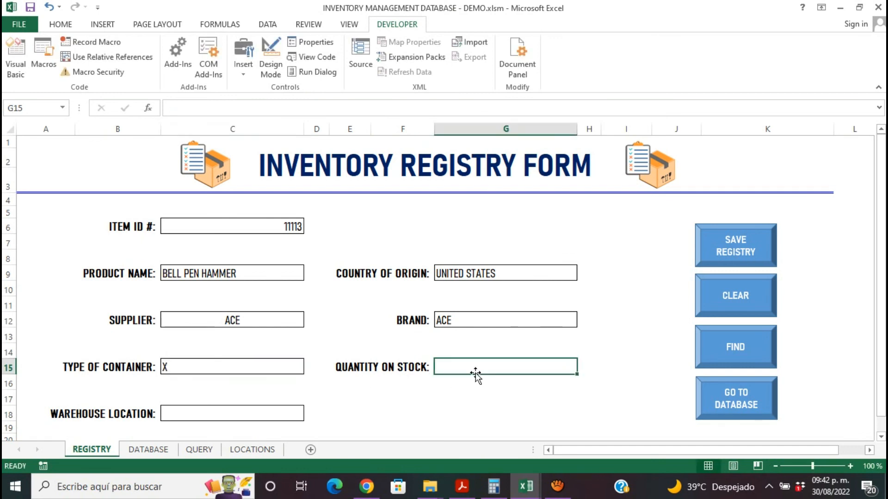
text(50)
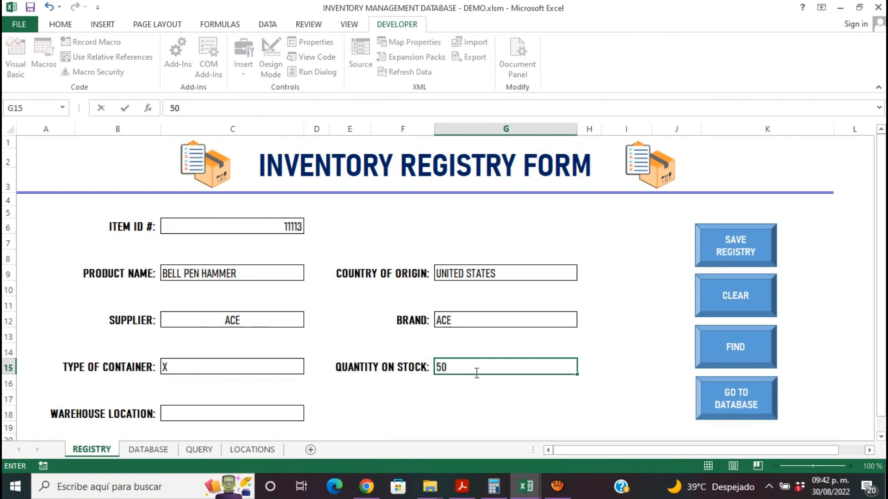
- Set the warehouse location to Aisle 1 S bottom row and save the completed registry record
click(290, 414)
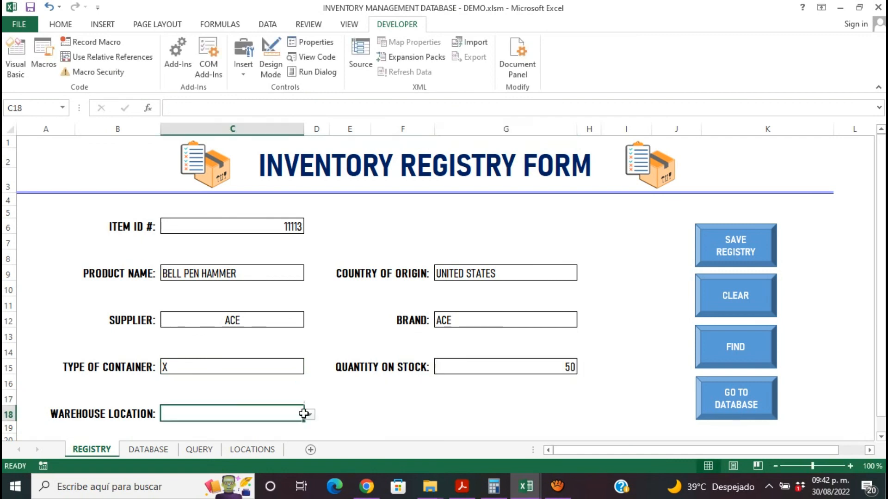
click(309, 414)
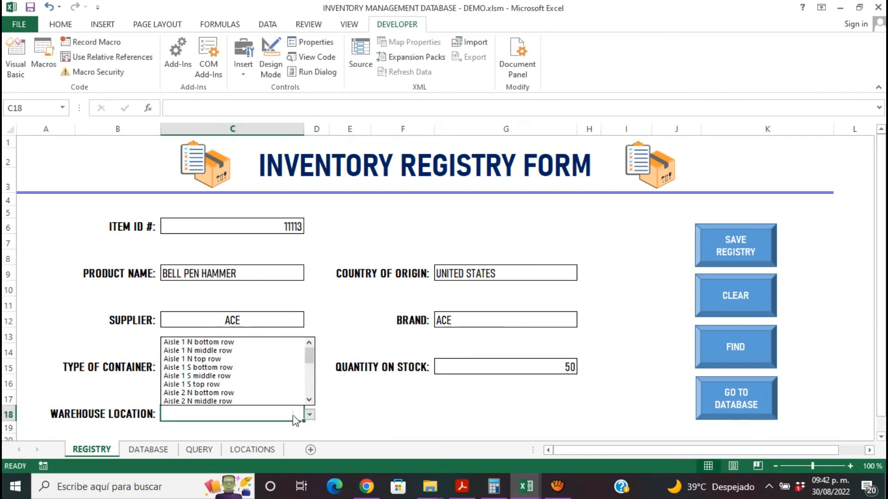
click(272, 369)
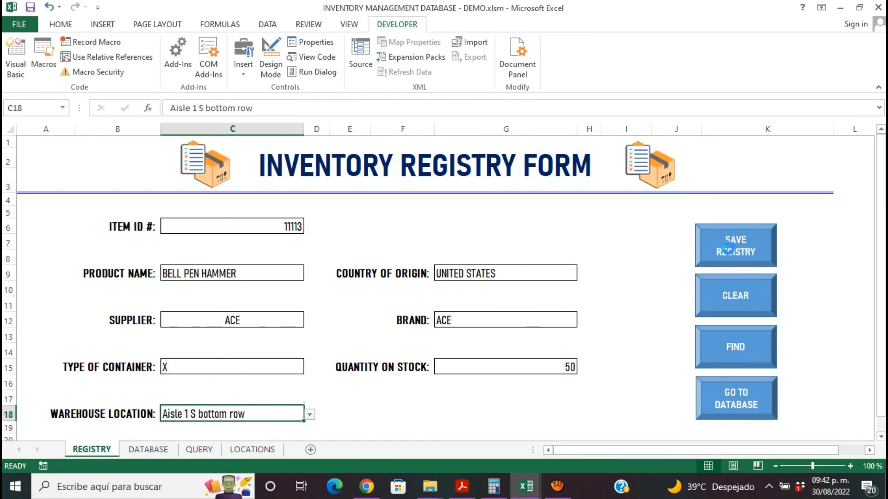
click(727, 252)
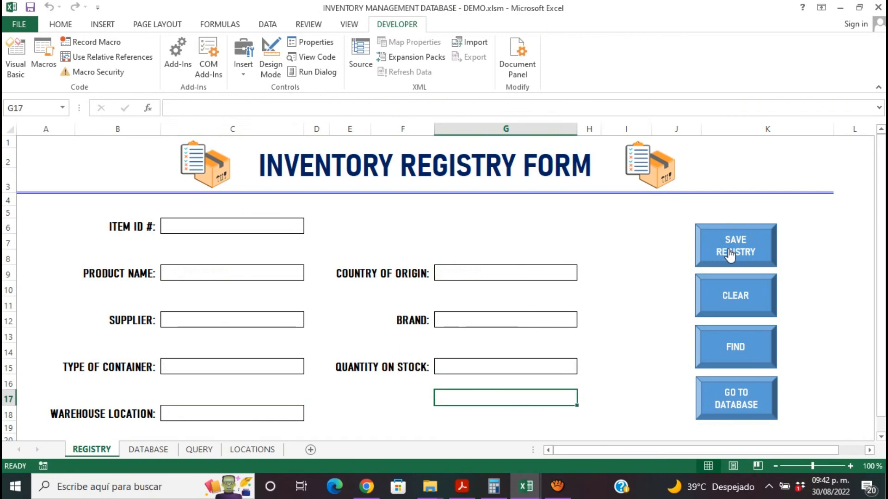
- Check the saved record on the DATABASE sheet and retrieve item 11113 in the registry form with the FIND macro
click(162, 452)
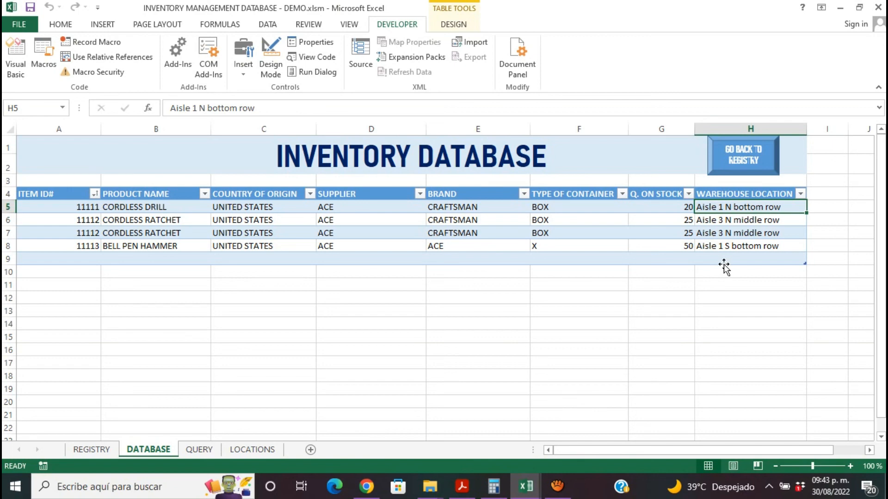
click(105, 450)
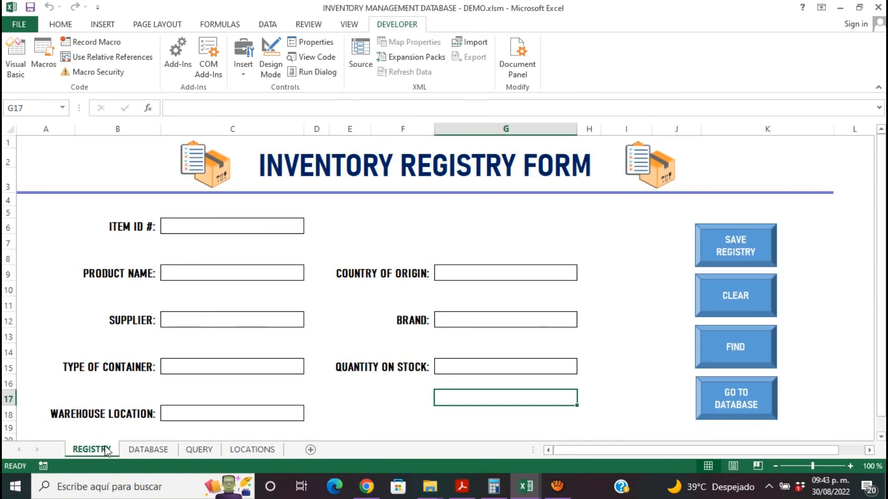
click(268, 227)
text(111)
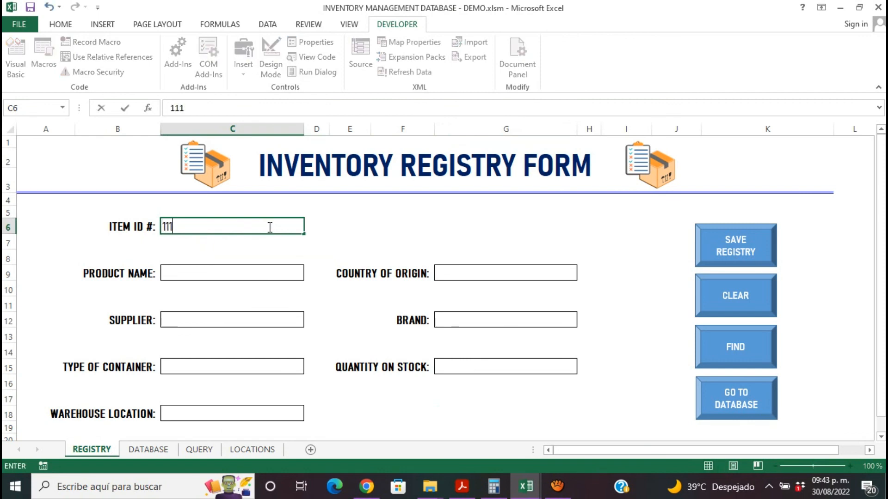
text(13)
click(726, 350)
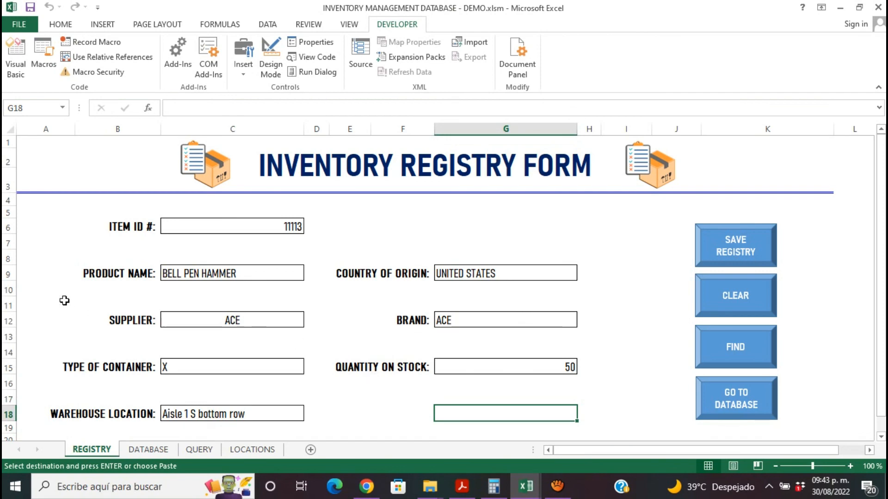
- Review the file formats offered for saving a copy of the workbook in the Documents folder, and cancel without saving
click(27, 25)
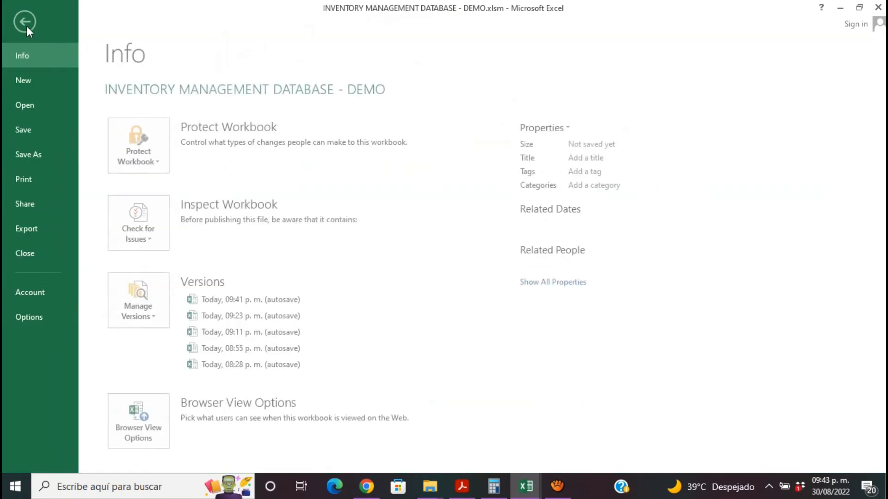
click(42, 155)
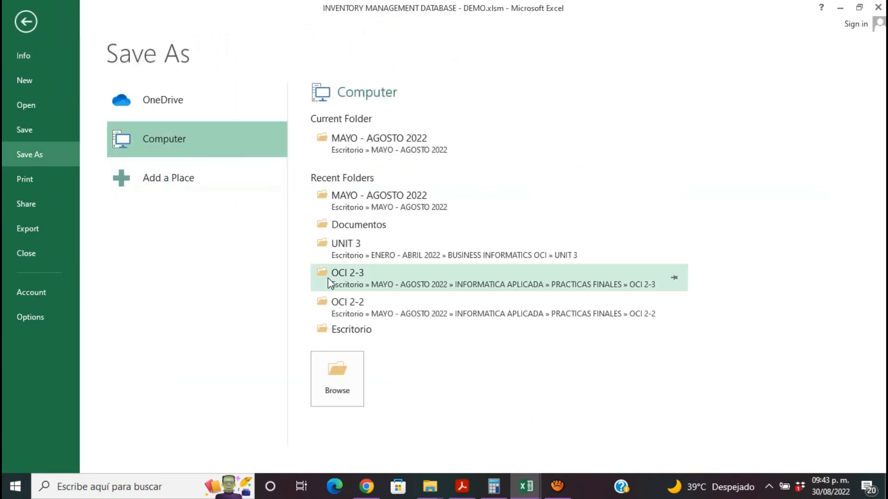
click(336, 361)
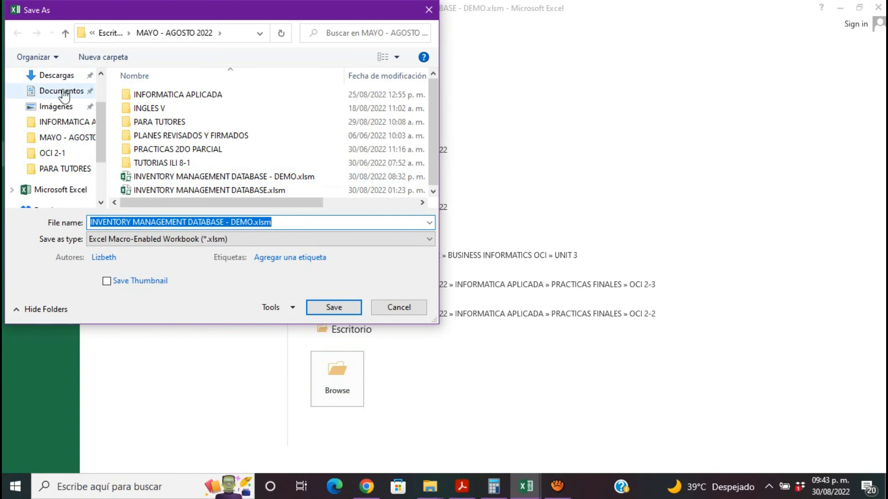
click(65, 92)
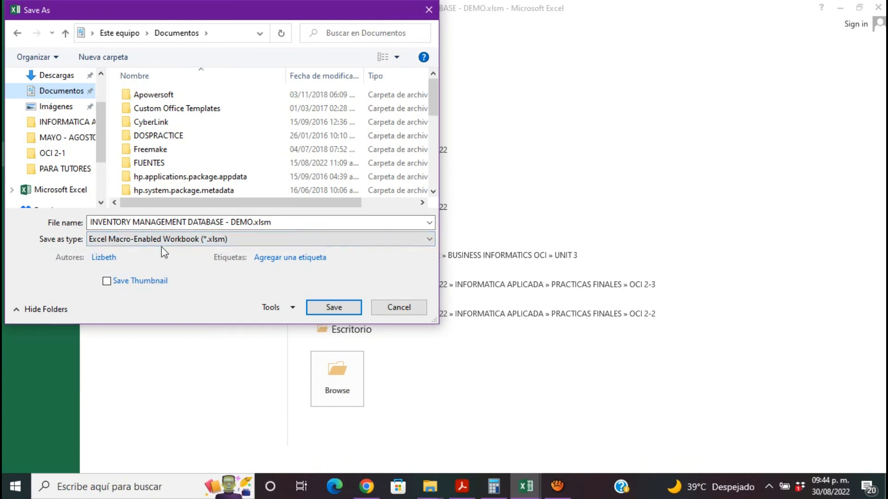
click(232, 243)
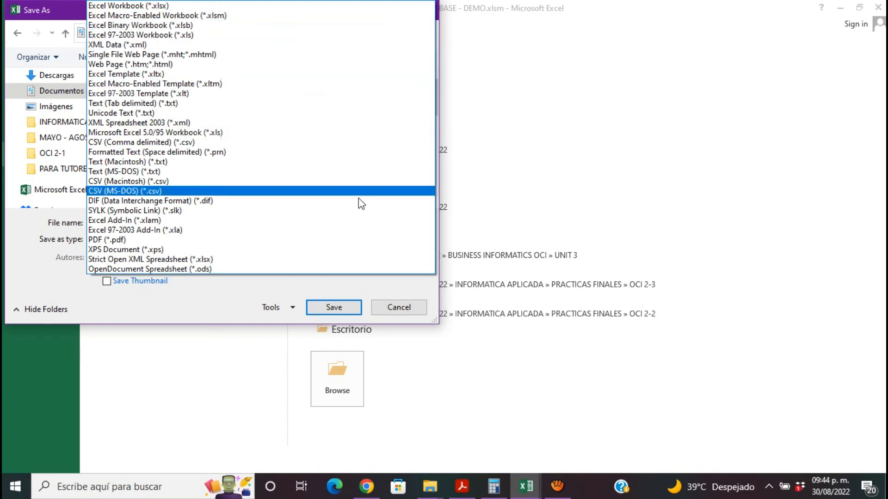
click(389, 305)
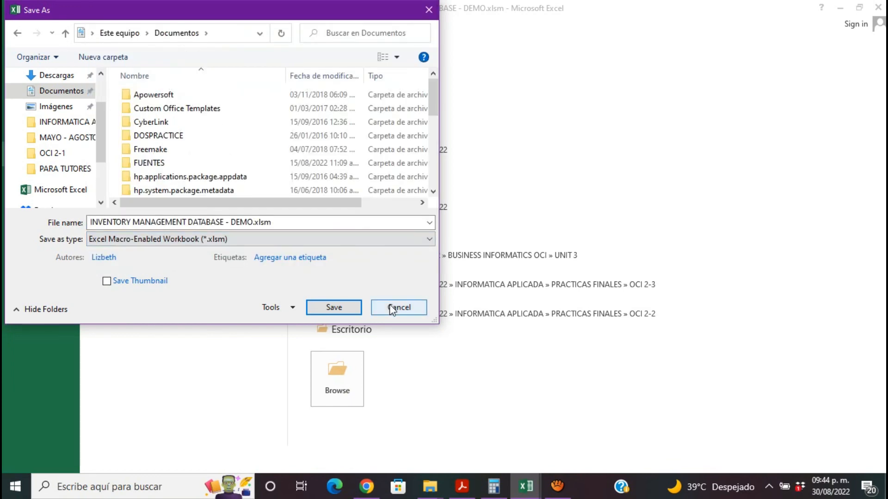
click(394, 310)
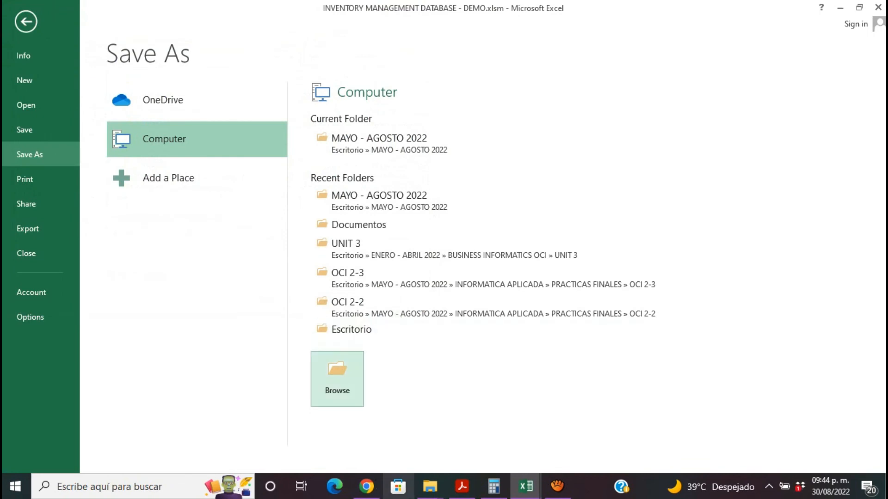
- Switch to File Explorer, locate INVENTORY MANAGEMENT DATABASE - DEMO.xlsm in the MAYO - AGOSTO 2022 folder, and return to the Excel registry form
mouse_move(430, 486)
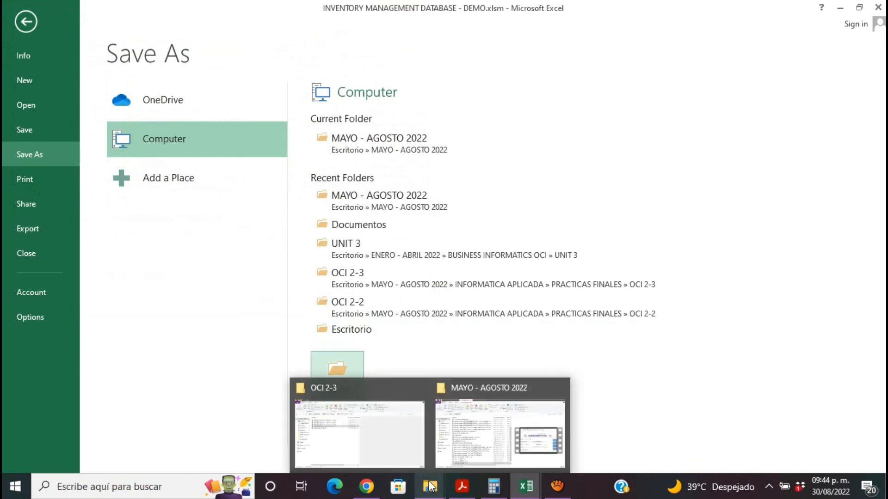
click(457, 449)
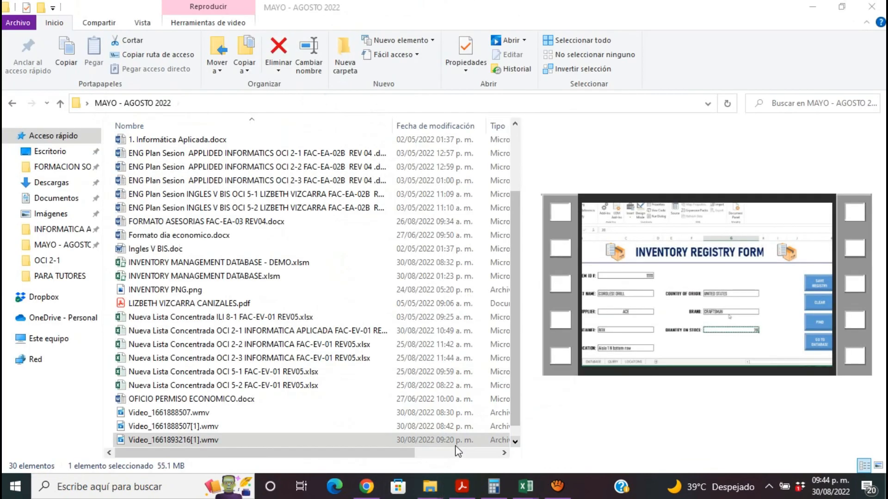
click(123, 263)
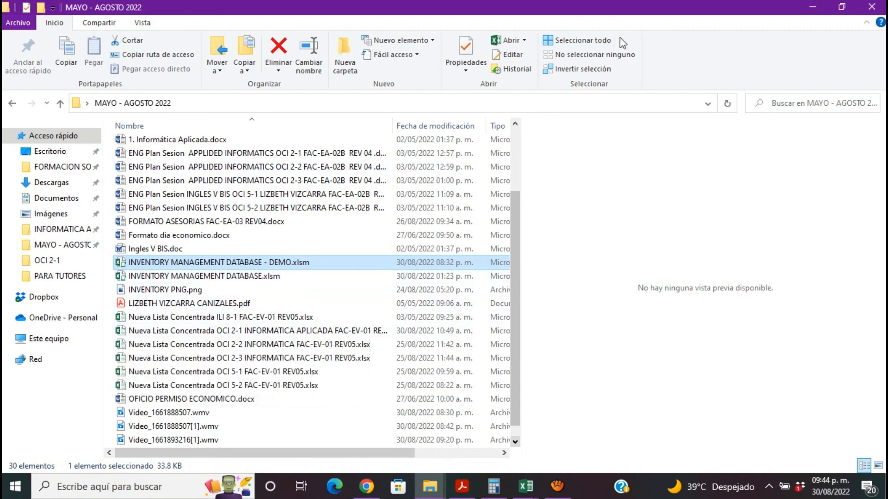
mouse_move(518, 494)
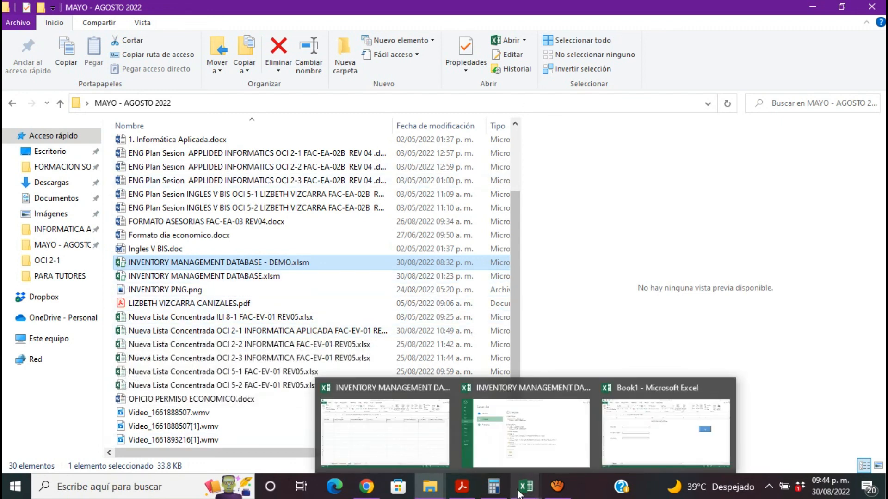
click(550, 456)
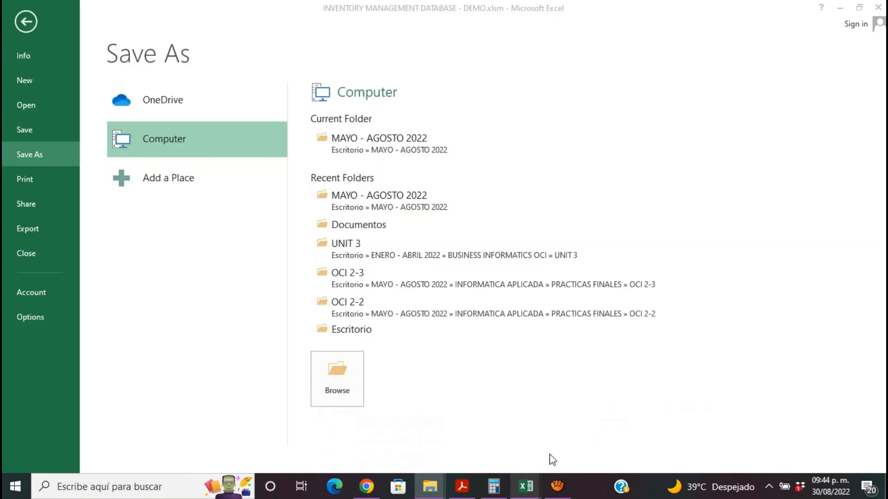
click(27, 26)
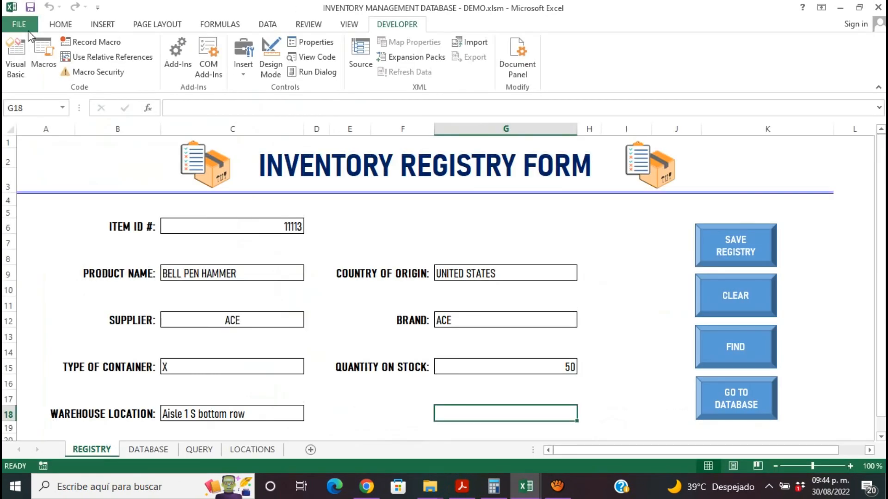